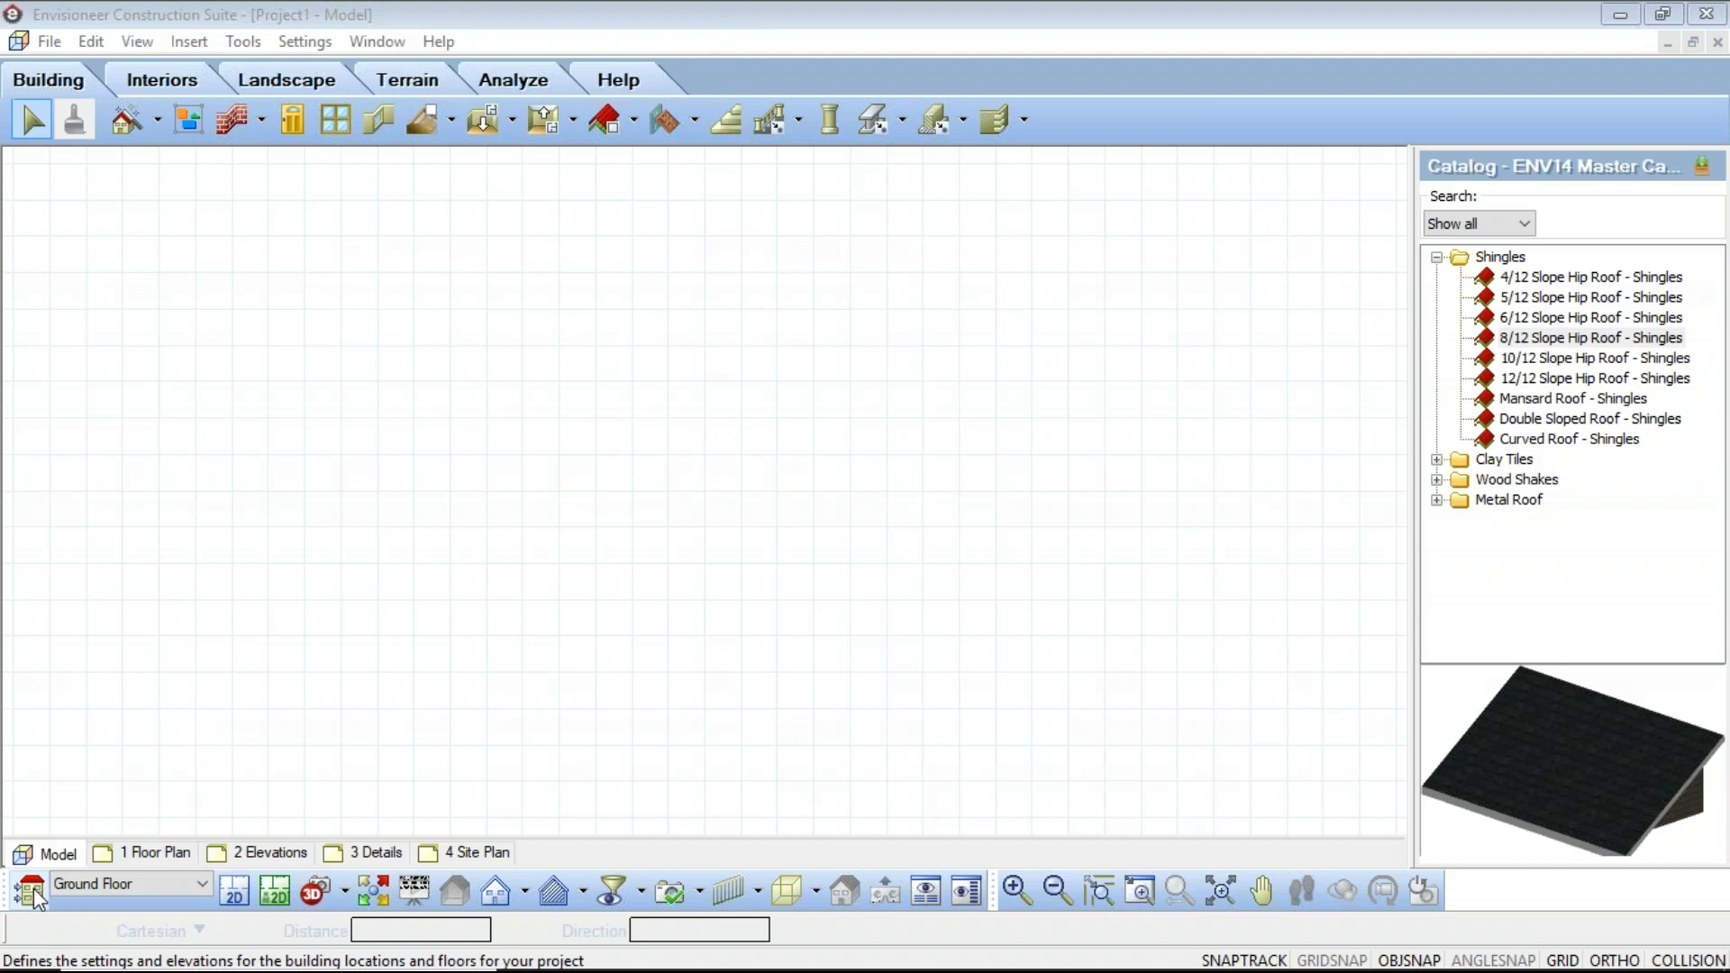
Open the building locations settings and bring up the Ground Floor location for editing
left_click(298, 40)
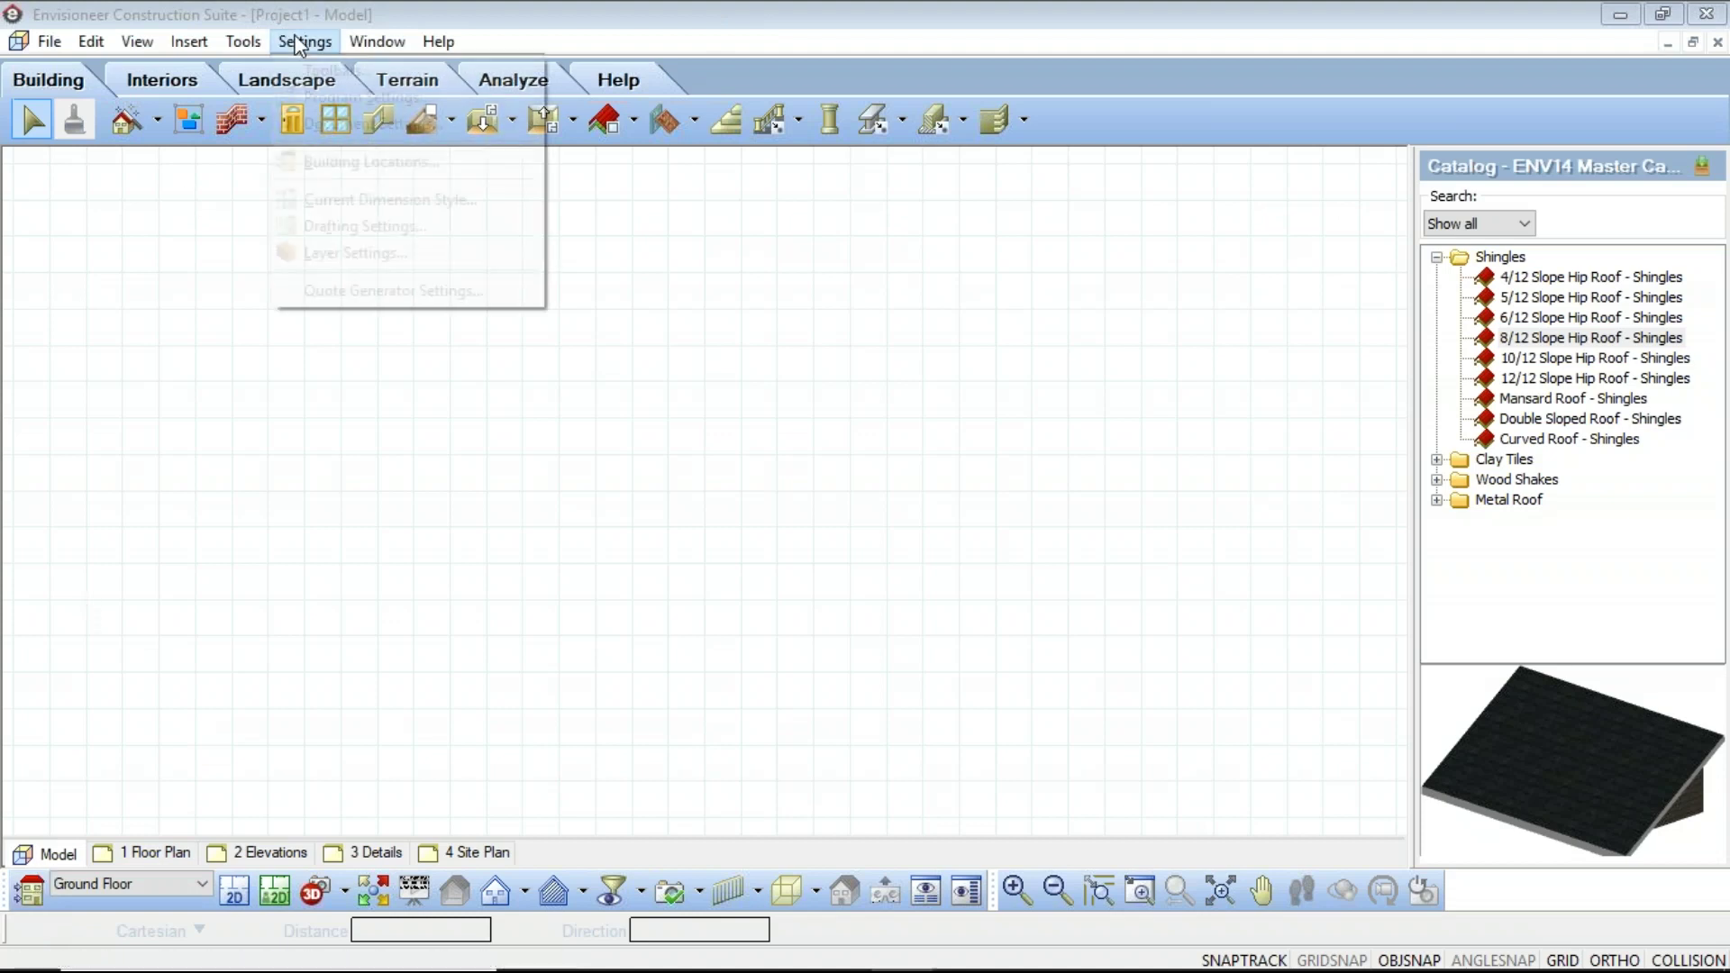
left_click(333, 160)
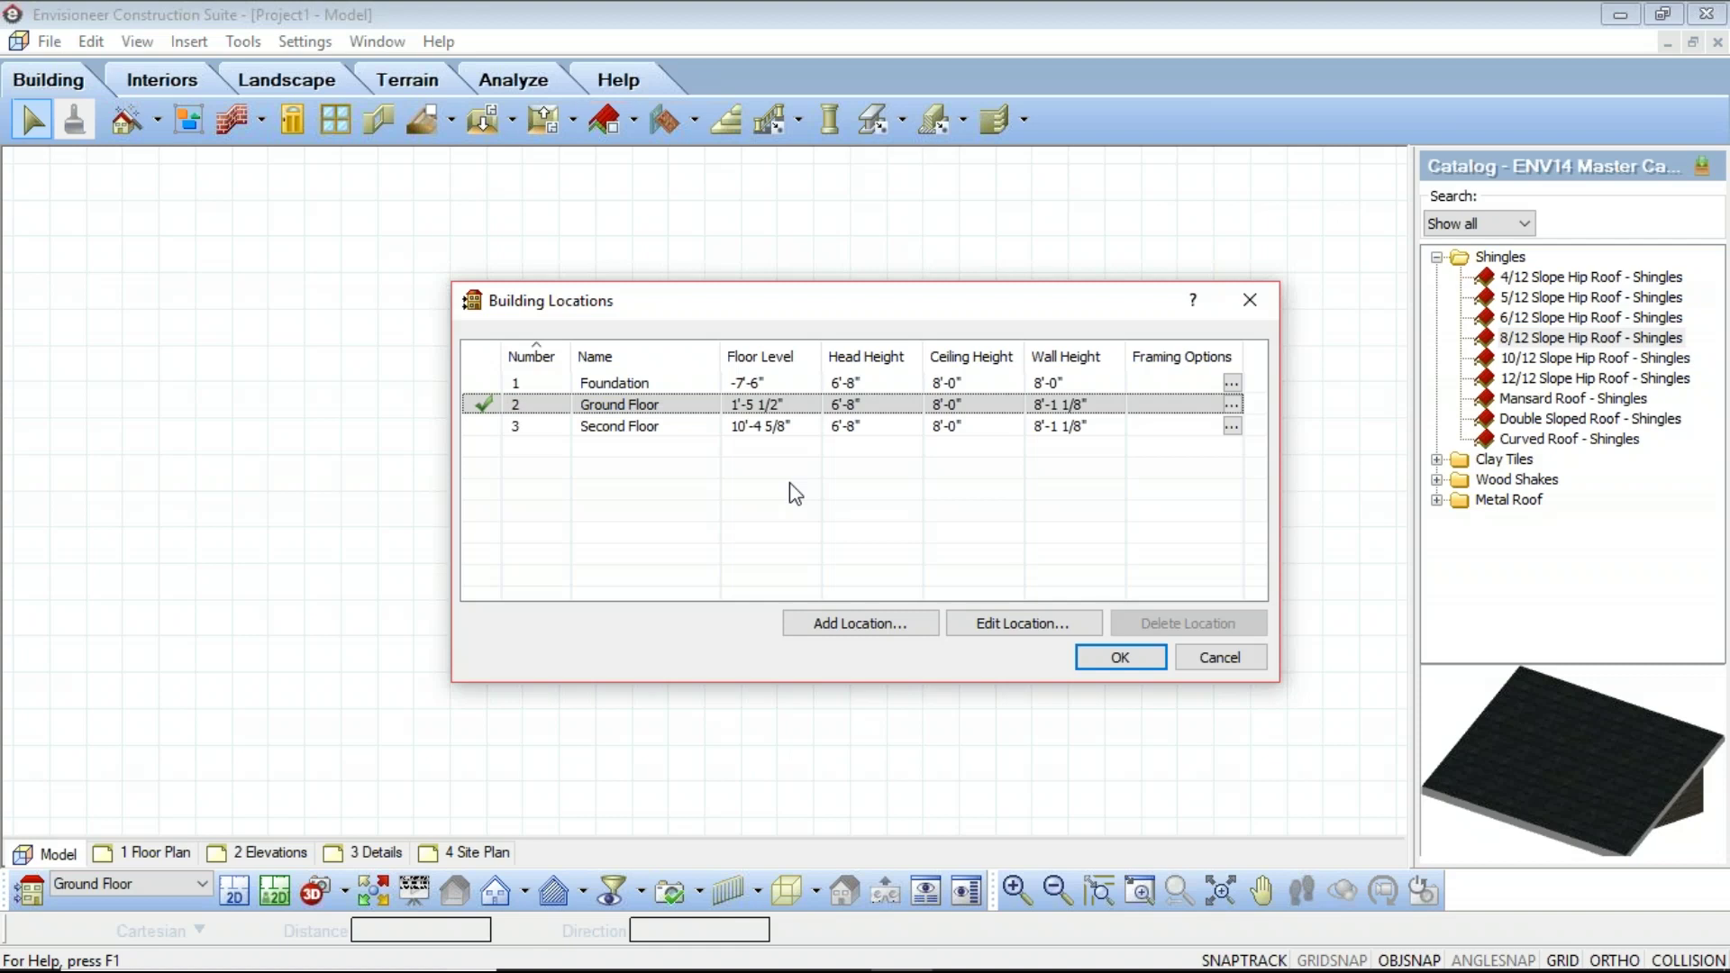
left_click(985, 634)
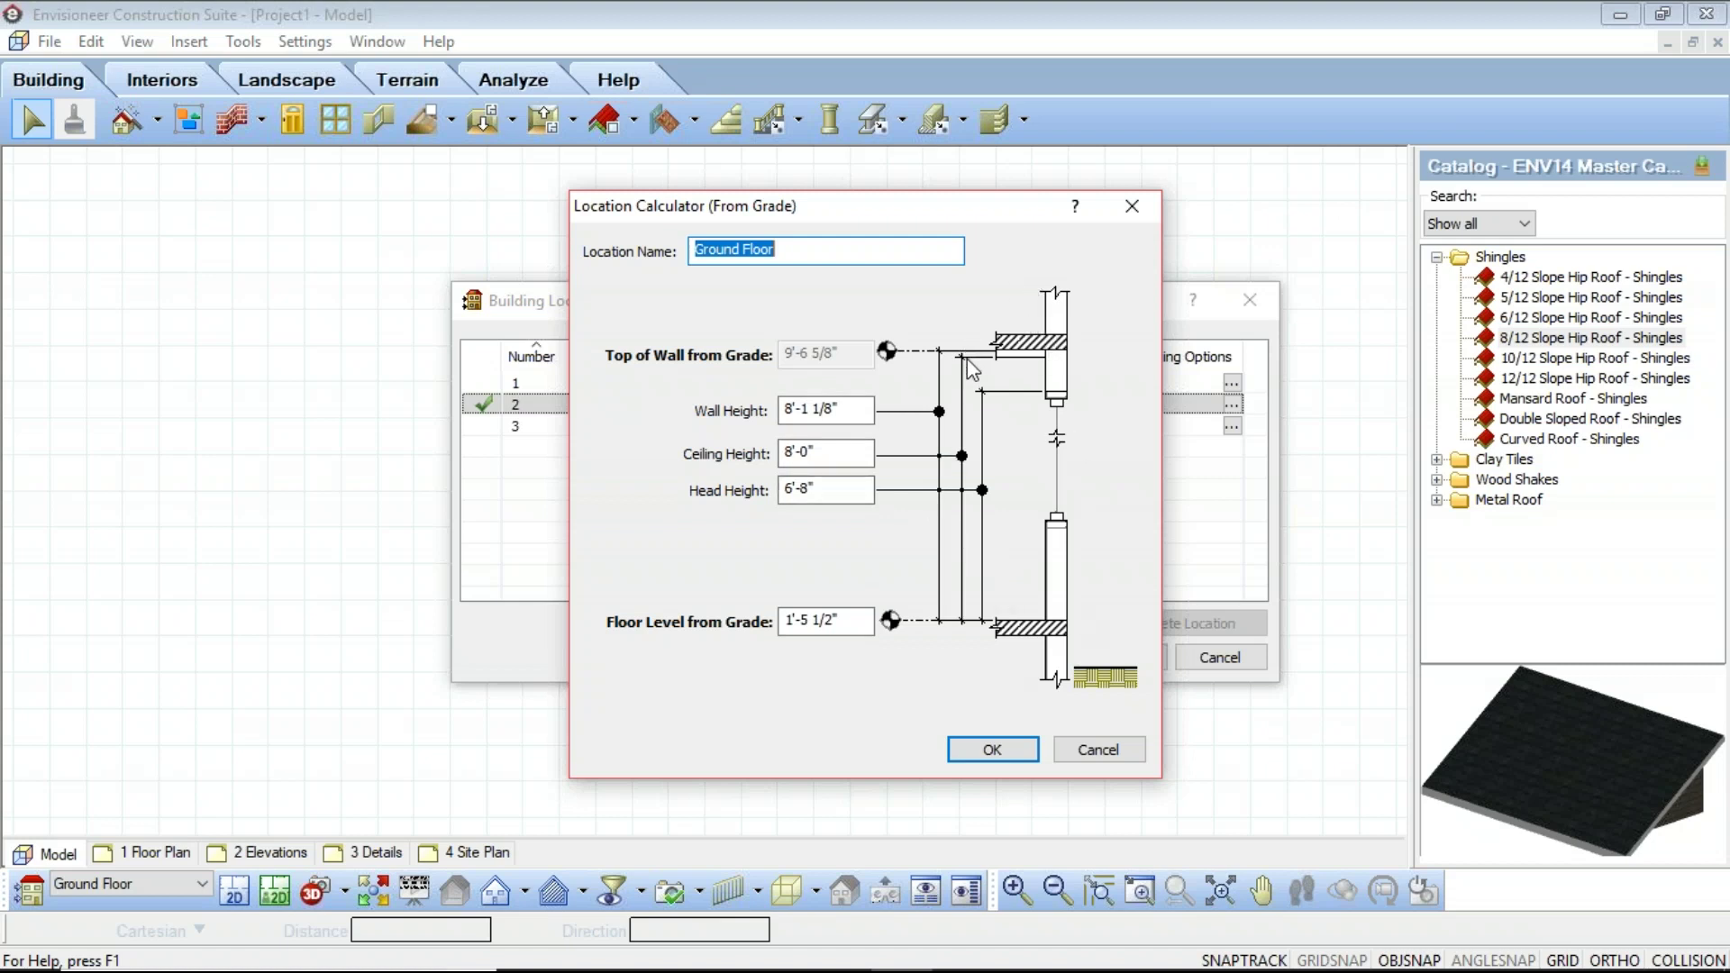
Set the Ground Floor's floor level from grade to 2'-0"
left_click(847, 620)
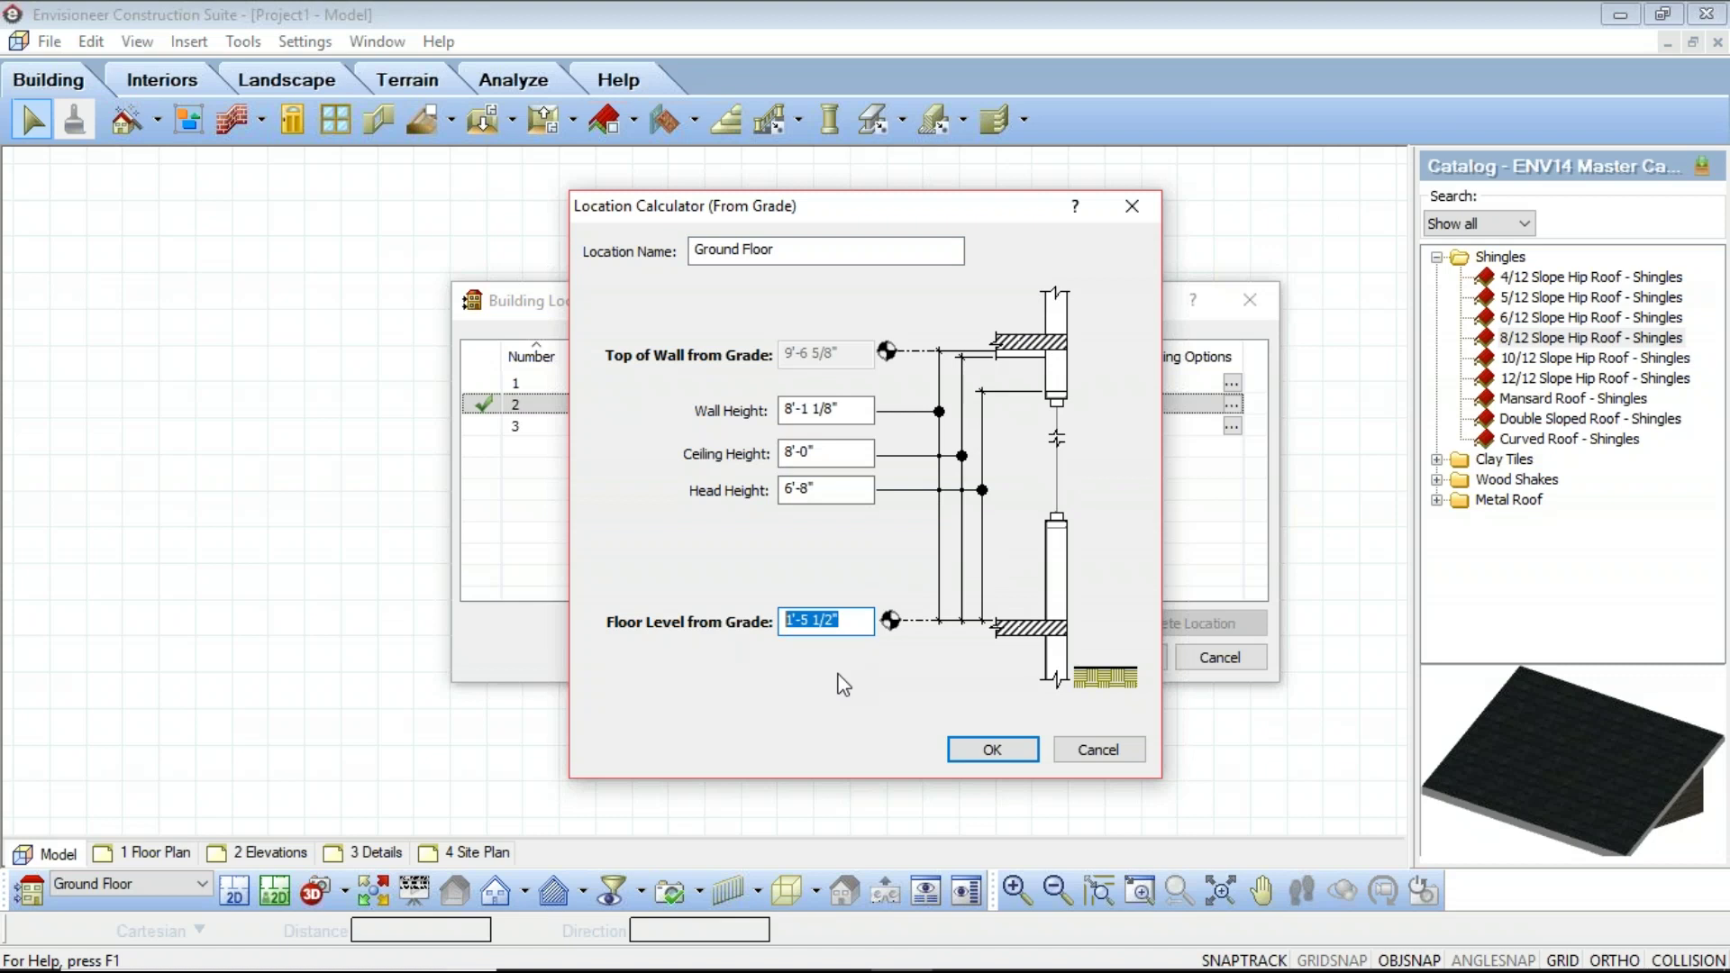
type("2'")
left_click(815, 489)
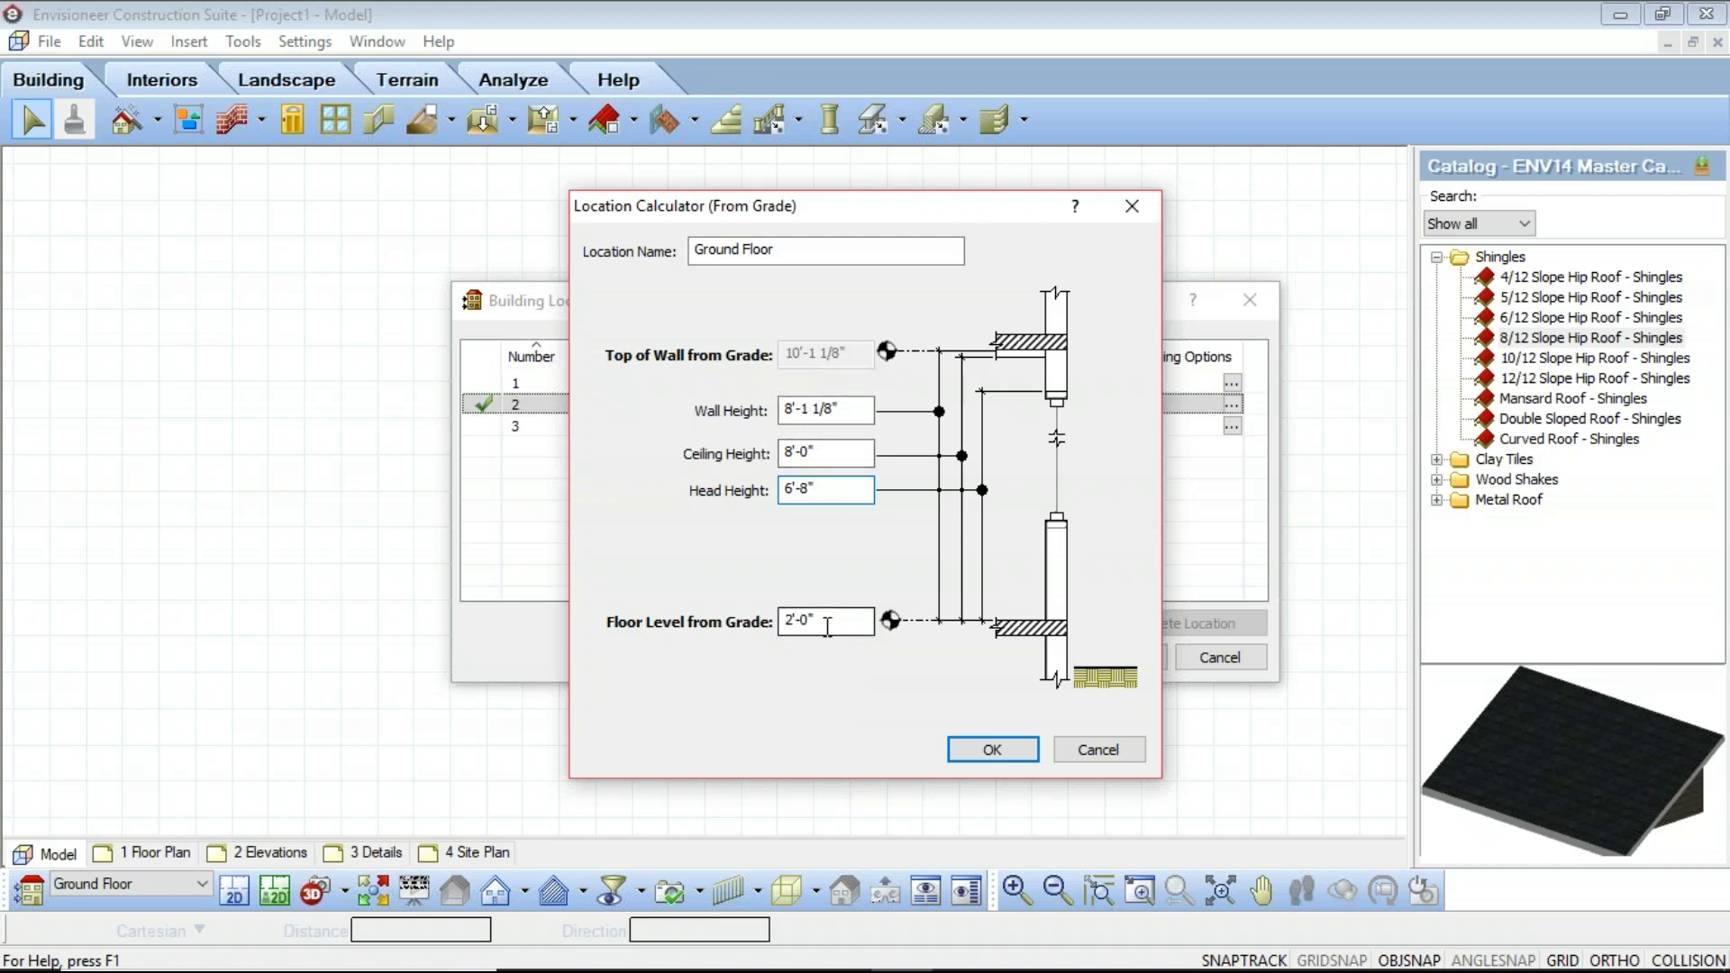
Set the Ground Floor's floor level from grade back to 1'-5 1/2" and accept the location settings
key("Tab")
type("1' 5 1/2\"")
left_click(841, 490)
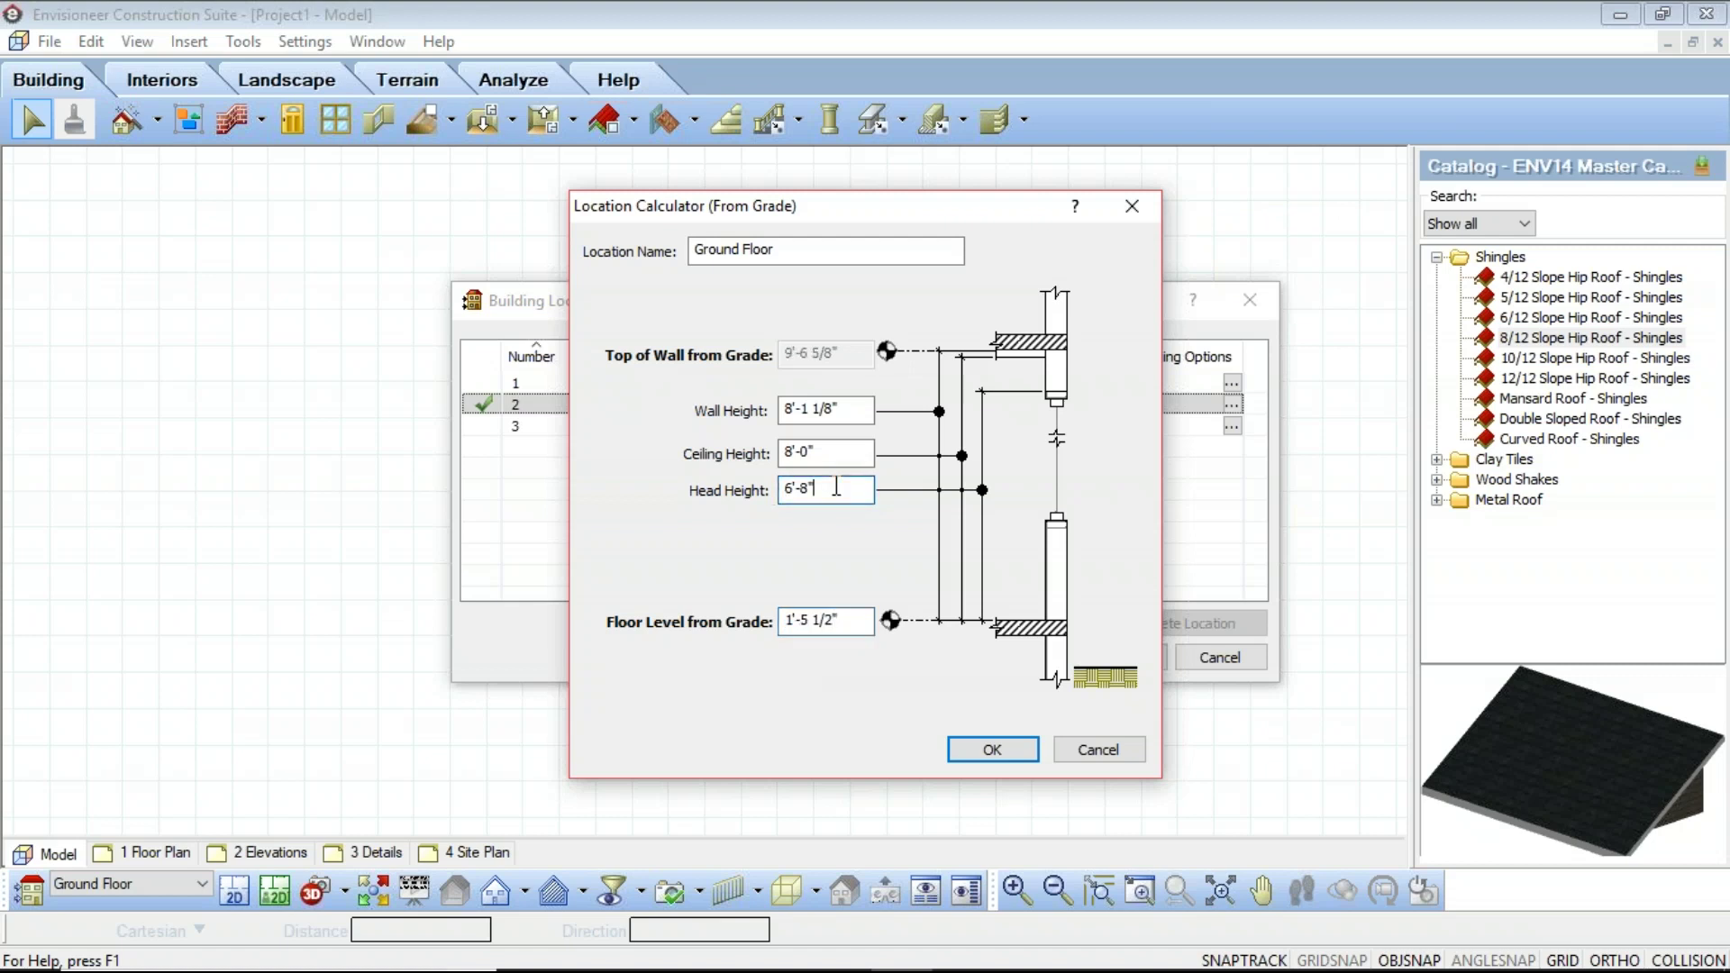
left_click(998, 751)
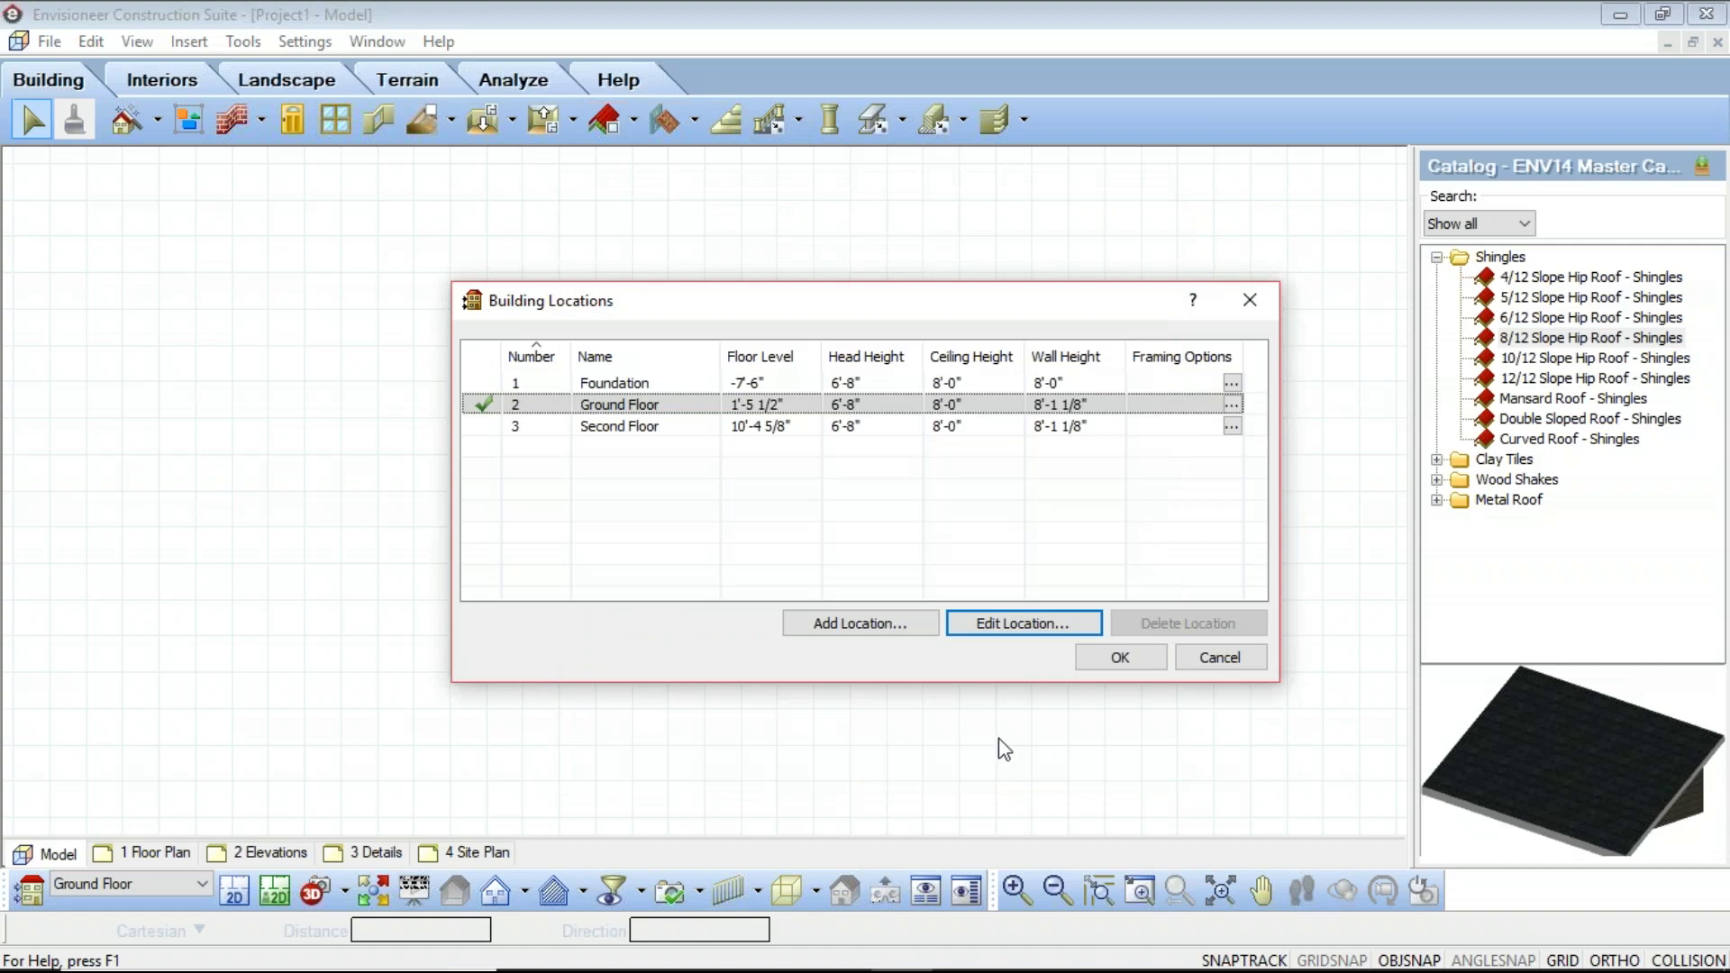
Start a new building location calculated from an existing location and name it Third Floor
left_click(882, 631)
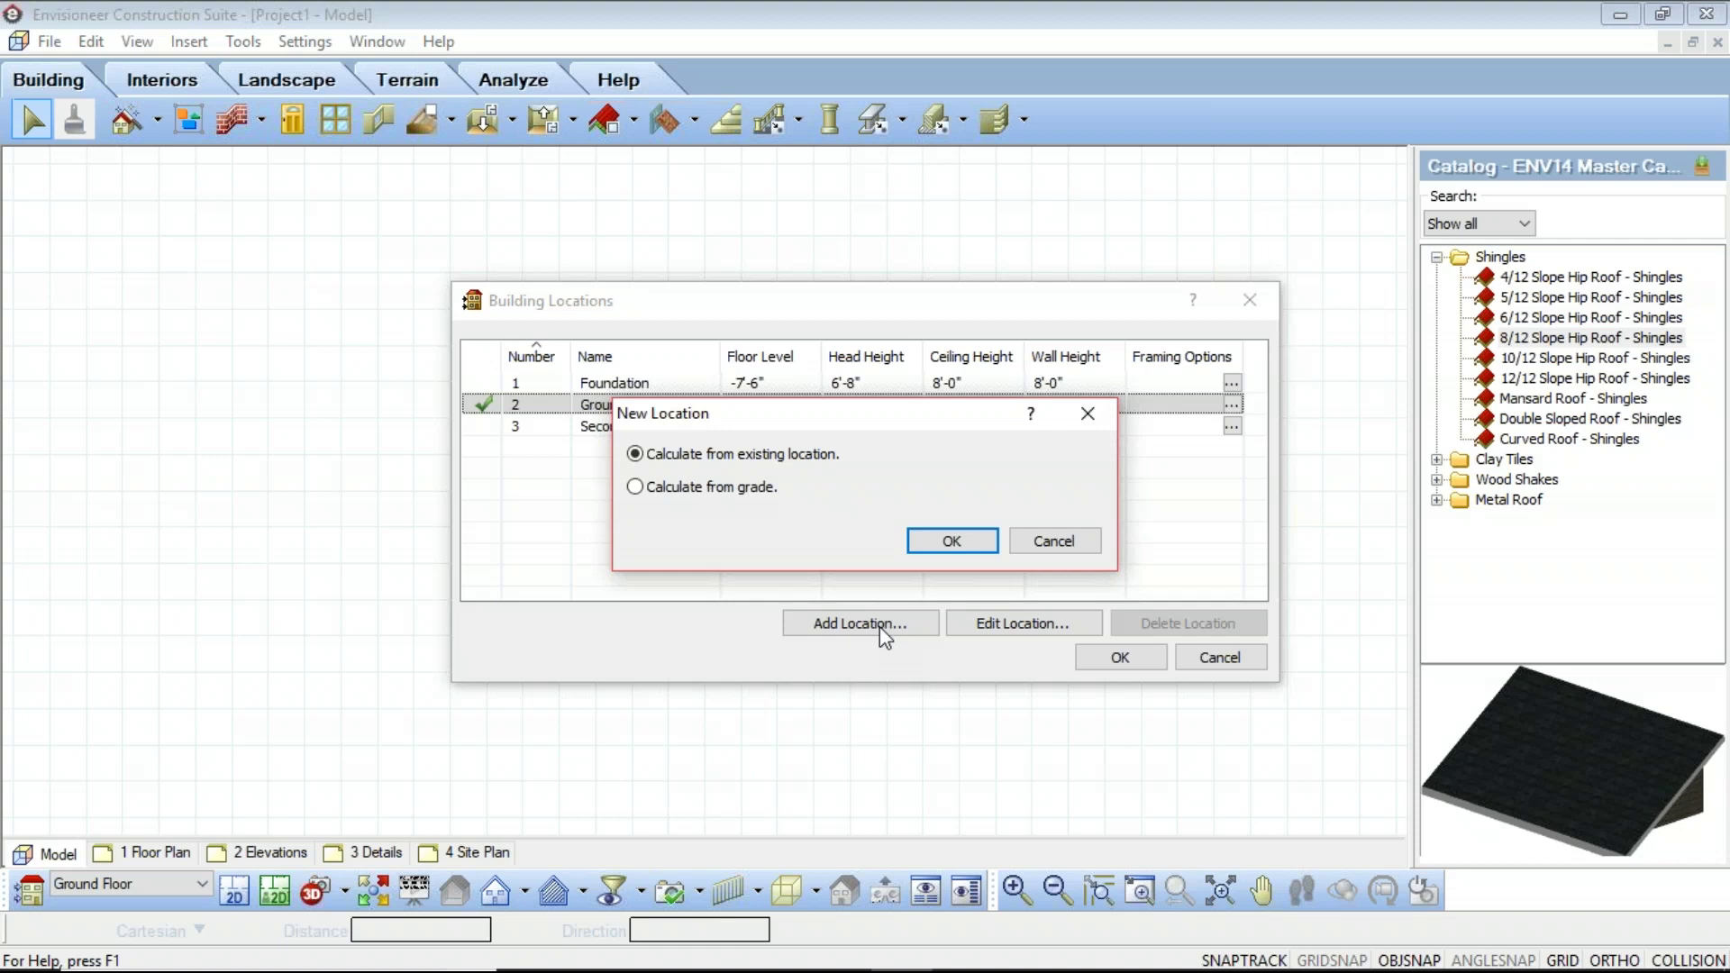
left_click(940, 543)
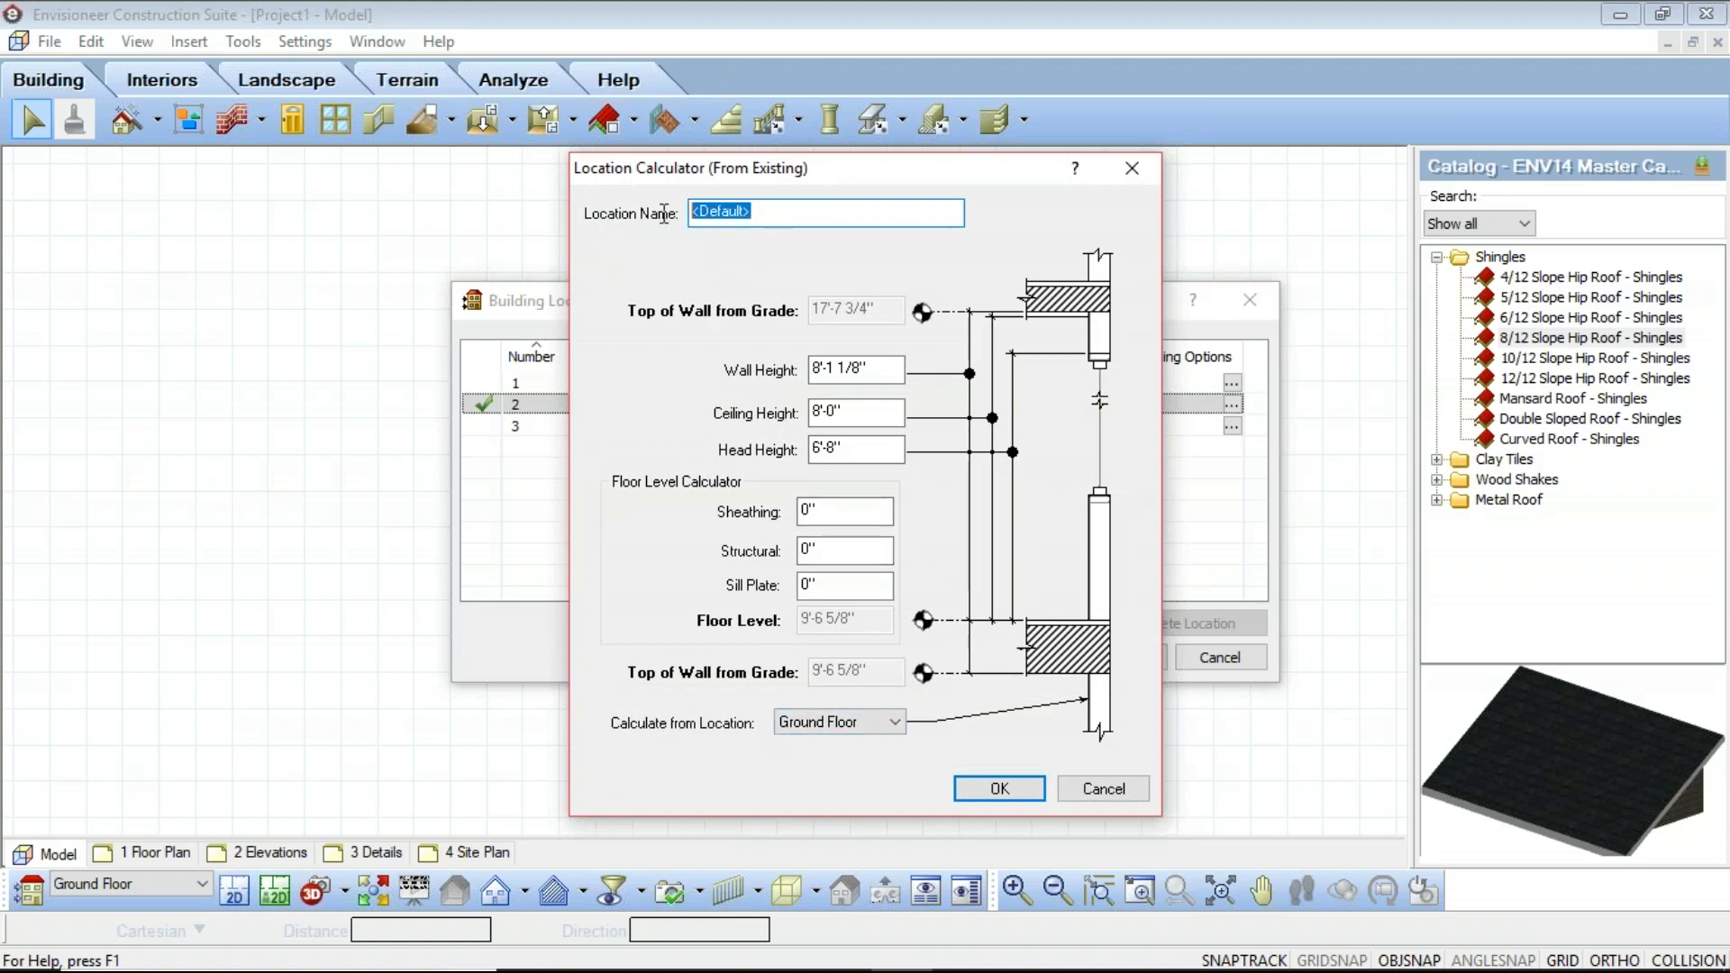
type("T")
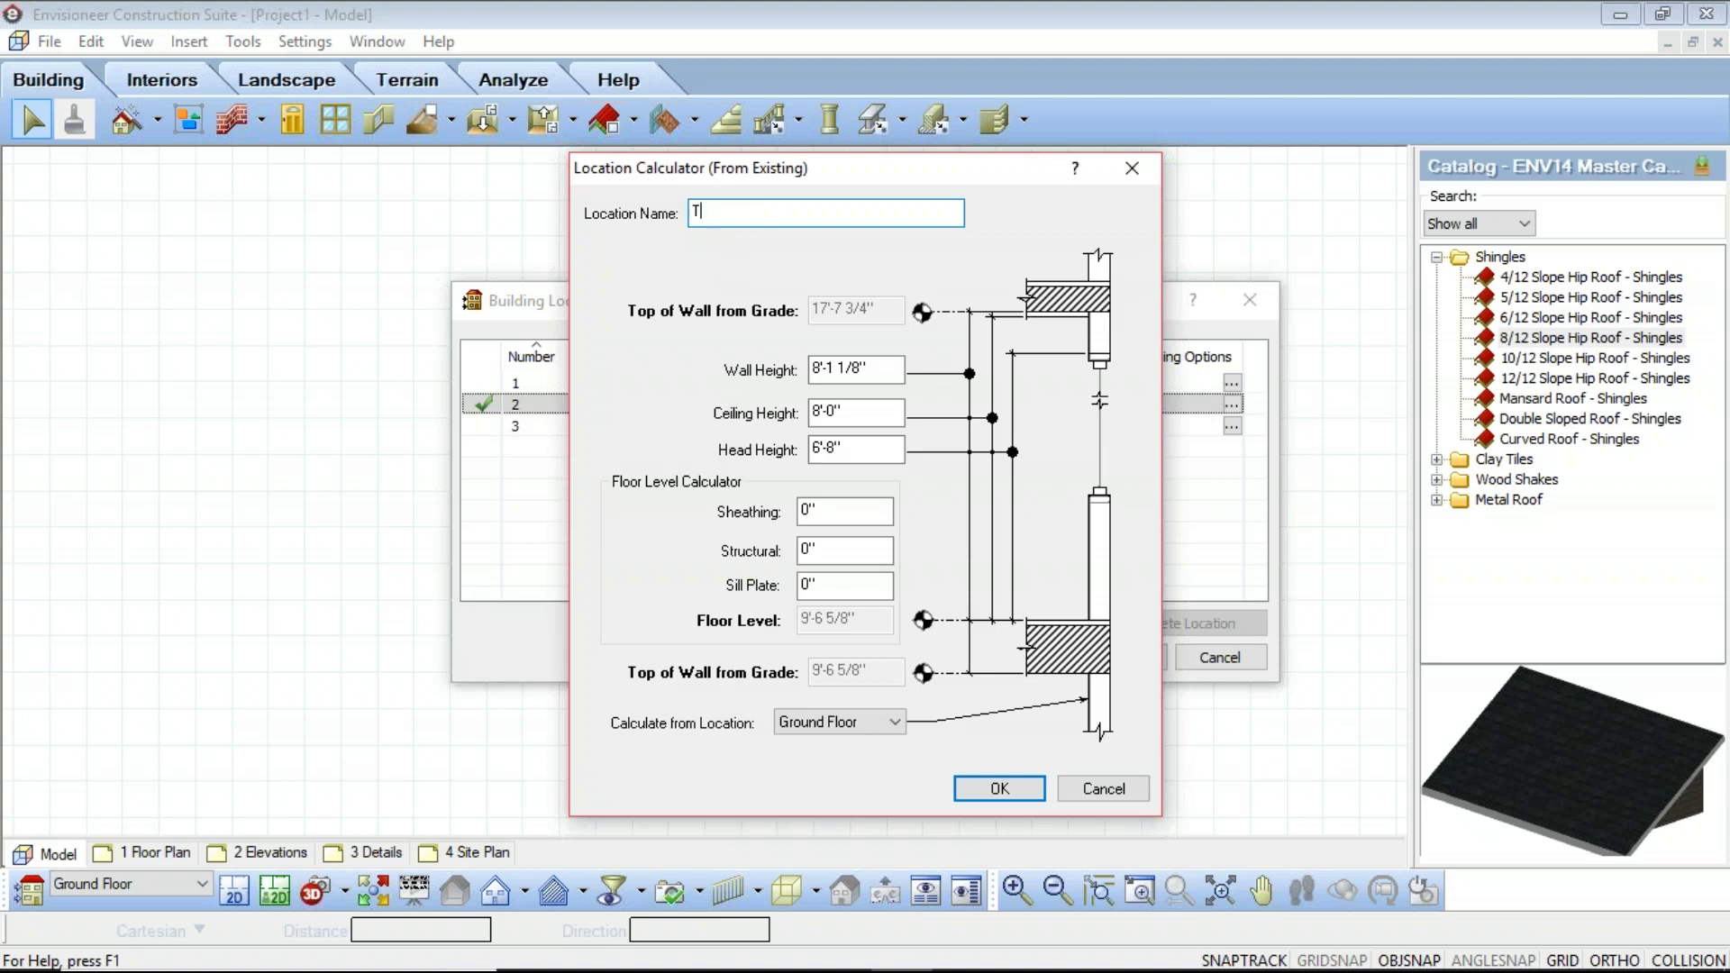
type("hird Floor")
key("Tab")
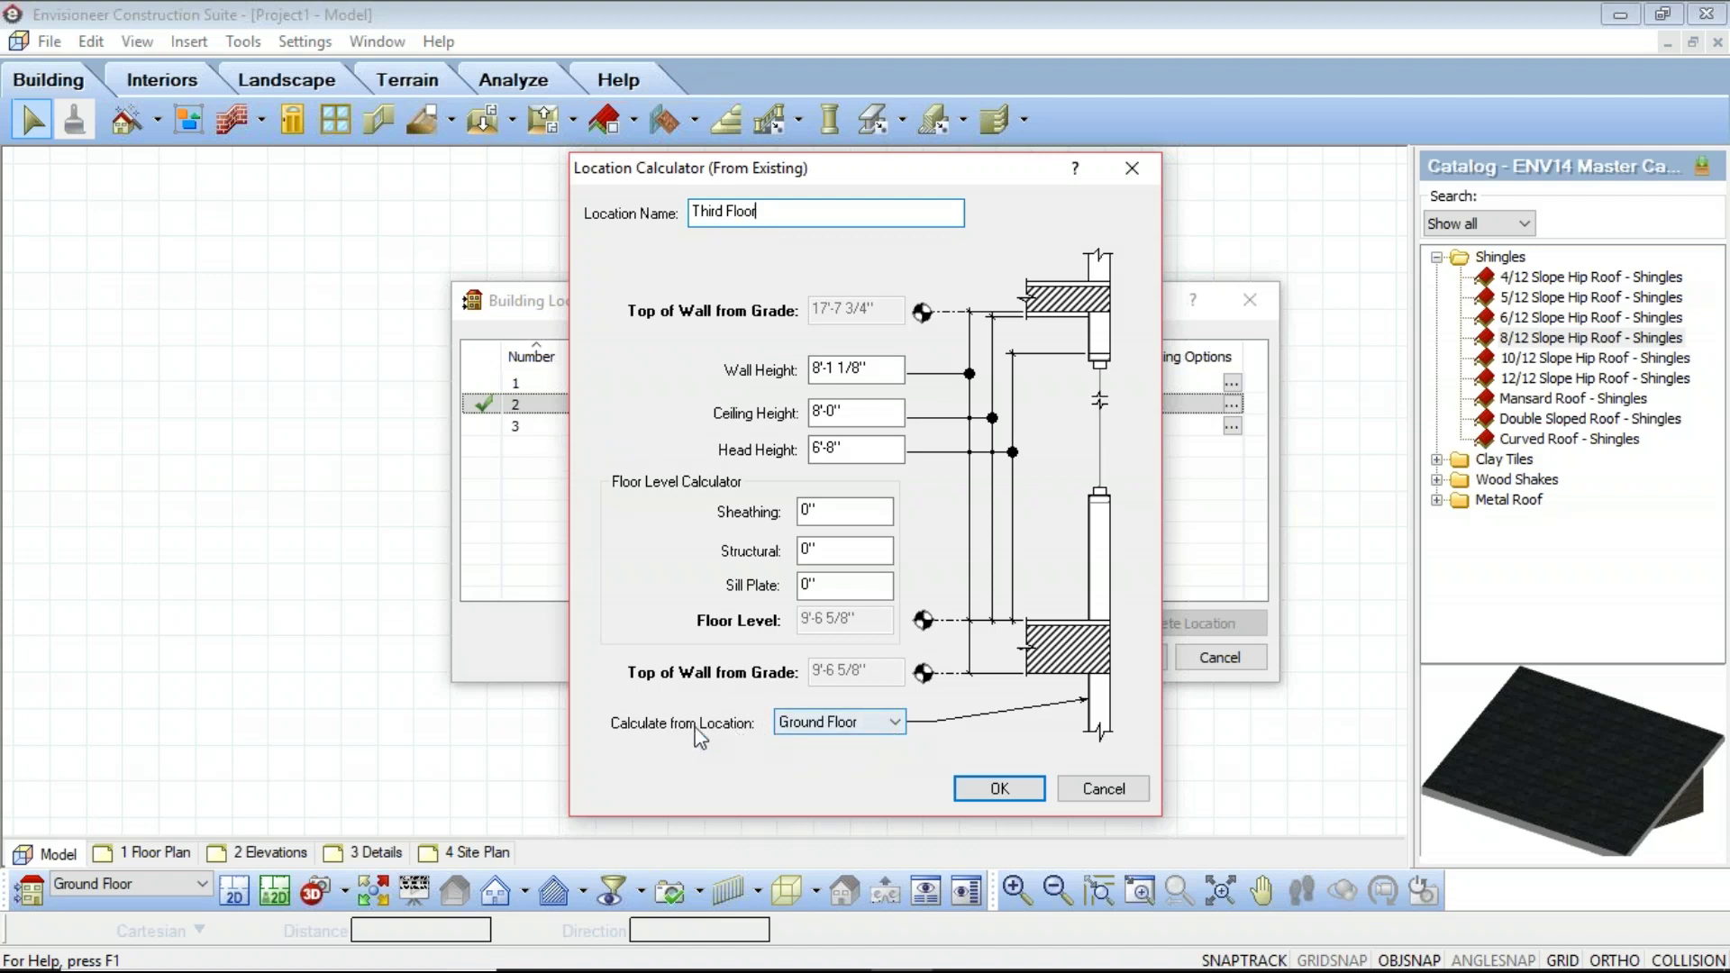
Calculate the new location from the Second Floor and re-enter its name as Third Floor
left_click(901, 722)
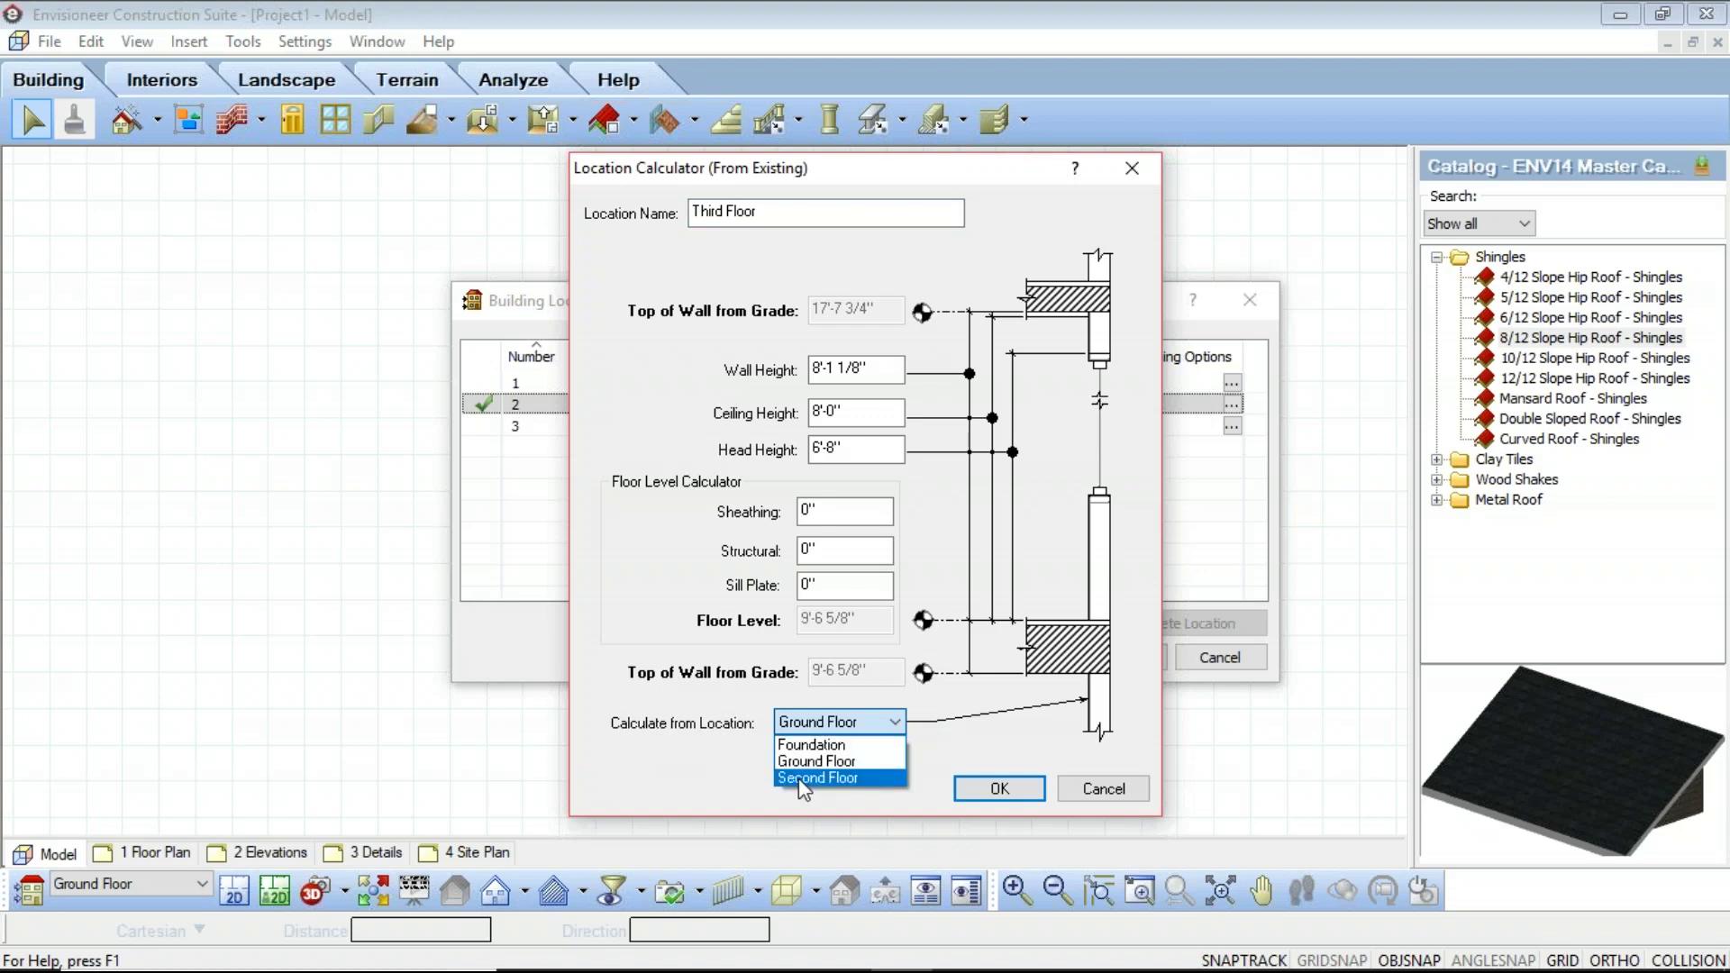
left_click(799, 777)
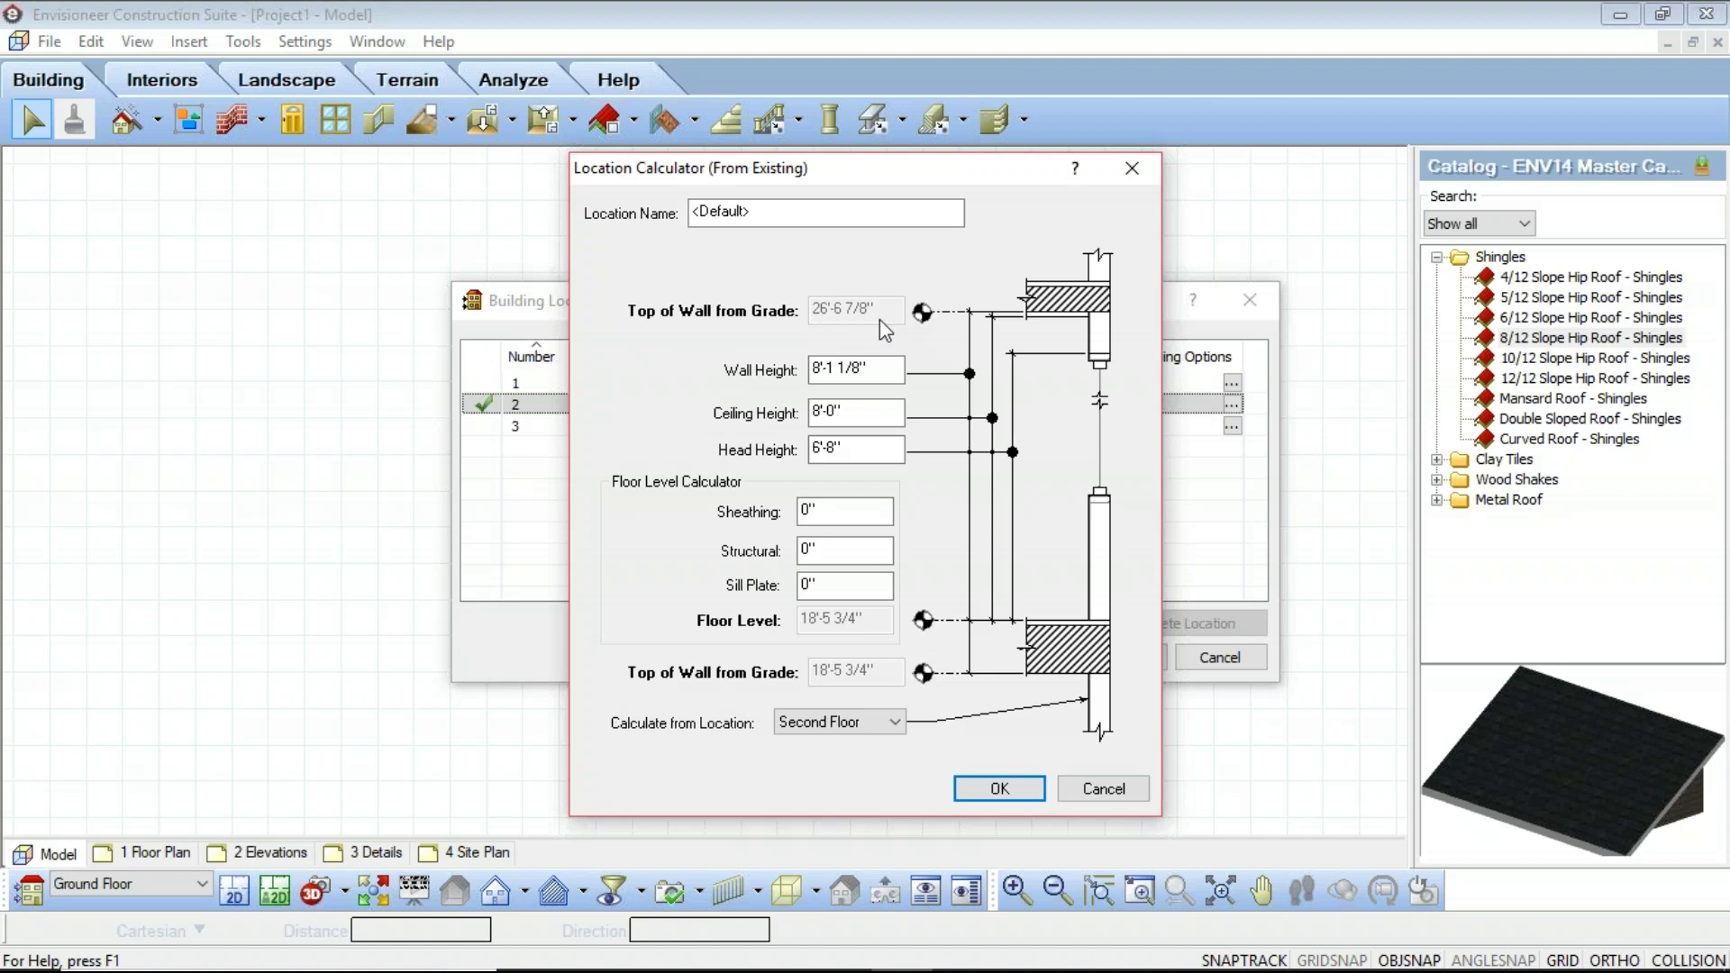
left_click_drag(768, 213, 462, 224)
type("Thir")
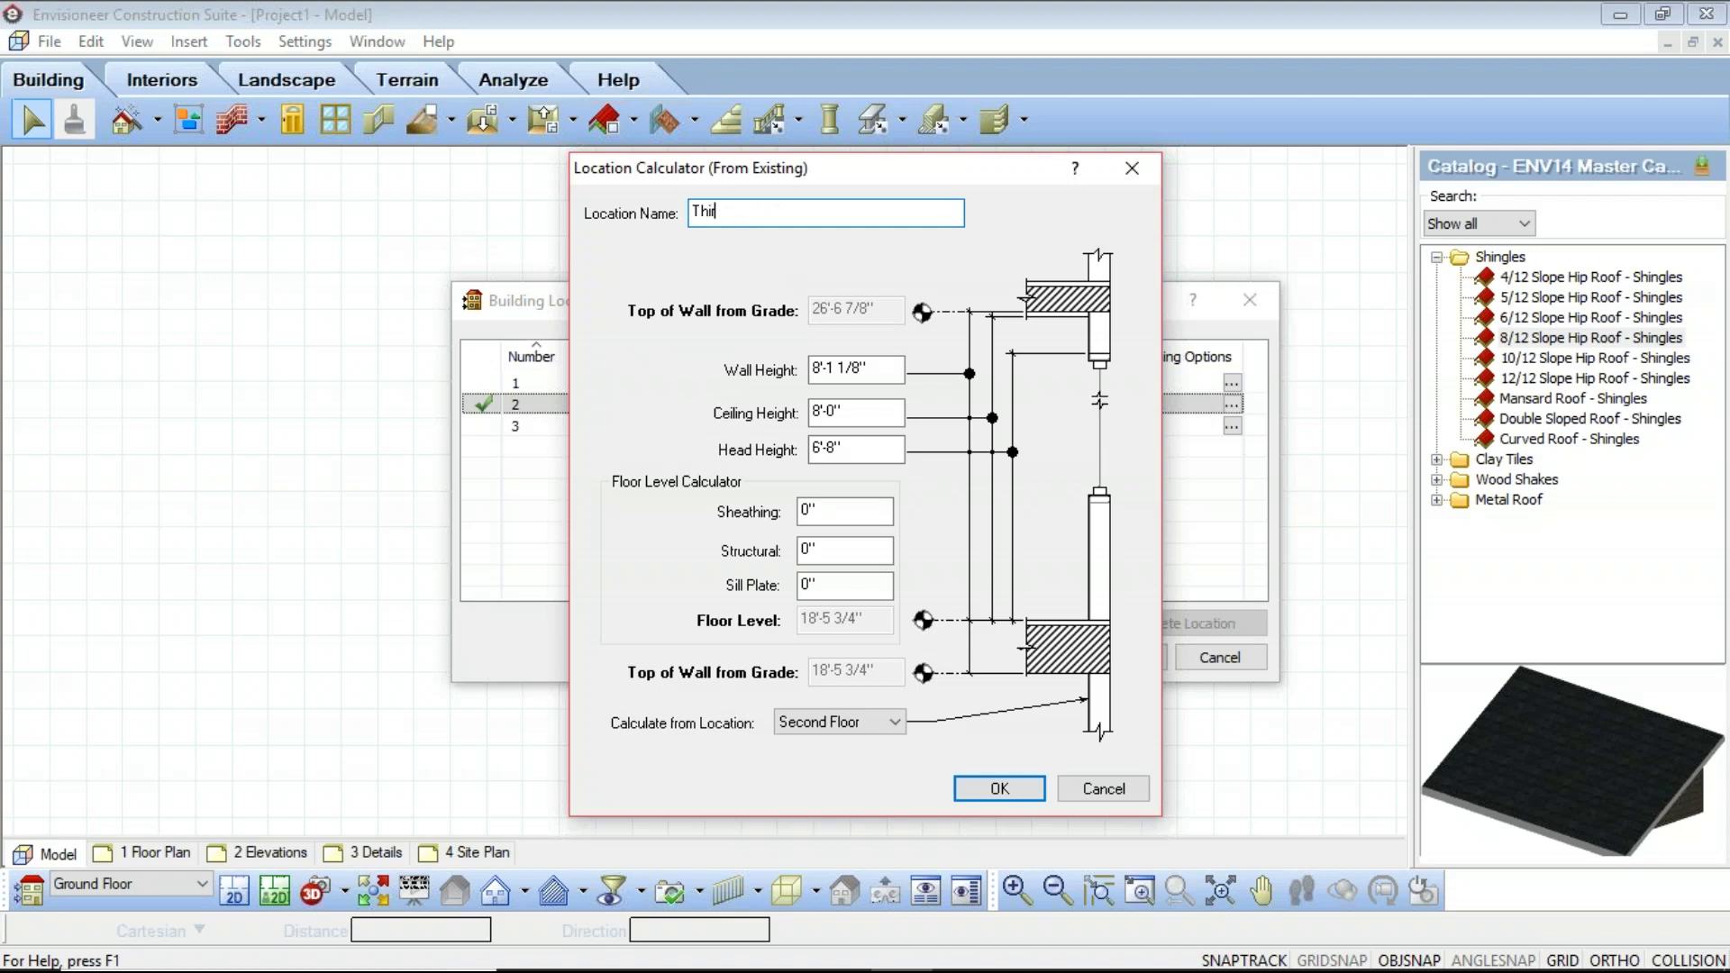
type("d Floor")
Set the Third Floor's sheathing thickness to 3/4" in the floor level calculator
left_click(875, 368)
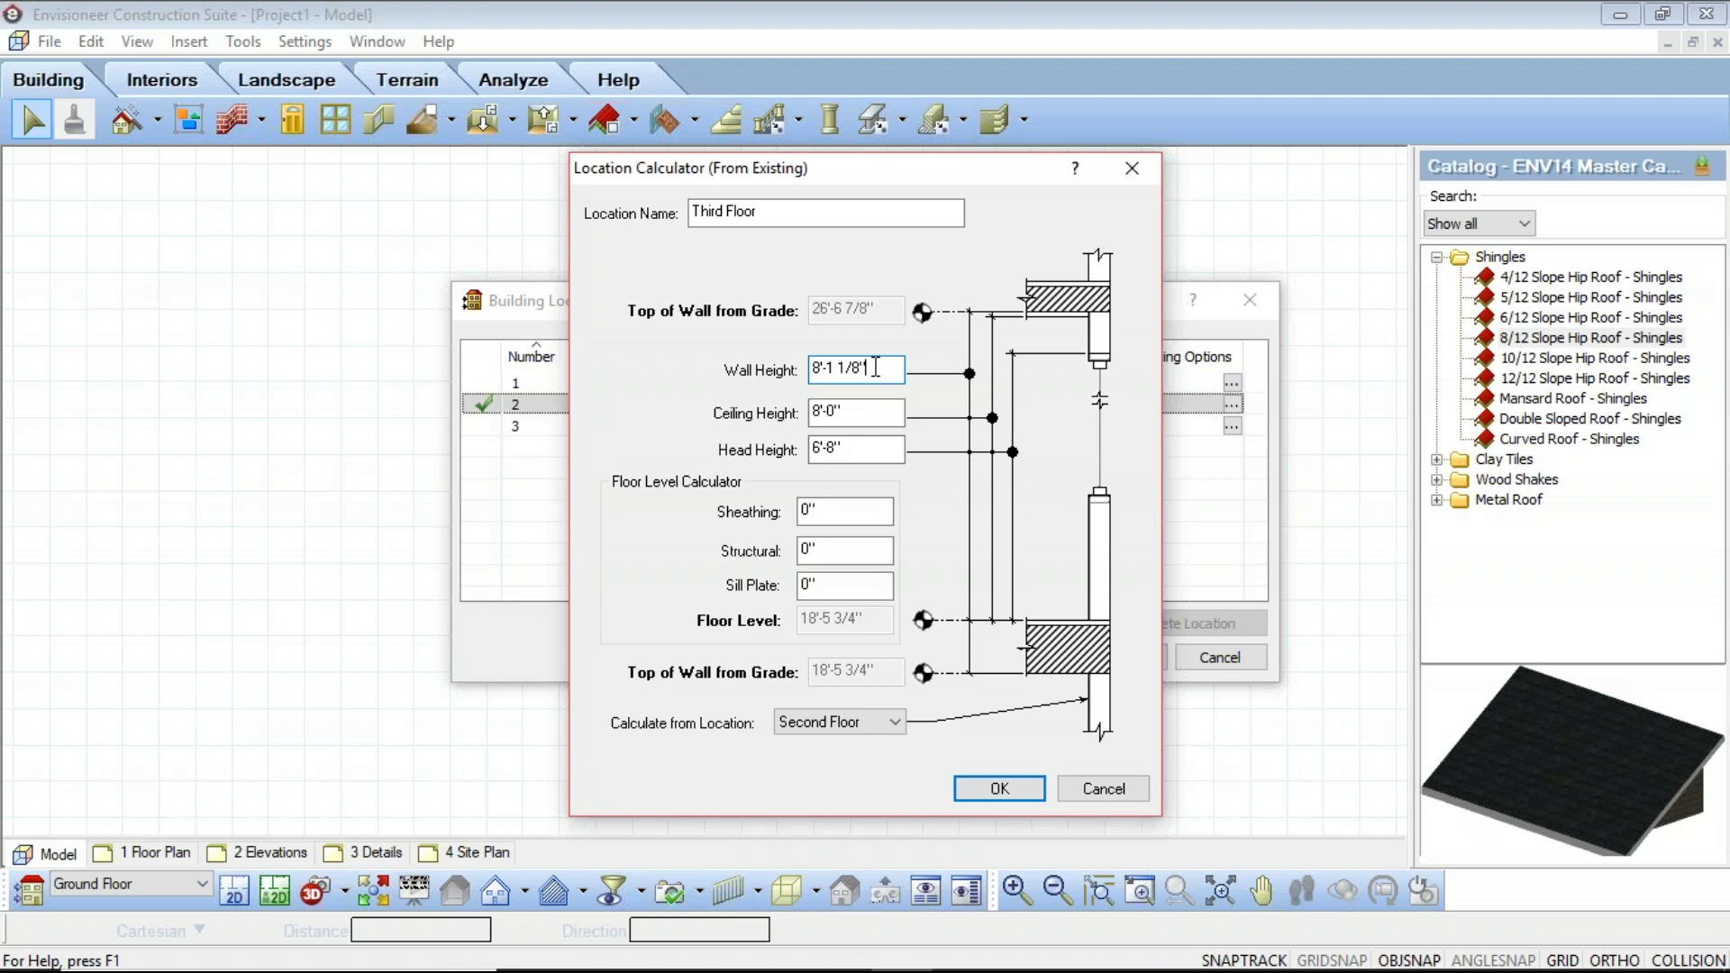
left_click(834, 511)
type("3/4")
Set the Third Floor's structural depth to 10 1/2", then discard the new location
left_click(829, 551)
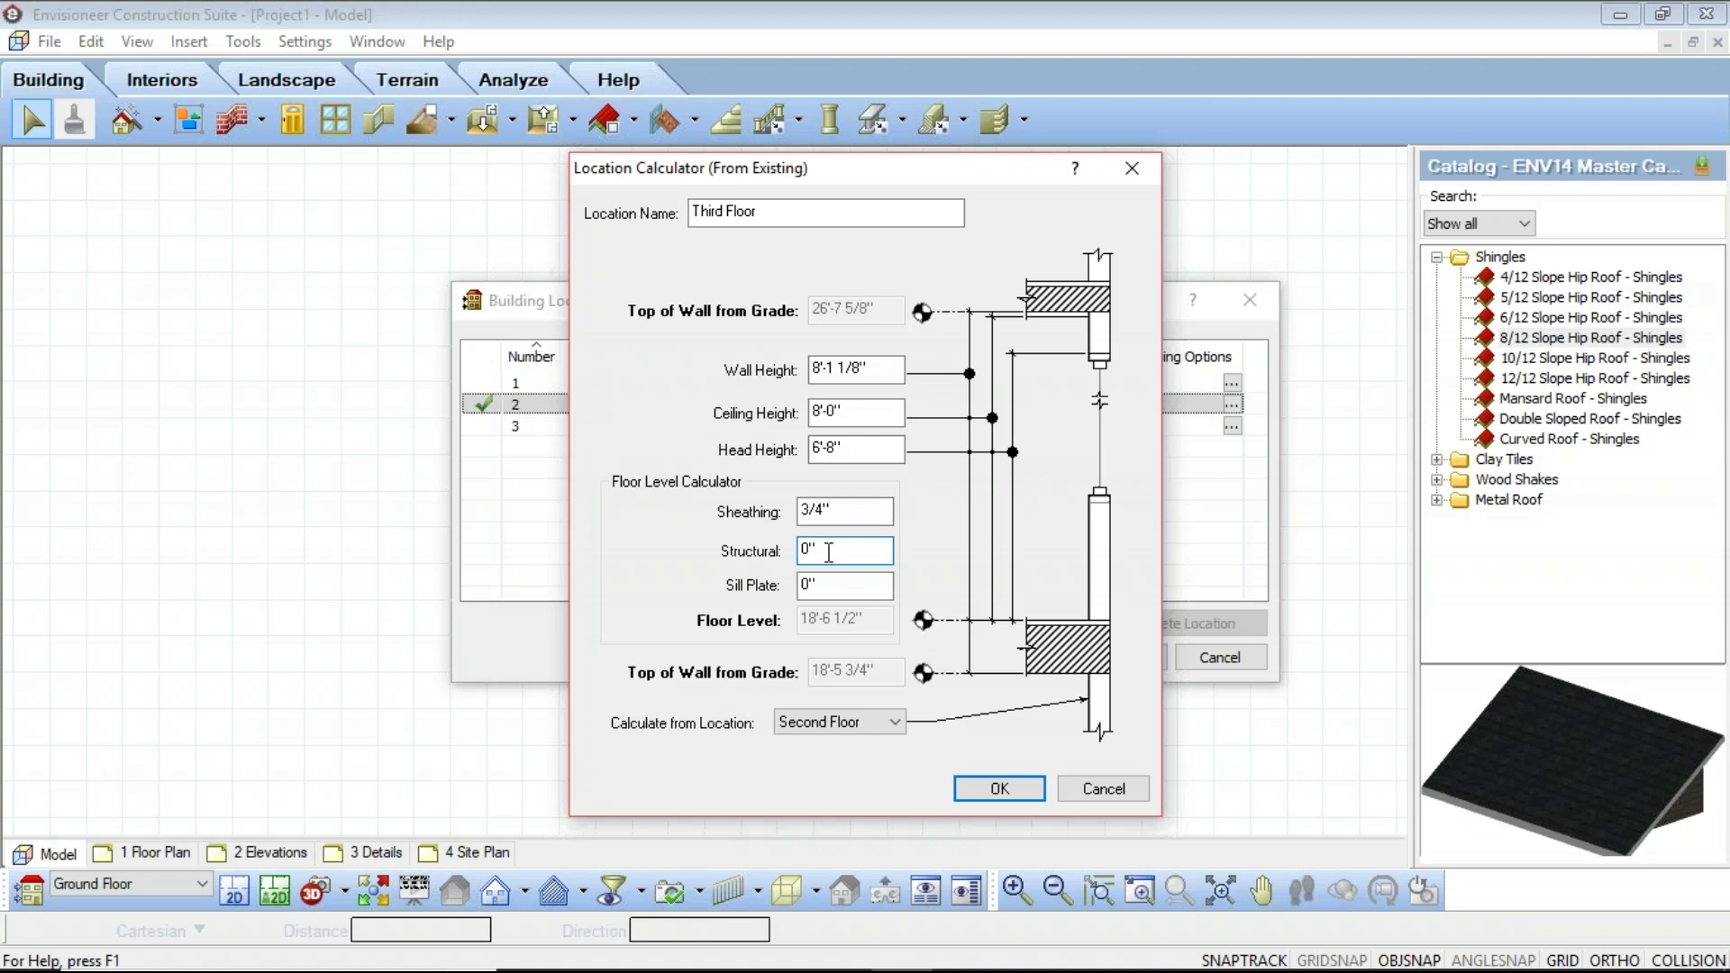
key("BackSpace")
key("BackSpace")
type("9.5")
key("BackSpace")
key("BackSpace")
key("BackSpace")
type("10")
type(".5")
left_click(834, 585)
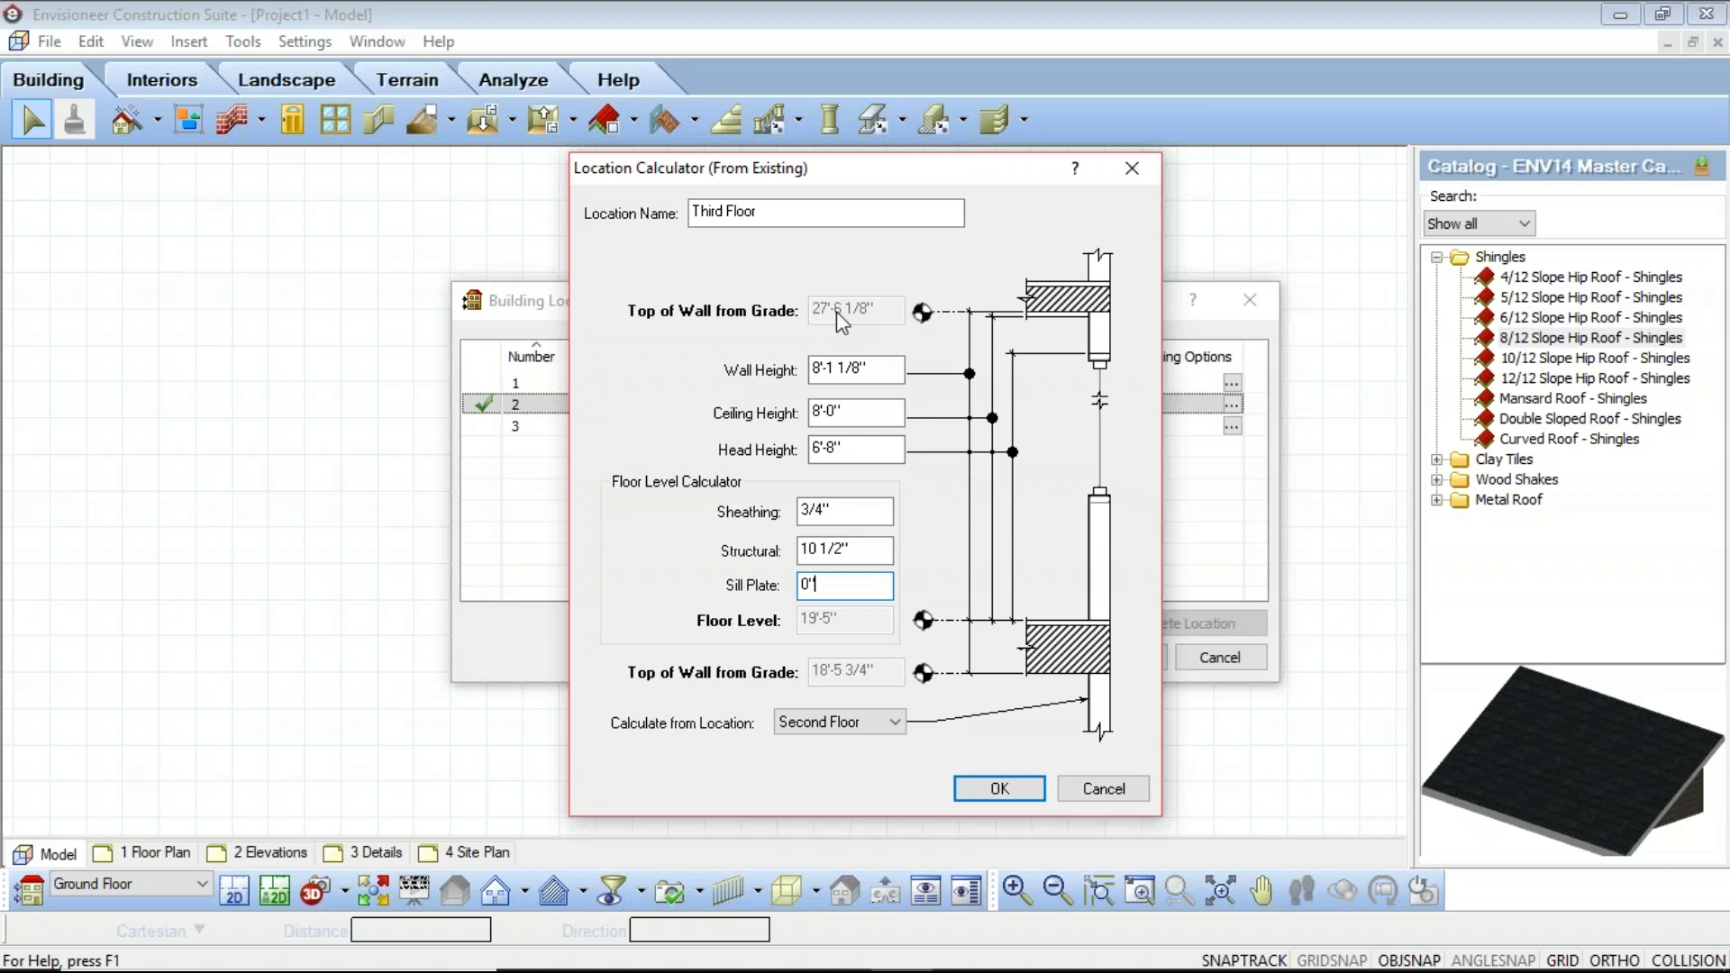
left_click(1114, 796)
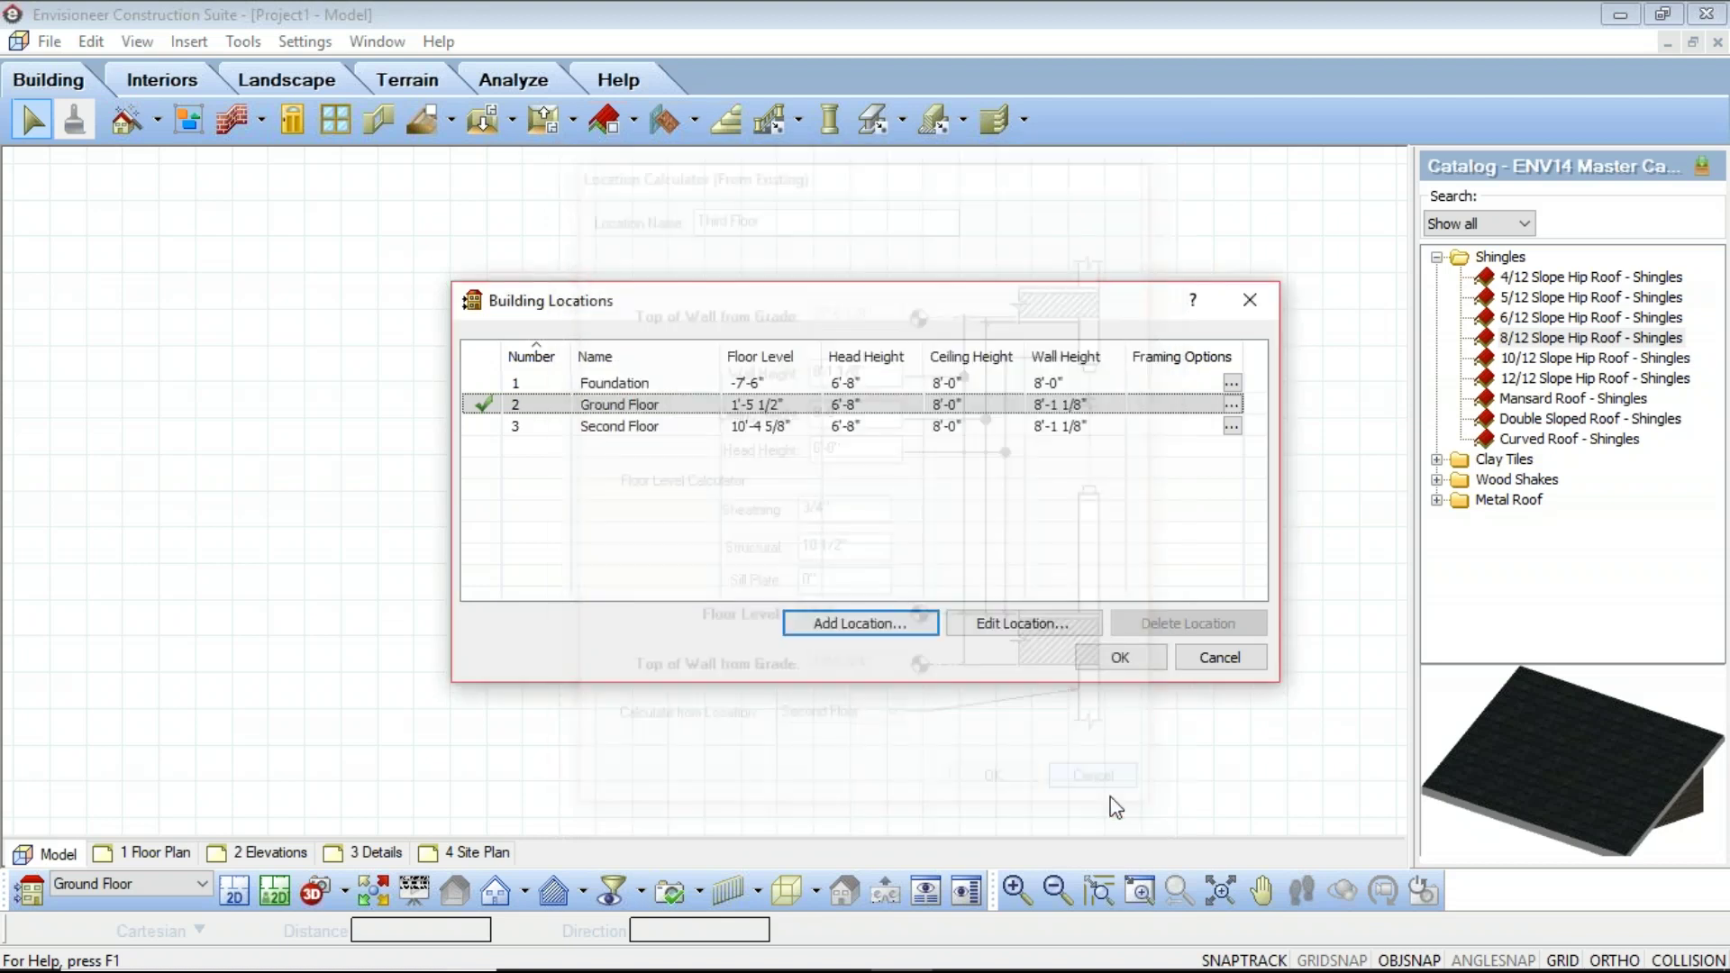
Start another new building location calculated from grade and name it Garage
left_click(870, 629)
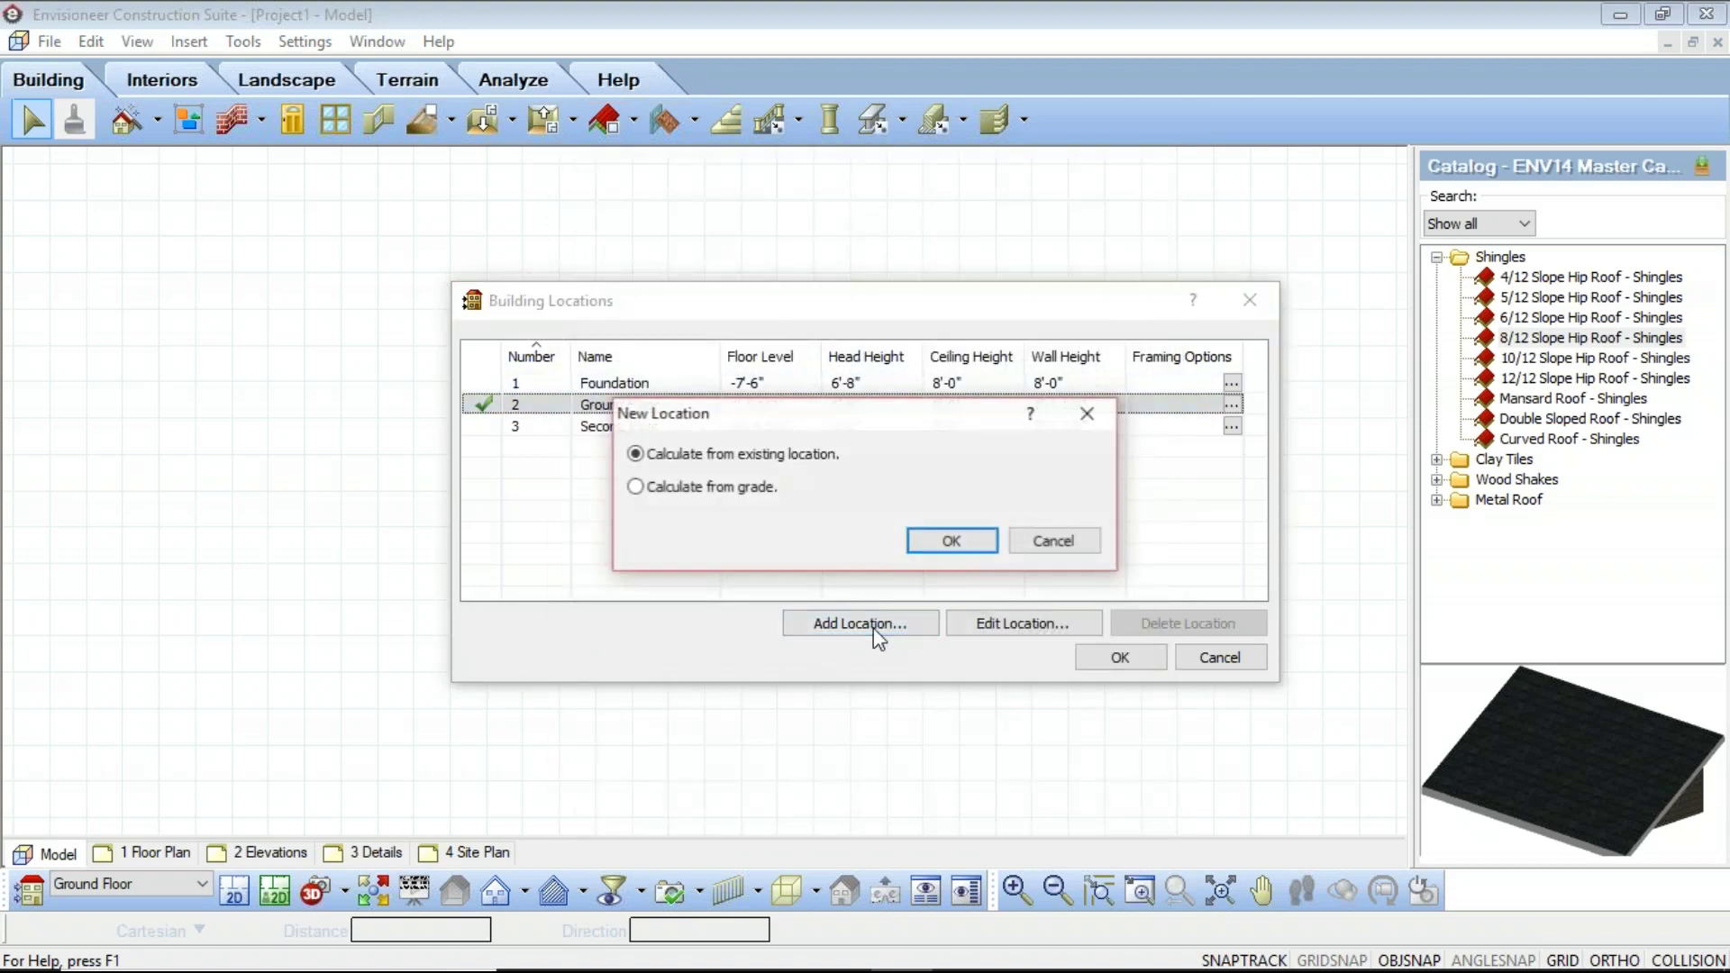
left_click(638, 487)
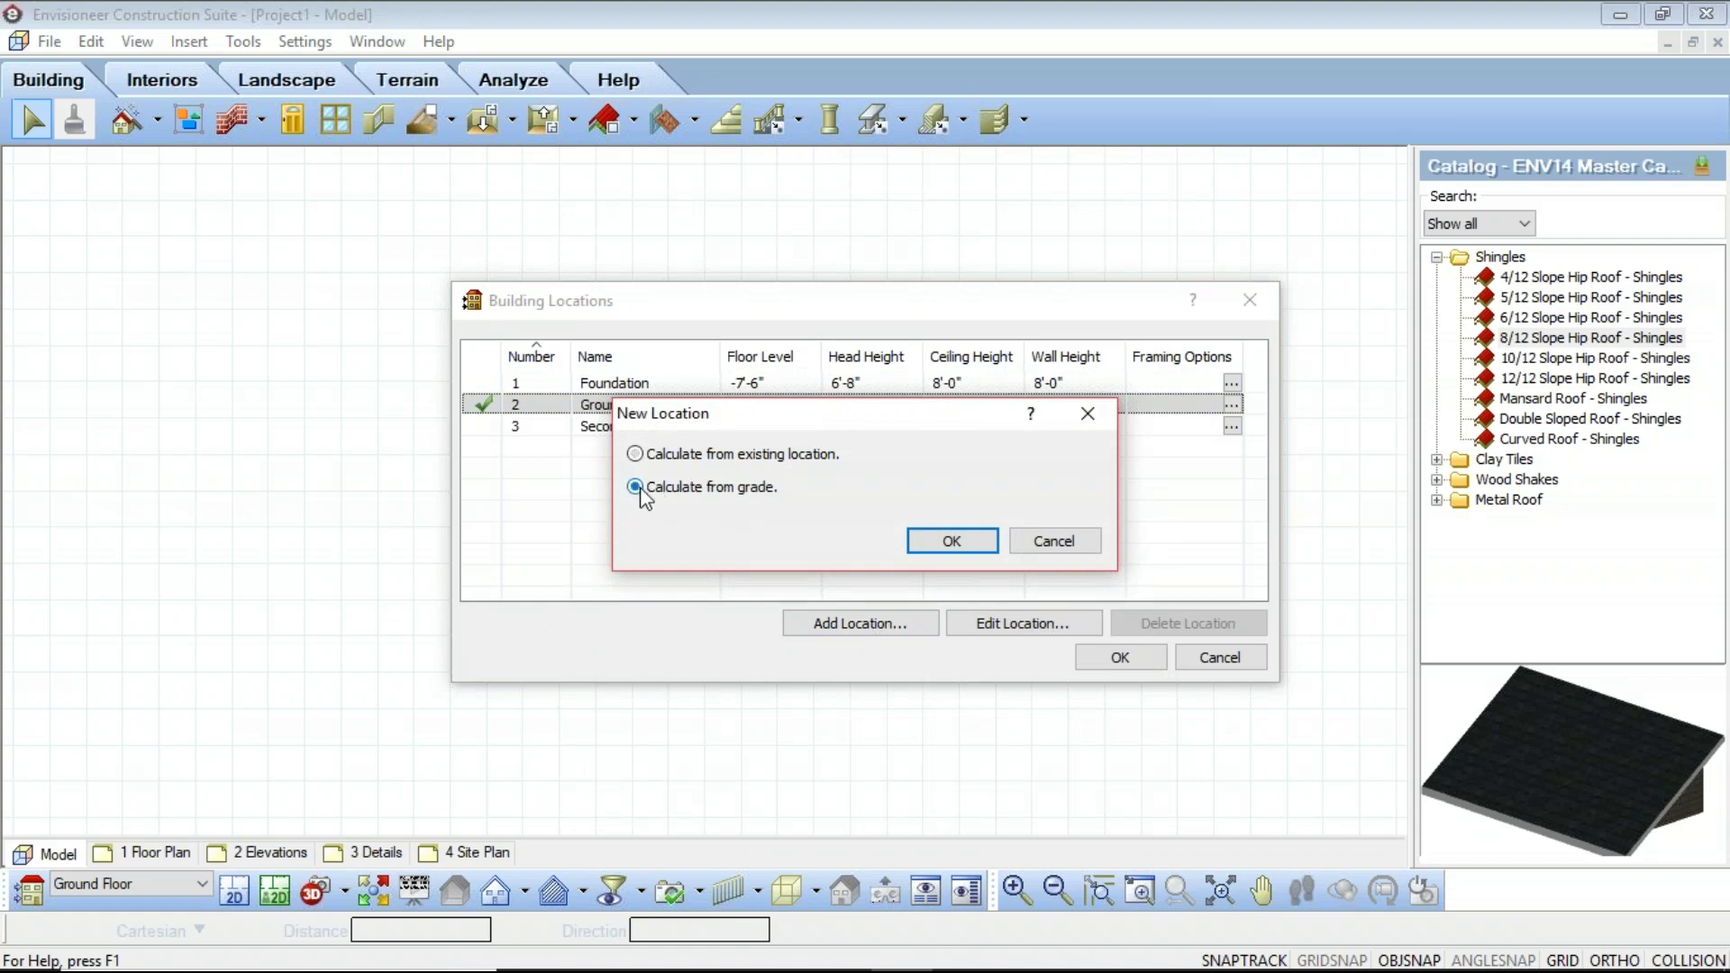
left_click(952, 542)
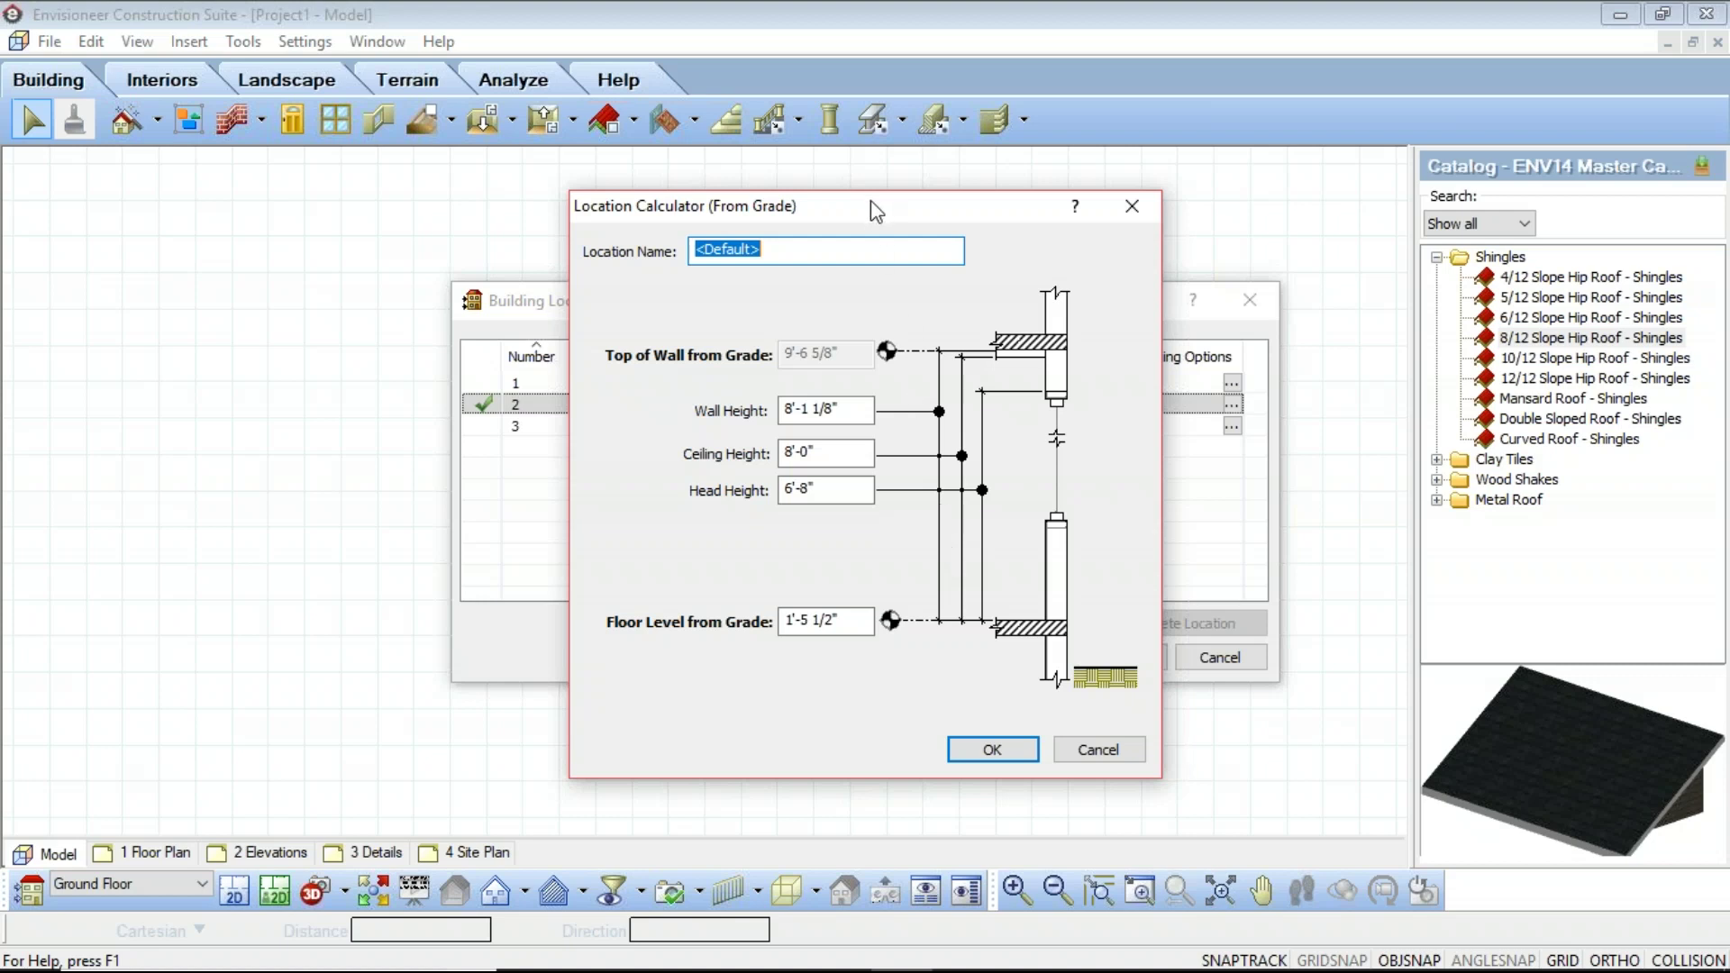
left_click_drag(867, 204, 1029, 208)
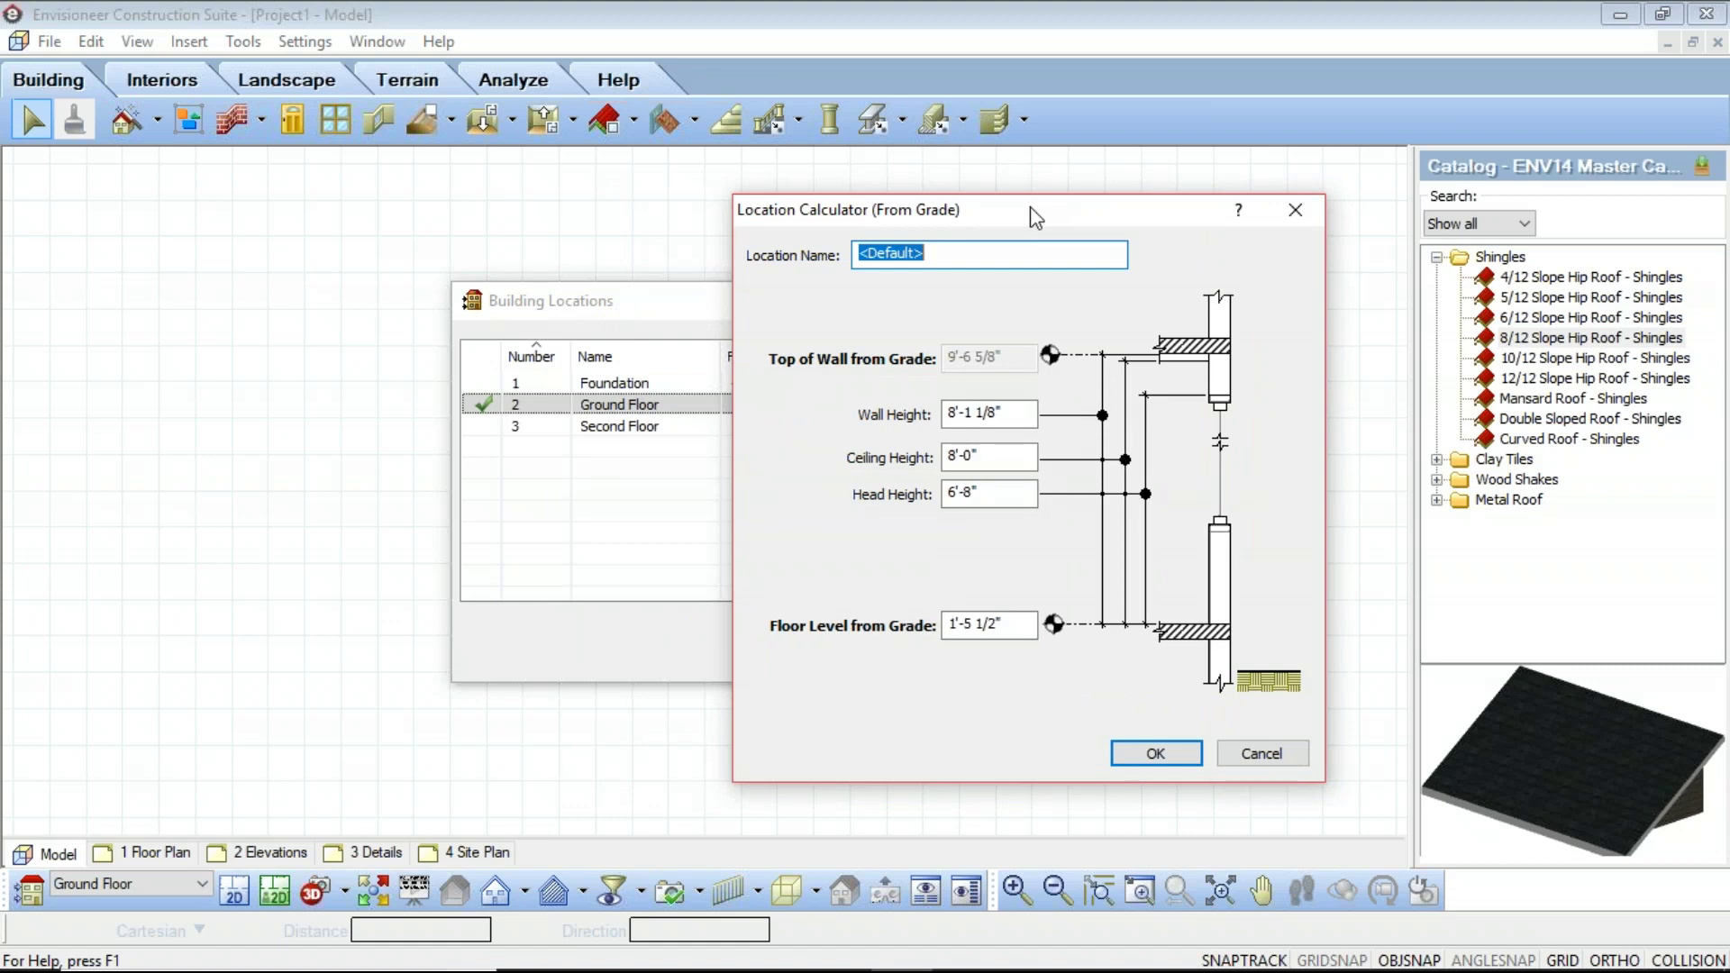
type("Garage")
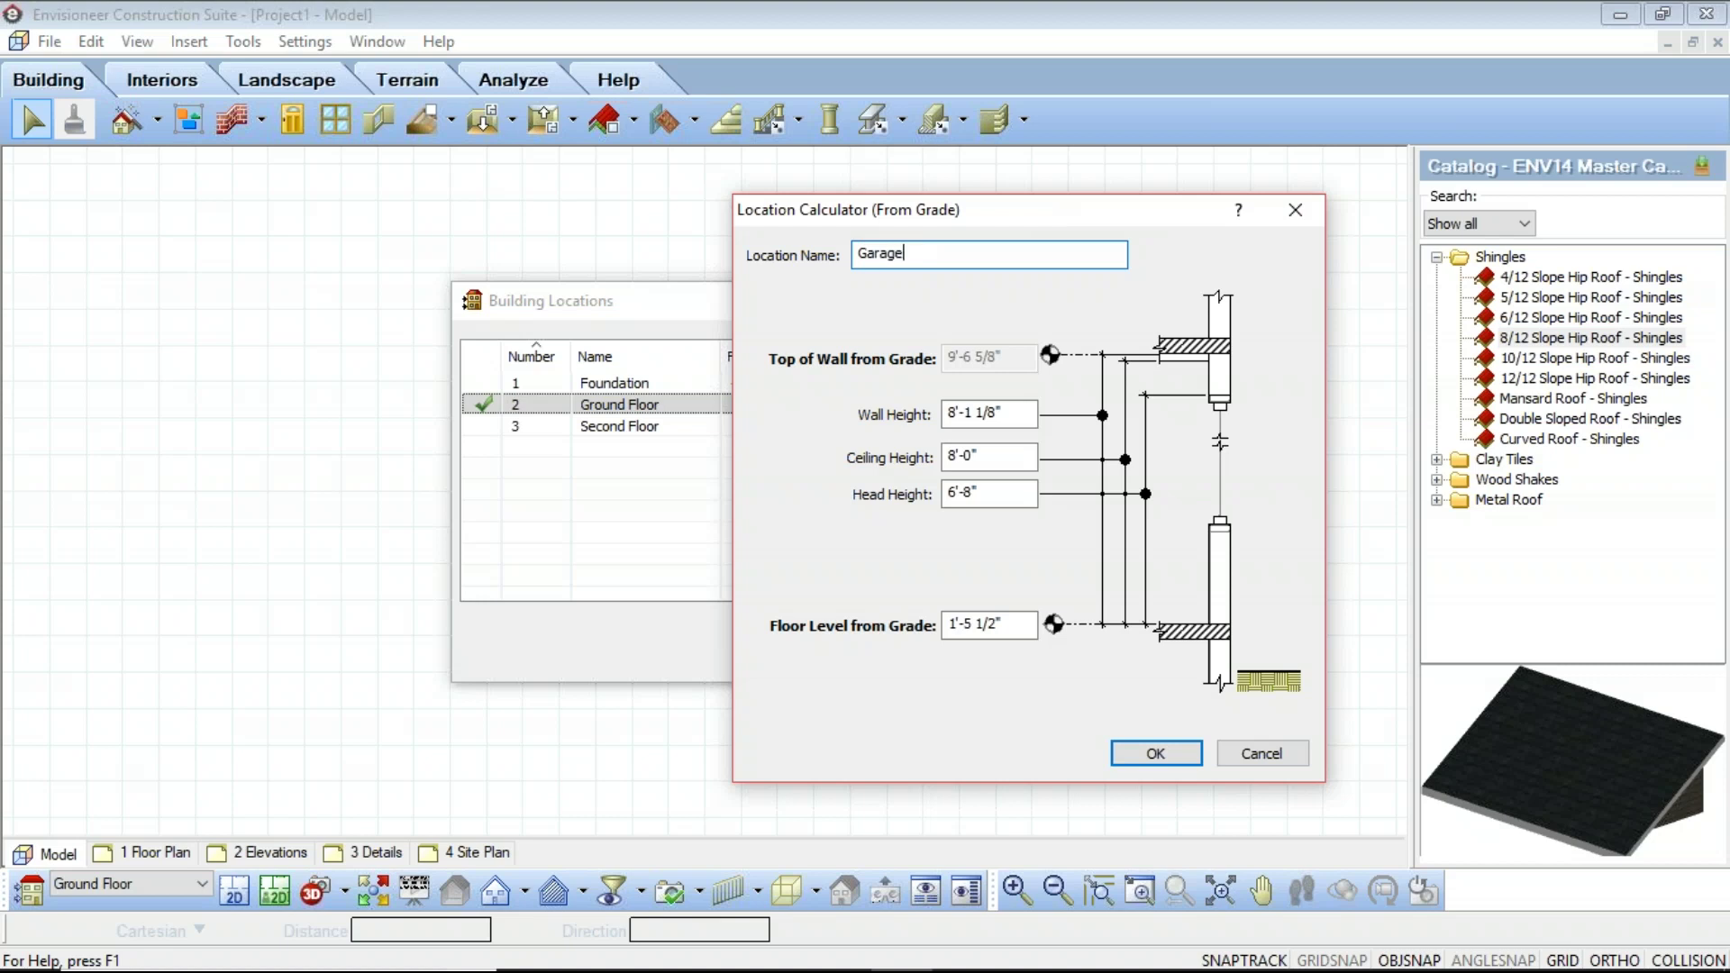
Set the Garage's floor level from grade to 6", then discard the new location
left_click(1020, 628)
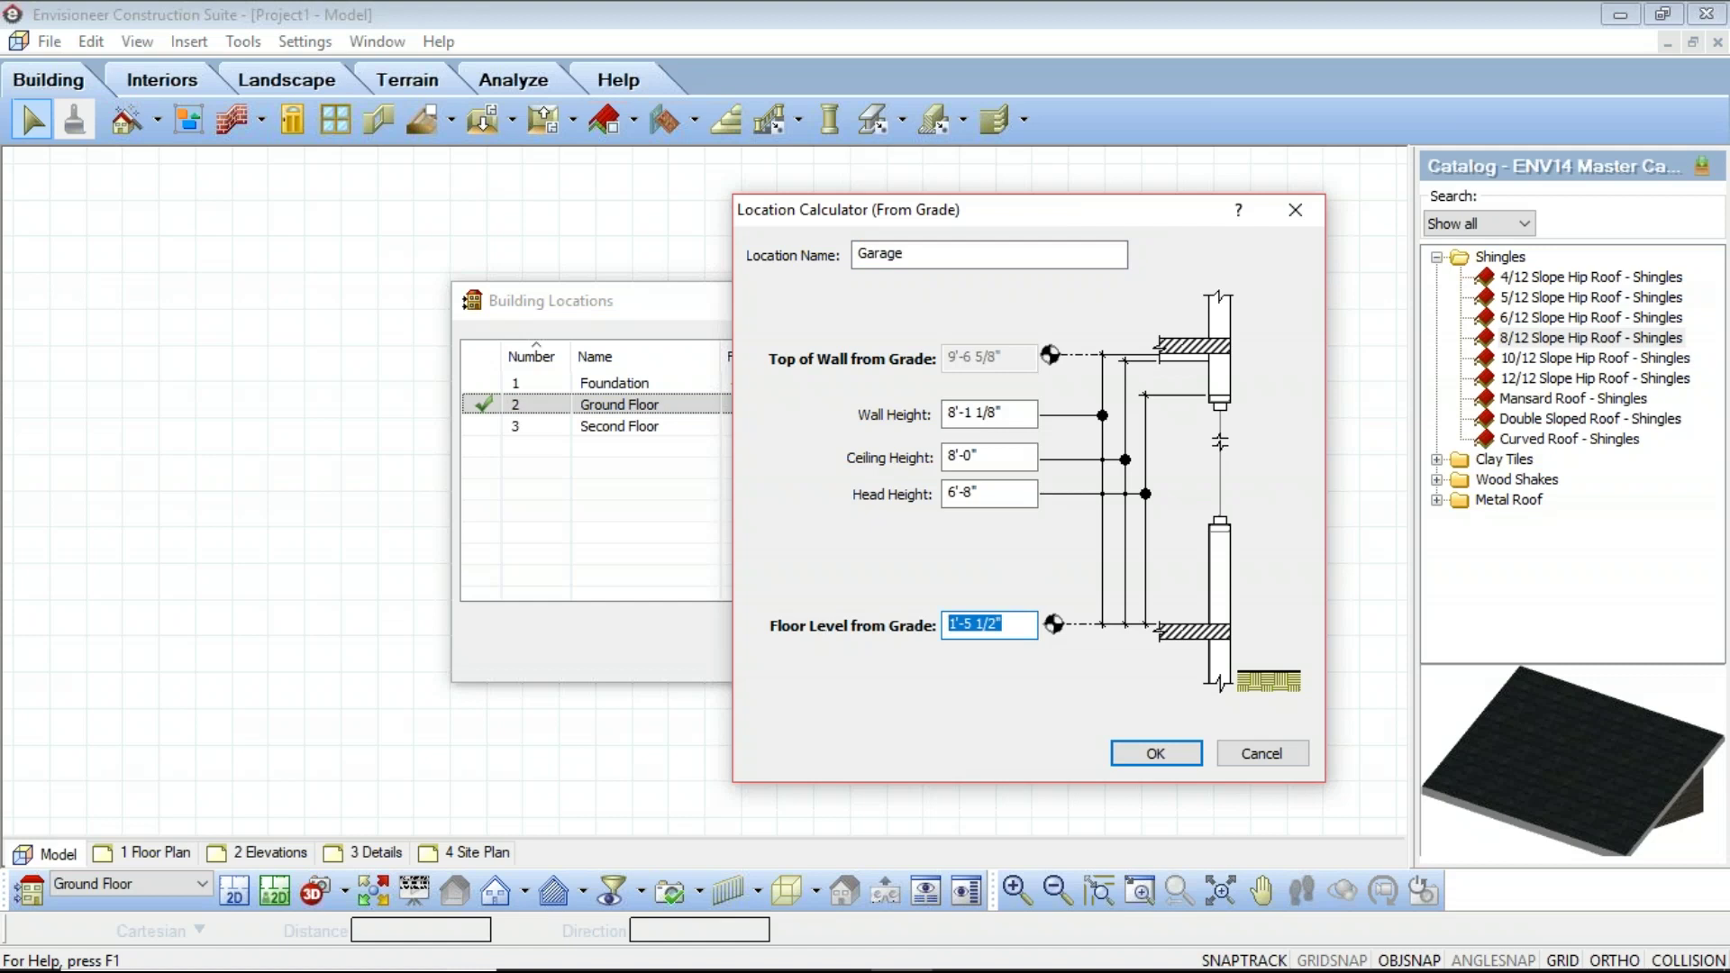
type("6\"")
left_click(1002, 495)
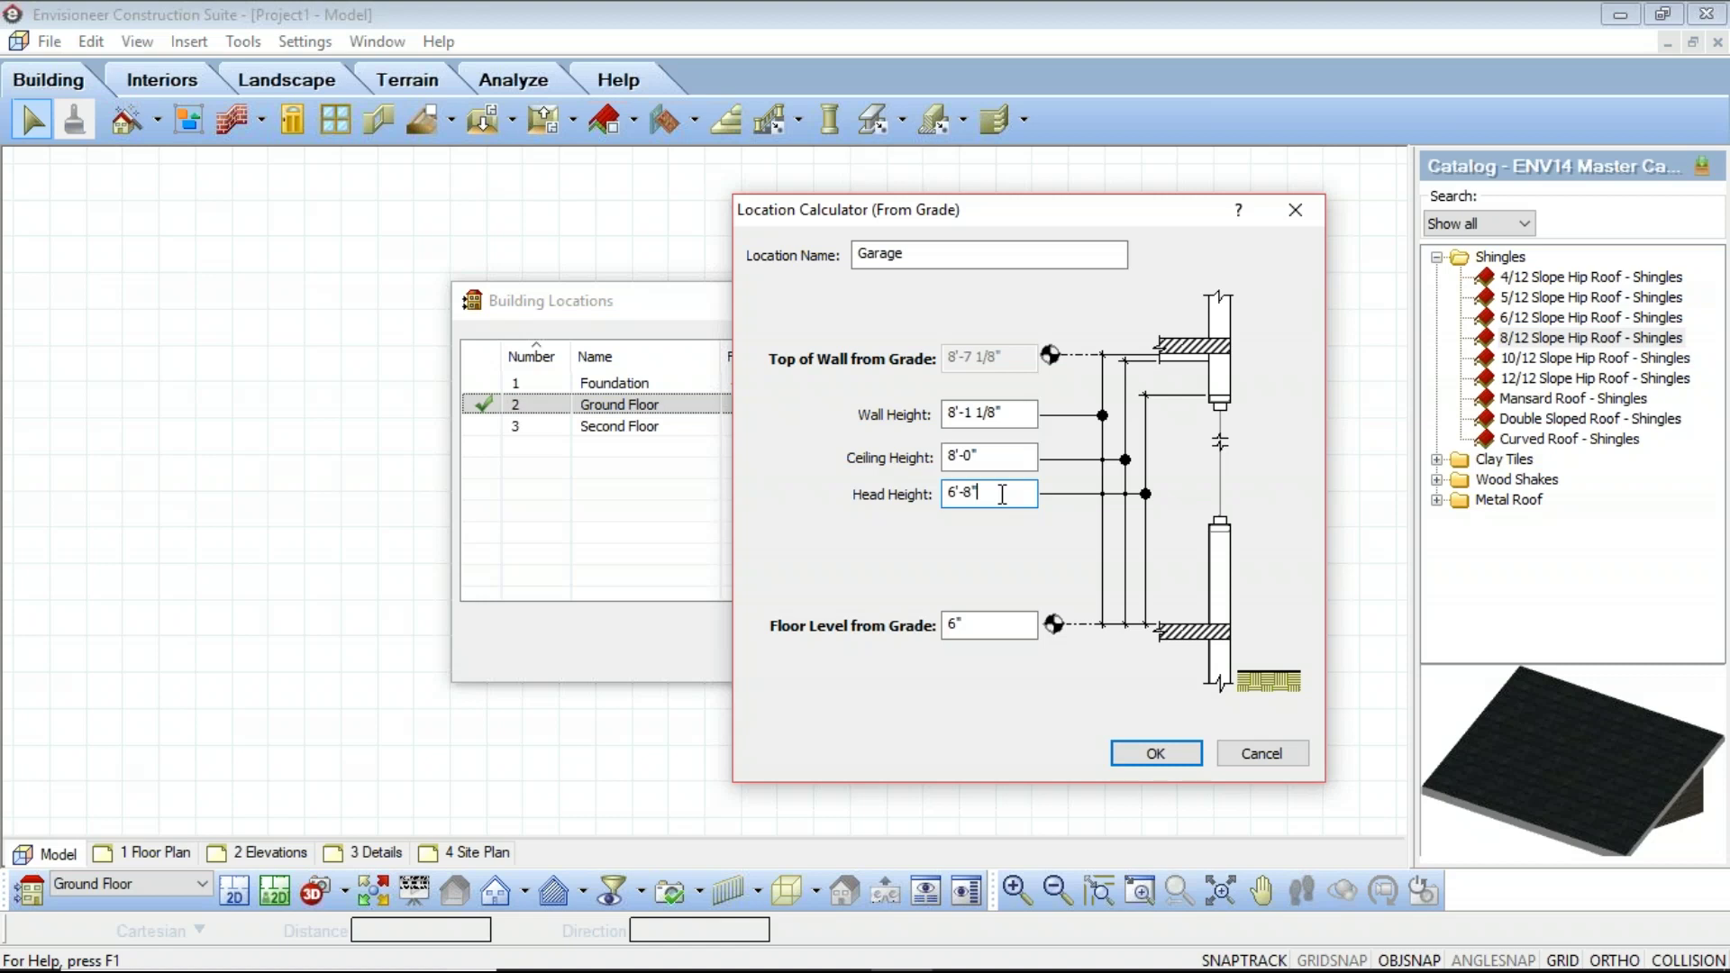
left_click(1018, 459)
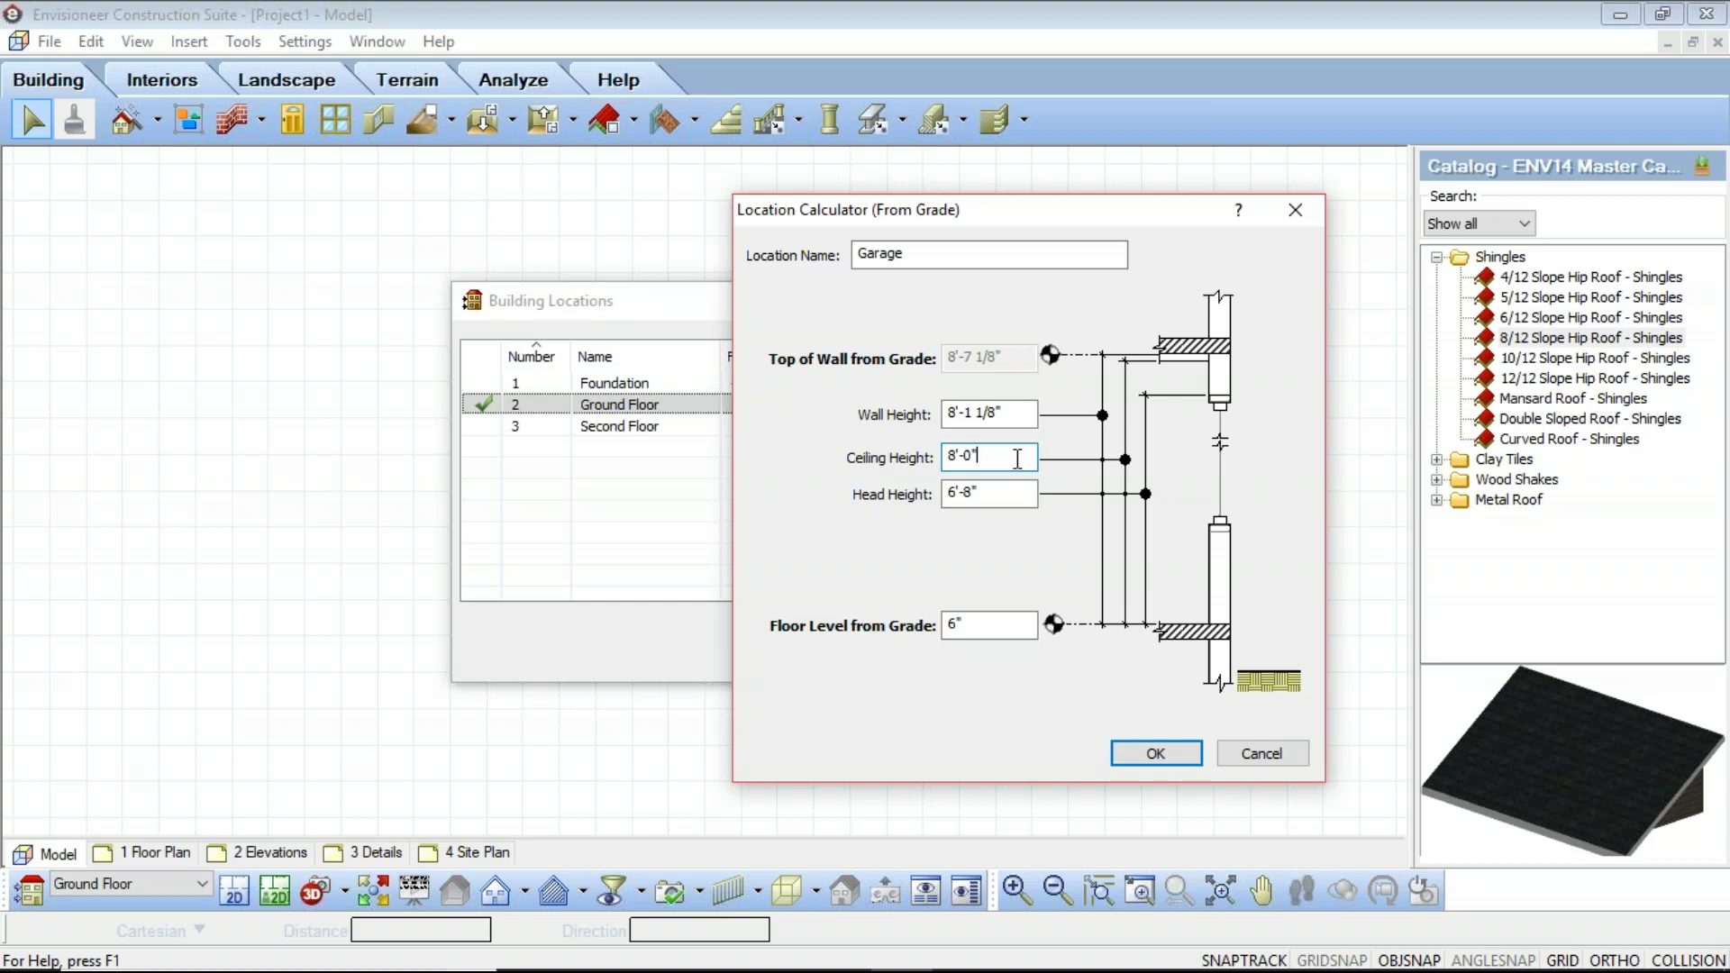
left_click(1260, 753)
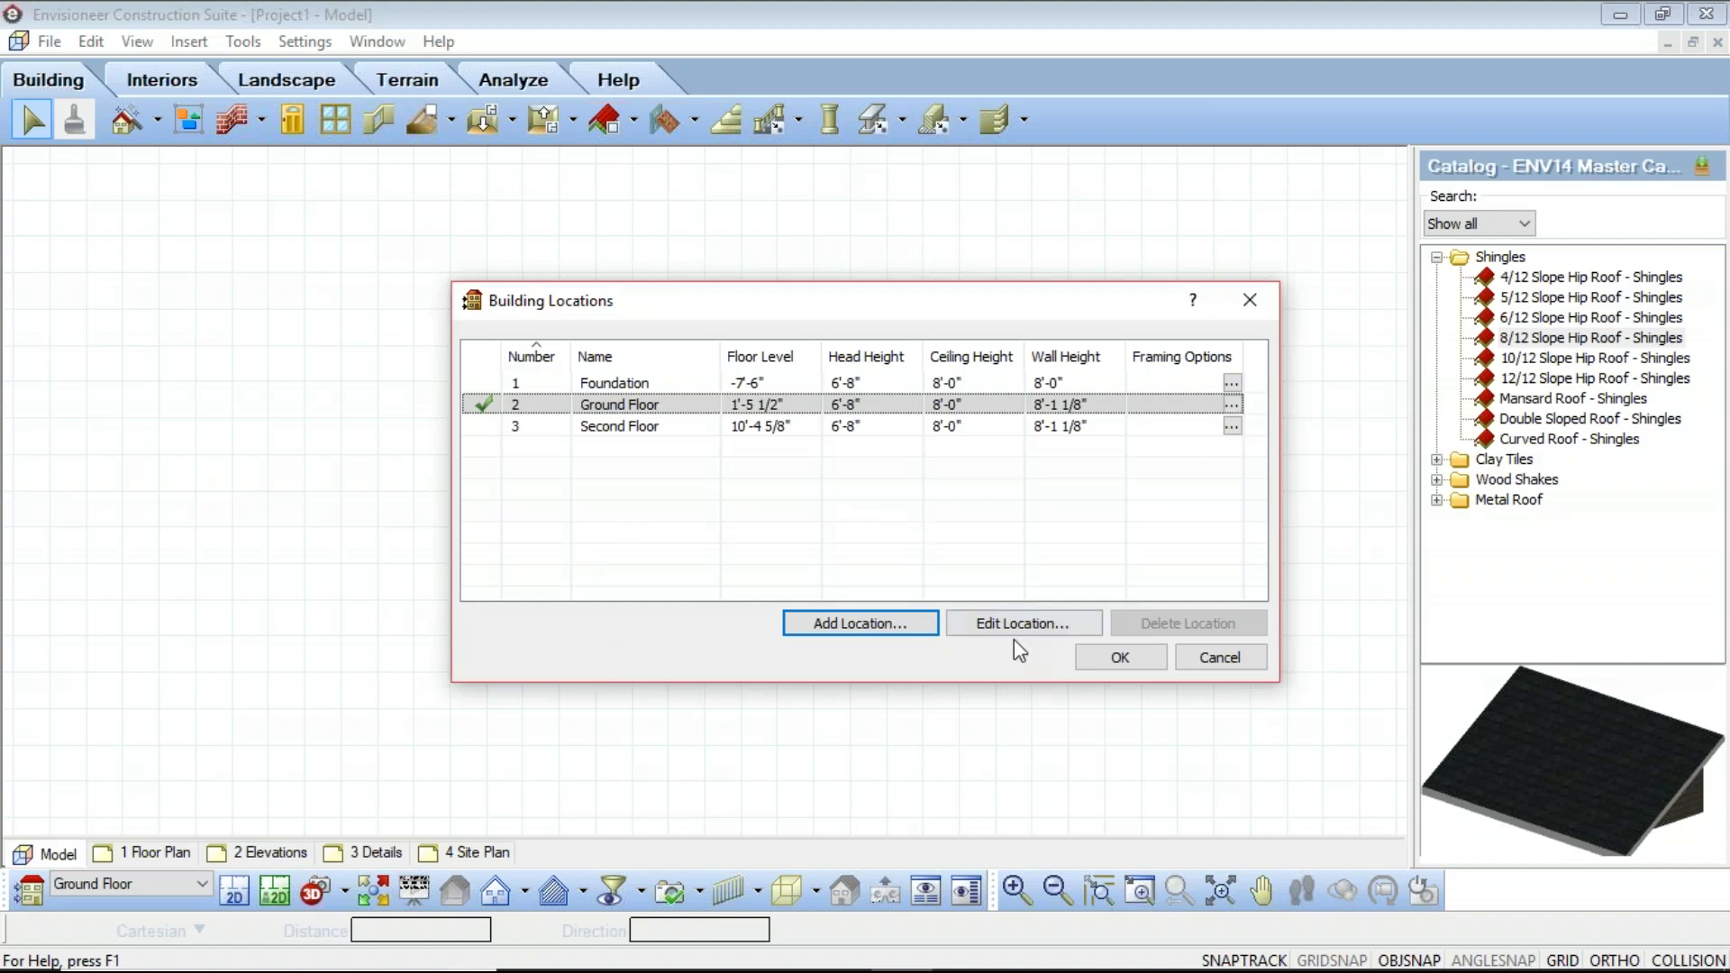
Open the Ground Floor's framing options and bring up the wall span table library for the load bearing span table
left_click_drag(695, 310, 588, 264)
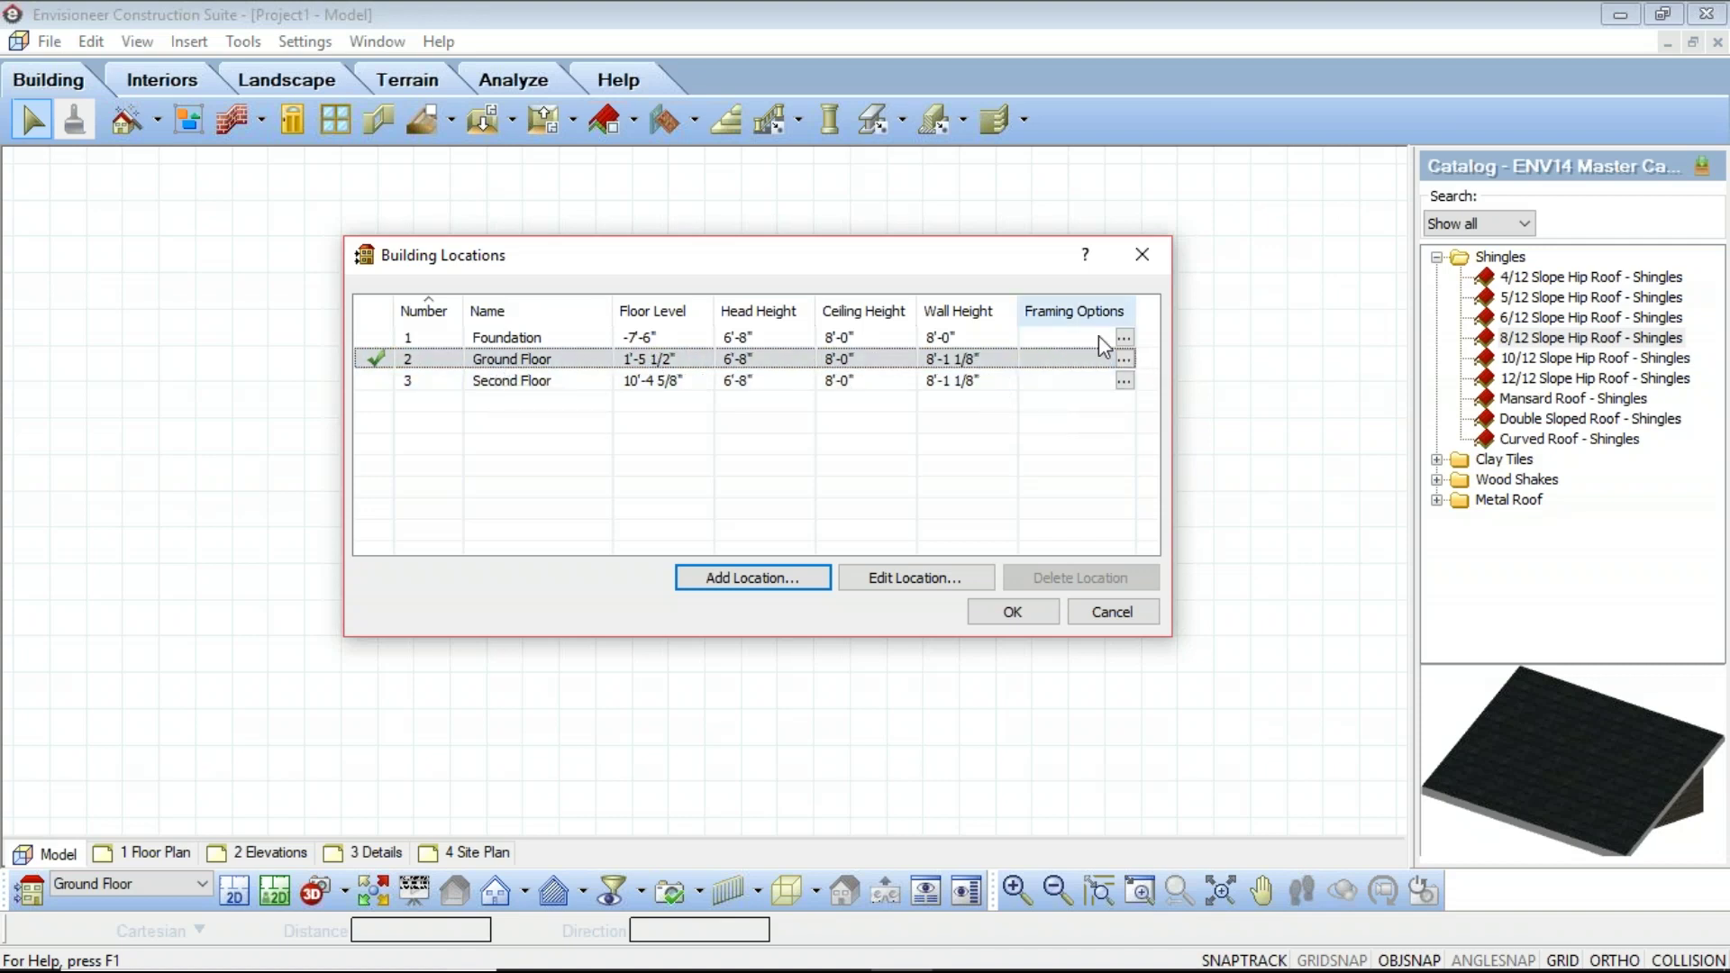
left_click(1123, 358)
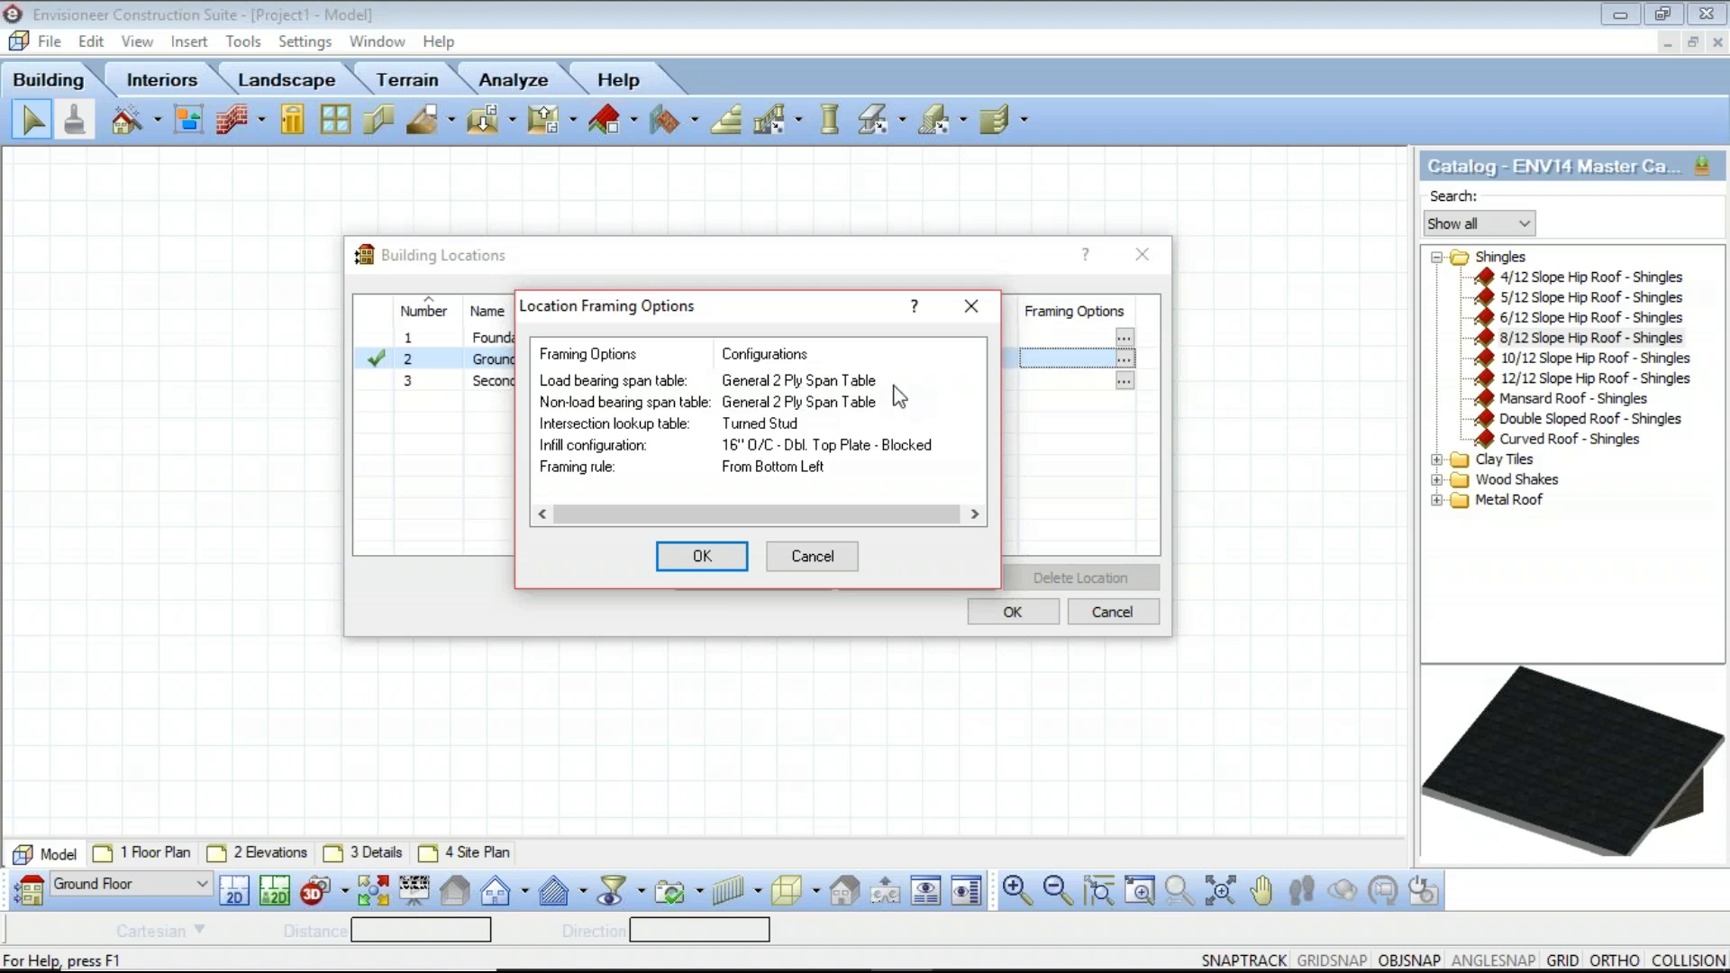
left_click(942, 386)
left_click(960, 384)
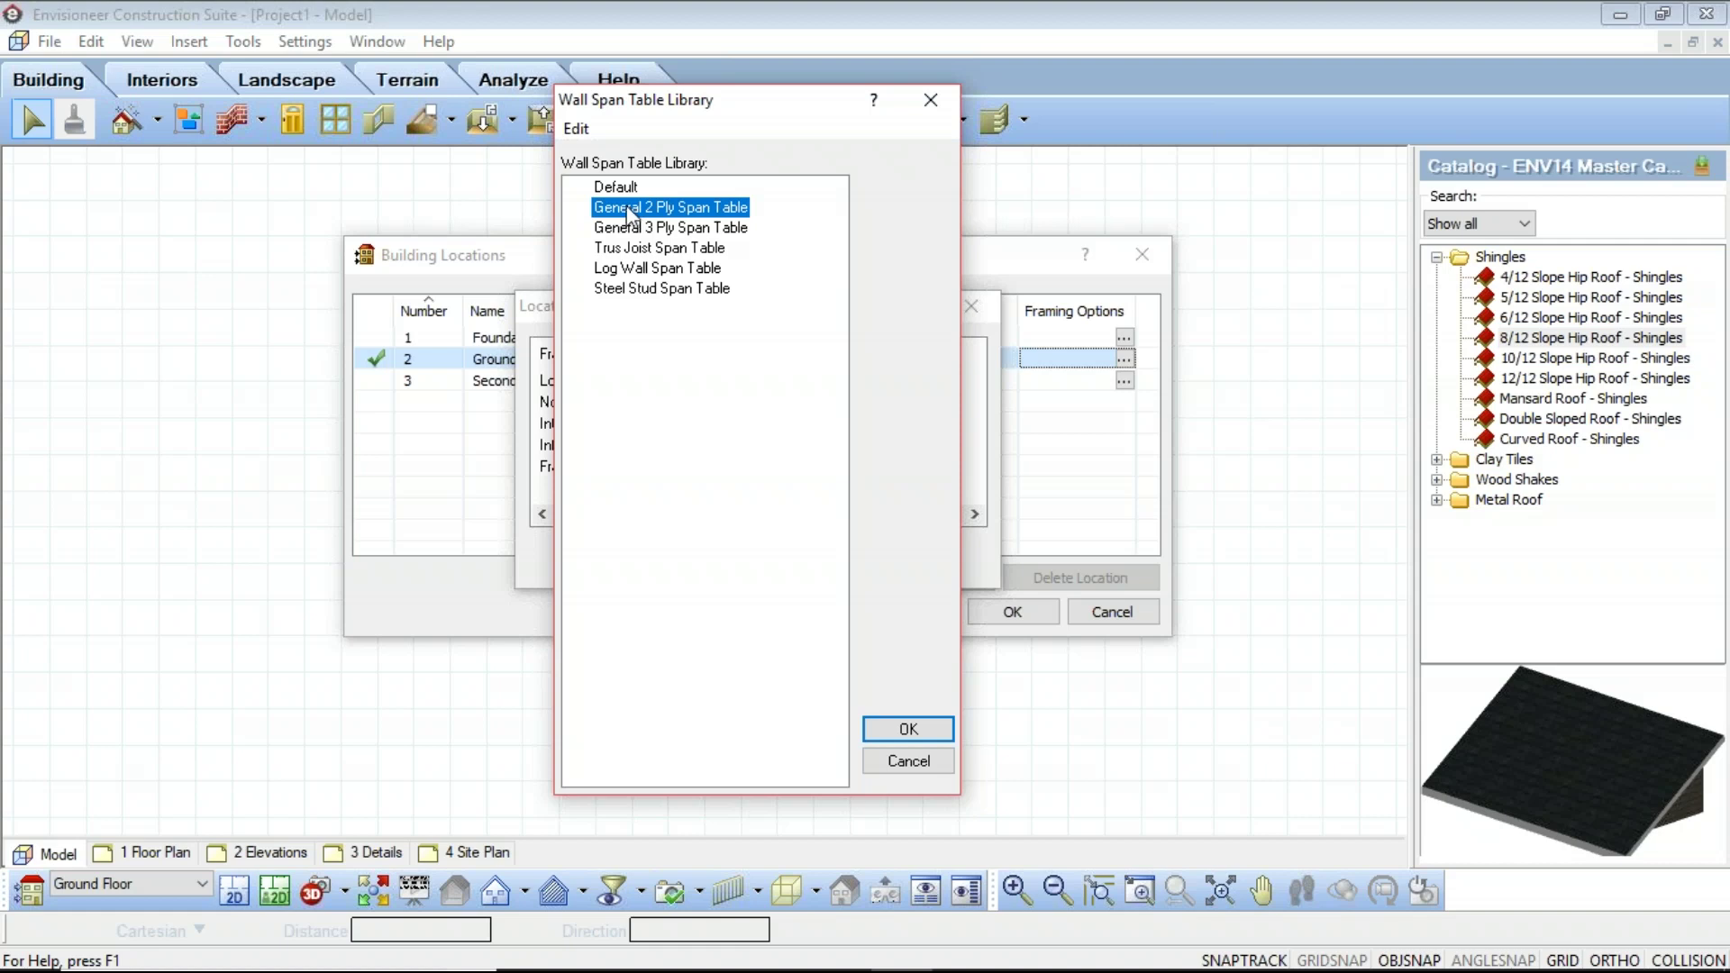
Add a 16'-0" span to the General 2 Ply Span Table with the 3 Ply 2x10 Header - Double Sill configuration
double_click(629, 209)
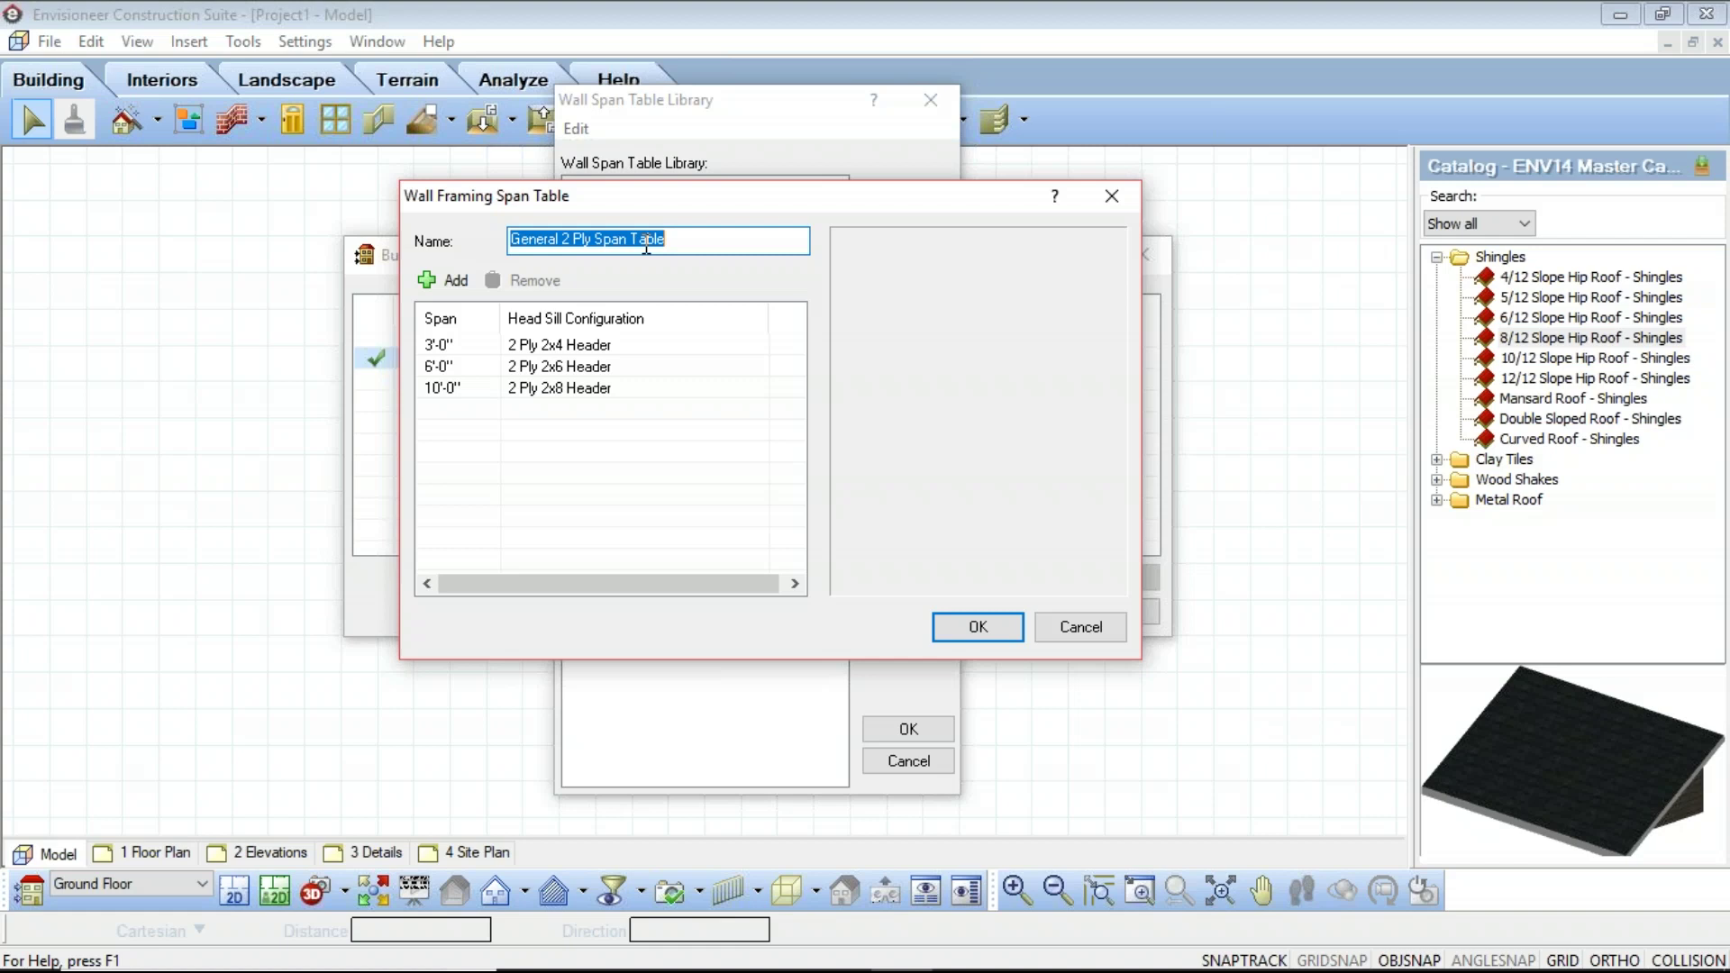
left_click(460, 419)
left_click(439, 287)
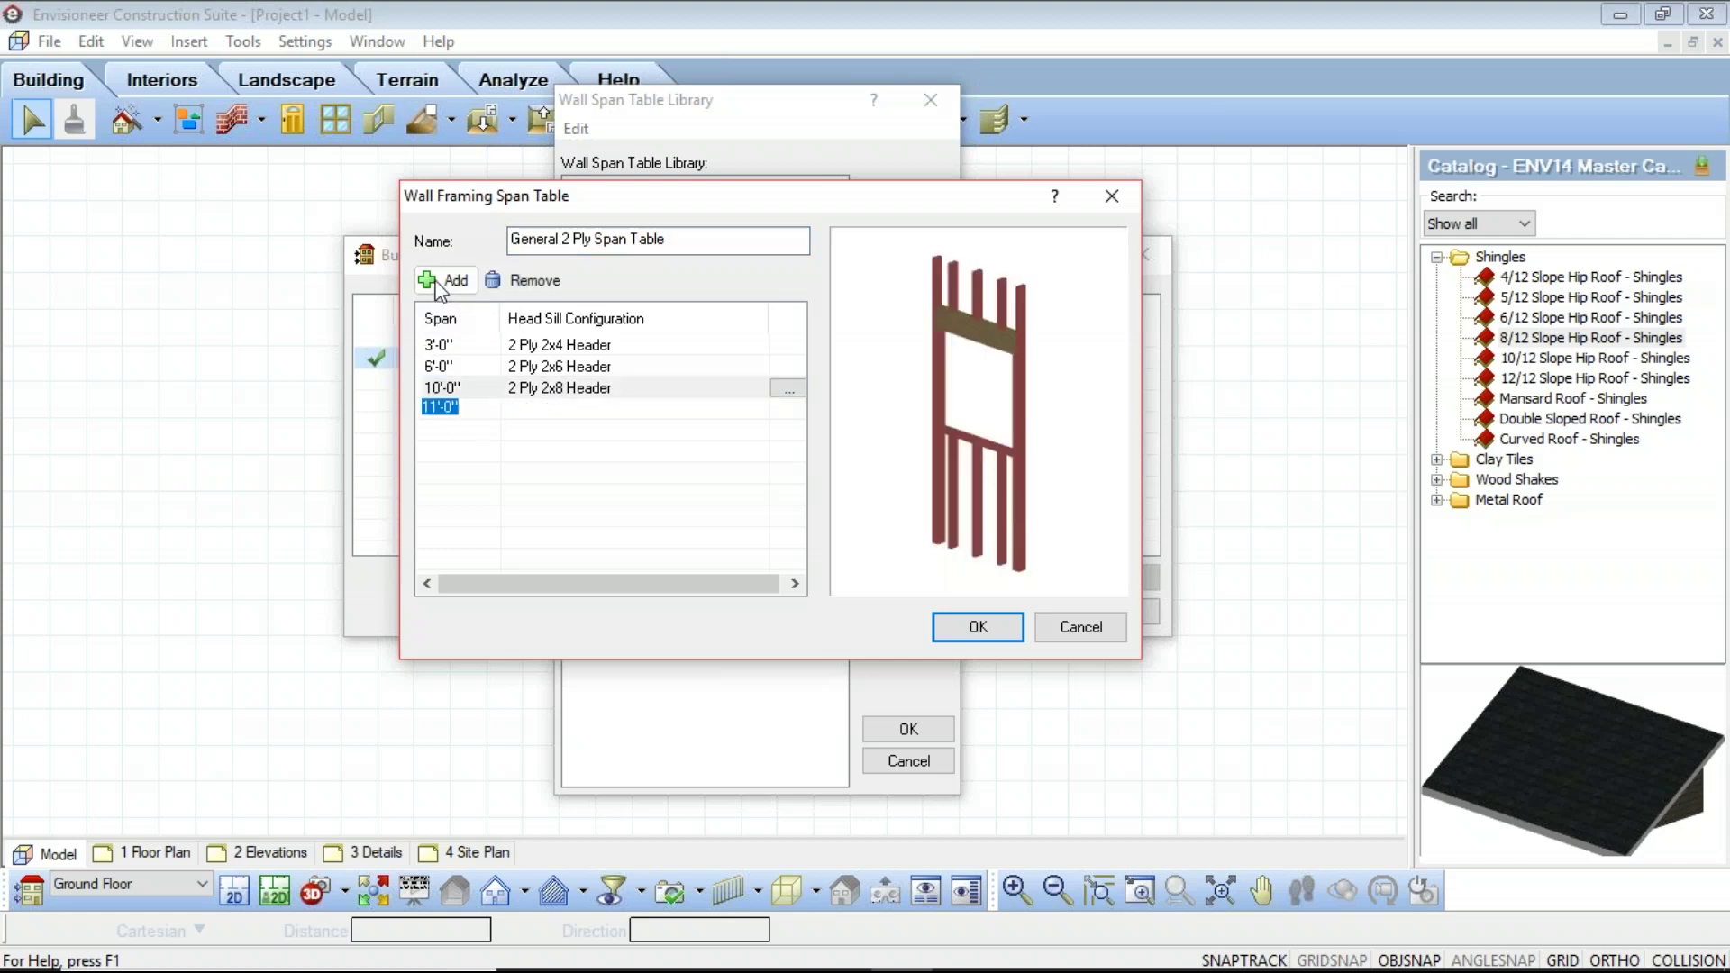
type("16'")
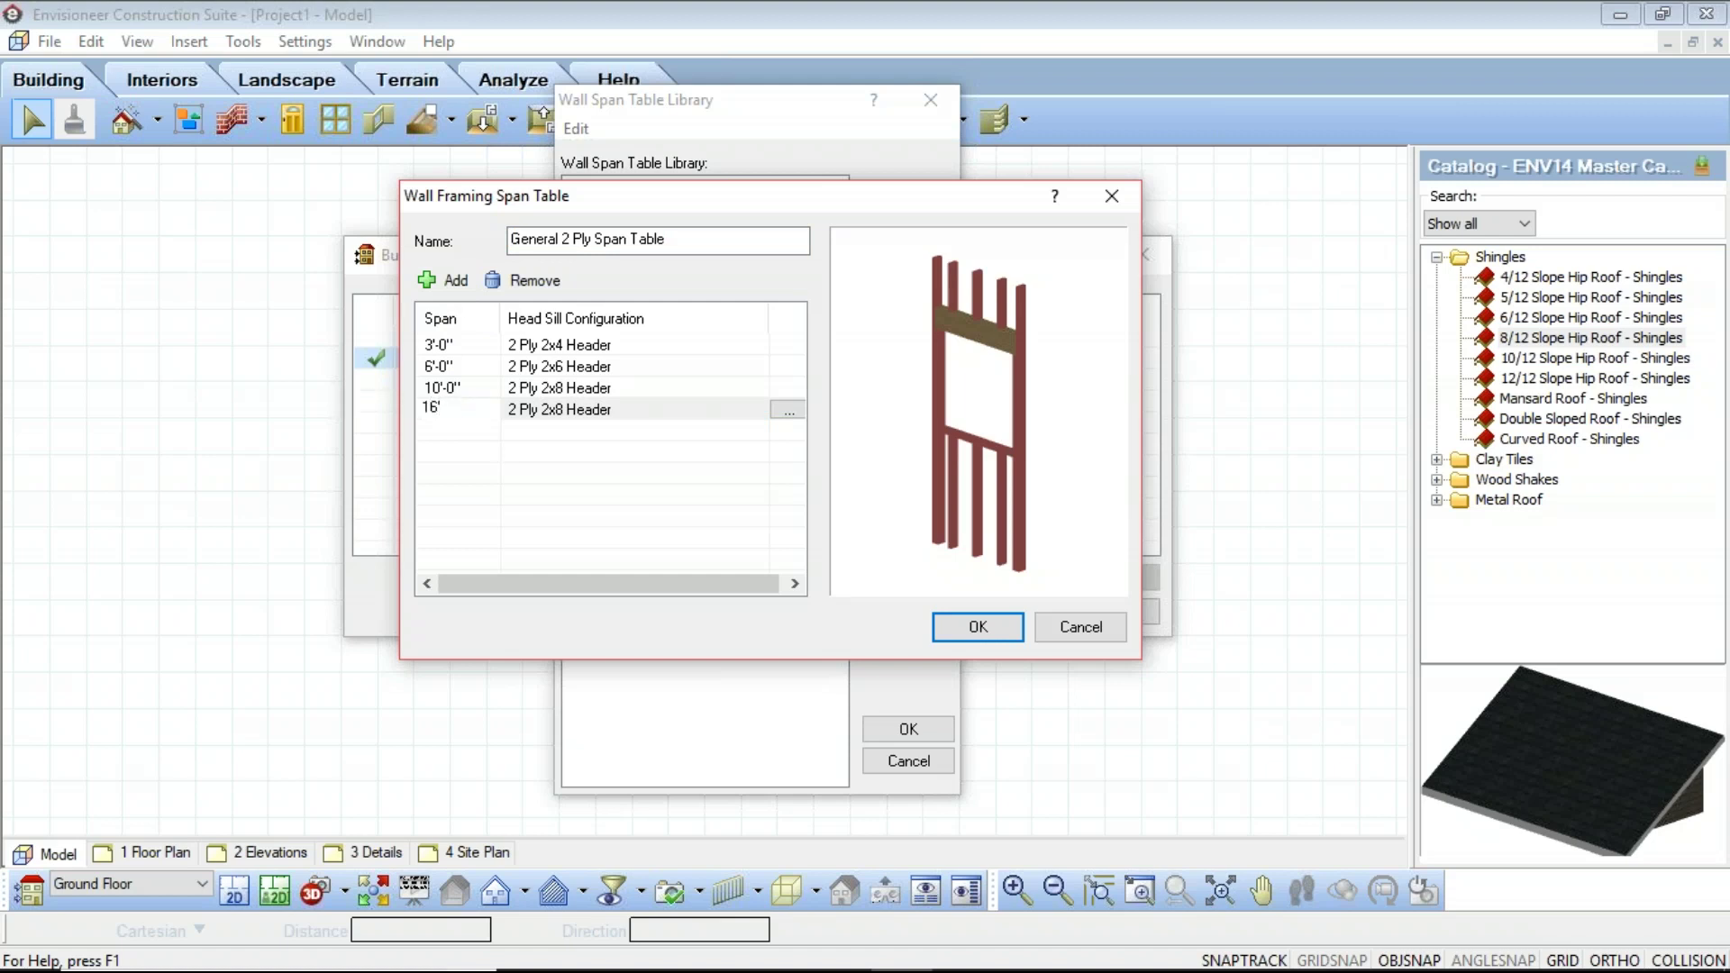
left_click(554, 410)
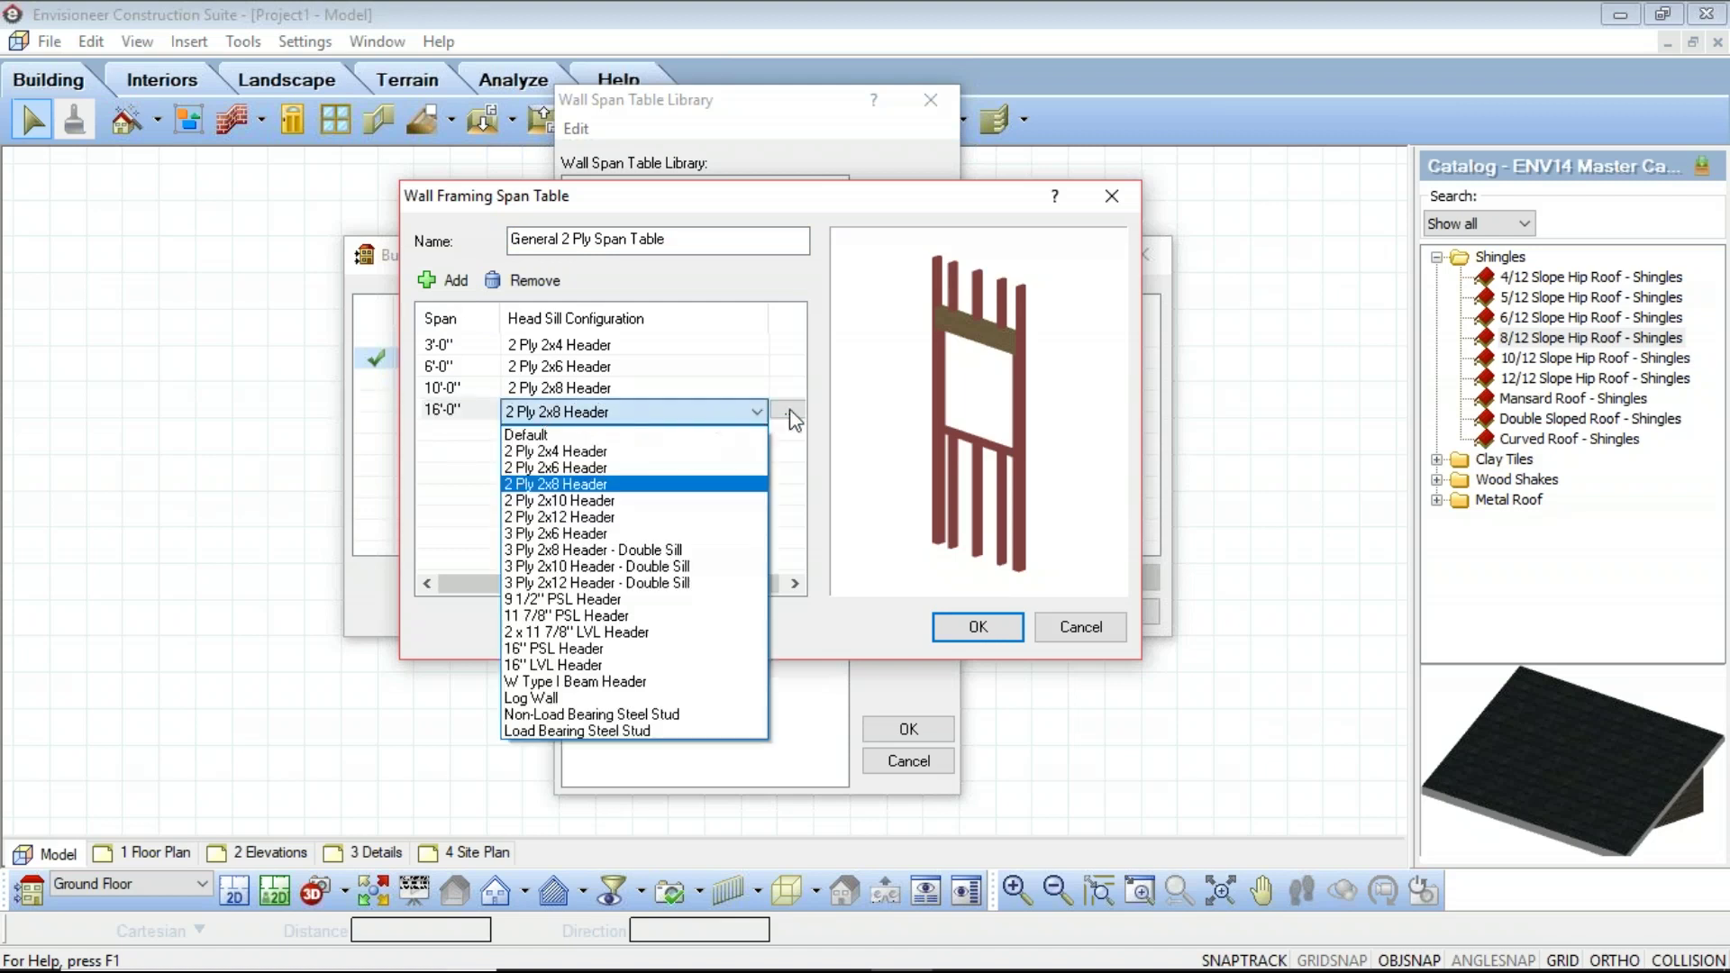
left_click(558, 566)
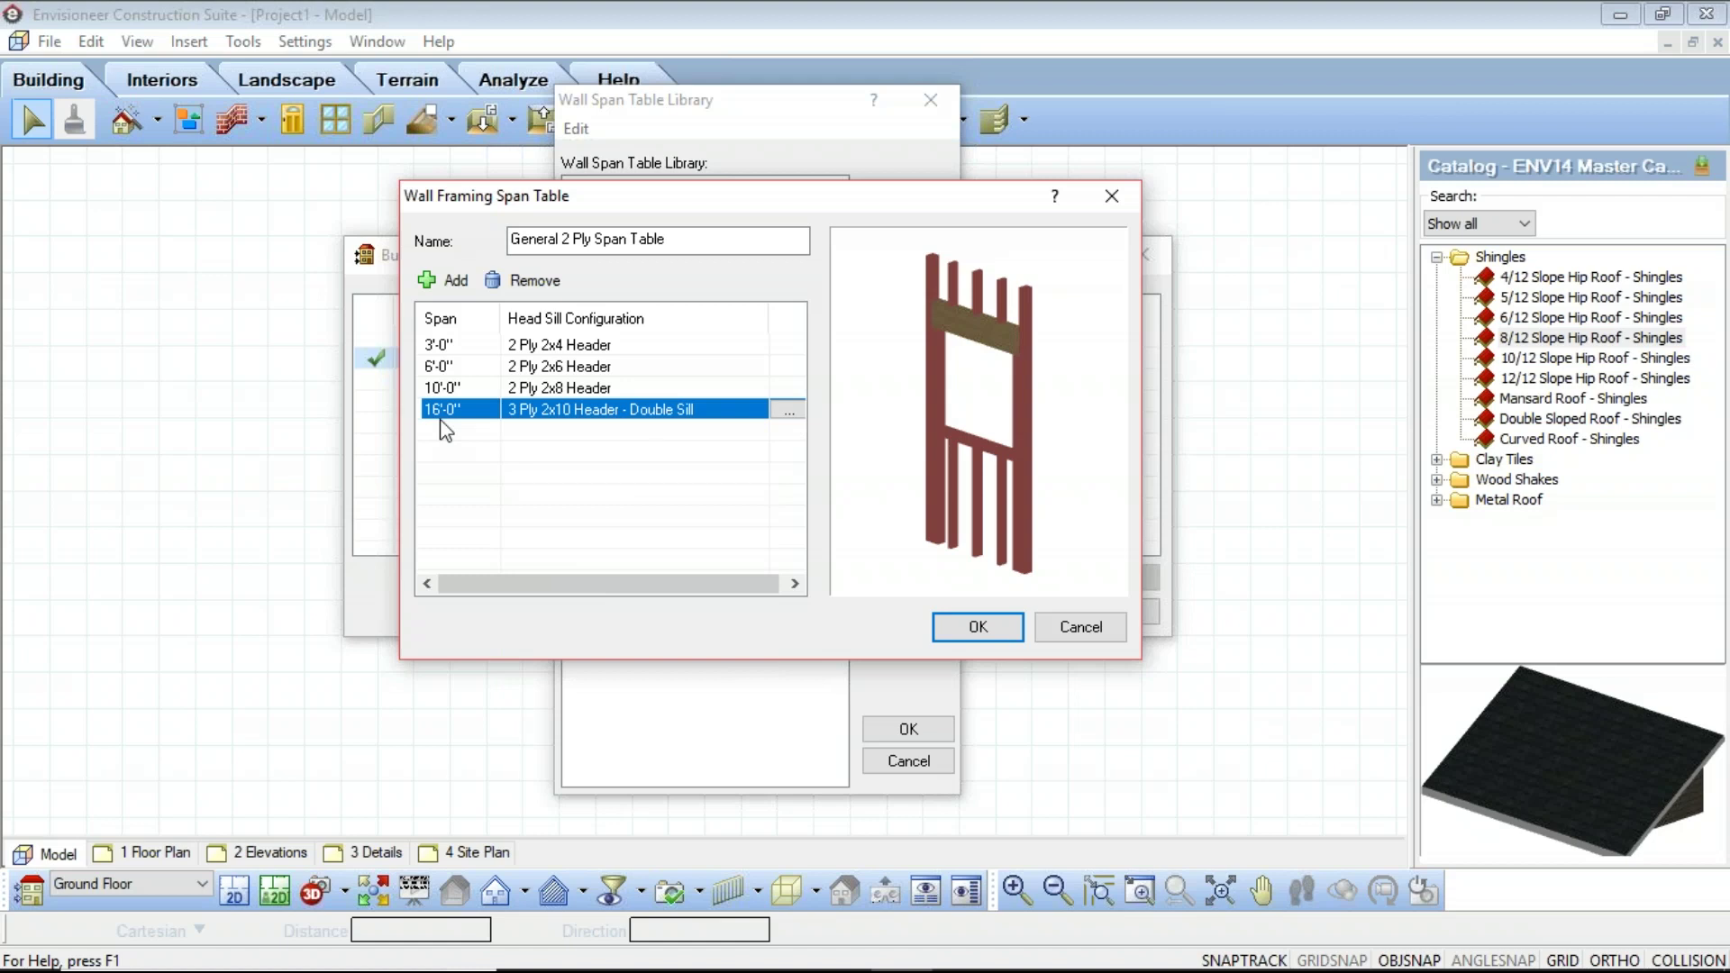
Select the 11 7/8" PSL Header from the head sill jamb library for the 16'-0" span
left_click(789, 411)
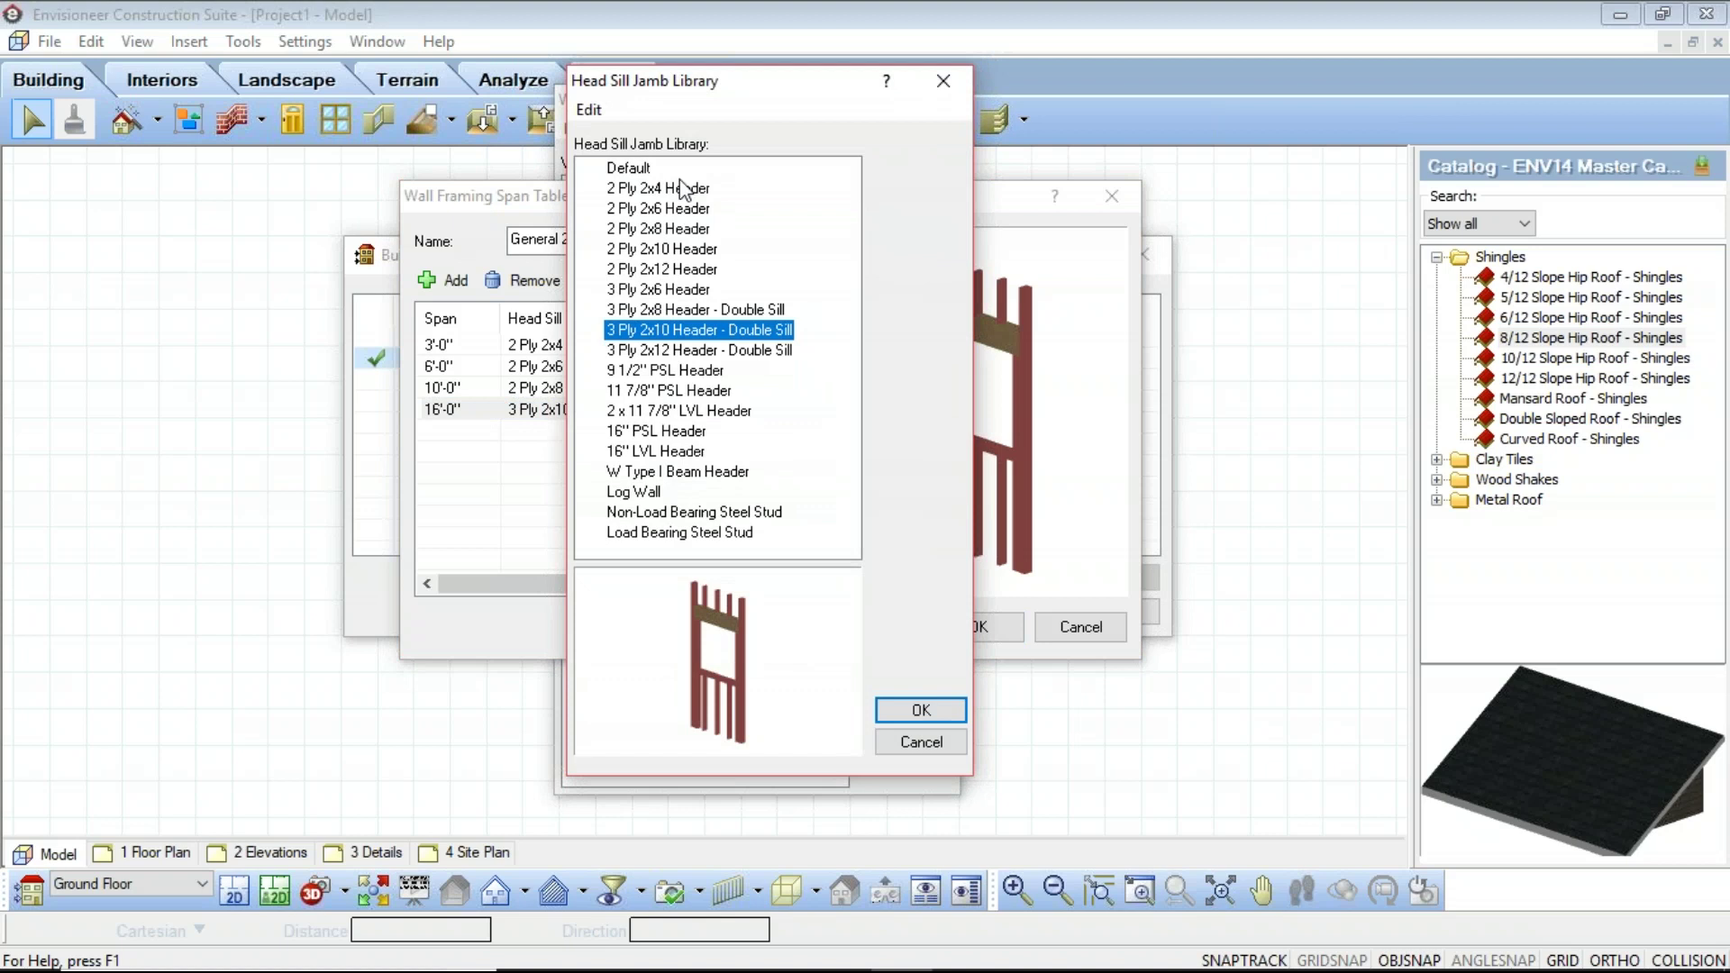
left_click(677, 391)
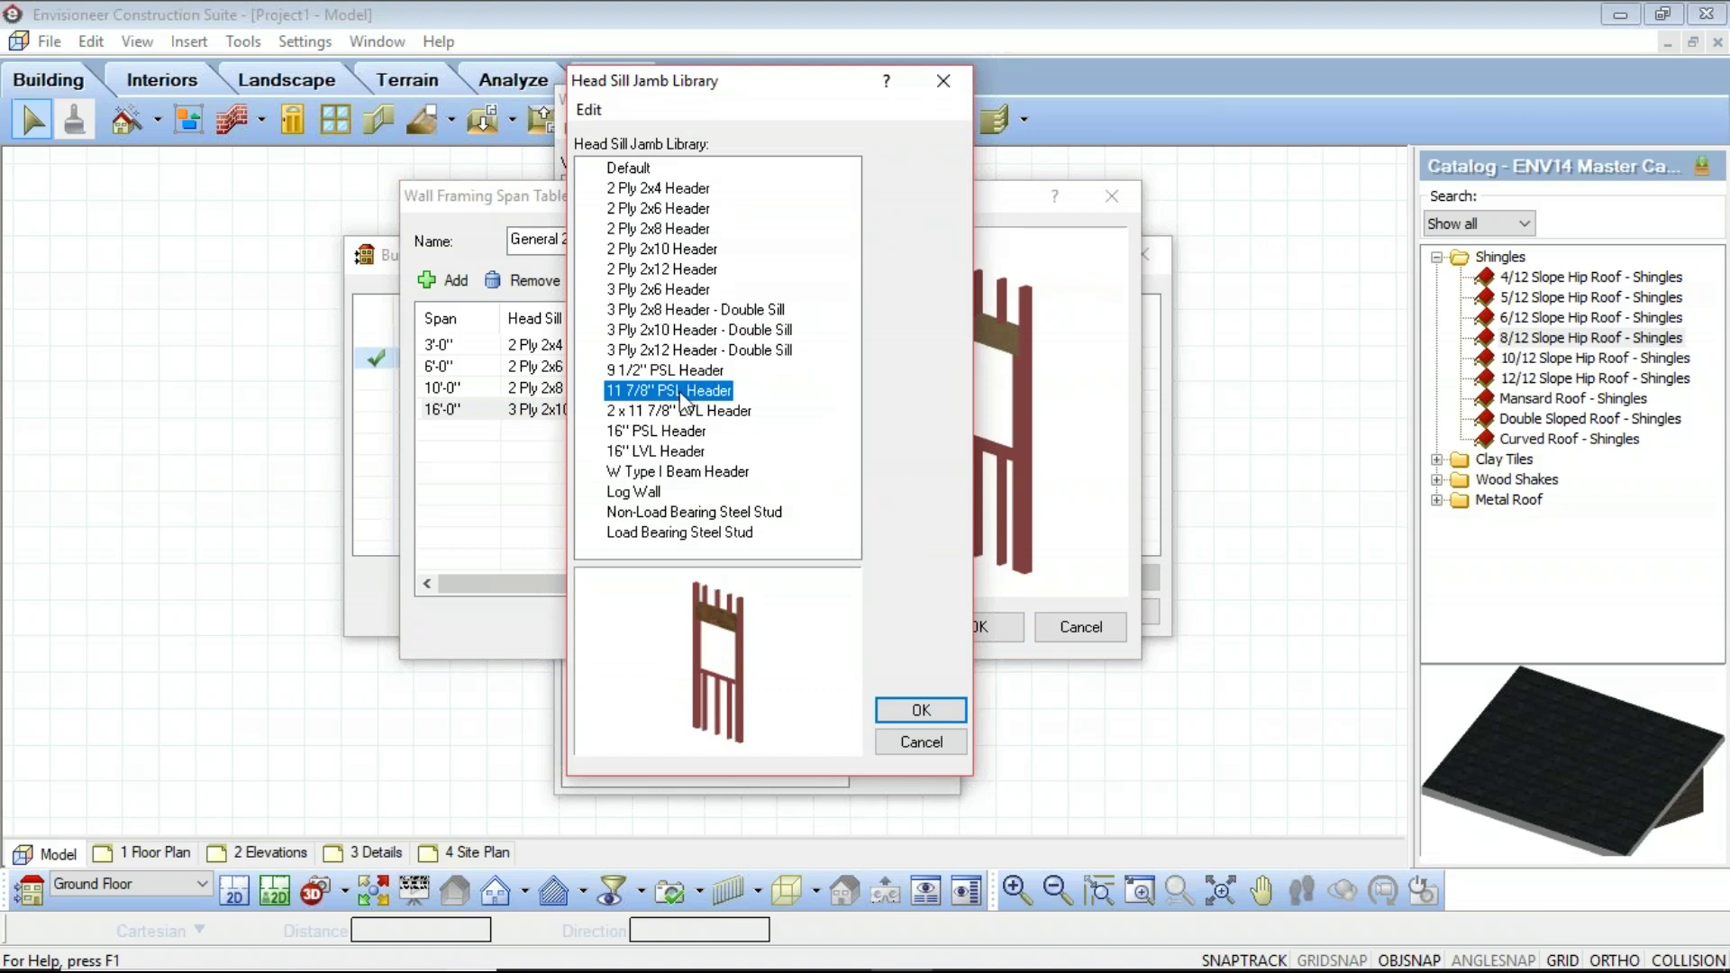
Start a new head sill jamb configuration based on the 11 7/8" PSL Header, examine its header and right king stud parameters, and discard it
right_click(682, 394)
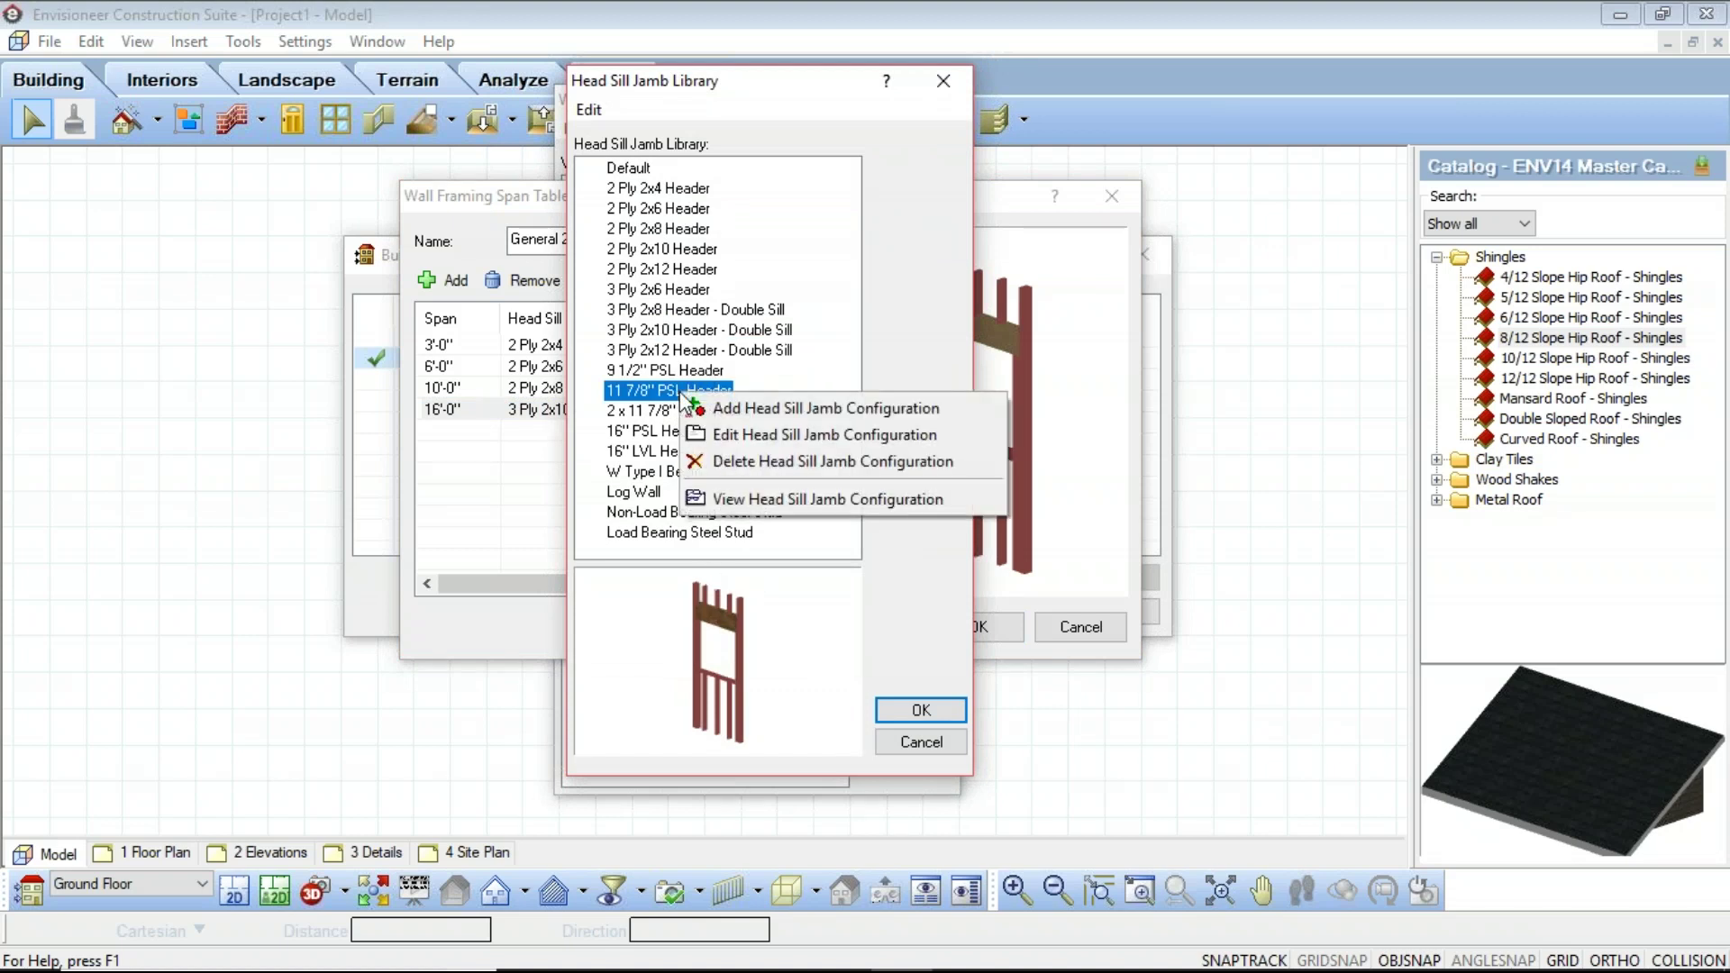
left_click(743, 409)
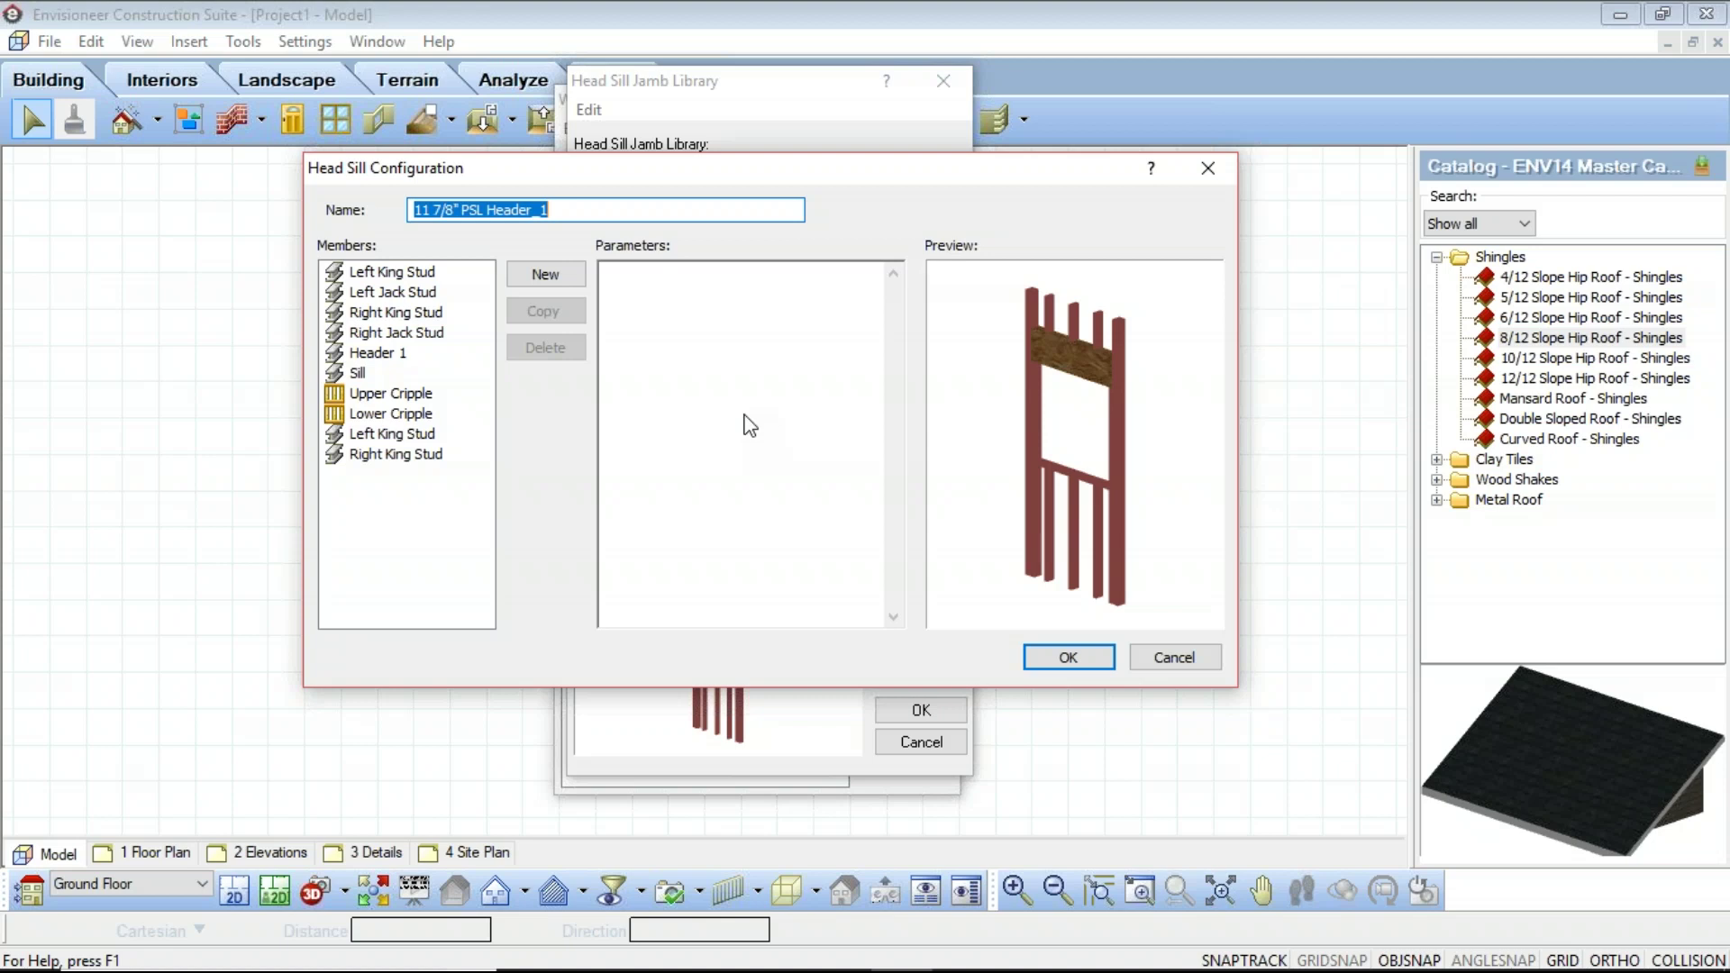
left_click(555, 209)
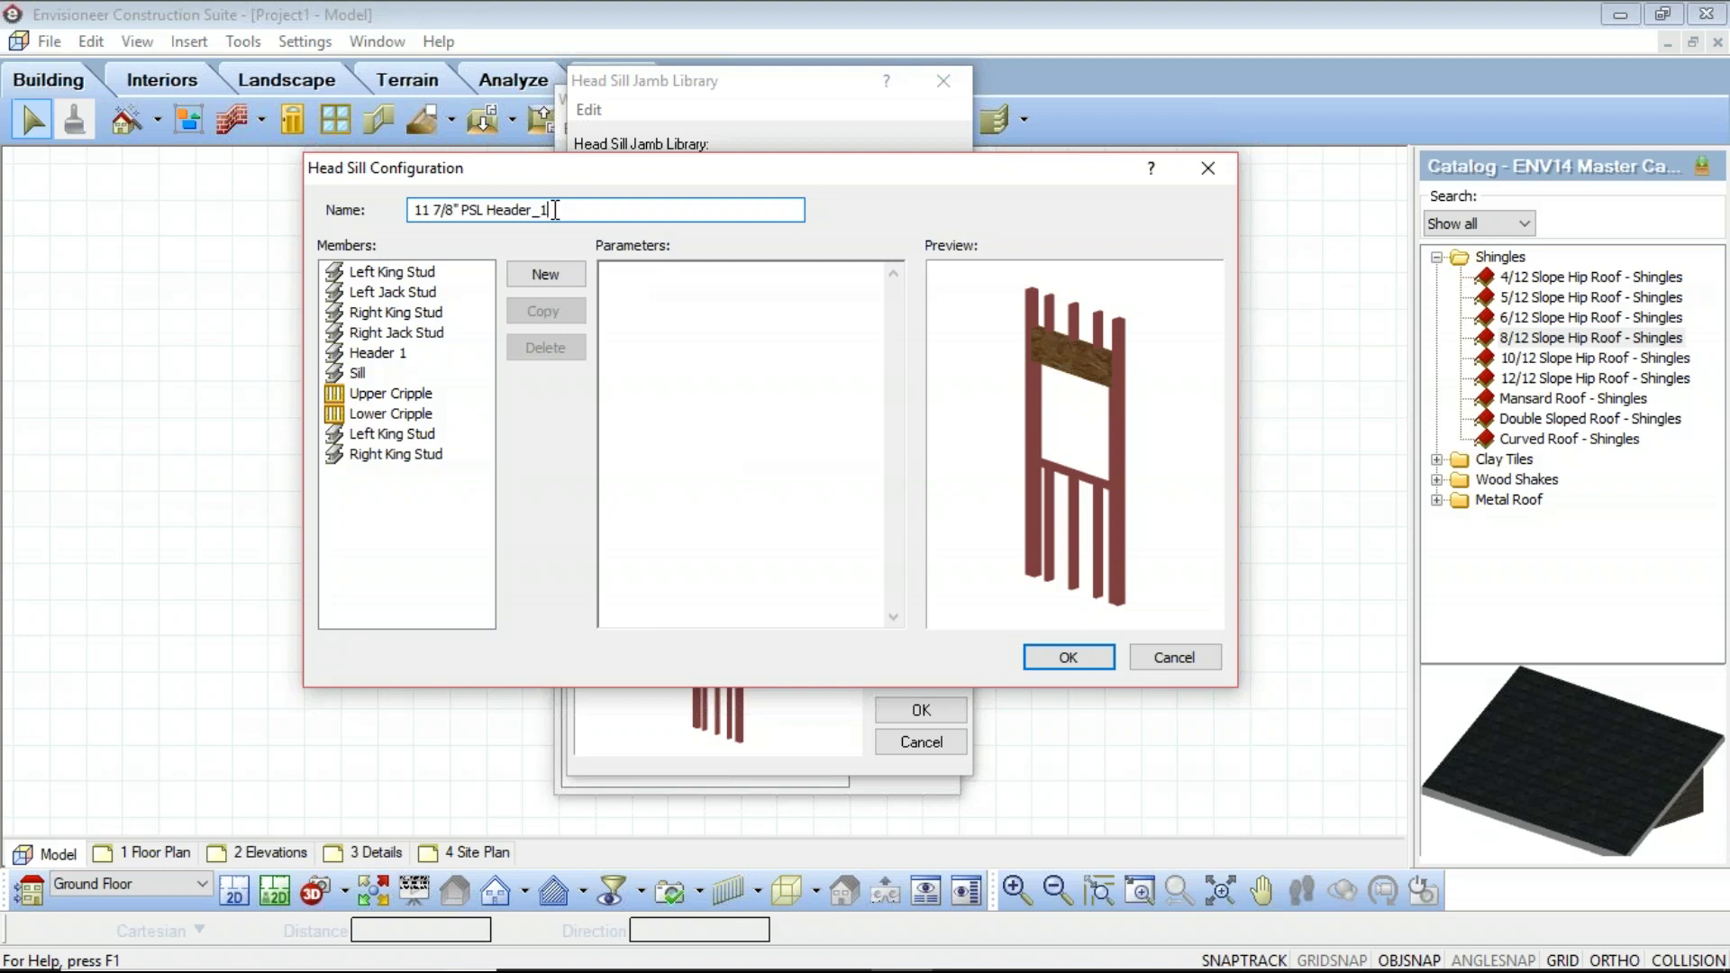
left_click(377, 352)
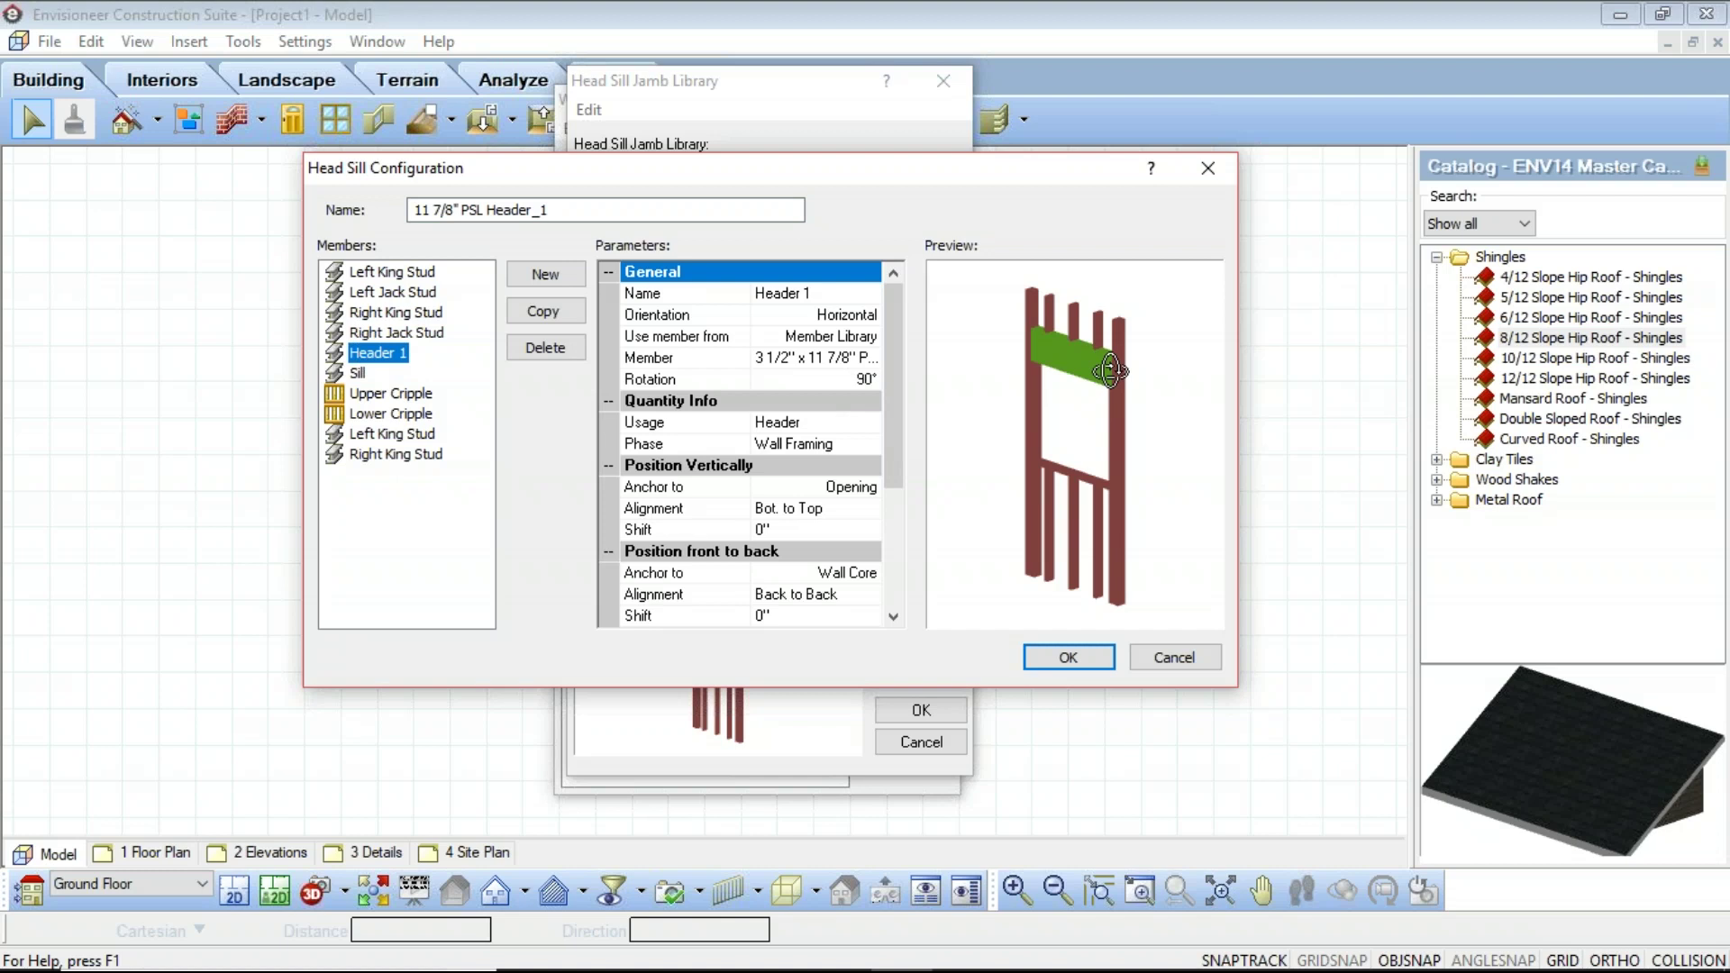
left_click(441, 313)
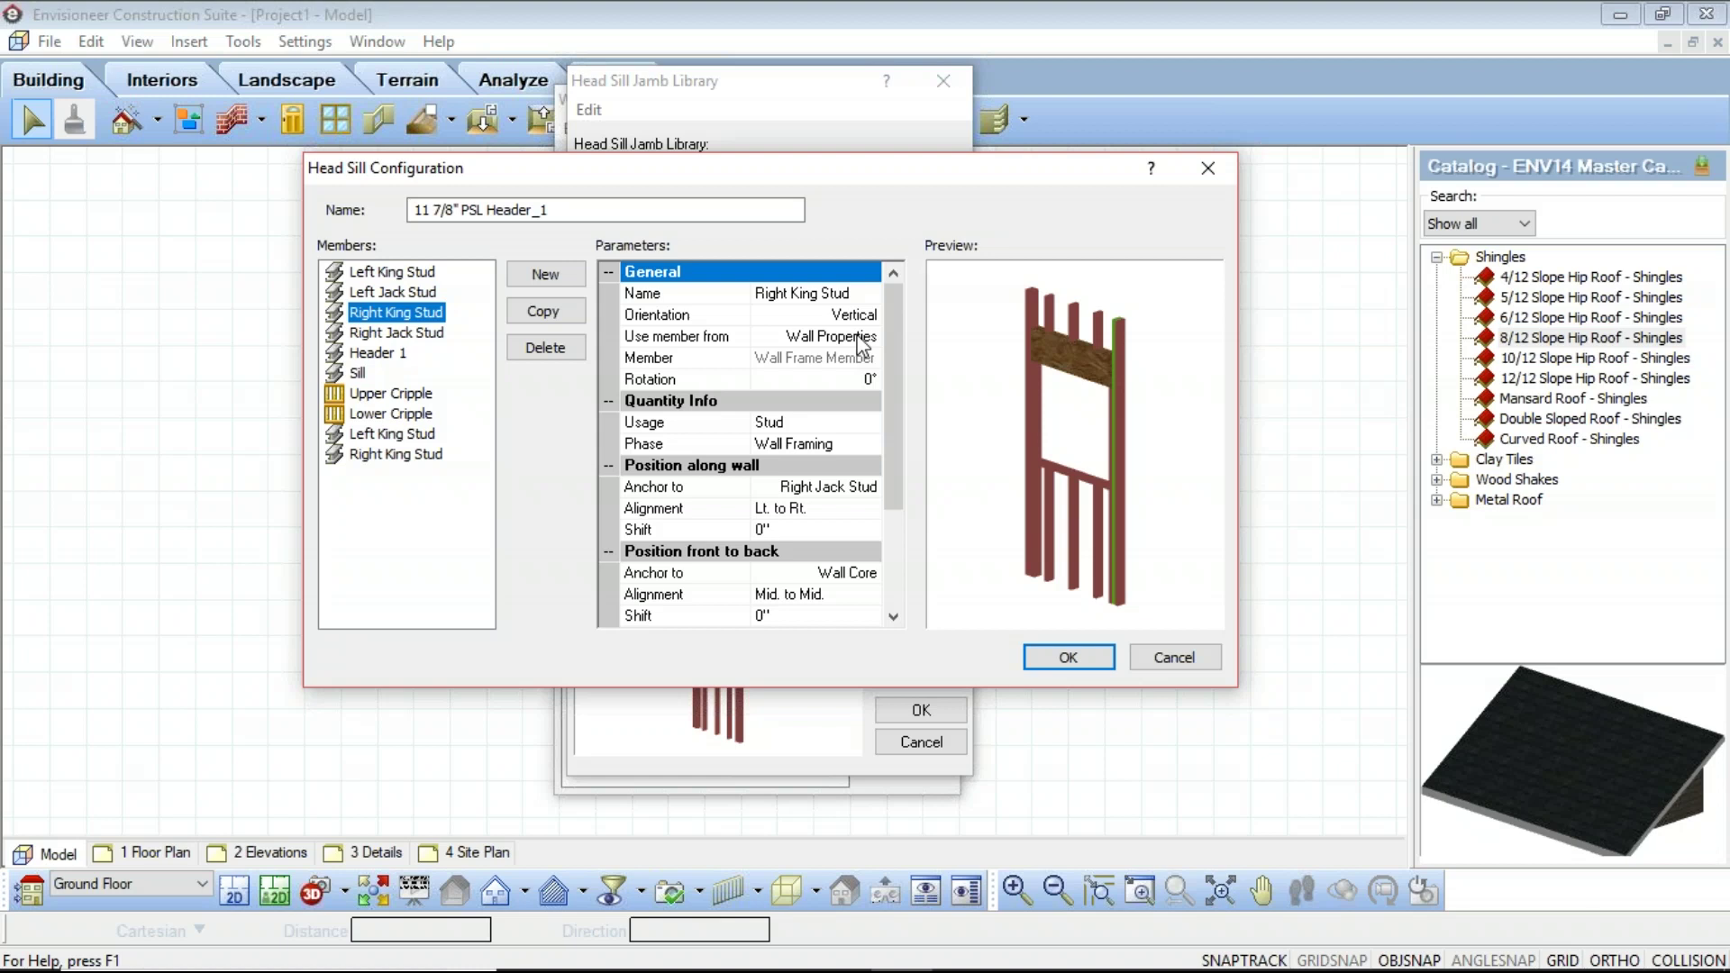
left_click(382, 353)
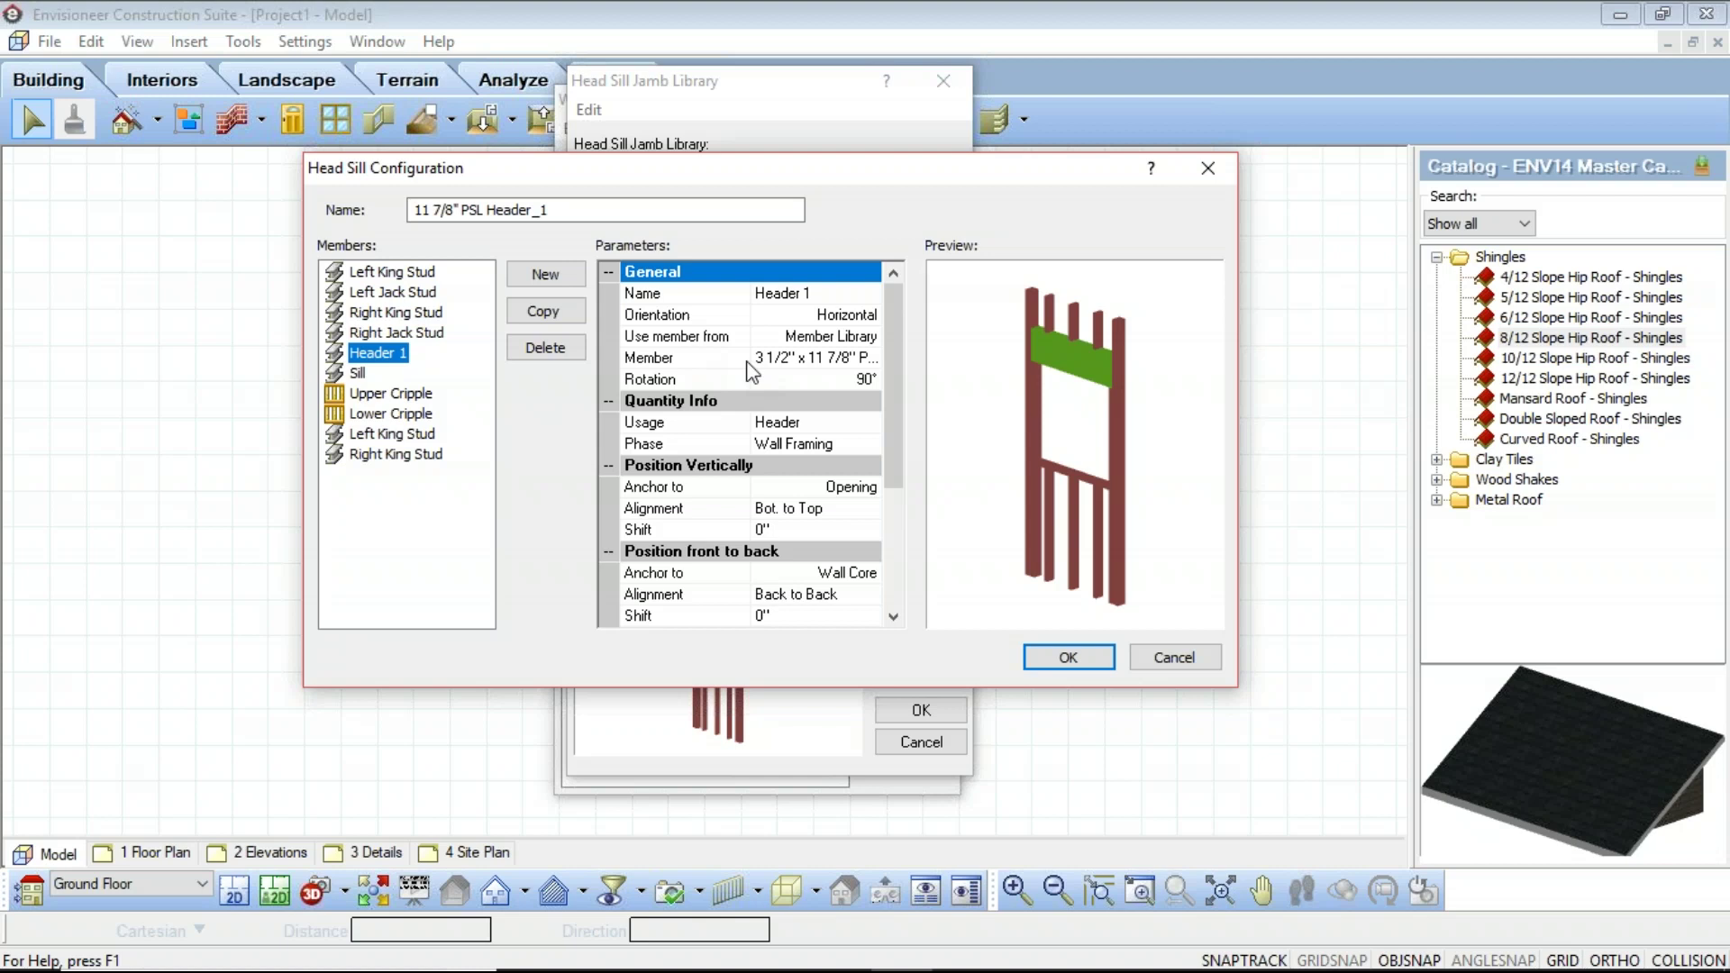
left_click(1169, 656)
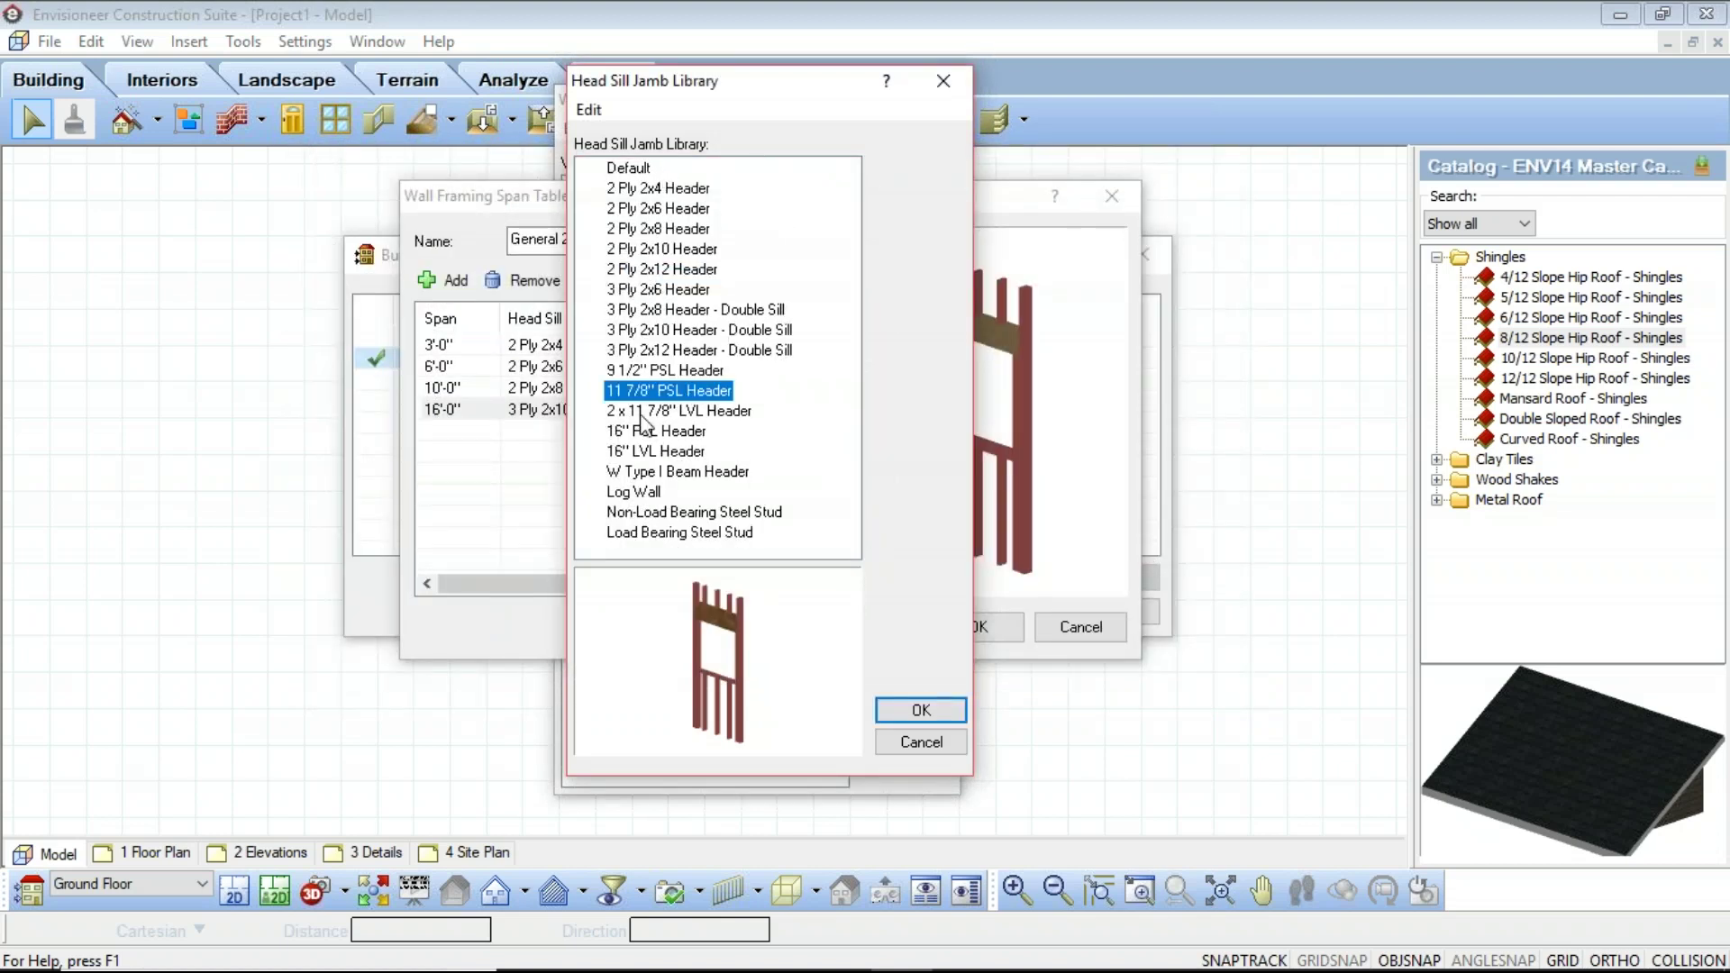
Assign the 11 7/8" PSL Header to the 16'-0" span and accept the General 2 Ply Span Table for load bearing walls
left_click(921, 710)
left_click_drag(978, 371, 984, 374)
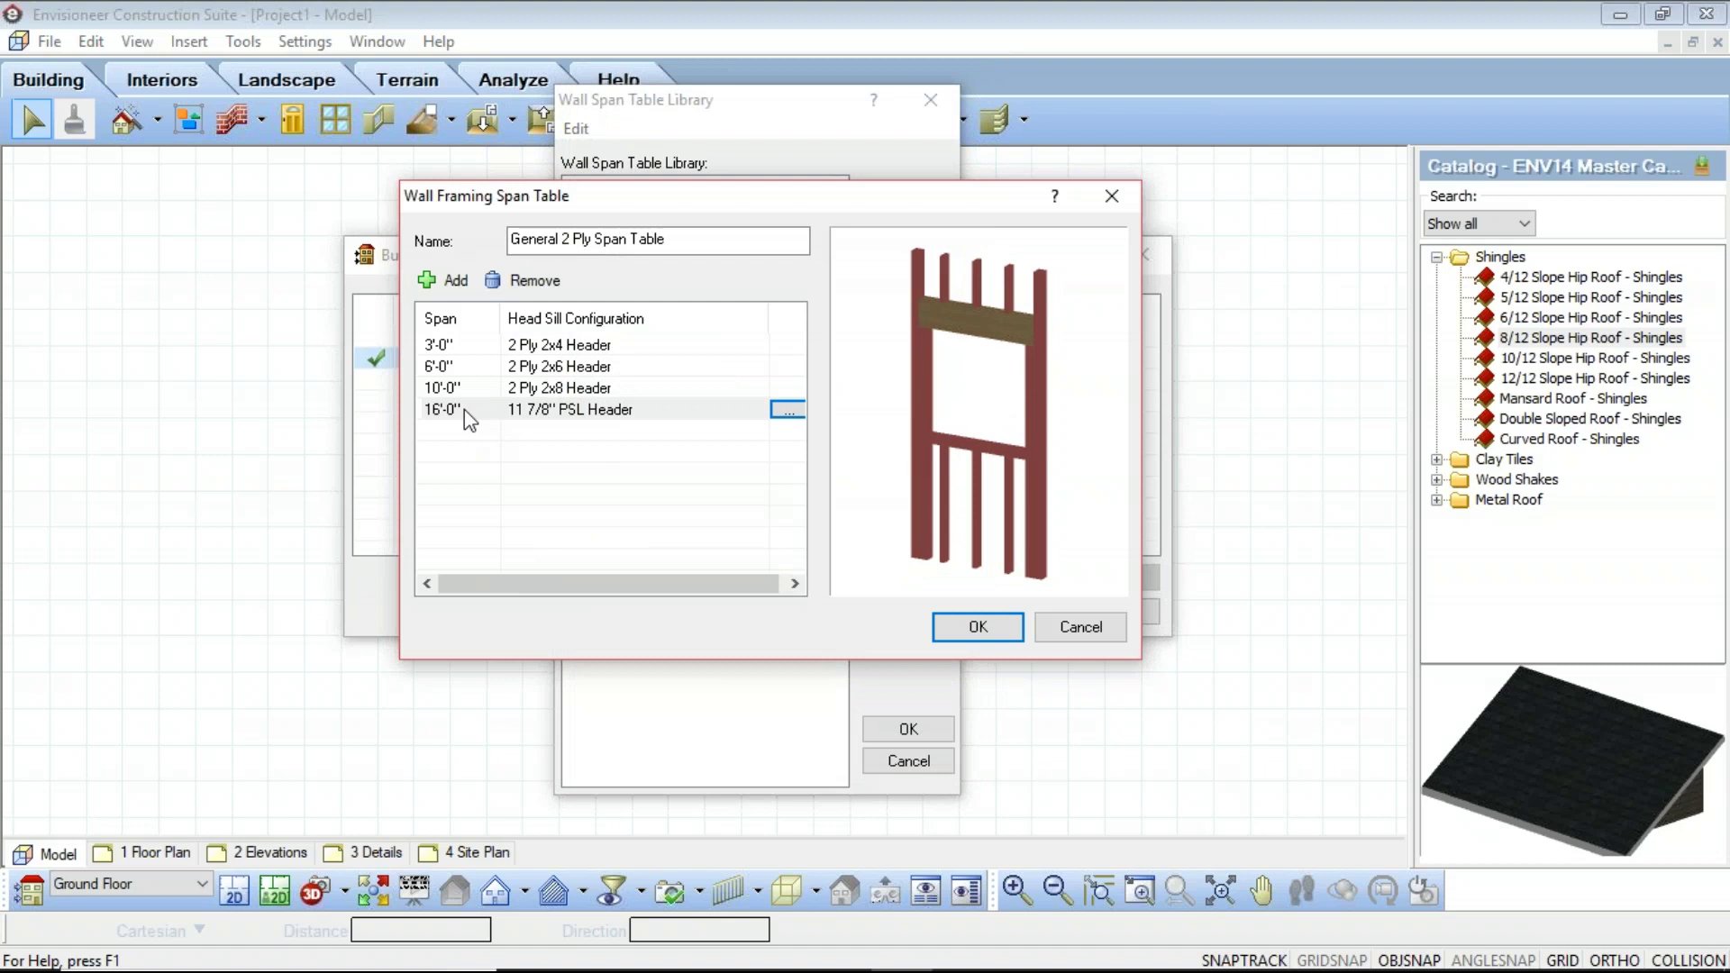
left_click_drag(937, 342, 980, 345)
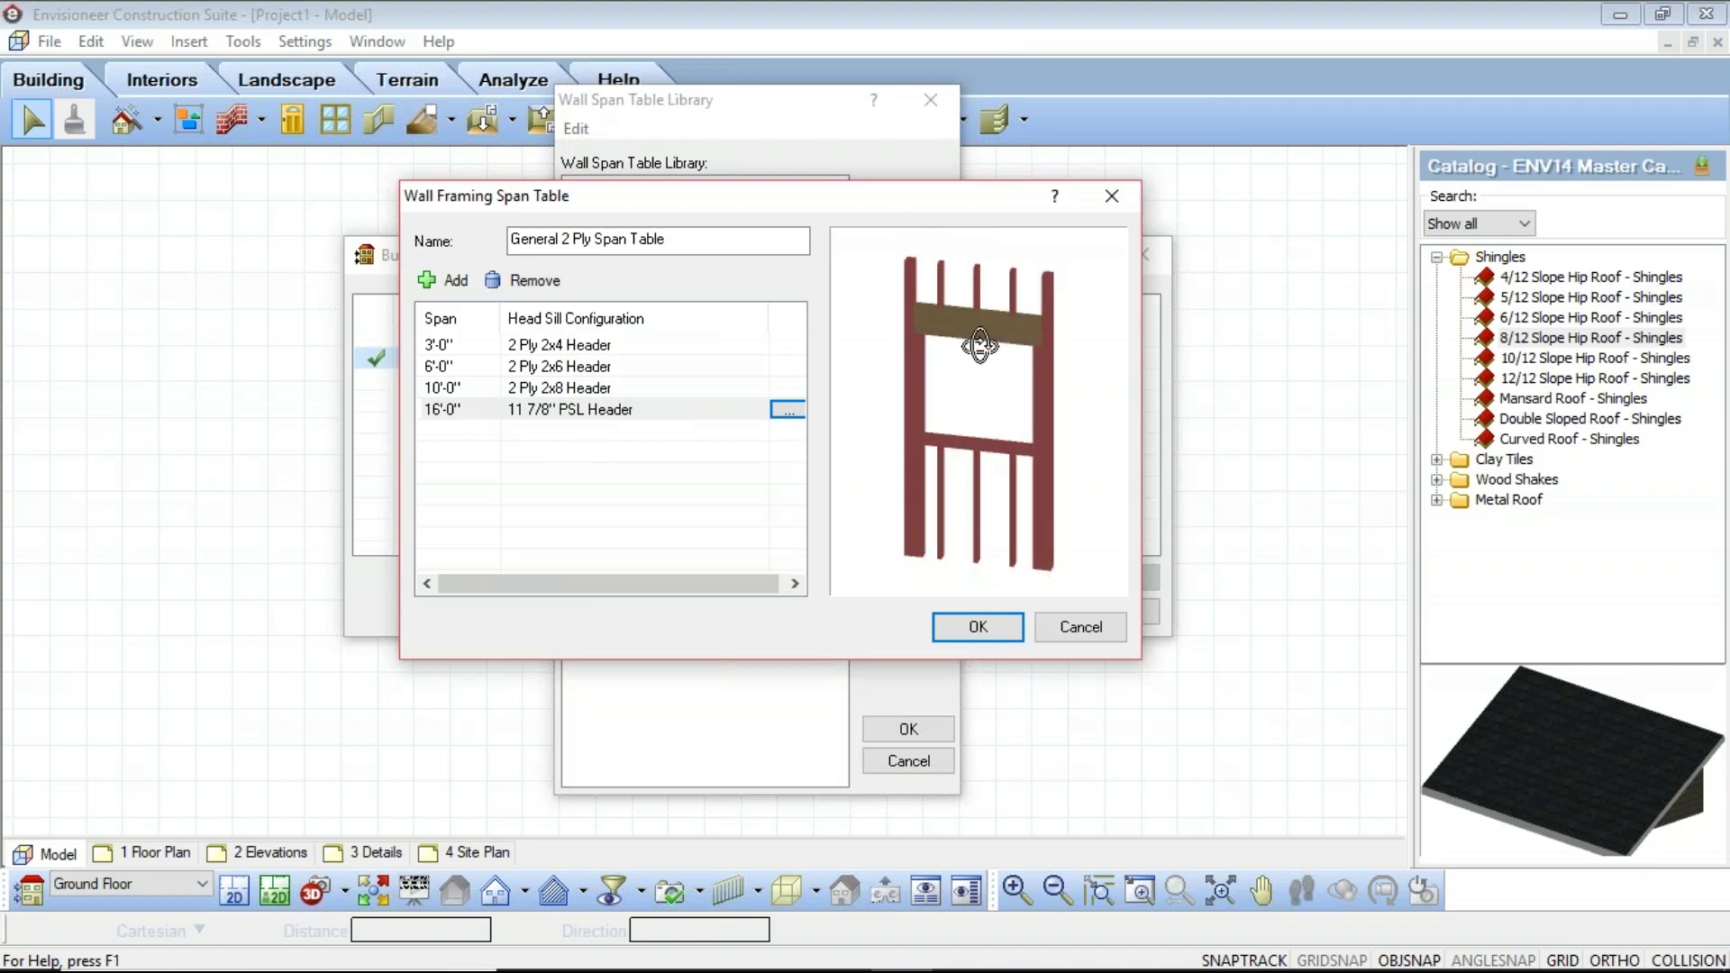
left_click(981, 629)
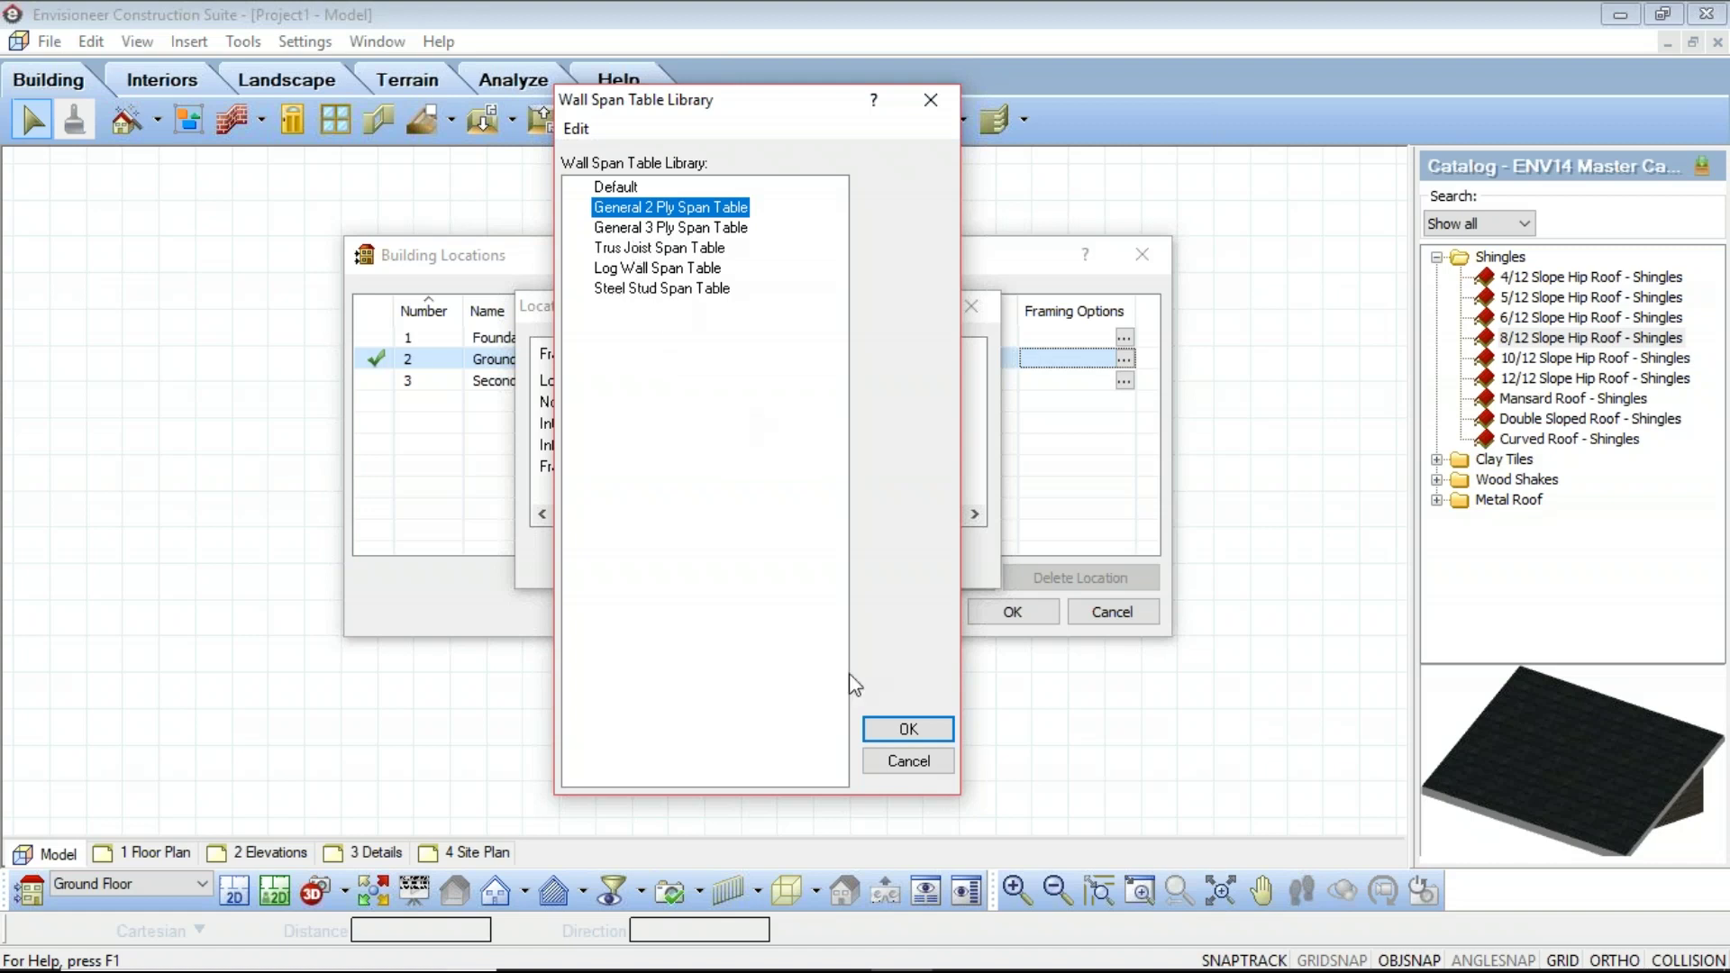
left_click(912, 726)
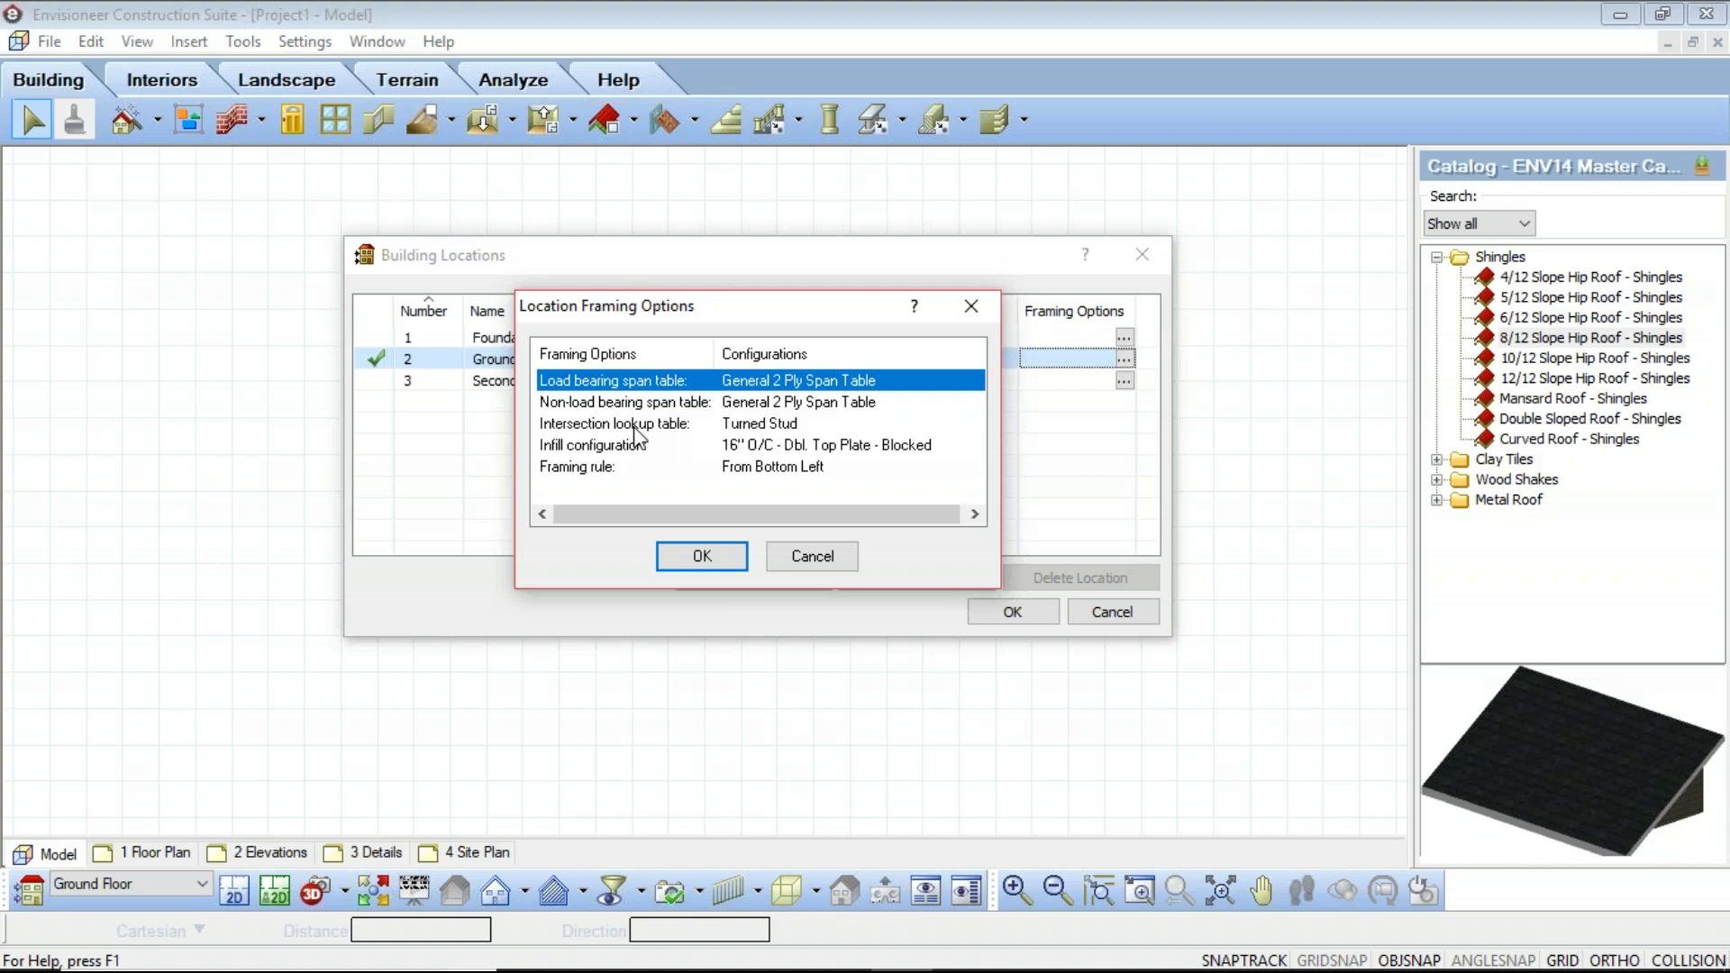
View the Turned Stud configuration in the intersection lookup library and keep it as the intersection lookup table
left_click(887, 423)
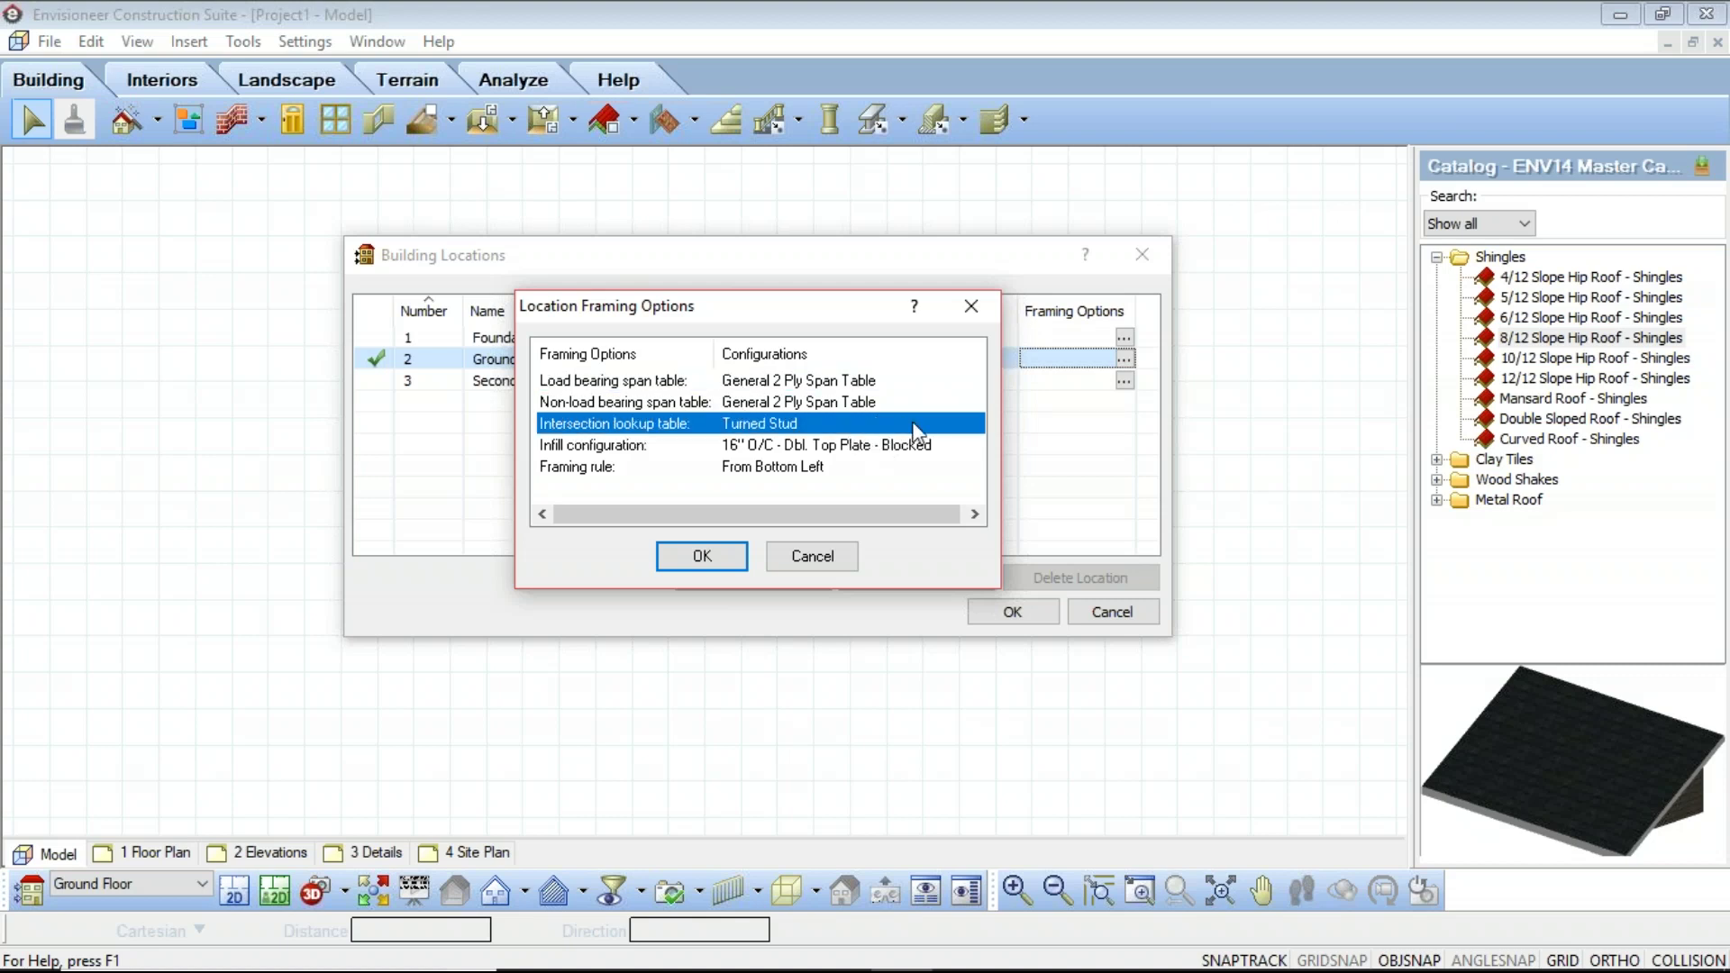
left_click(967, 424)
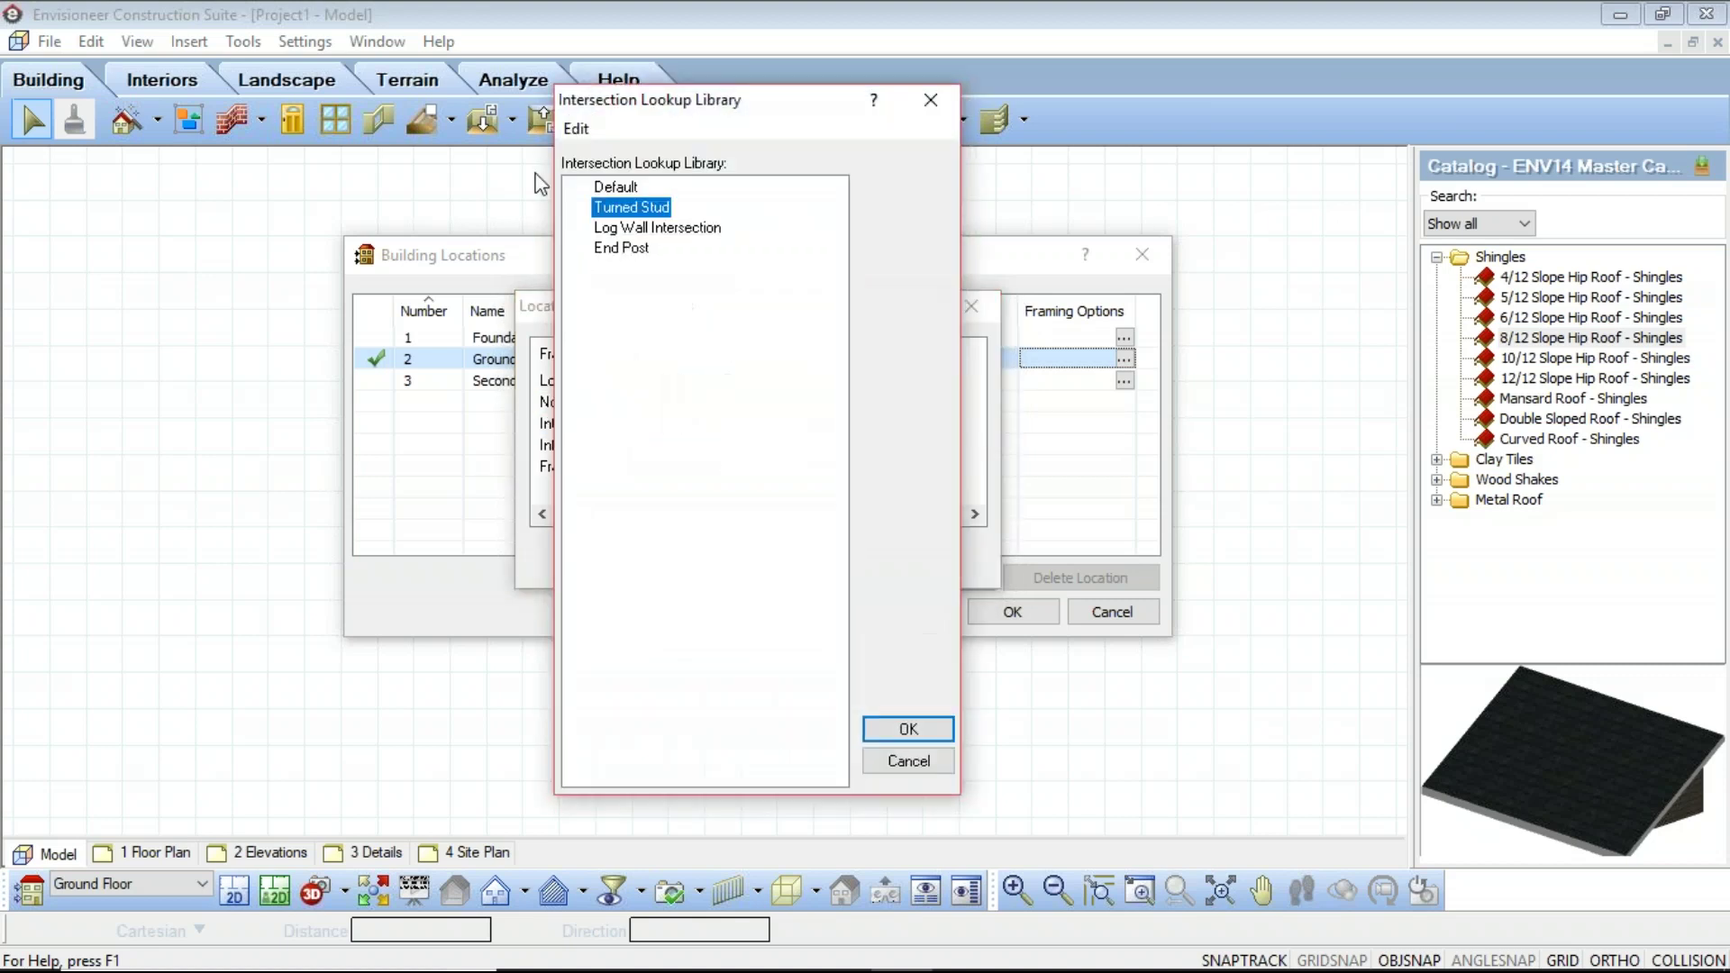
double_click(625, 214)
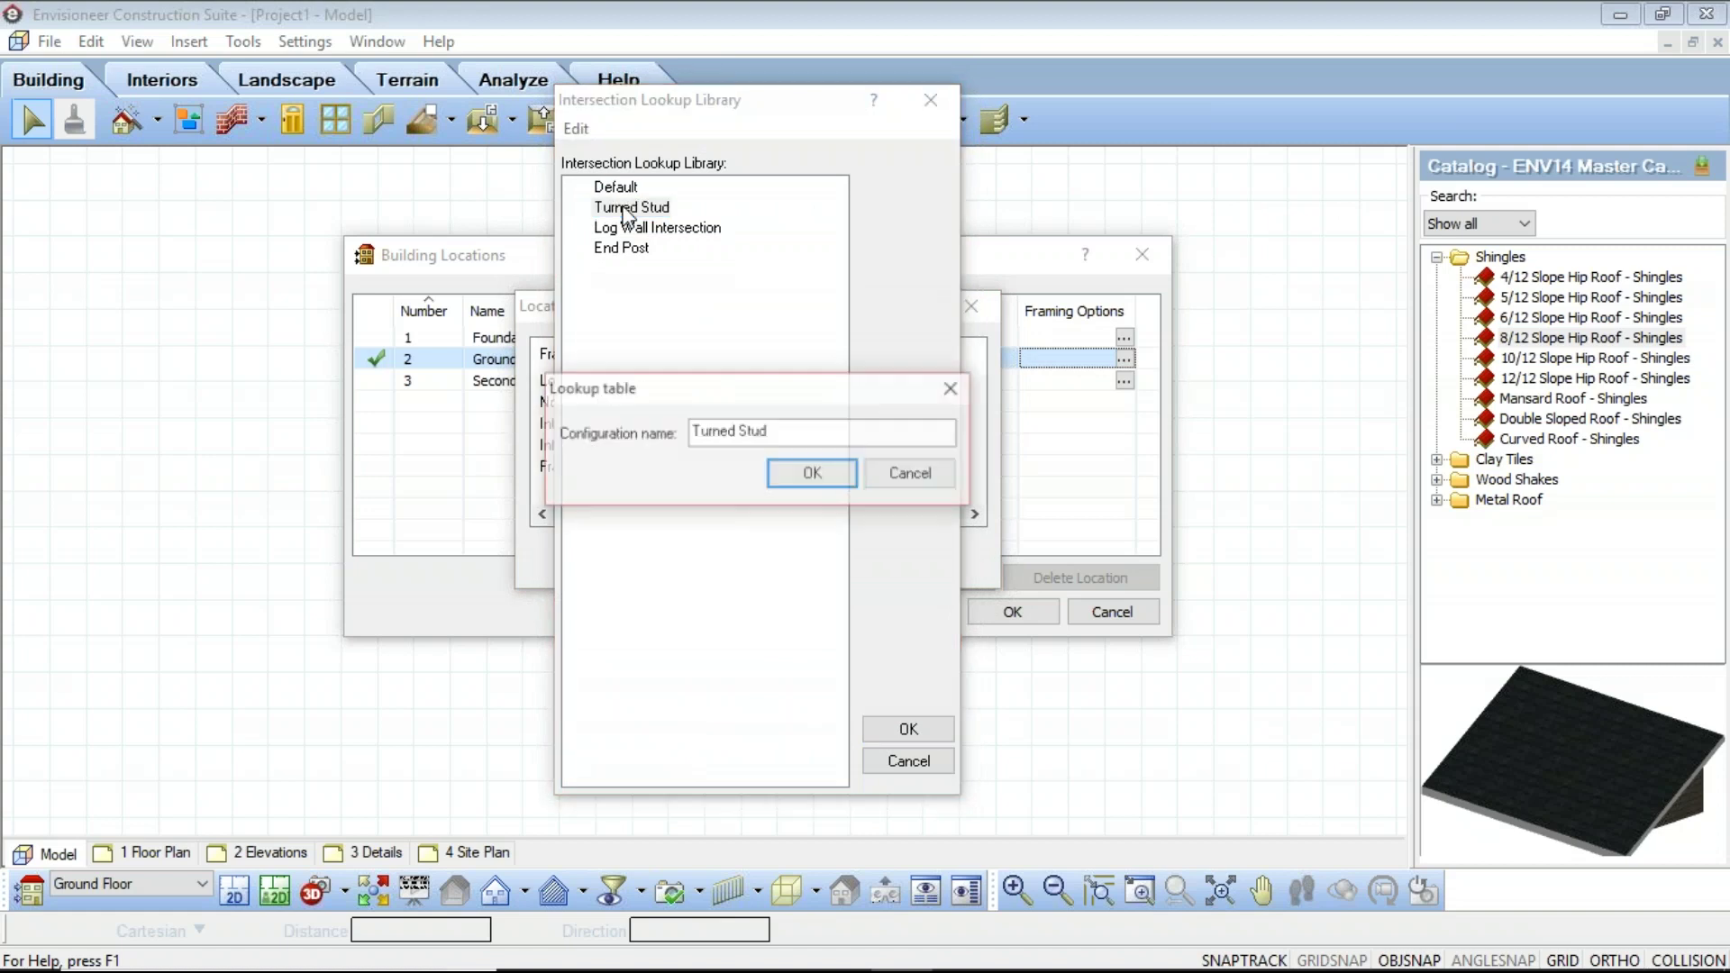
left_click(811, 475)
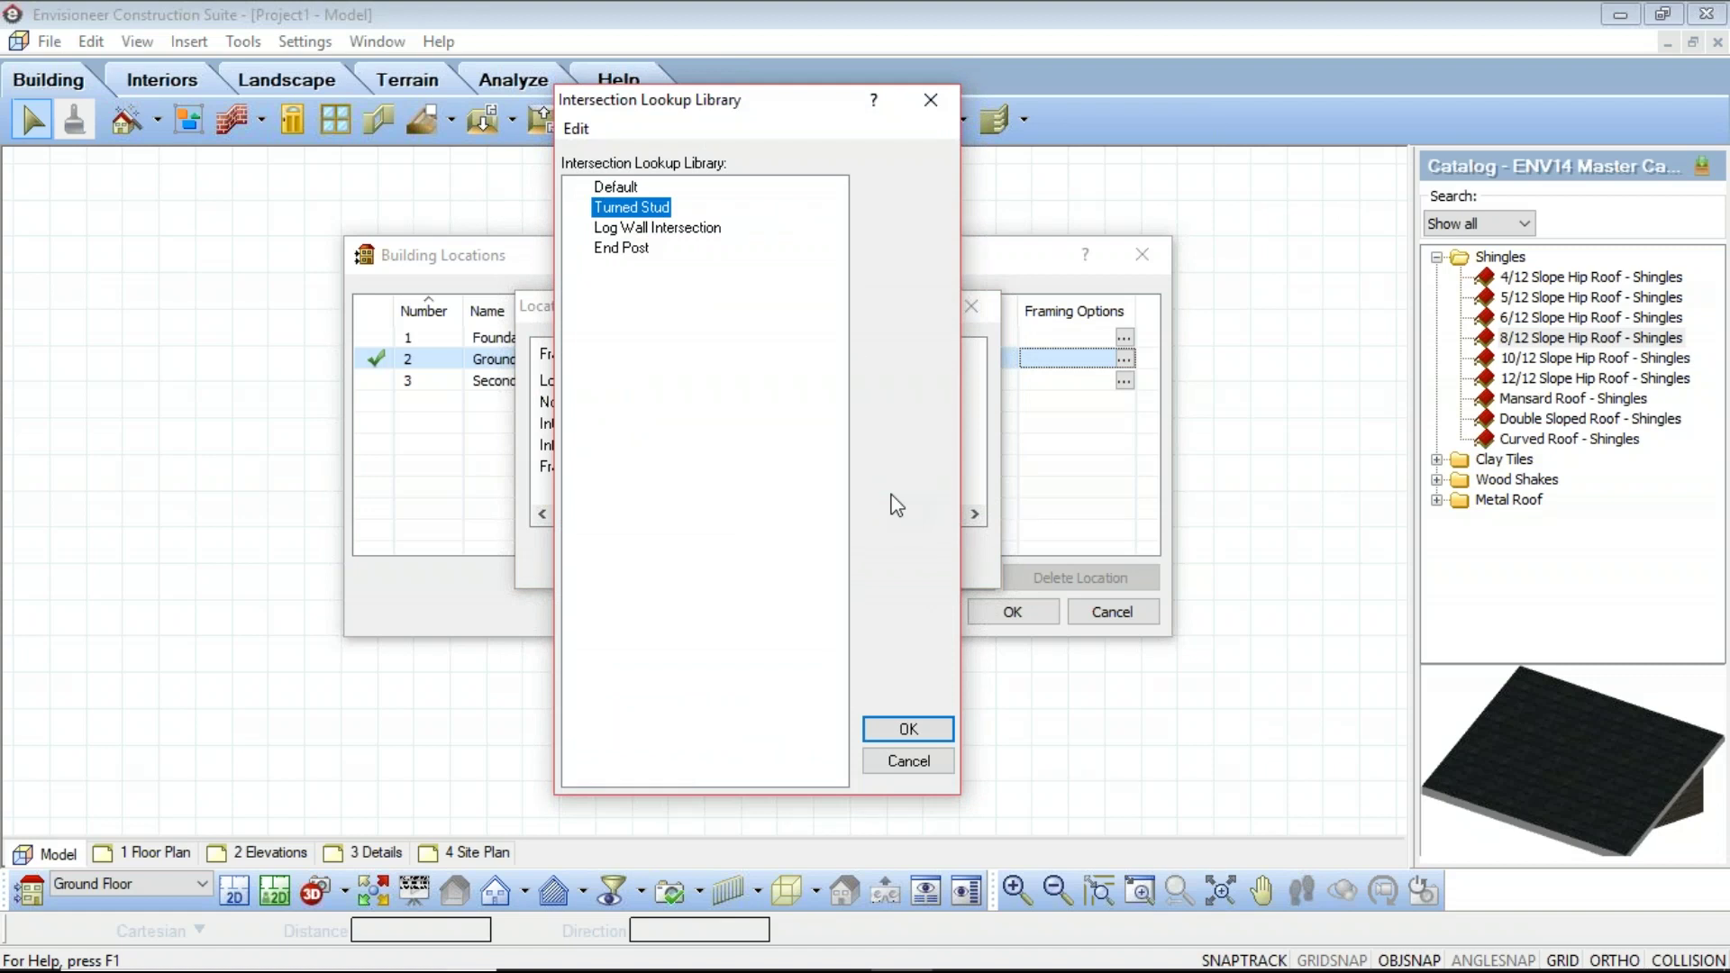
left_click(921, 732)
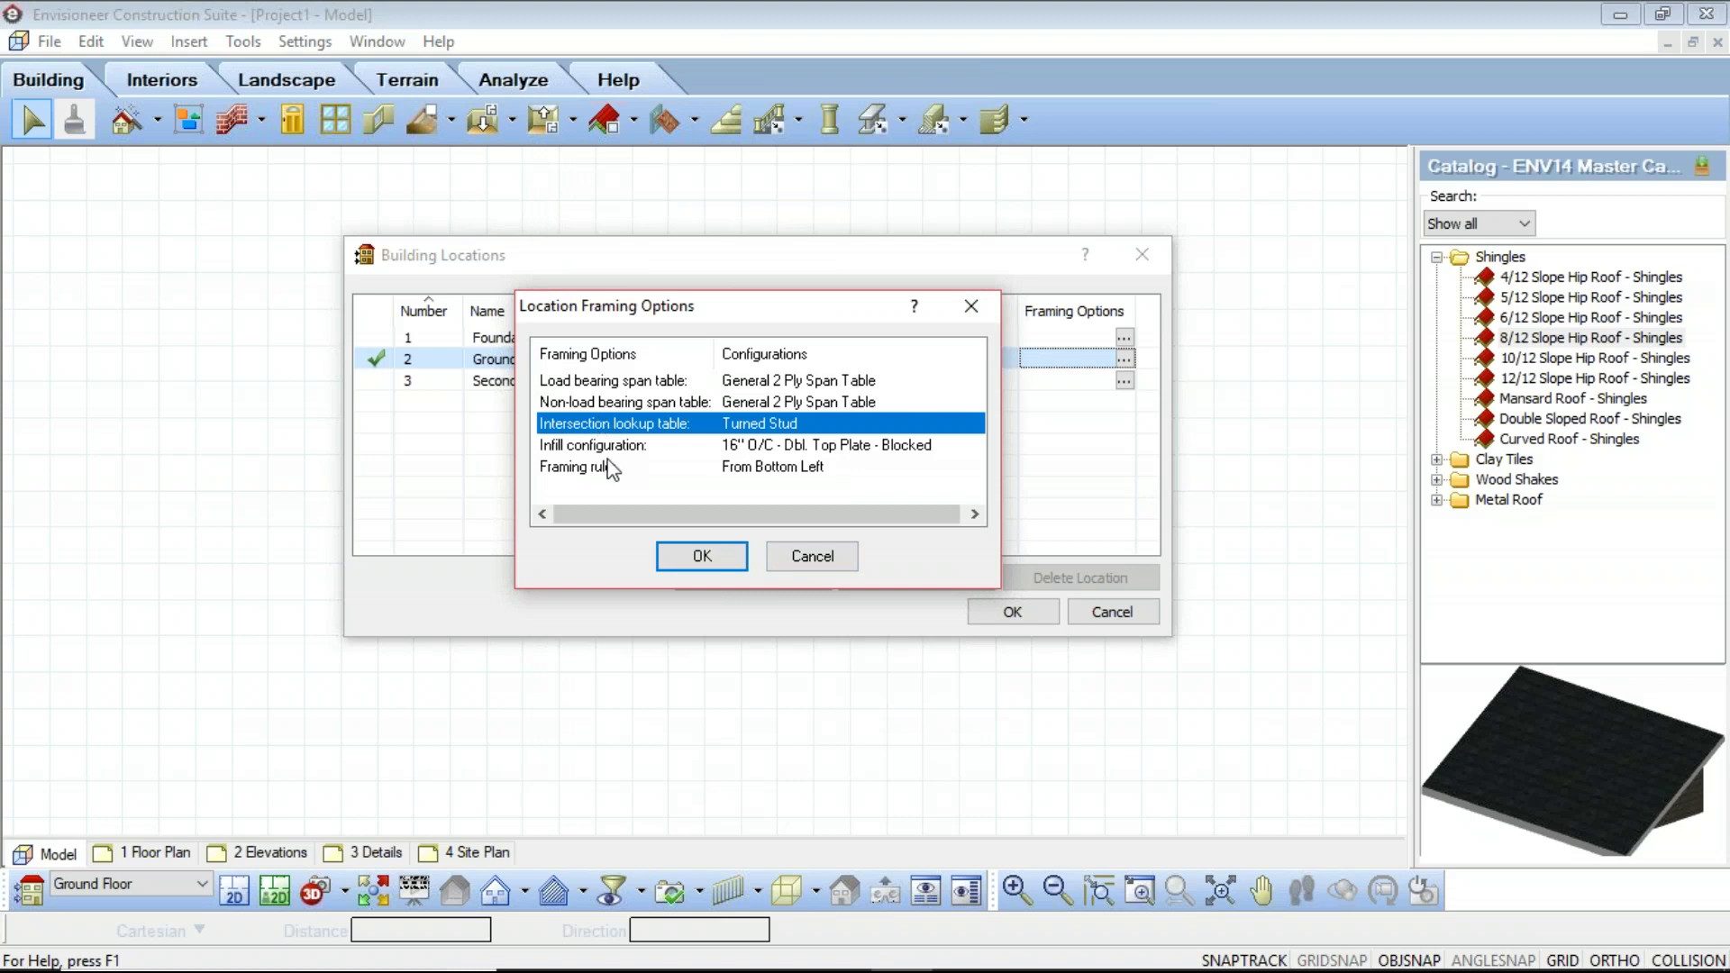
Preview the 16" O/C - 2x4 PT Bot infill in the wall infill library, then leave the library without applying it
left_click(777, 451)
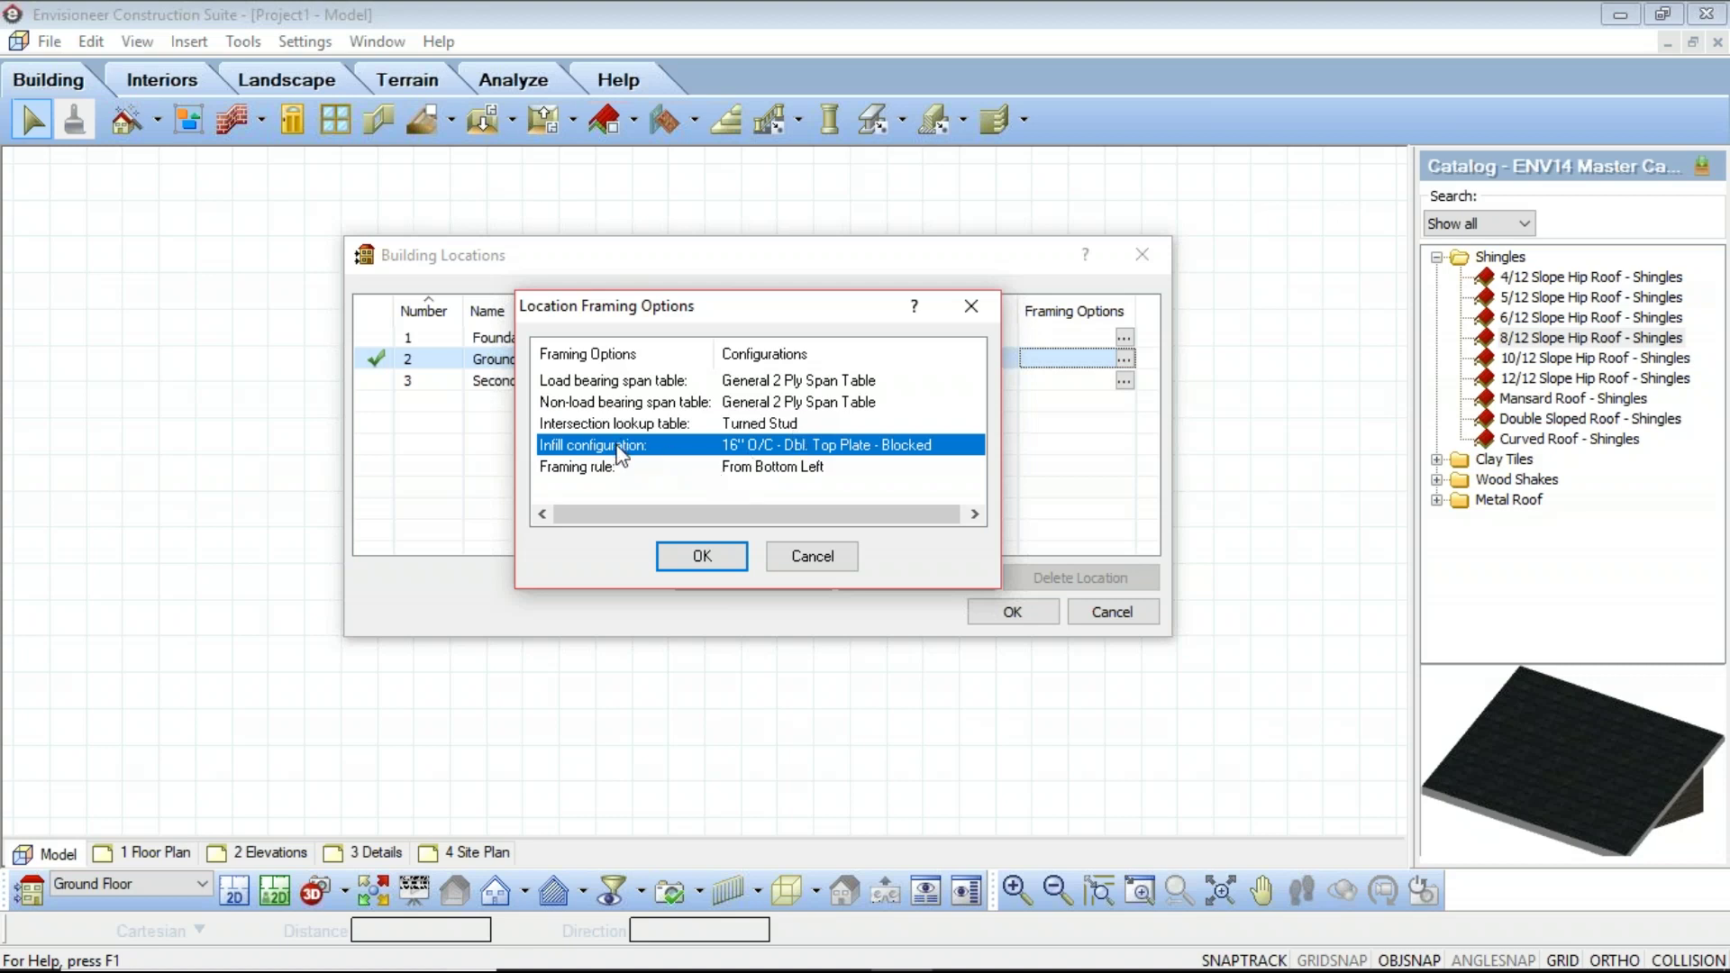
left_click(953, 451)
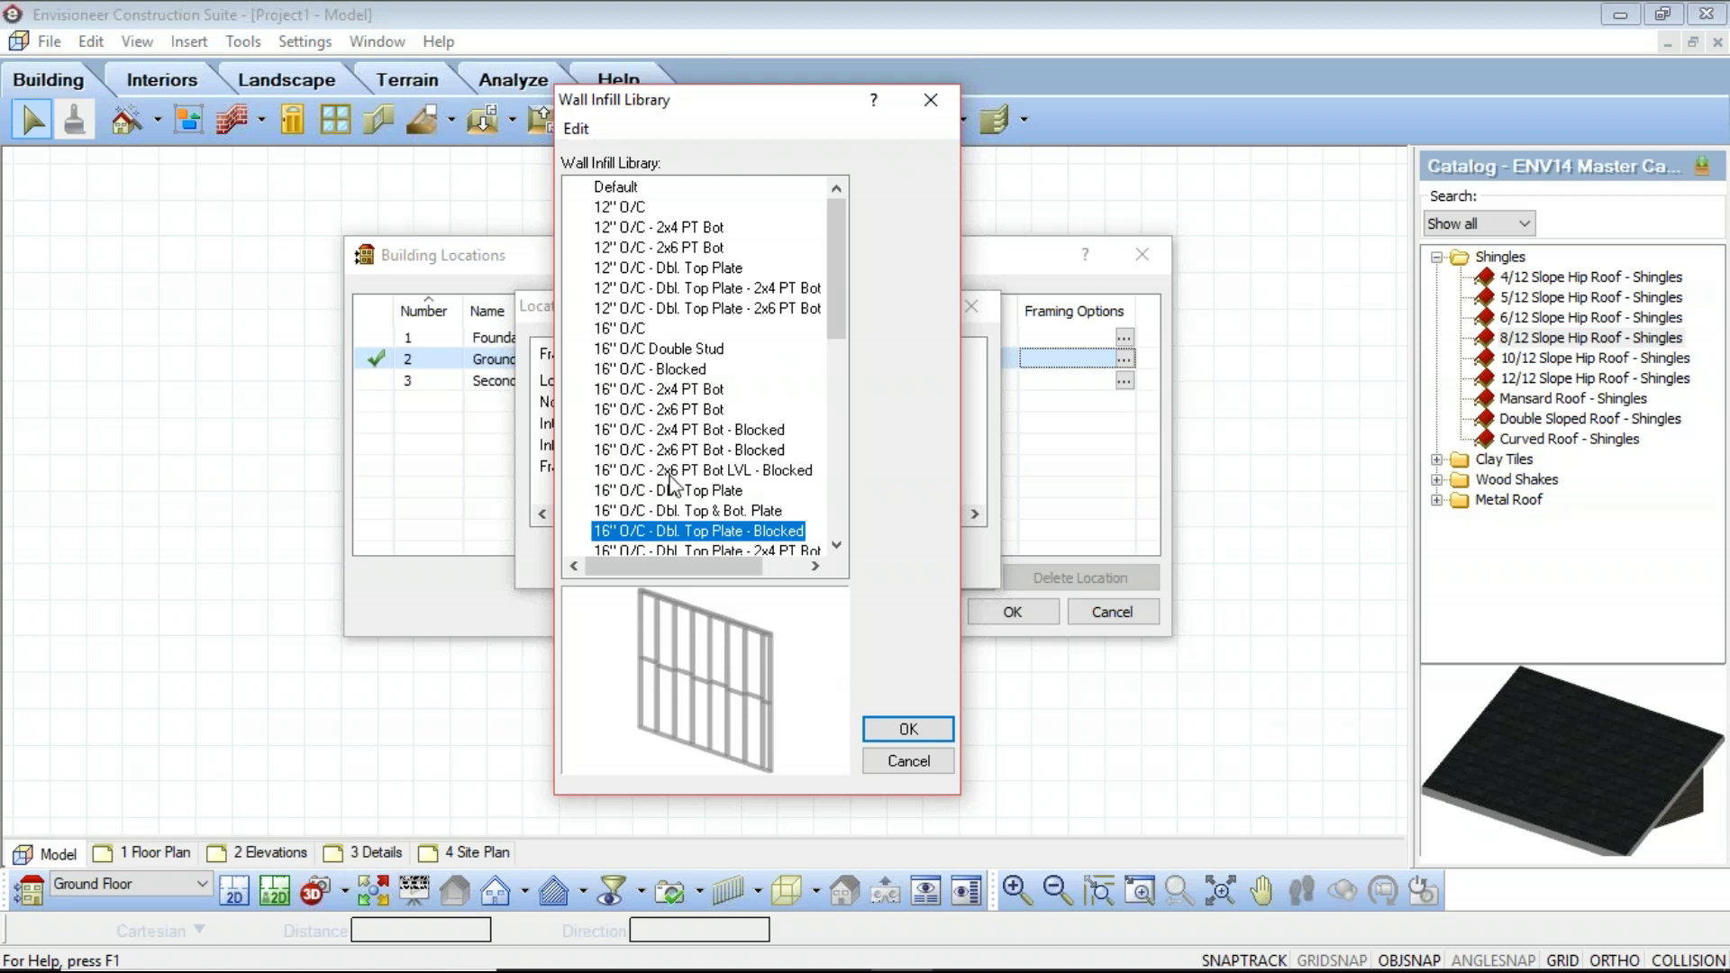
left_click(699, 390)
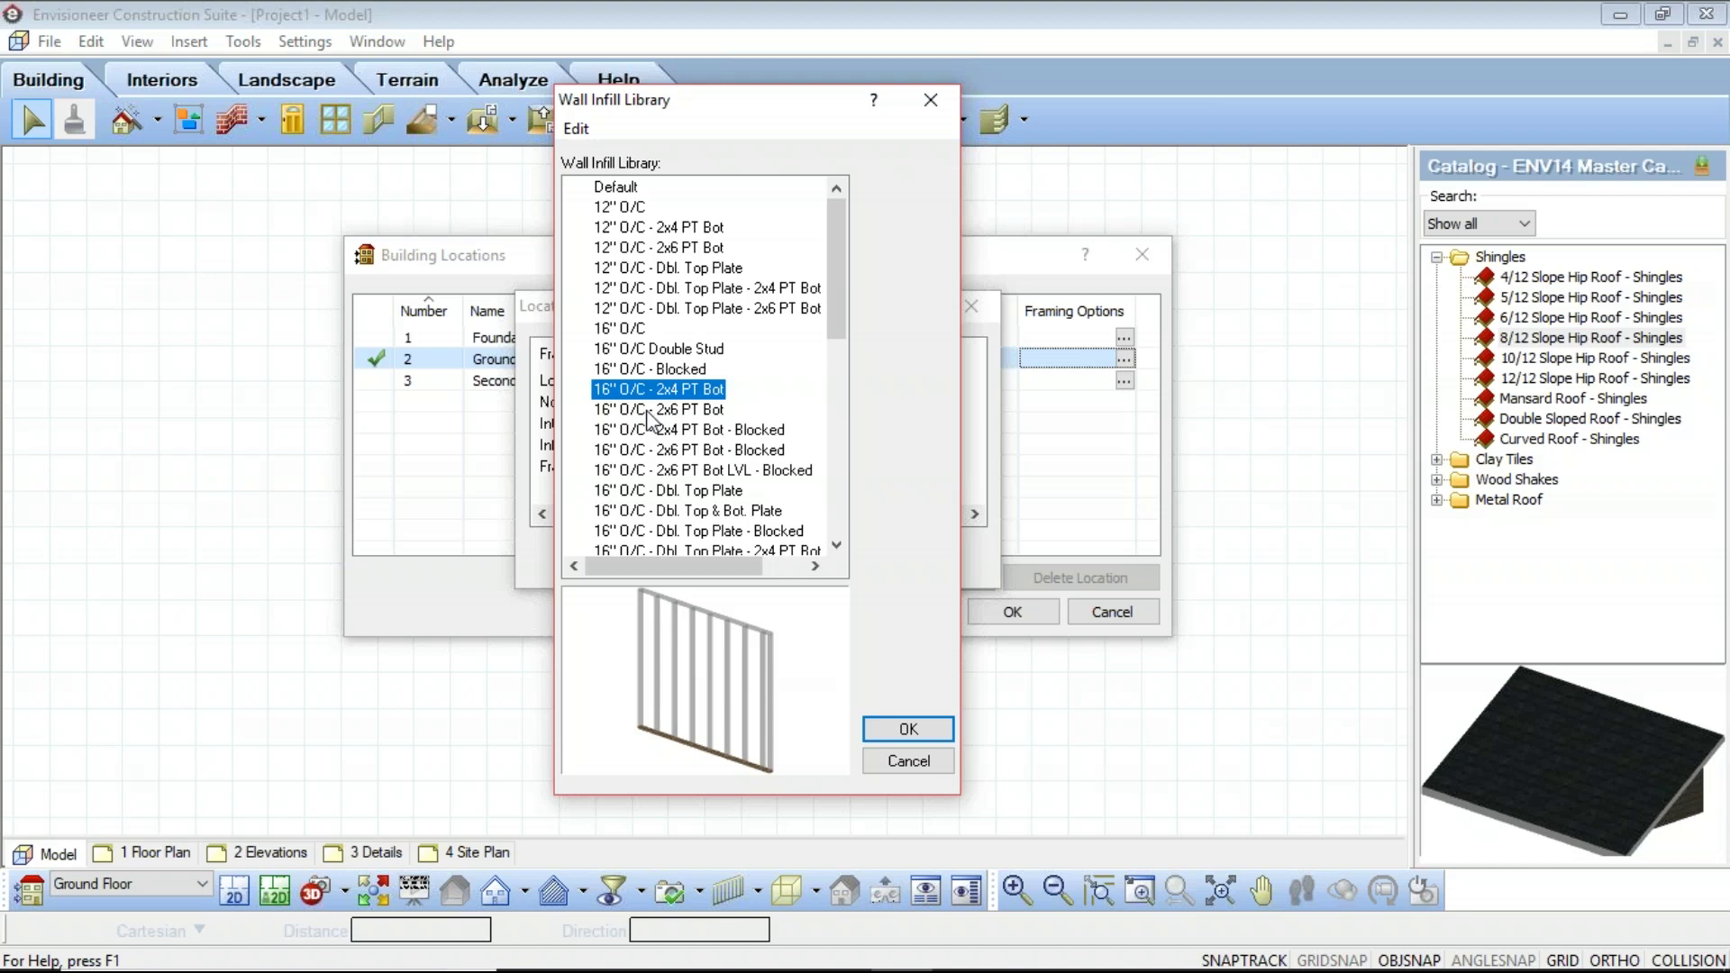
left_click(902, 763)
Review the available framing rules for the Ground Floor, then close the framing options and building locations without saving
left_click(567, 475)
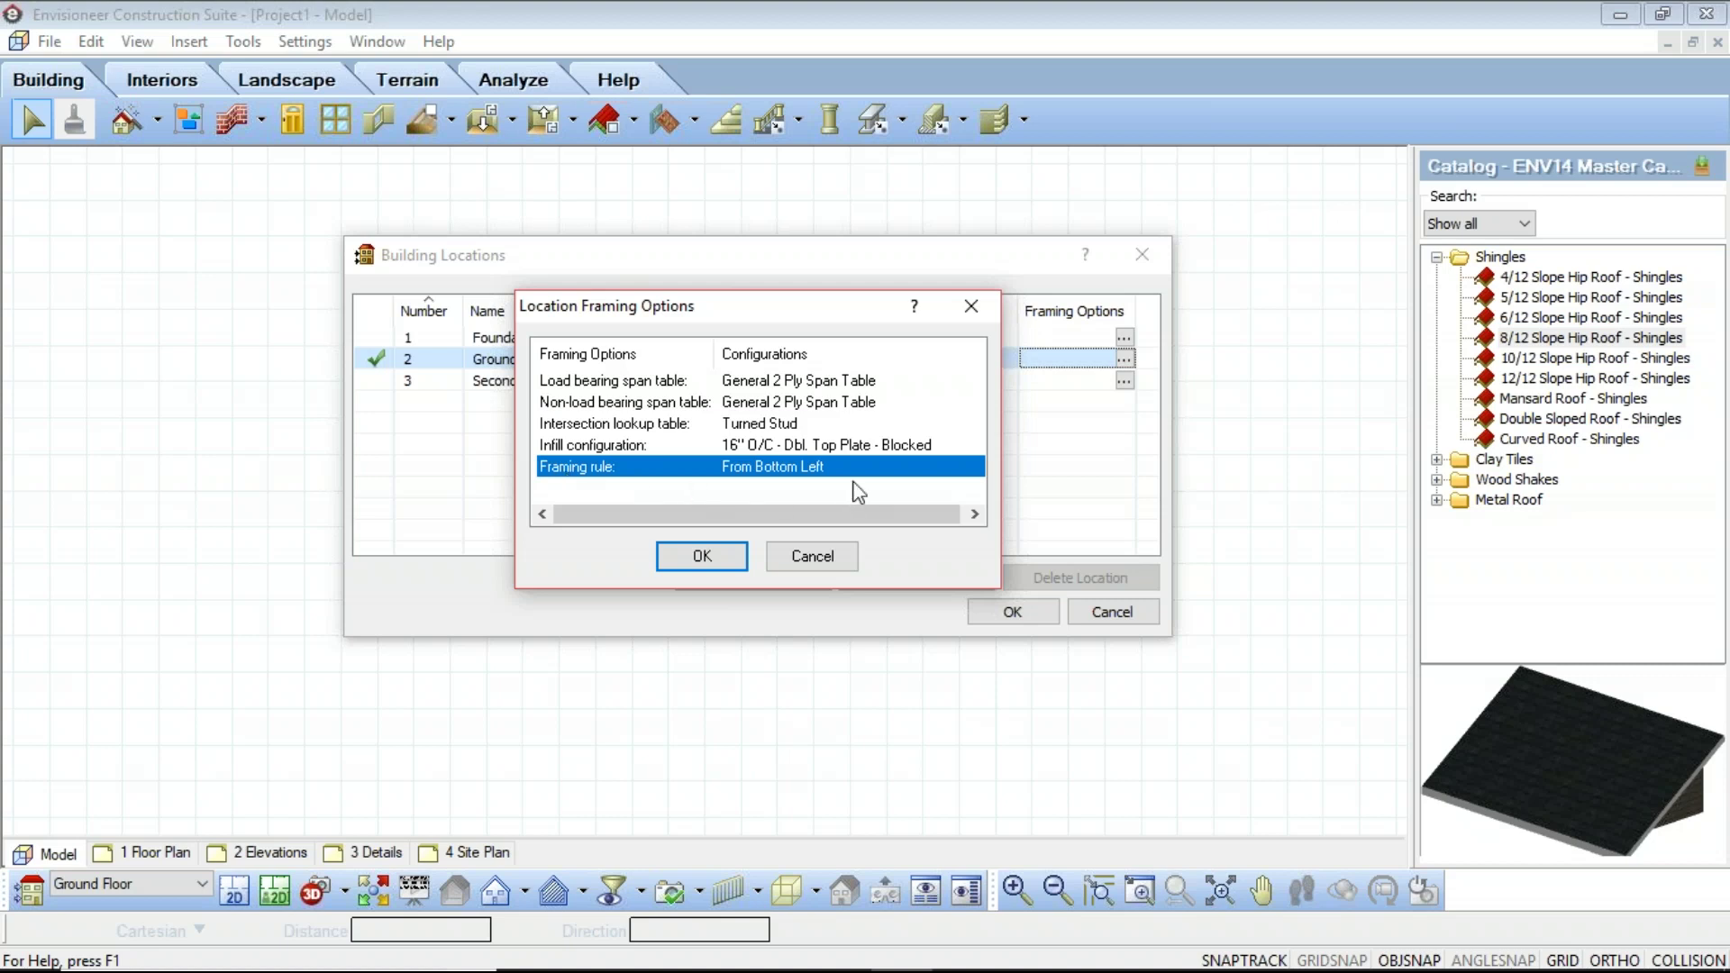
left_click(945, 472)
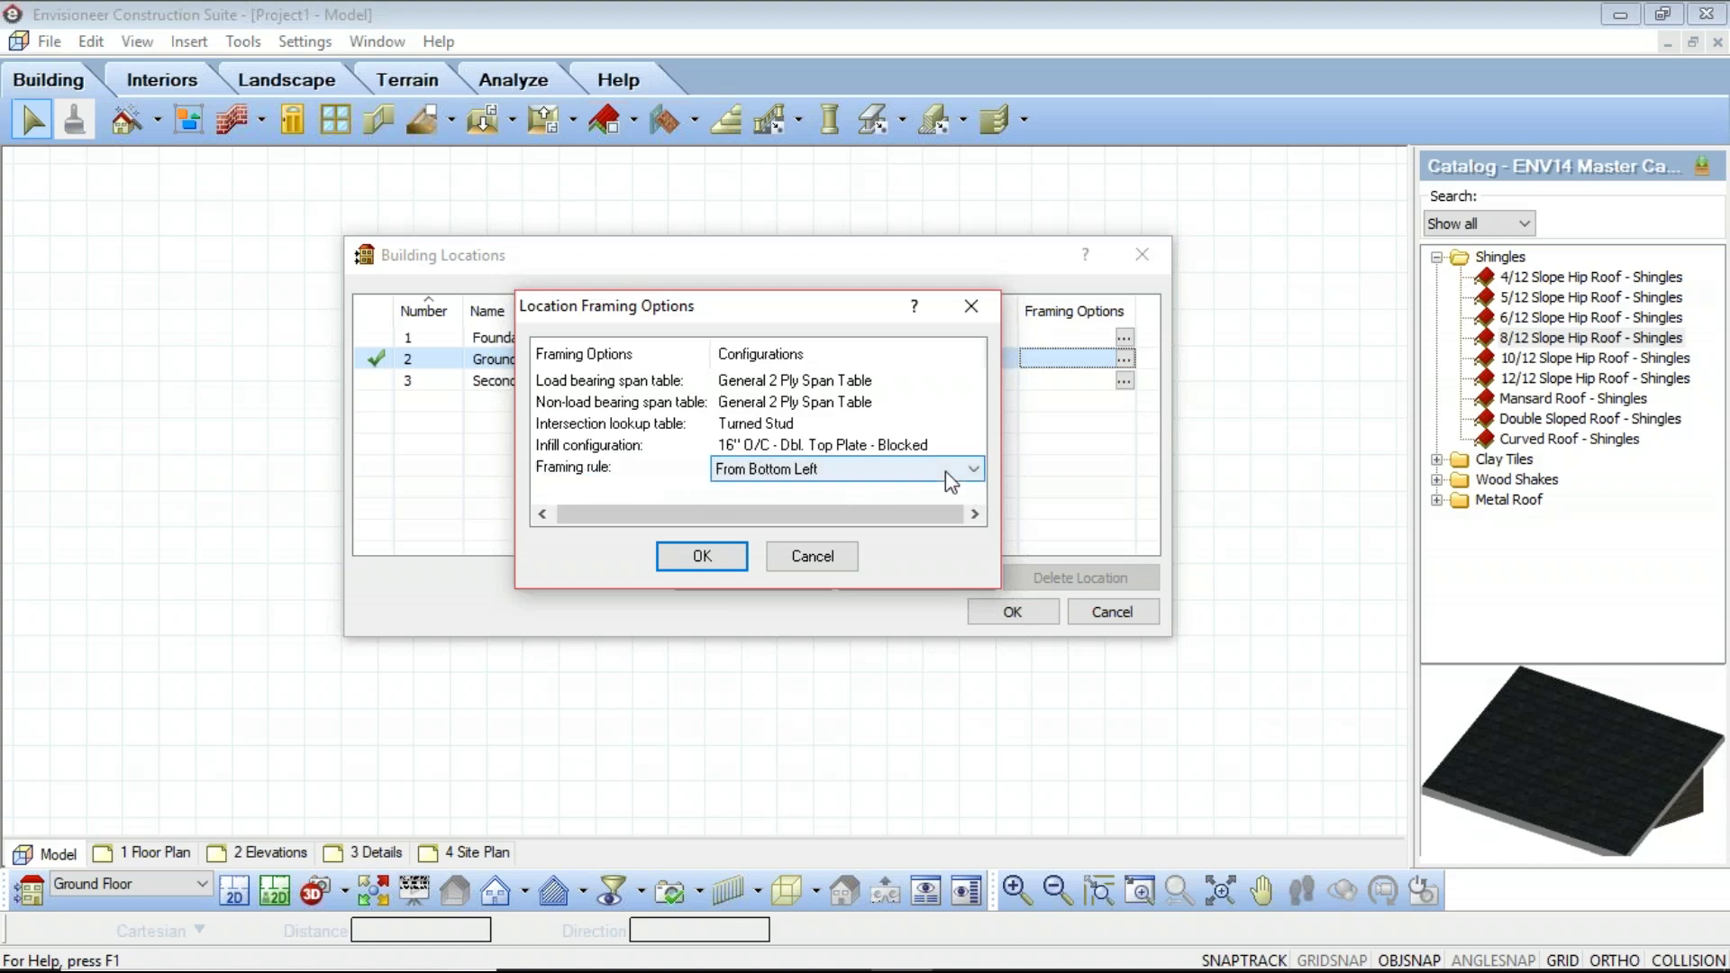
left_click(974, 470)
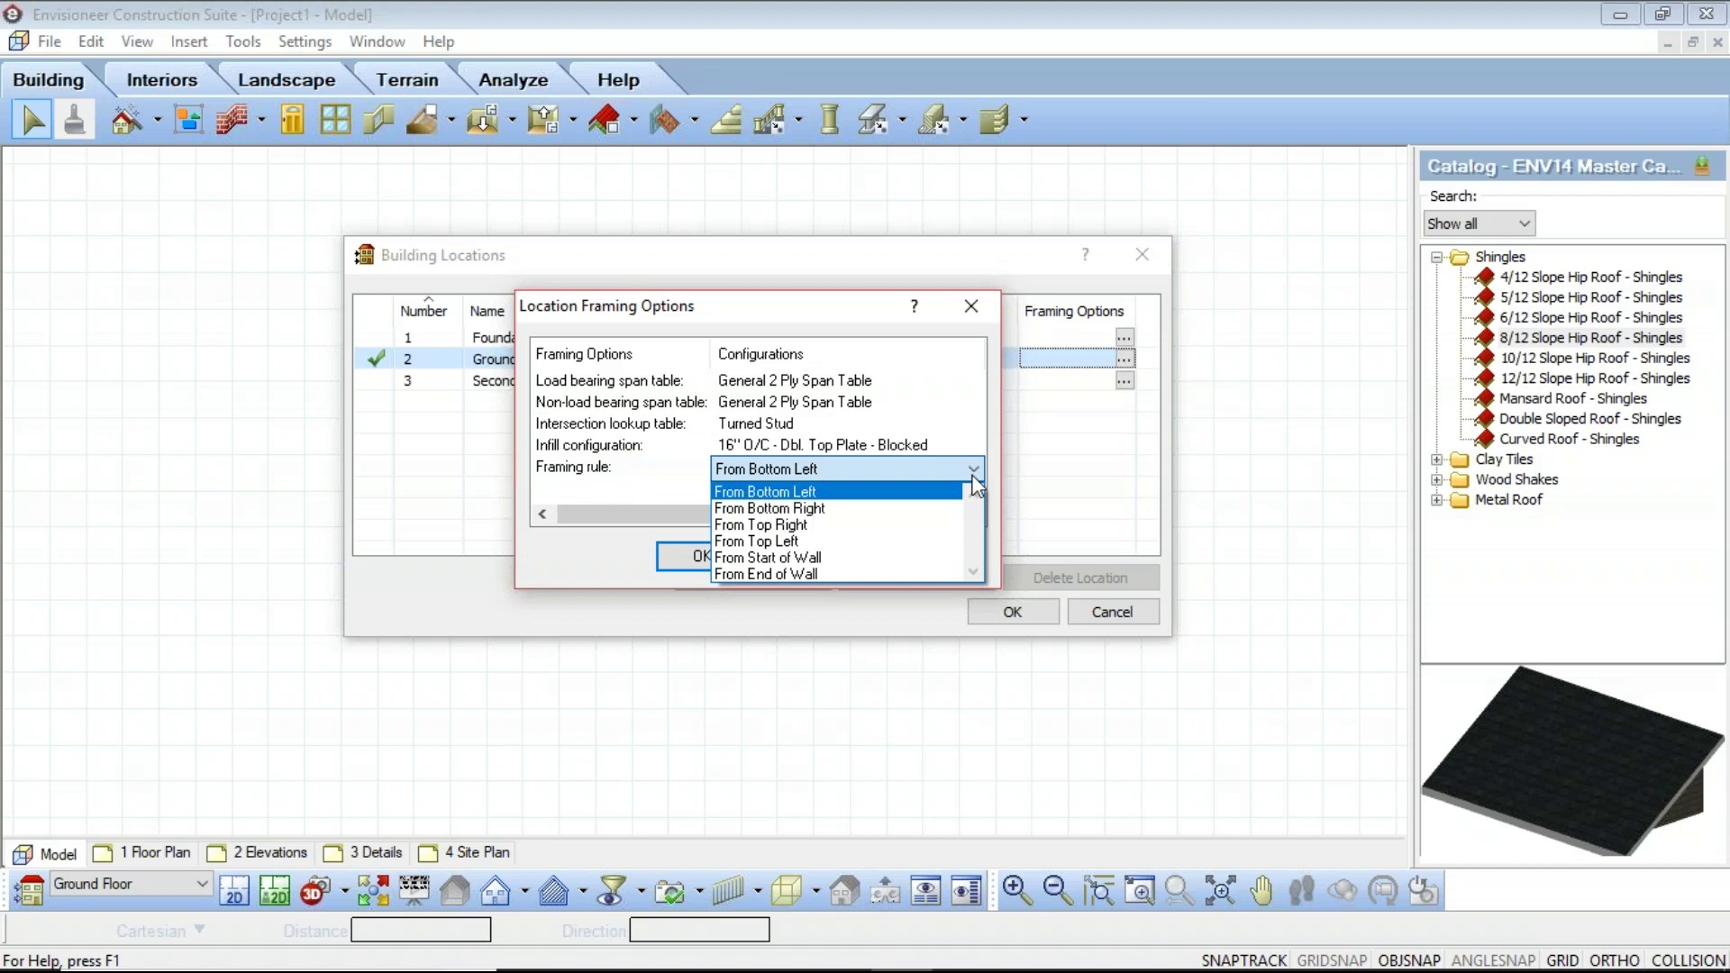
left_click(975, 478)
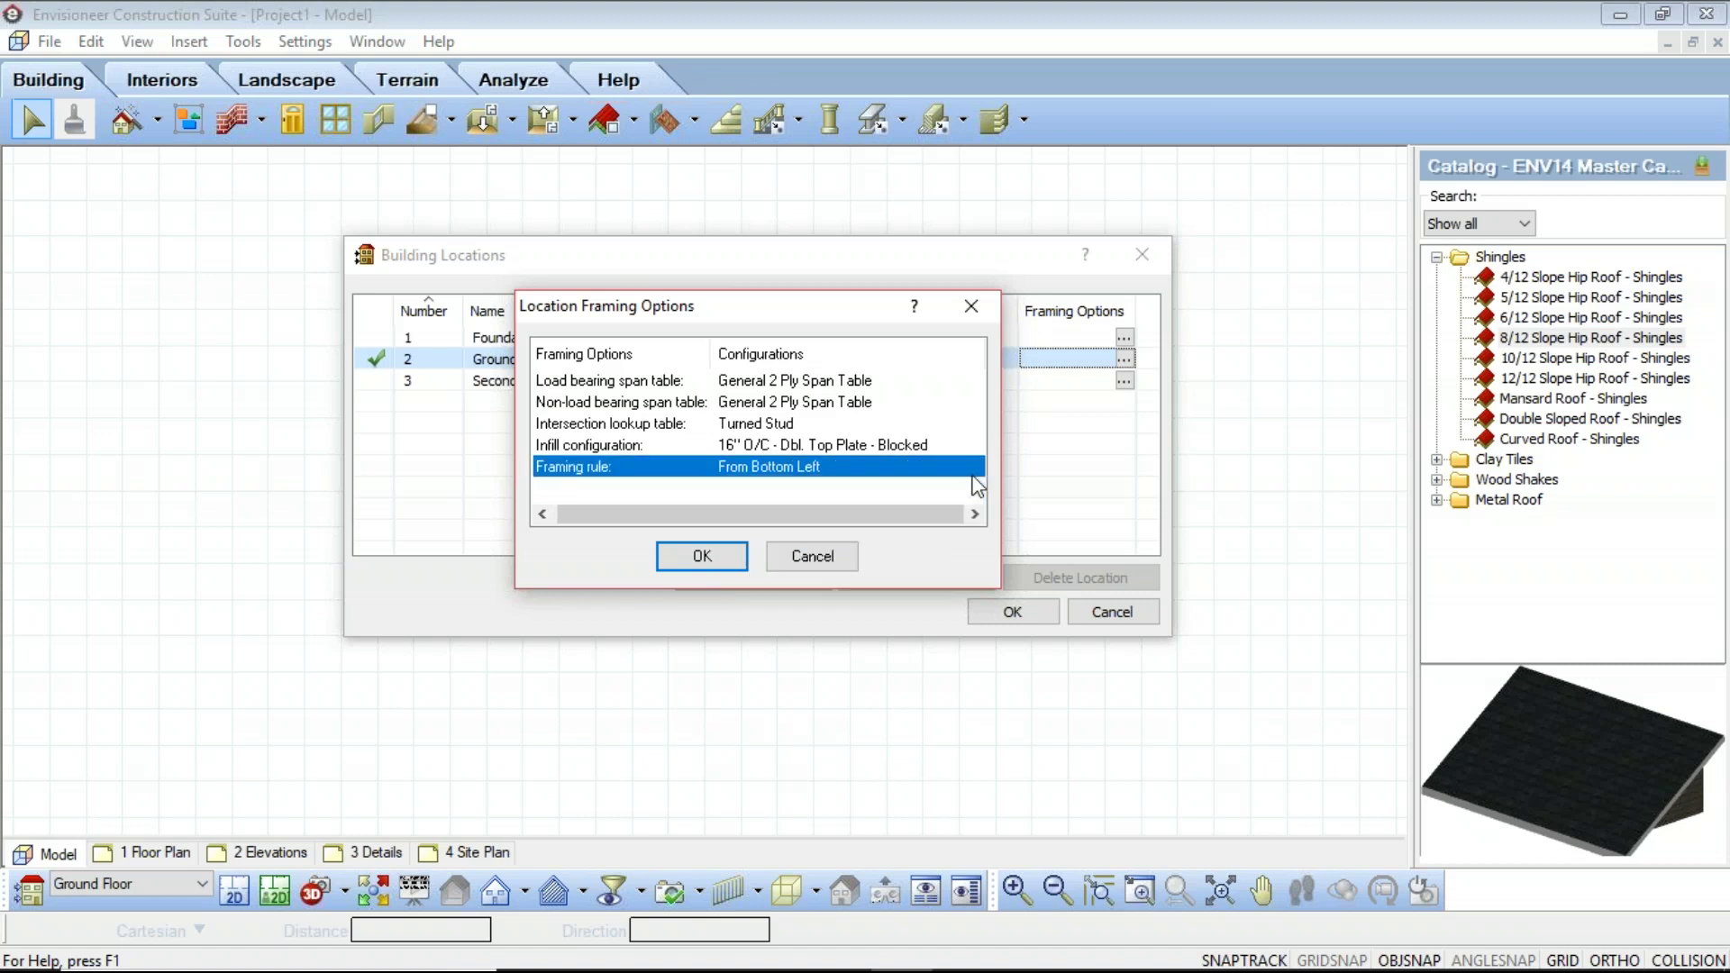
left_click(811, 556)
left_click(1110, 620)
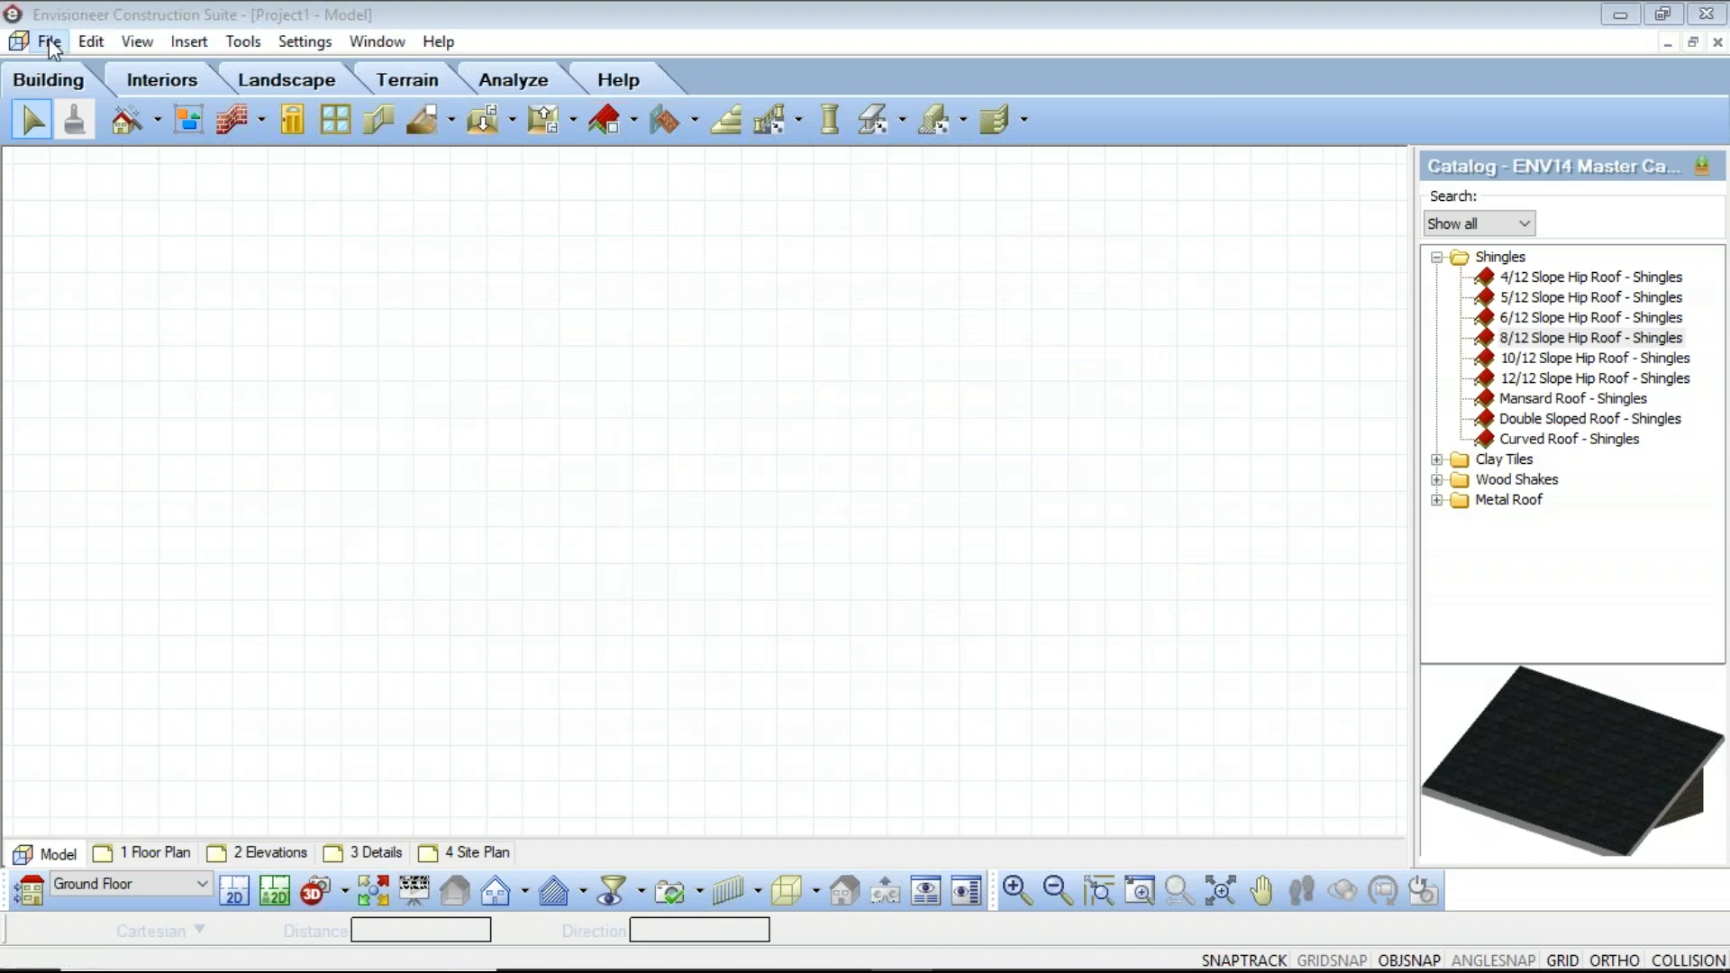
Open the catalog's Library Manager and display the Wall End Conditions framing library
left_click(49, 42)
mouse_move(131, 297)
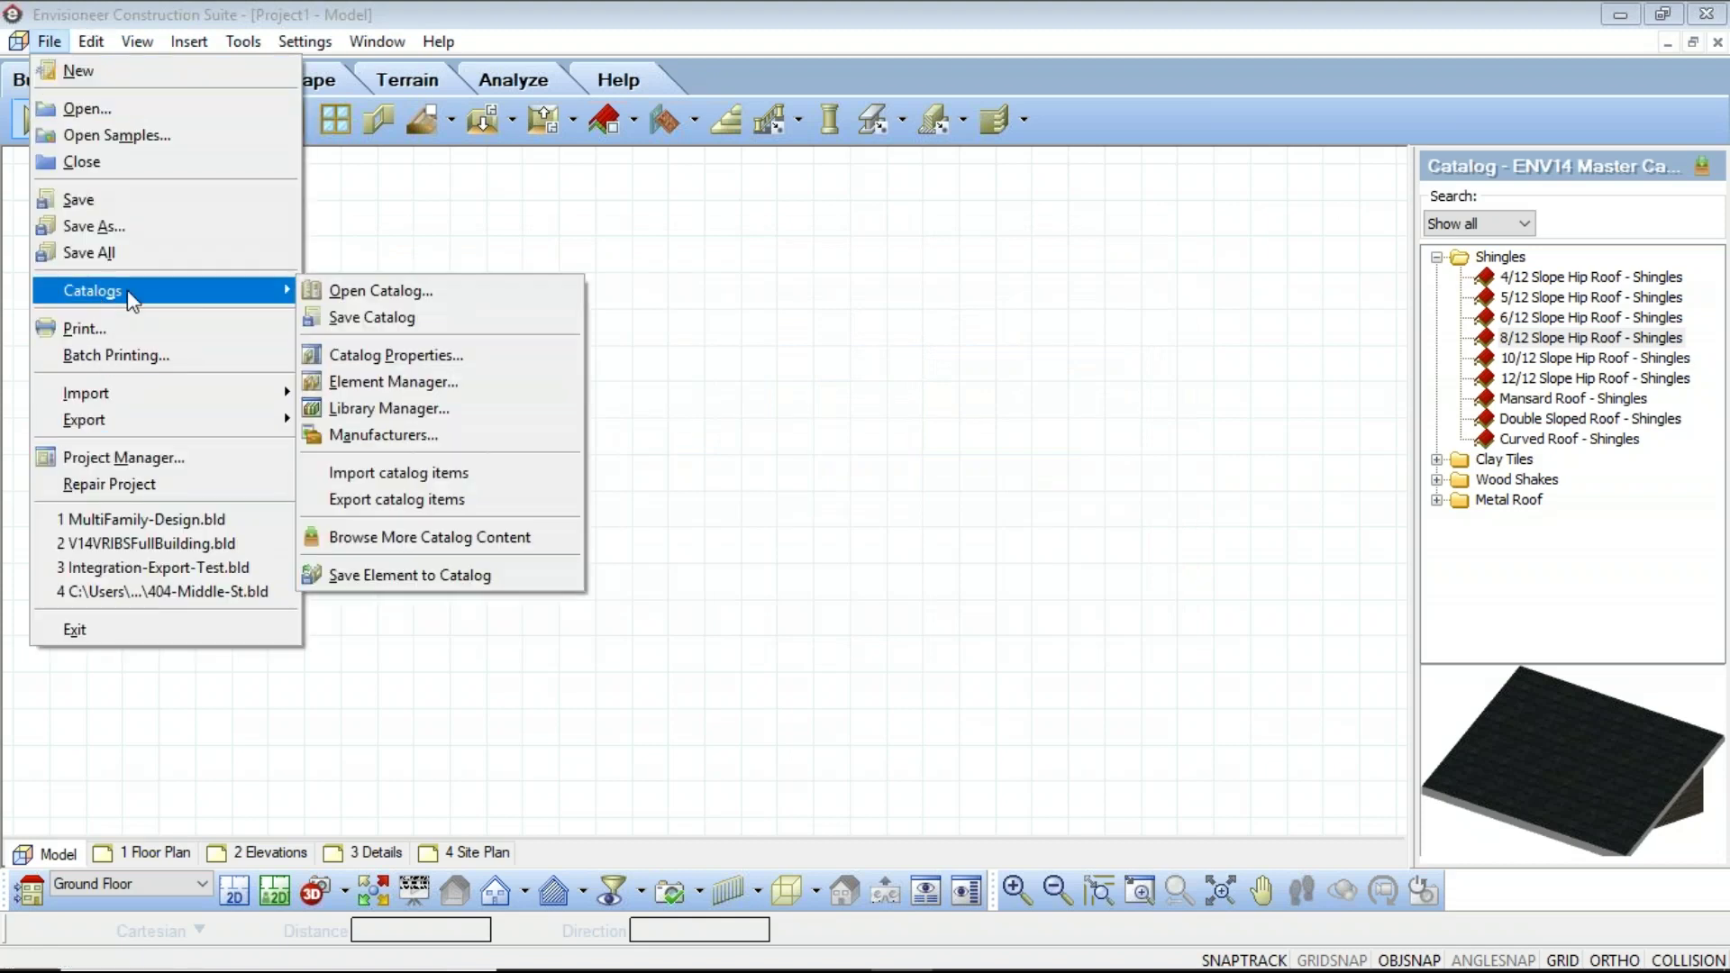
left_click(397, 408)
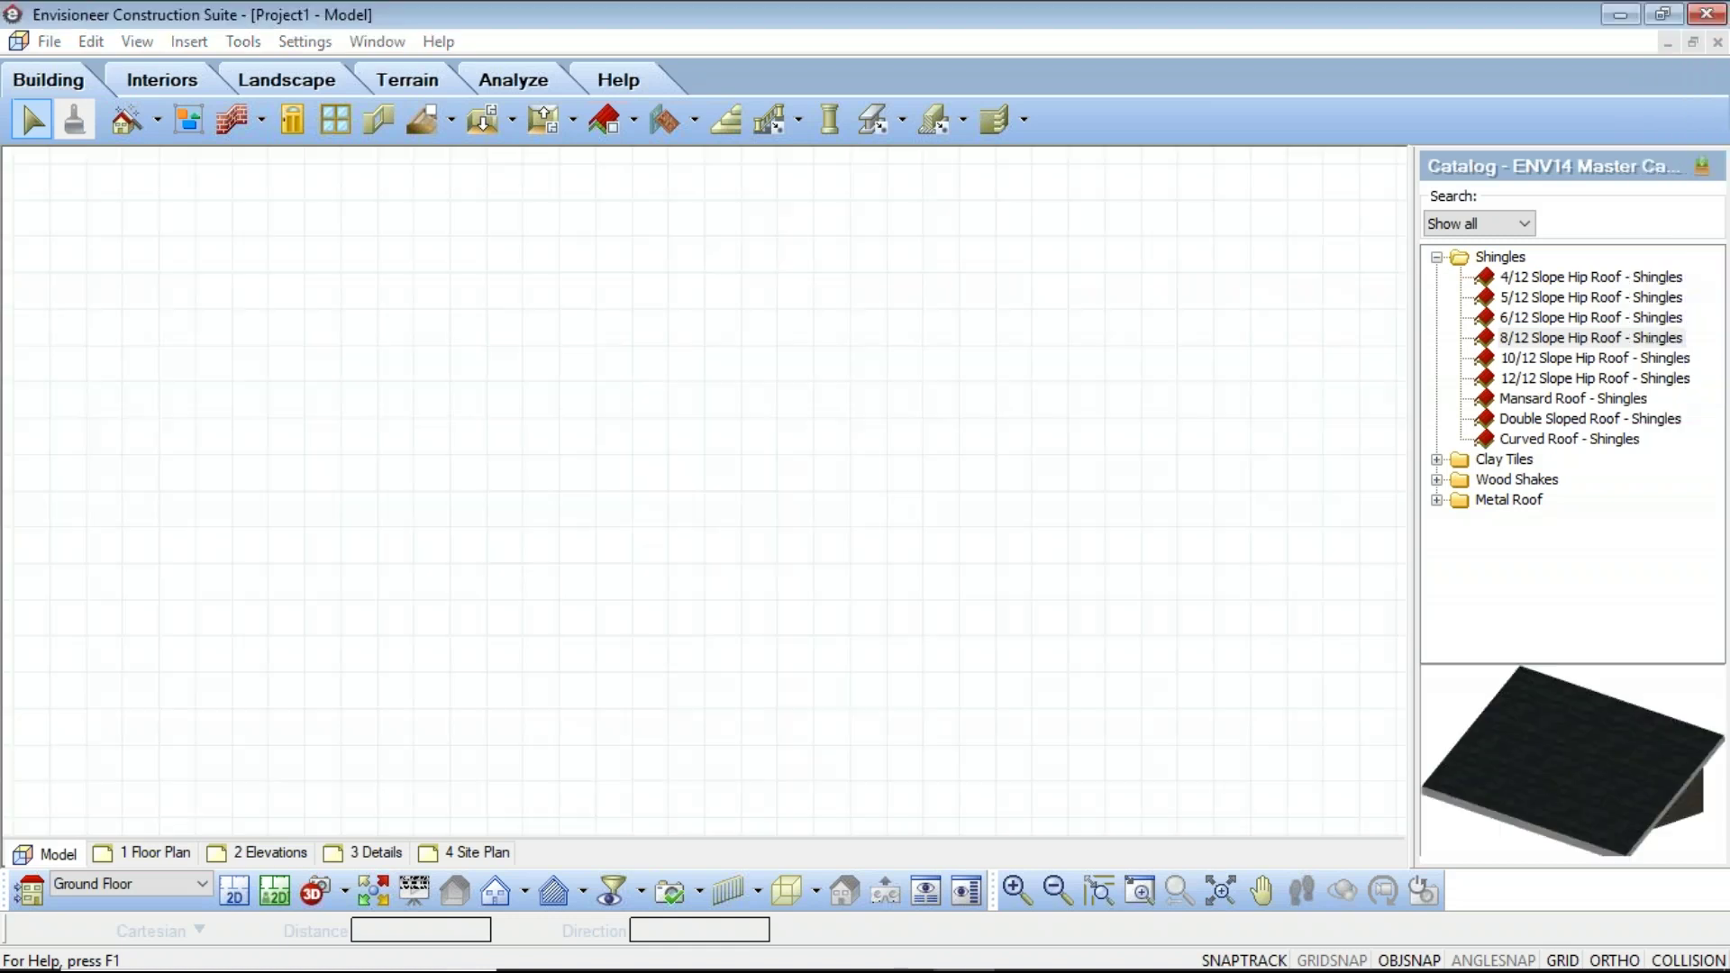
left_click(825, 165)
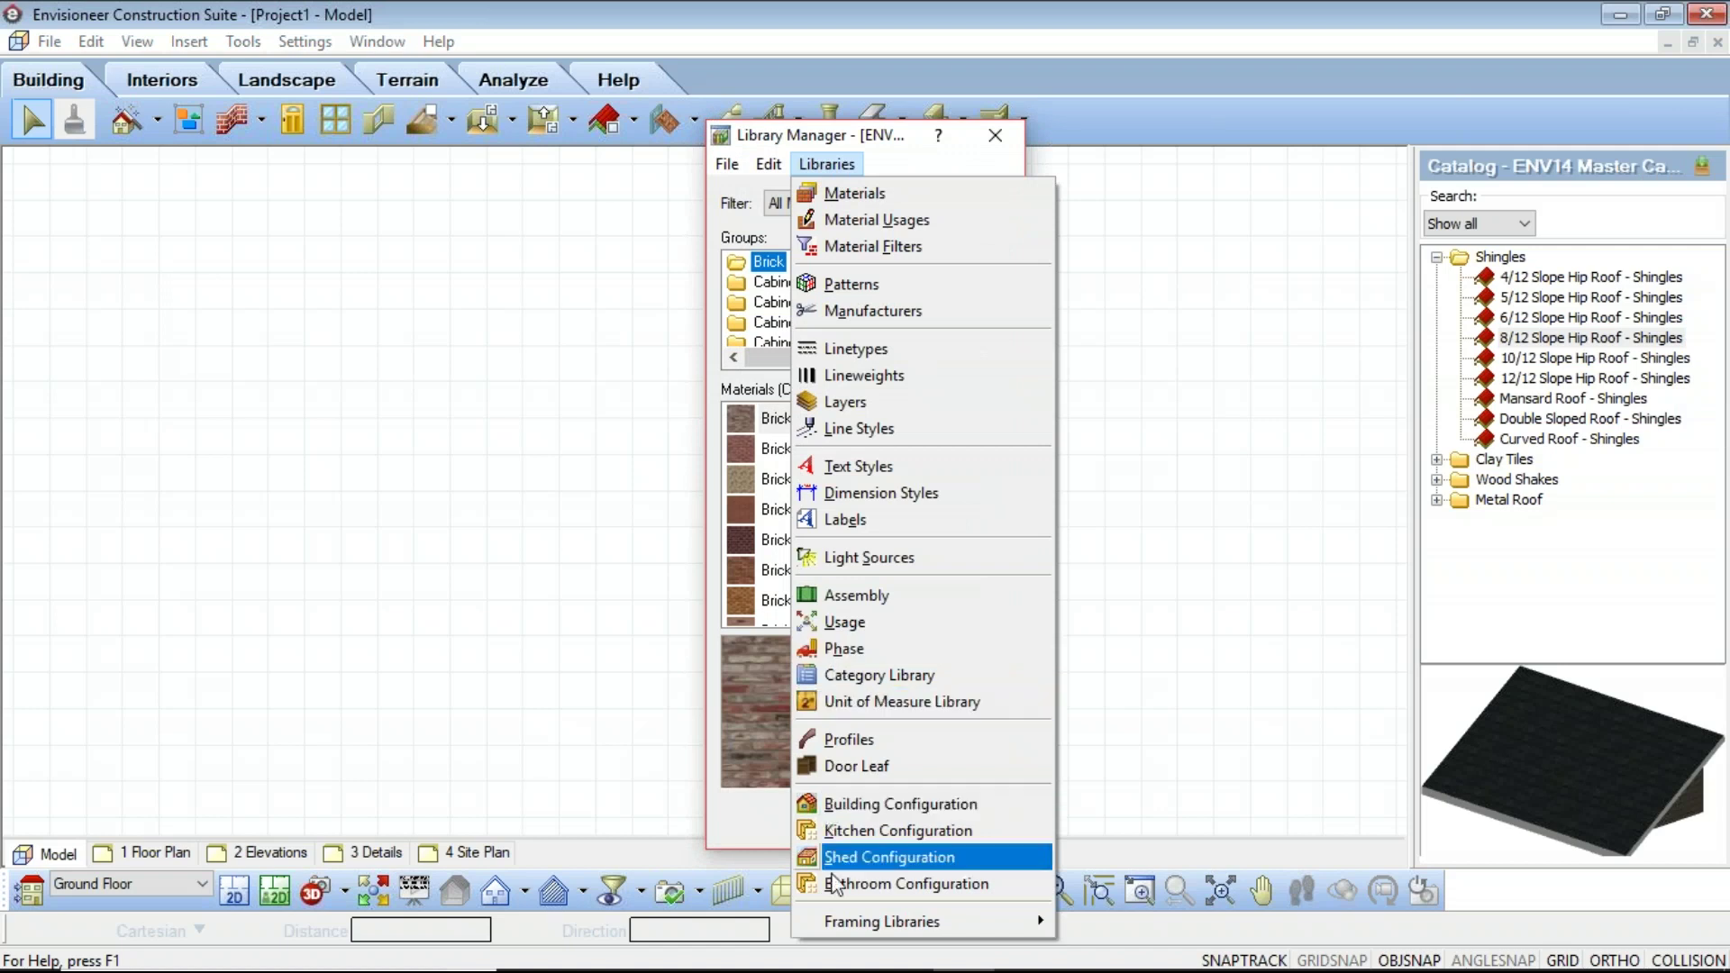
mouse_move(977, 921)
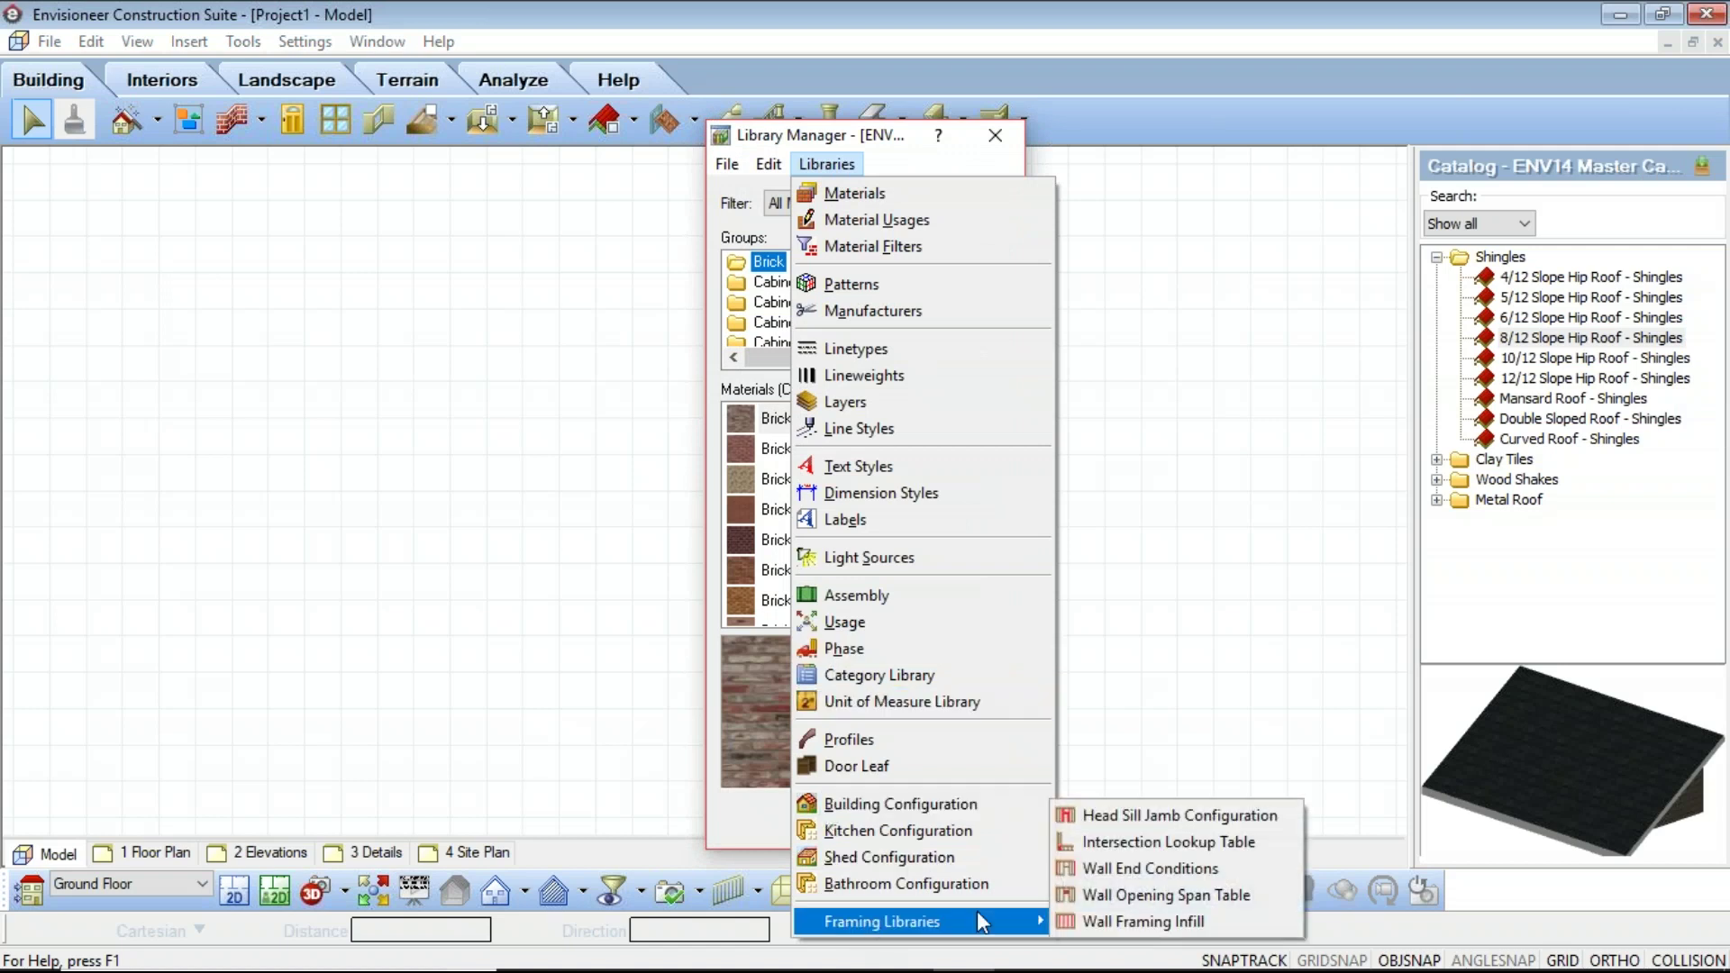
left_click(1162, 870)
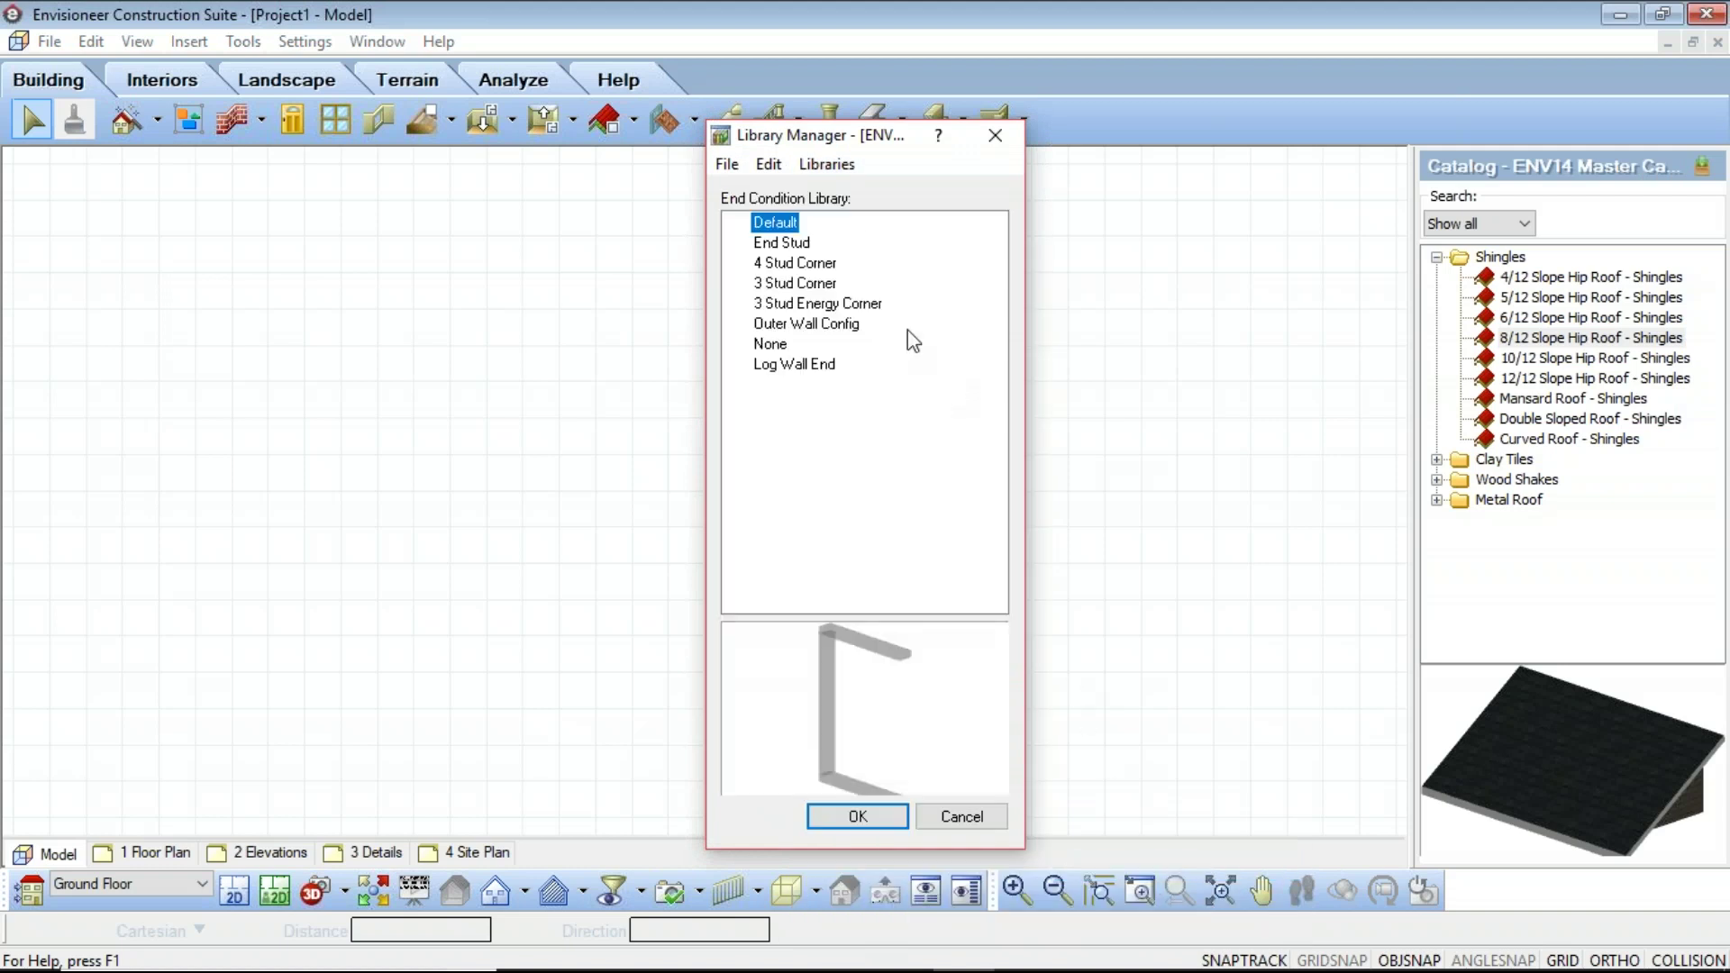
Preview the End Stud, 4 Stud Corner, 3 Stud Corner and 3 Stud Energy Corner end conditions, and open the last one's configuration
left_click(798, 245)
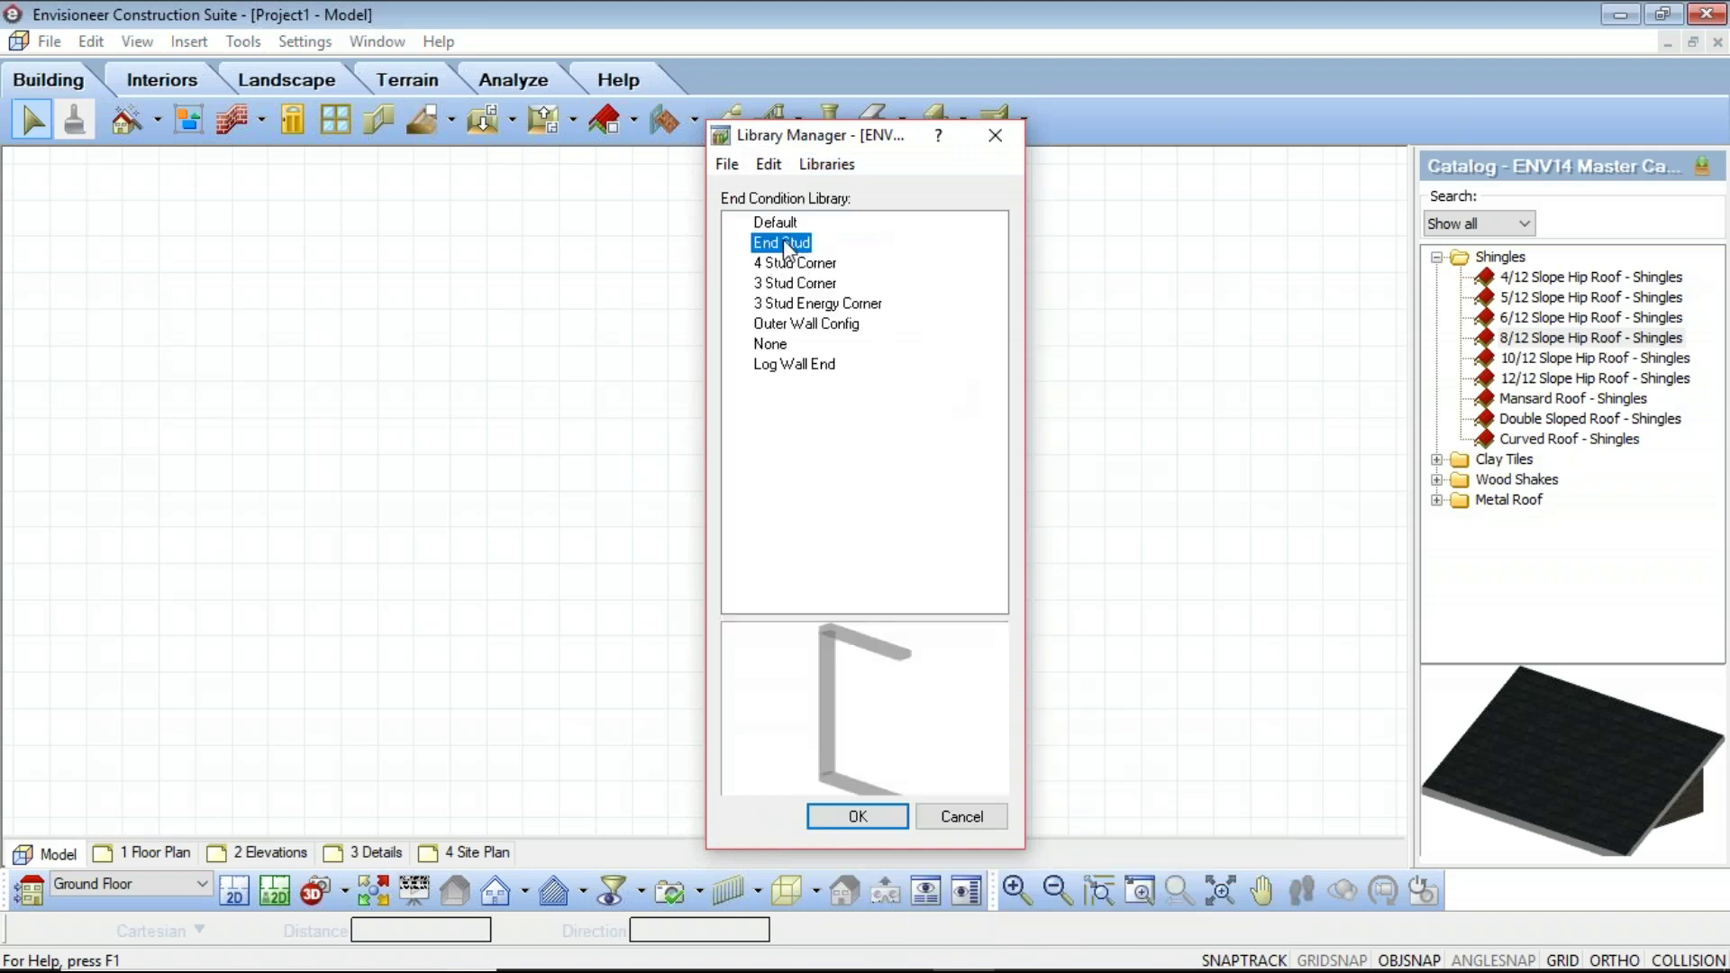
left_click(791, 266)
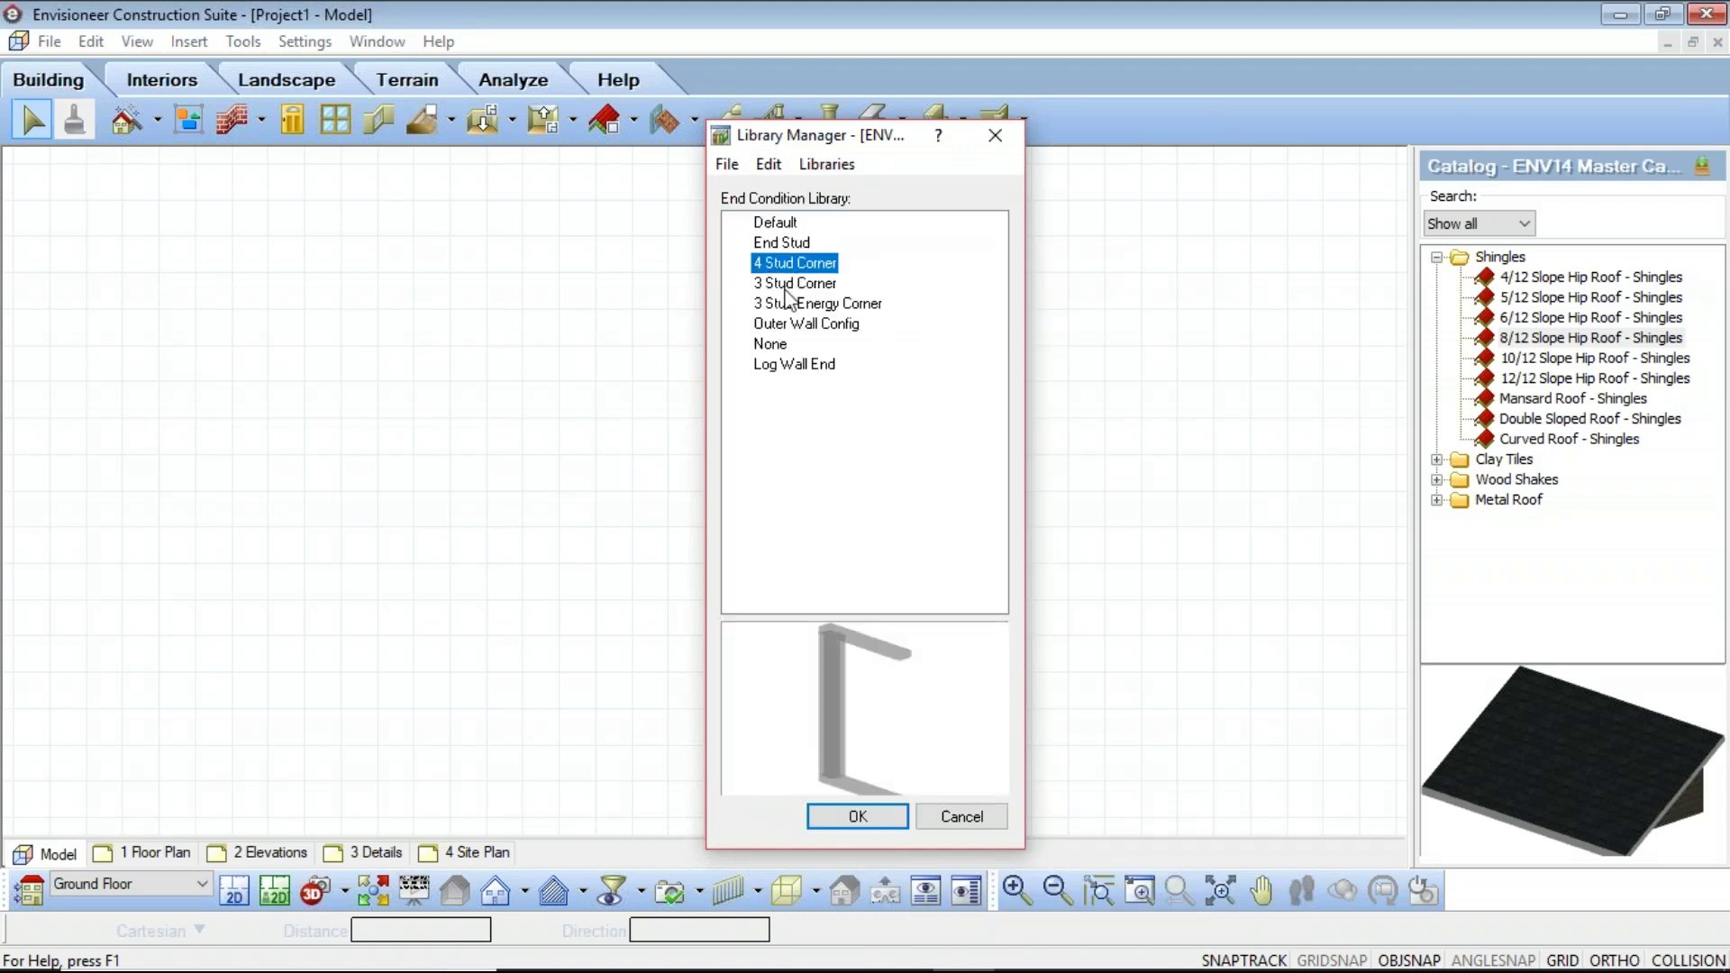
left_click(792, 285)
left_click(782, 307)
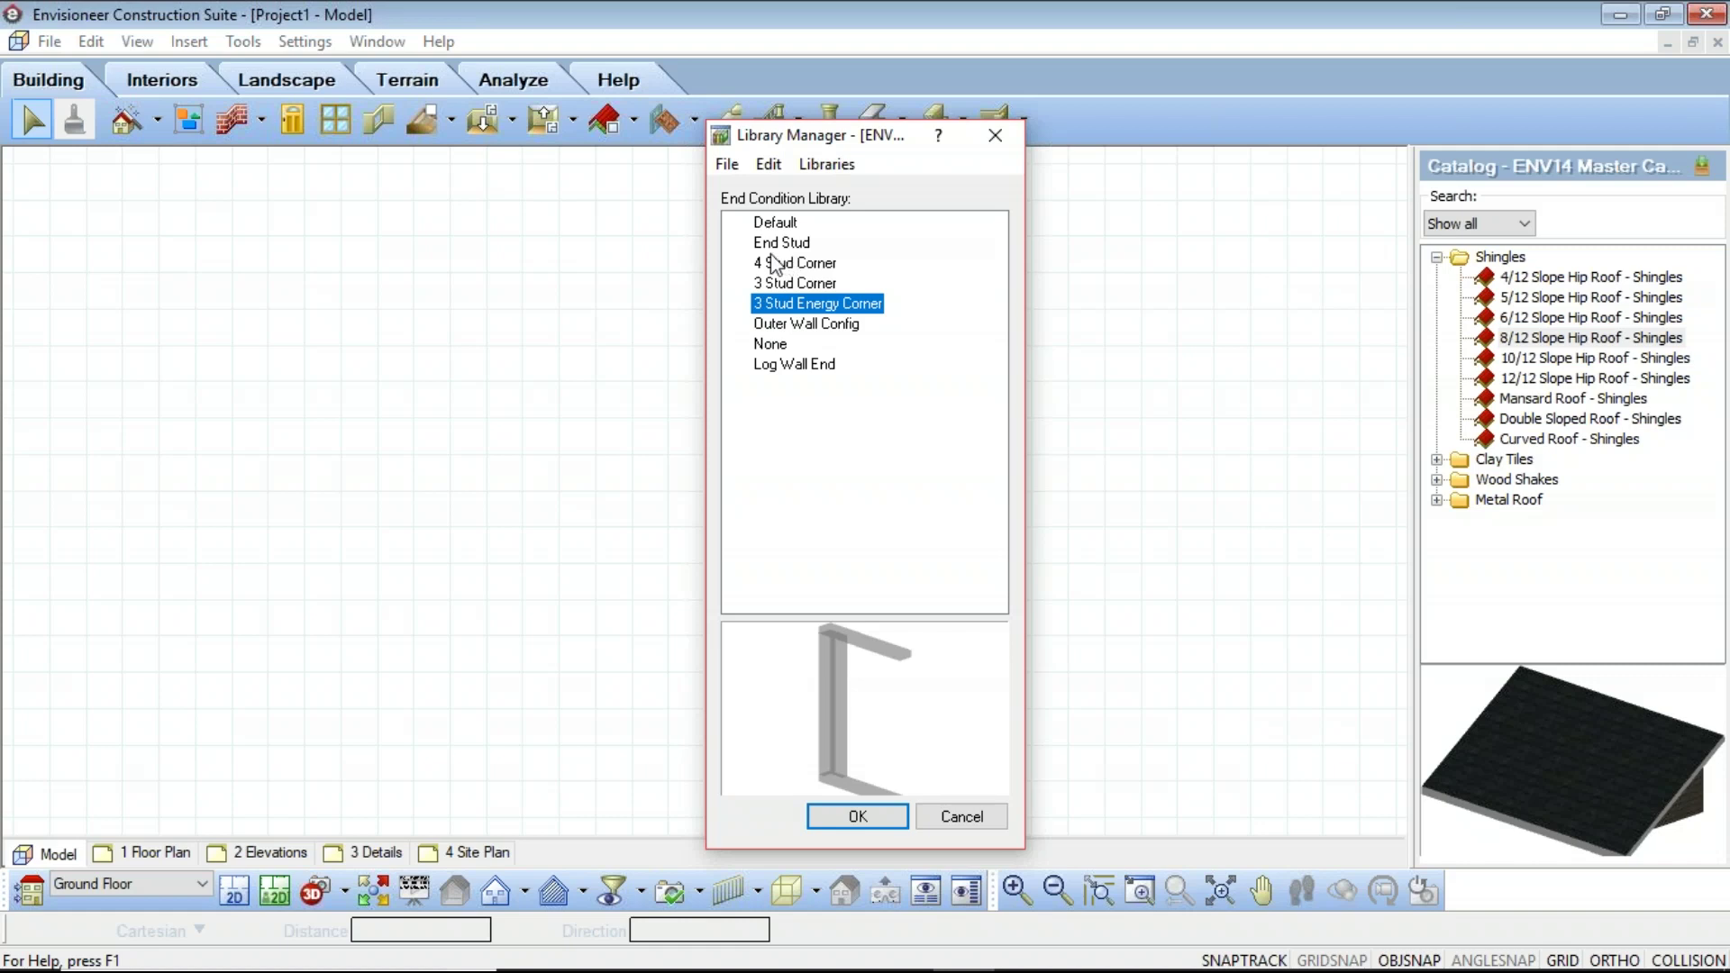
double_click(802, 301)
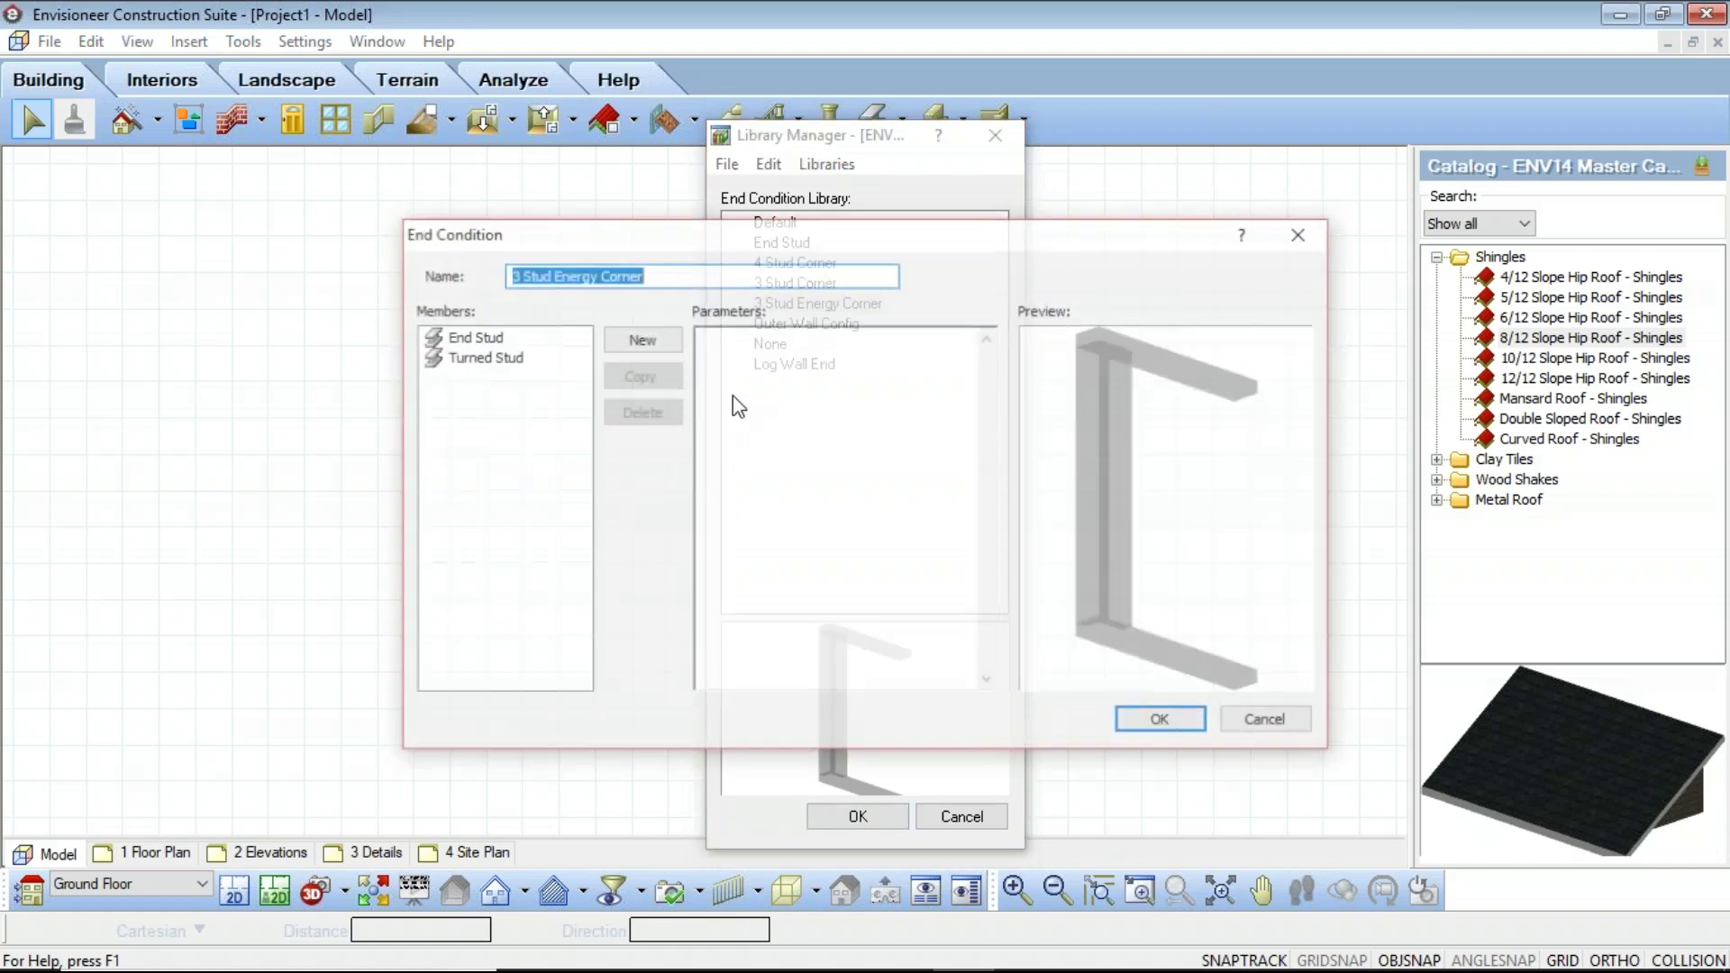
Inspect the 3 Stud Energy Corner preview as Rendered Outline from several angles, then leave the end condition and library without saving
right_click(1108, 429)
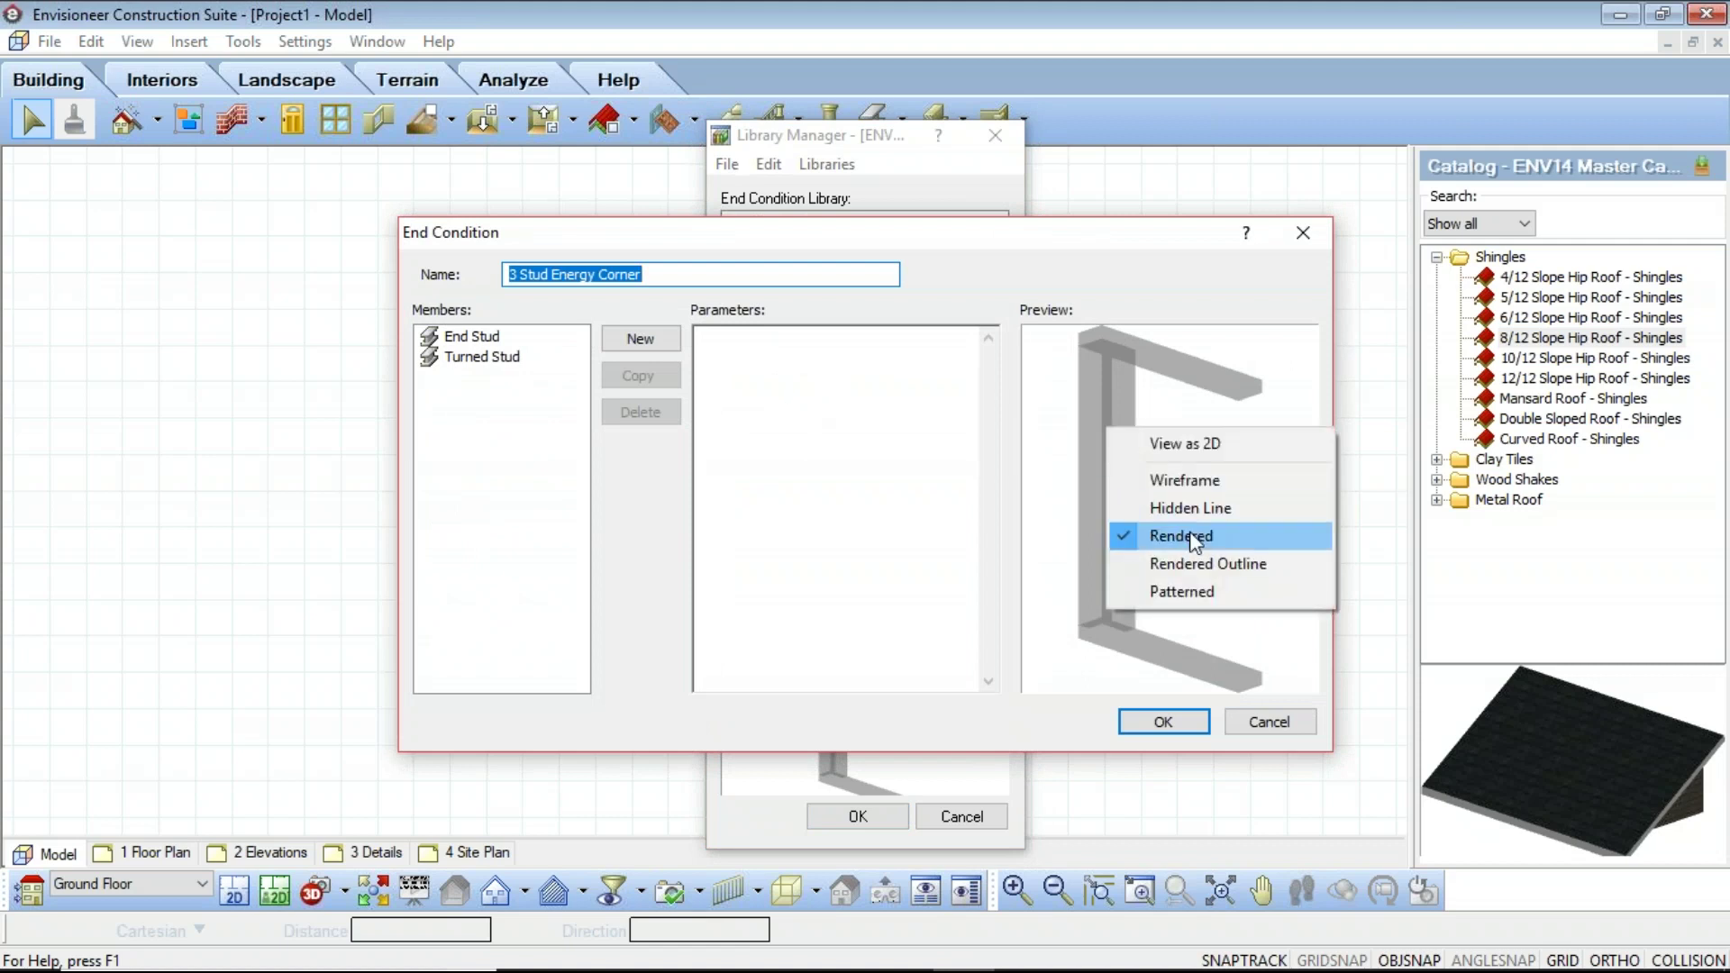
left_click(1198, 564)
mouse_move(1199, 514)
left_mouse_down()
mouse_move(1220, 487)
mouse_move(1132, 491)
mouse_move(1220, 490)
left_mouse_up()
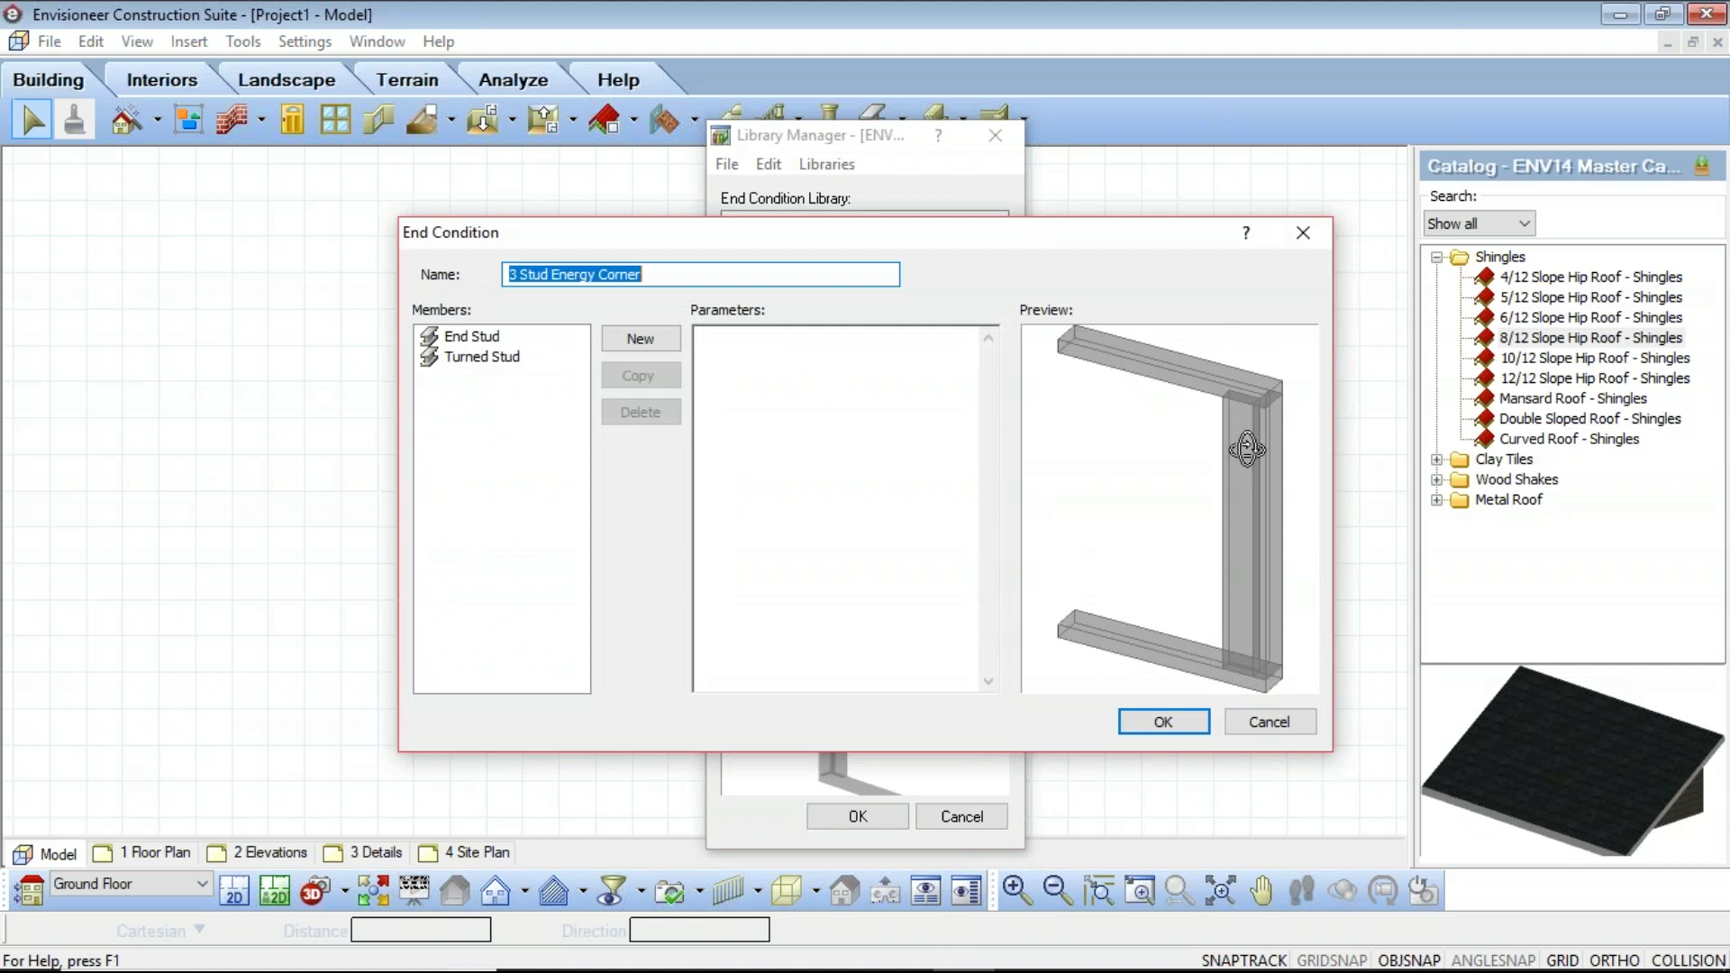
left_click_drag(1268, 406, 1121, 406)
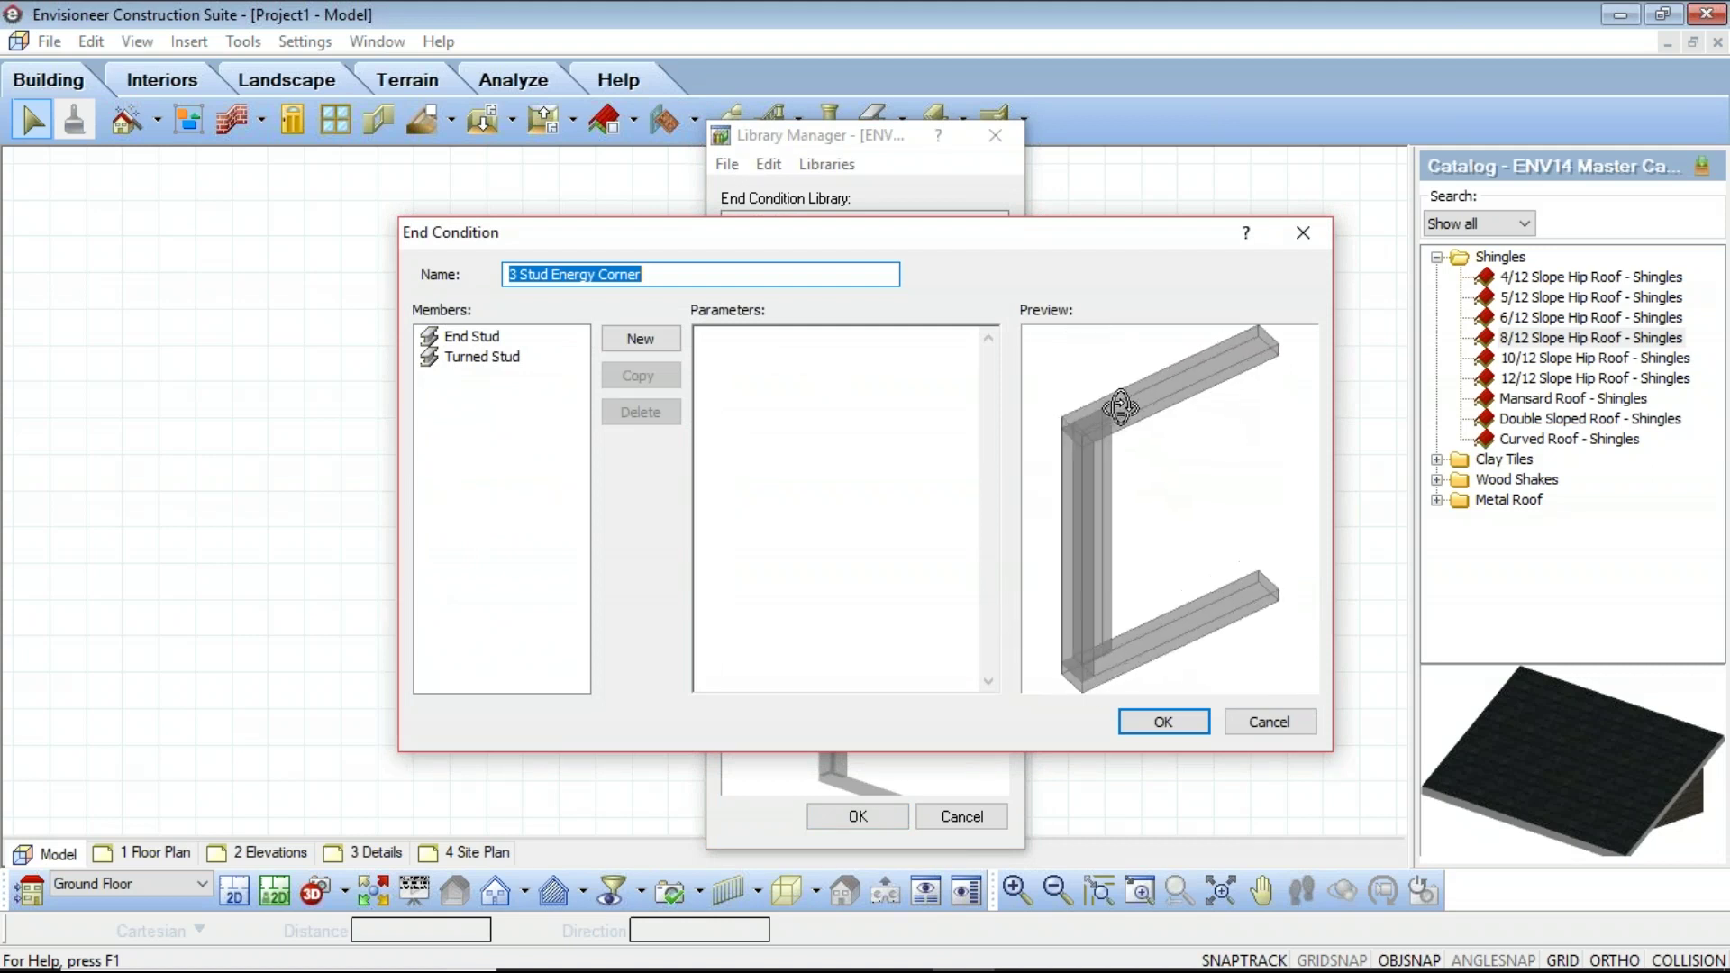
left_click_drag(1193, 592, 1115, 696)
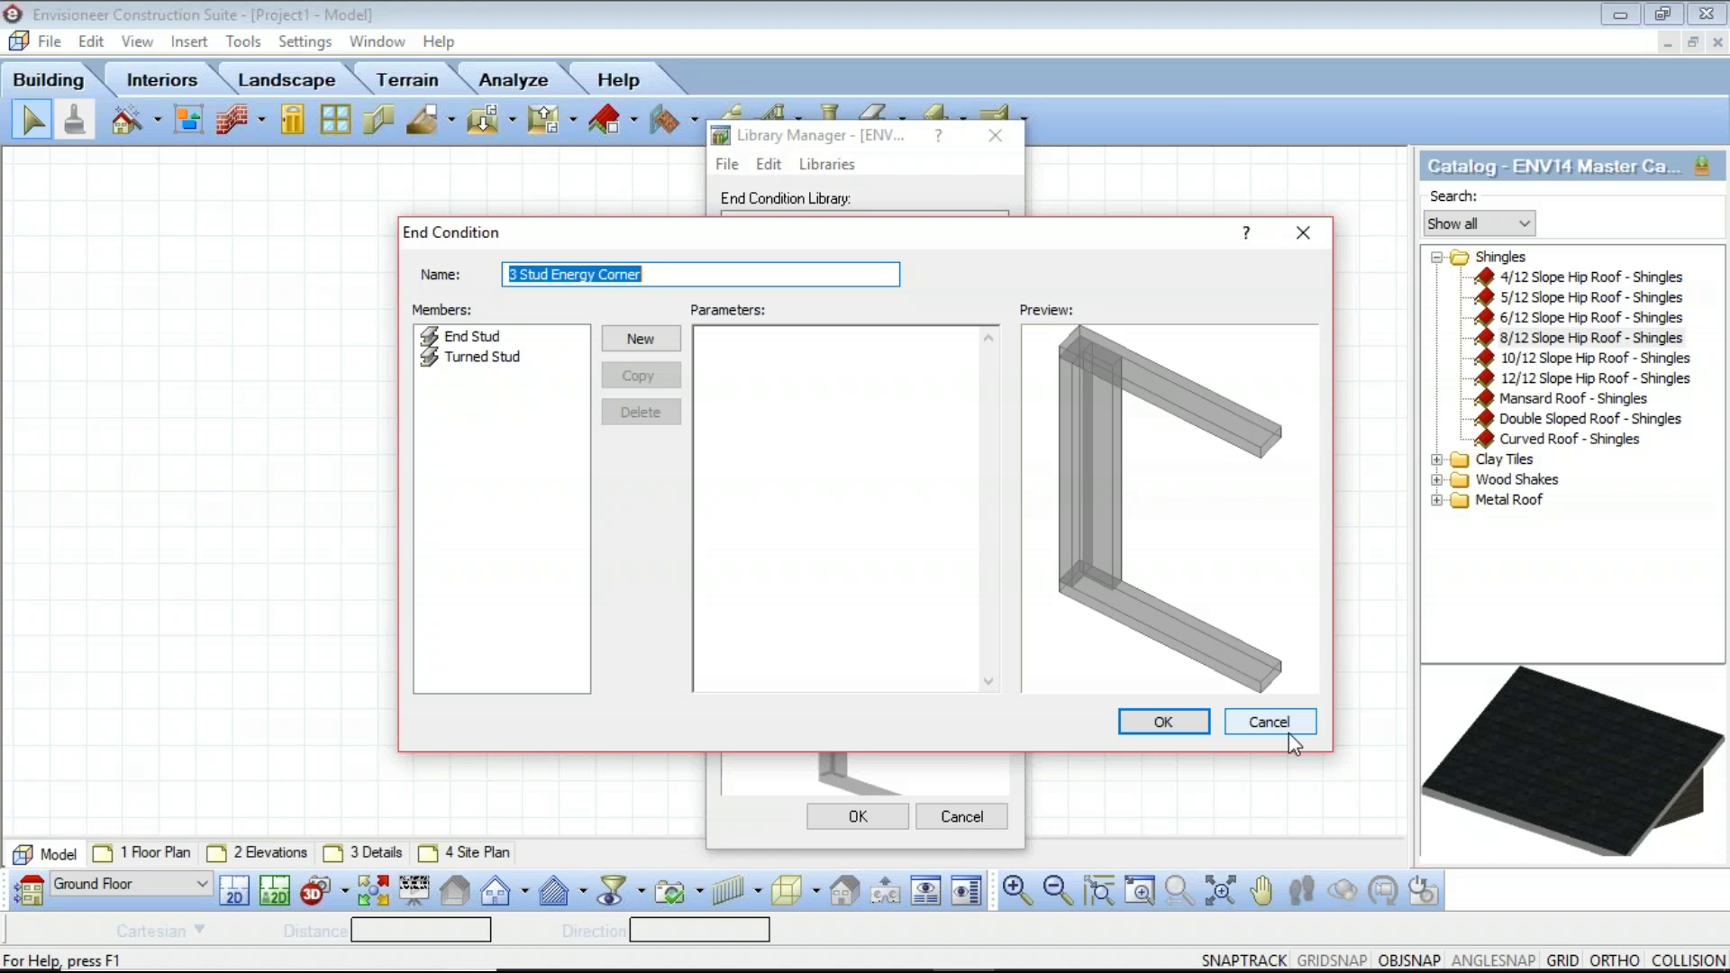
left_click(1183, 722)
left_click(959, 813)
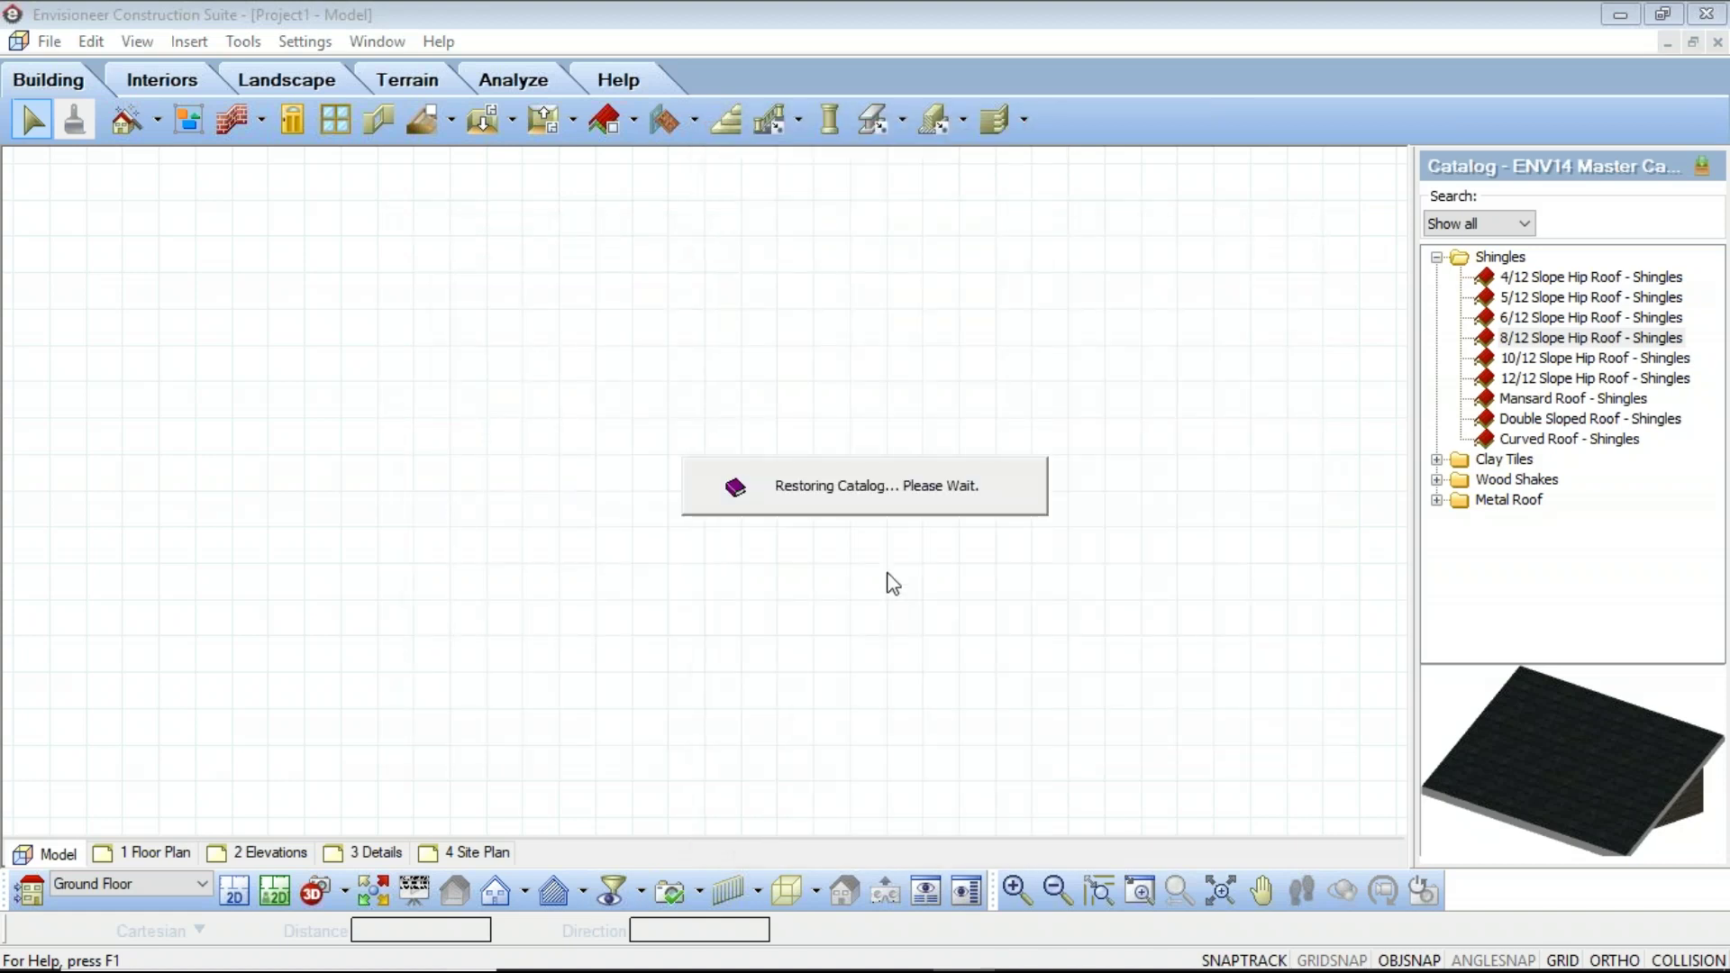
Draw a closed rectangle of 2 x 4 Vinyl Siding walls, about 23 by 24 feet, on the Ground Floor
left_click(233, 119)
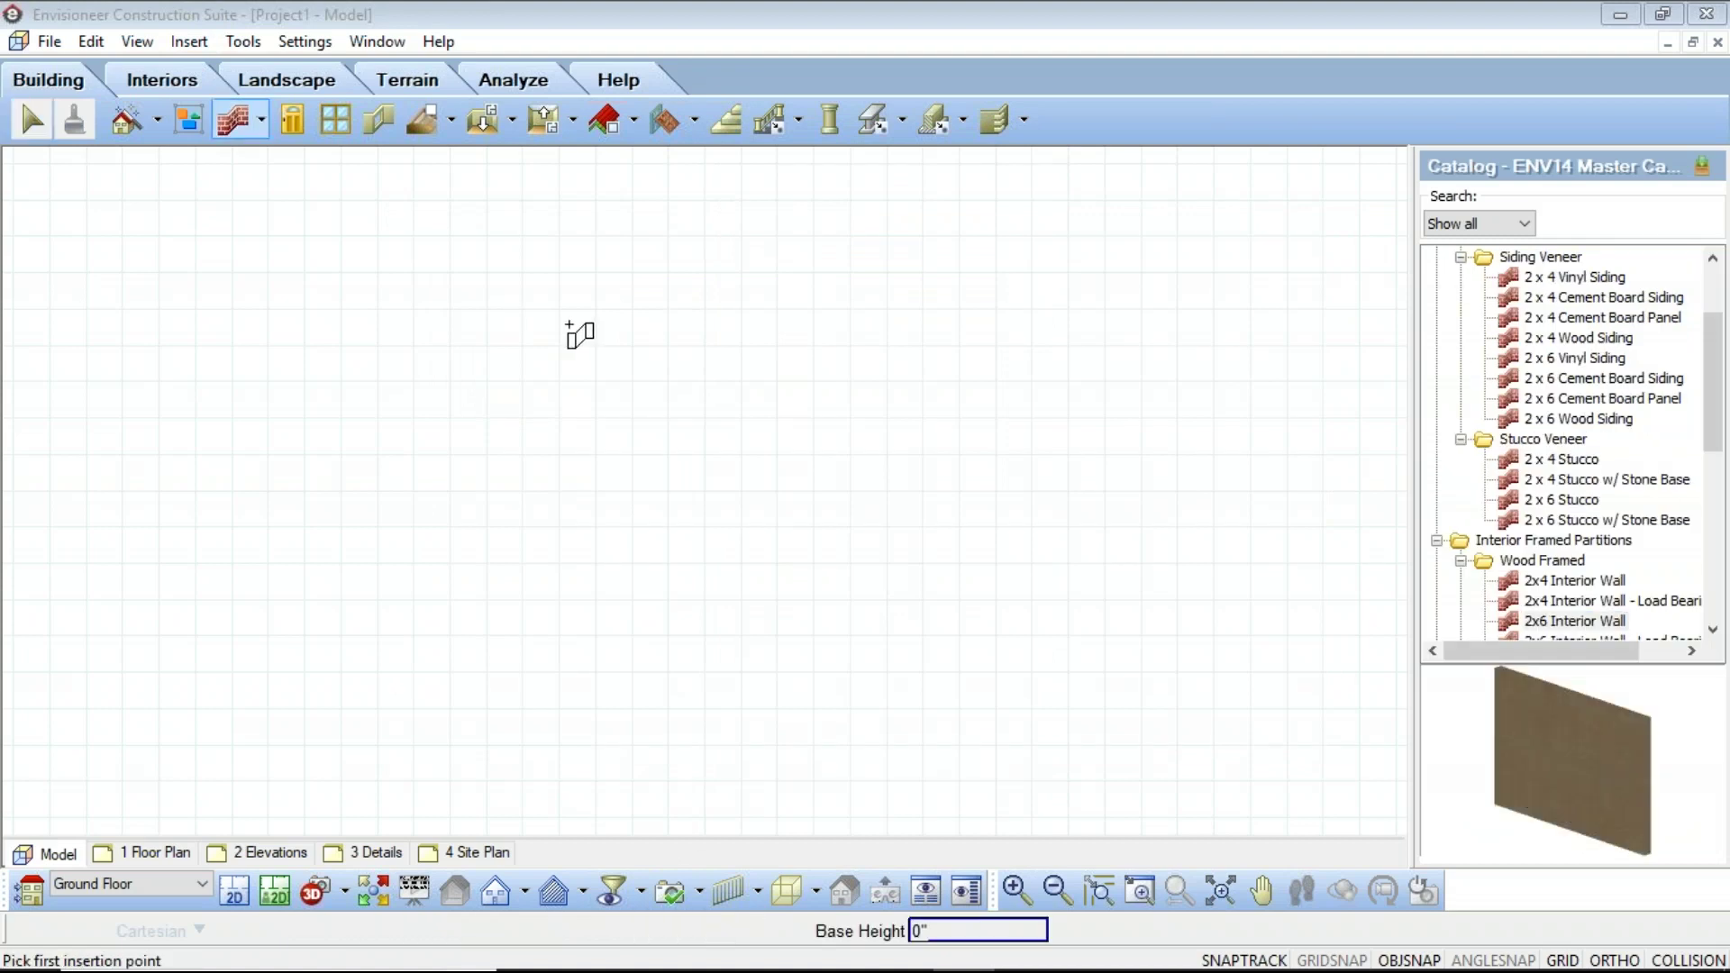
left_click(1579, 277)
left_click(685, 330)
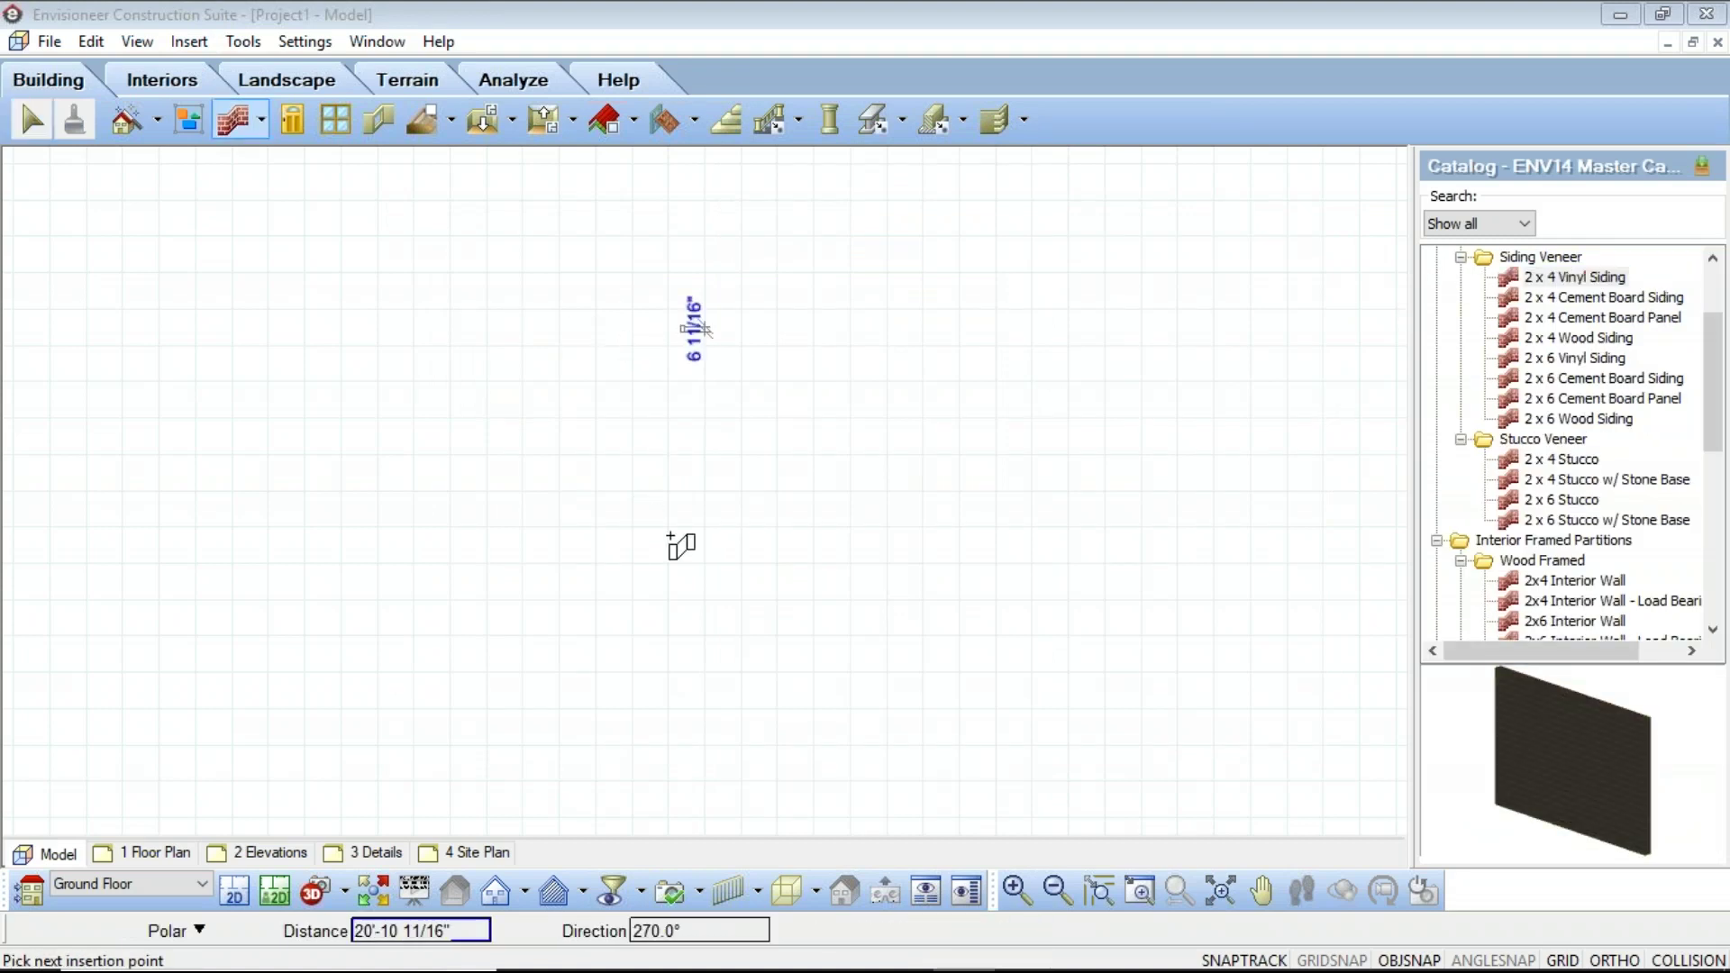
left_click(695, 545)
left_click(892, 542)
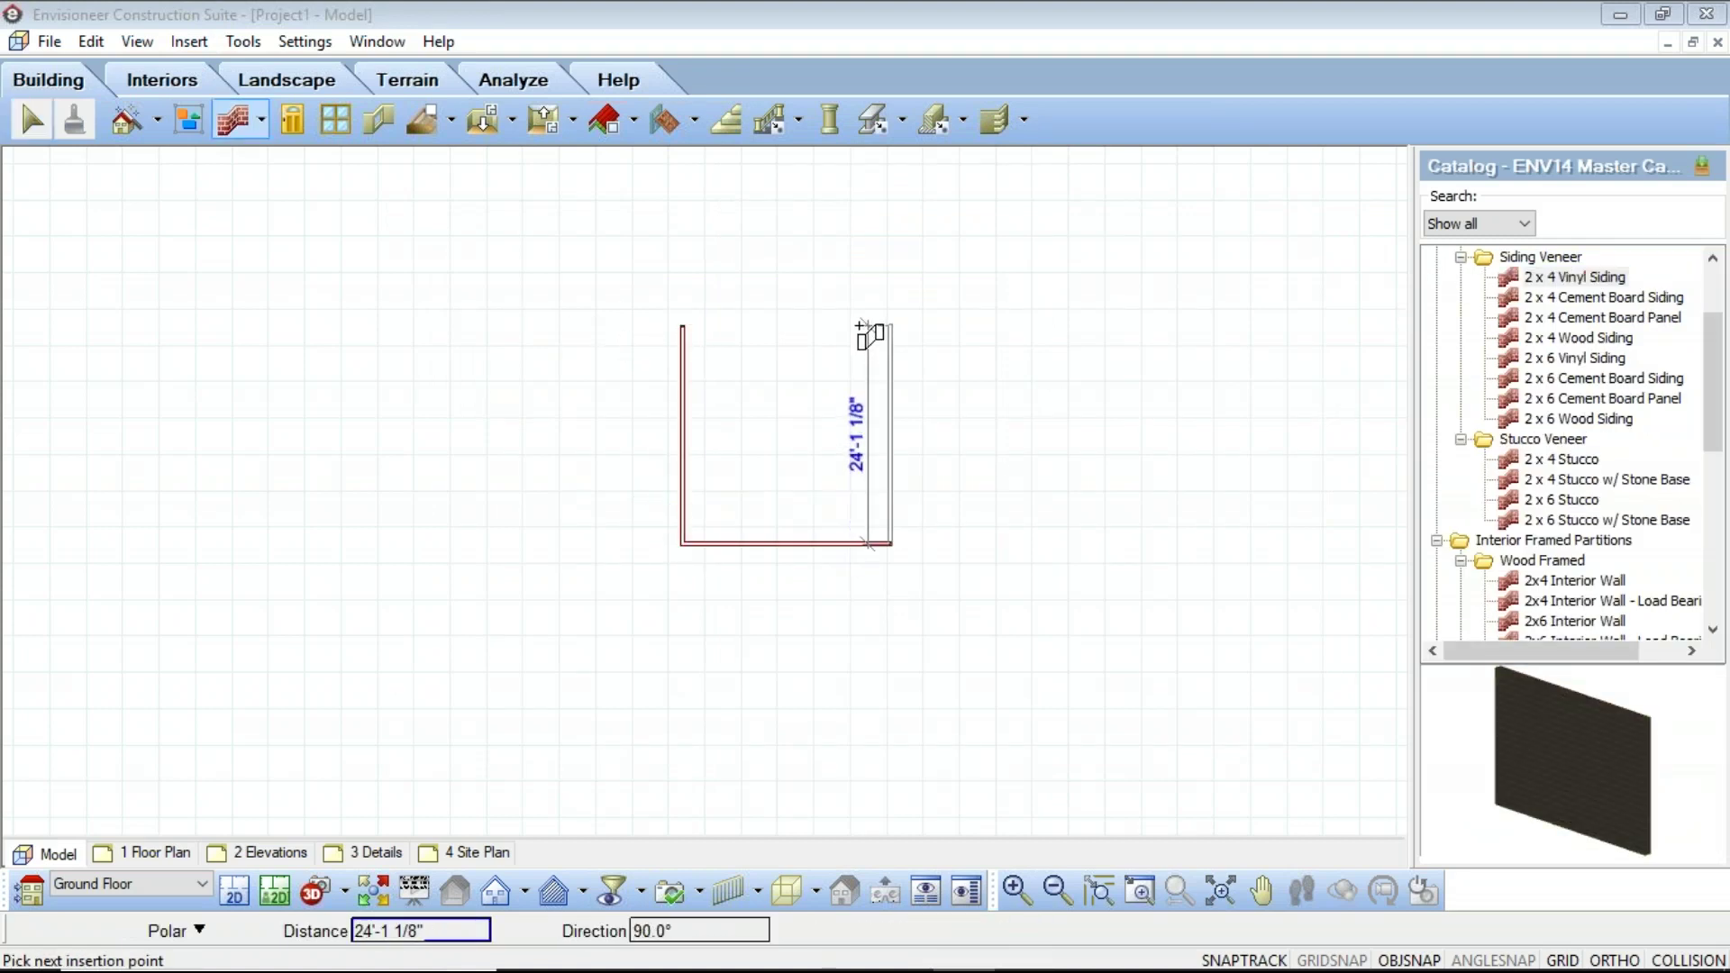
left_click(687, 332)
left_click(685, 329)
right_click(761, 309)
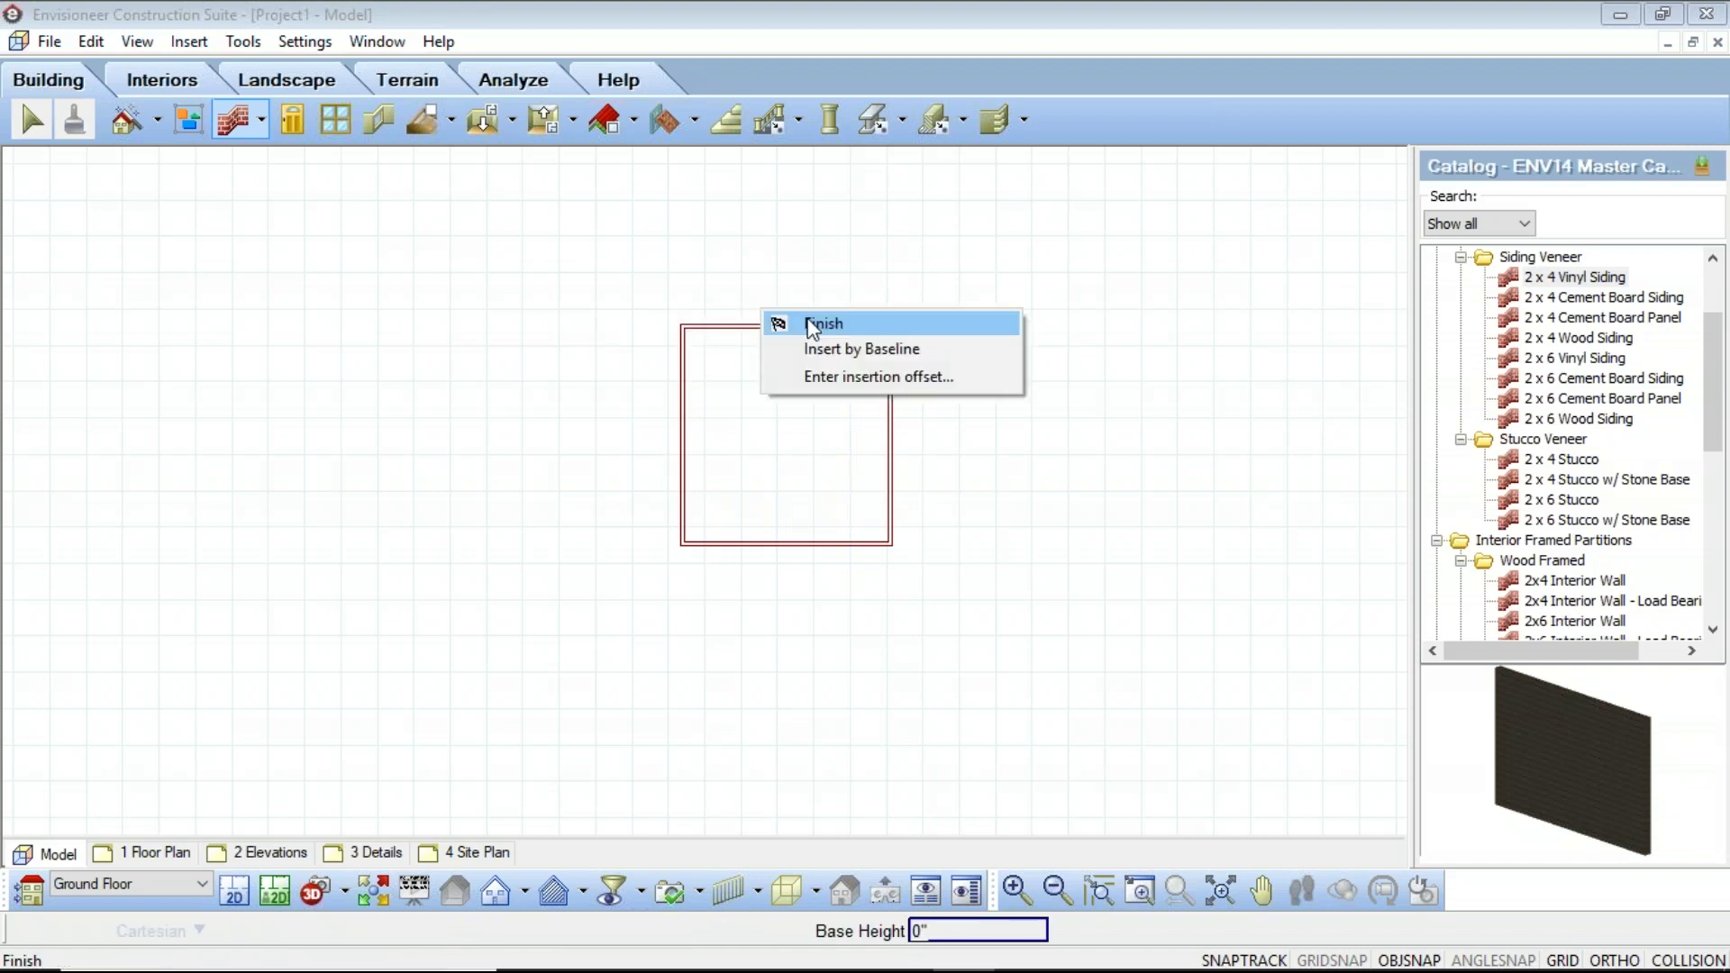
left_click(820, 323)
Turn on framing mode and examine the framing at the upper-left wall corner
scroll(712, 388, "up", 2)
scroll(676, 378, "up", 2)
left_click(728, 890)
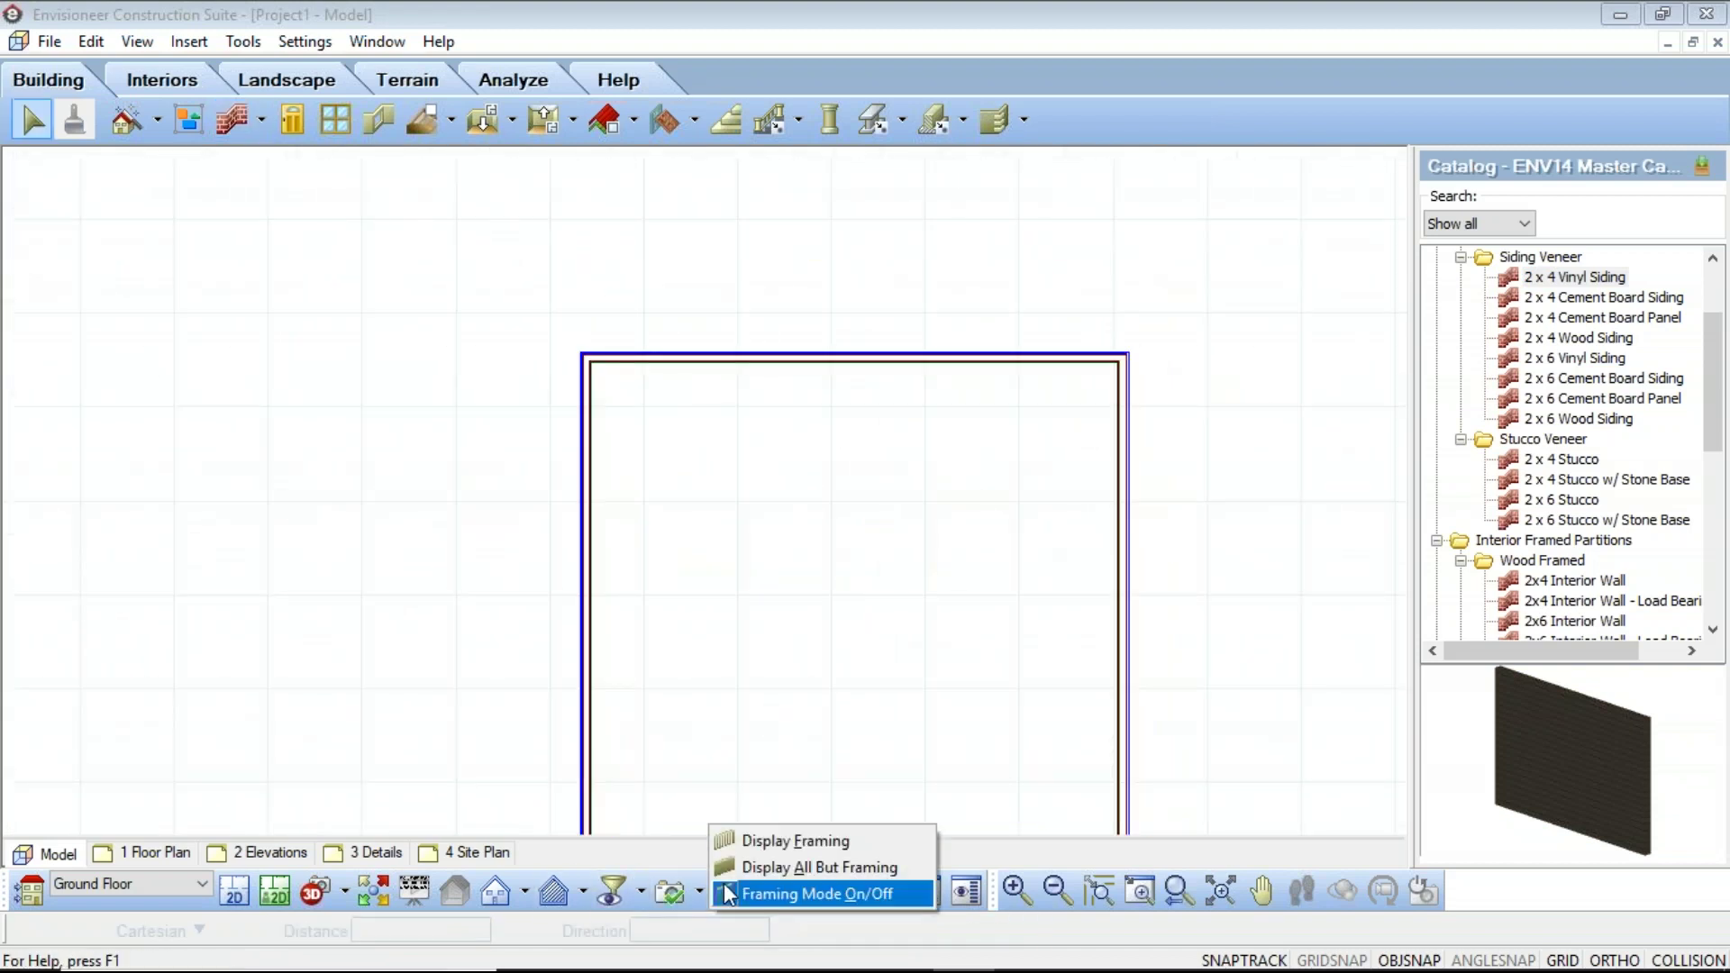
left_click(726, 892)
scroll(656, 445, "up", 4)
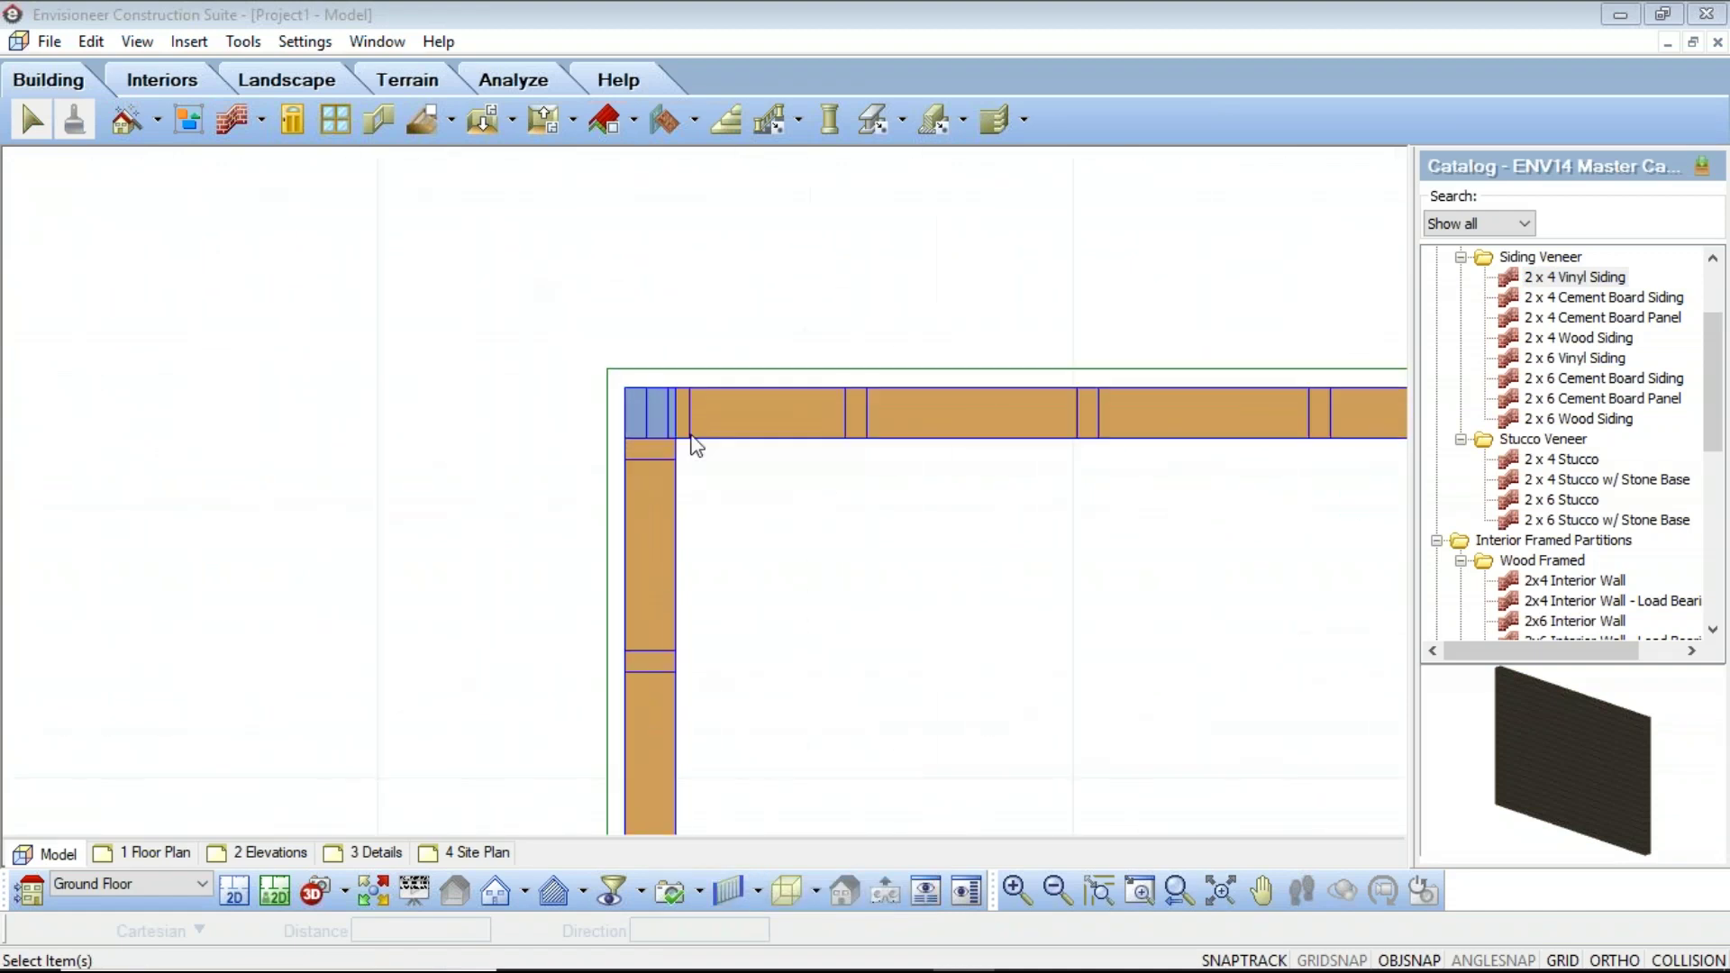
scroll(690, 437, "up", 2)
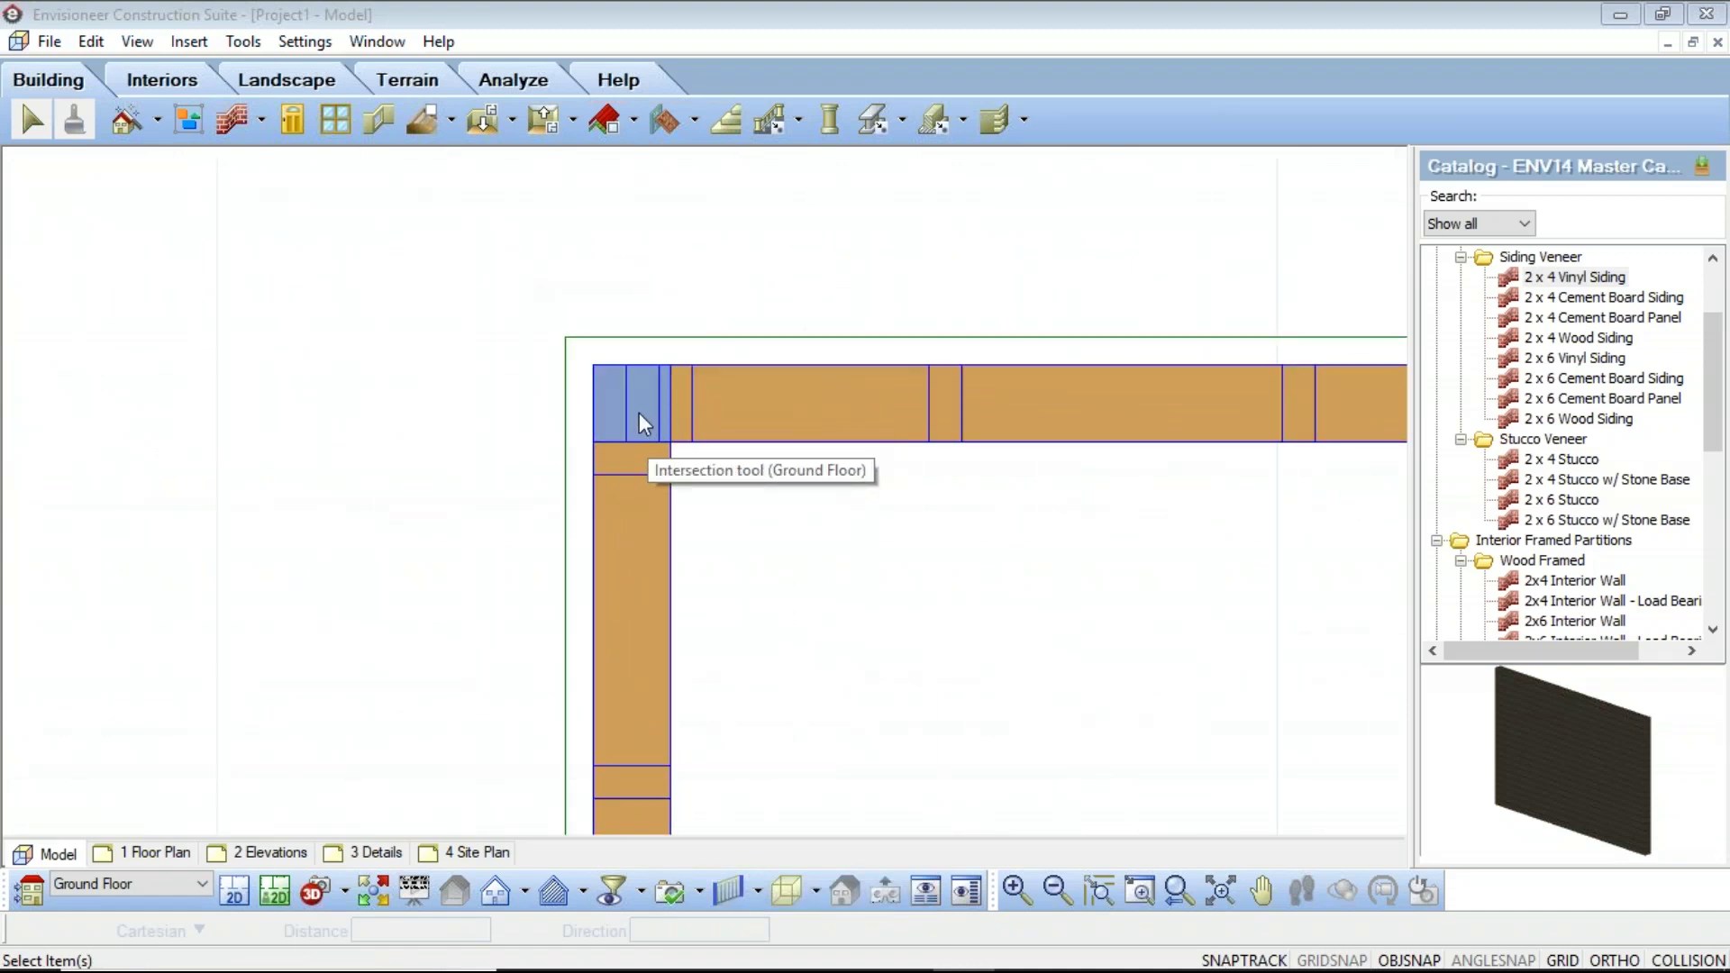
scroll(631, 417, "down", 3)
scroll(622, 405, "up", 3)
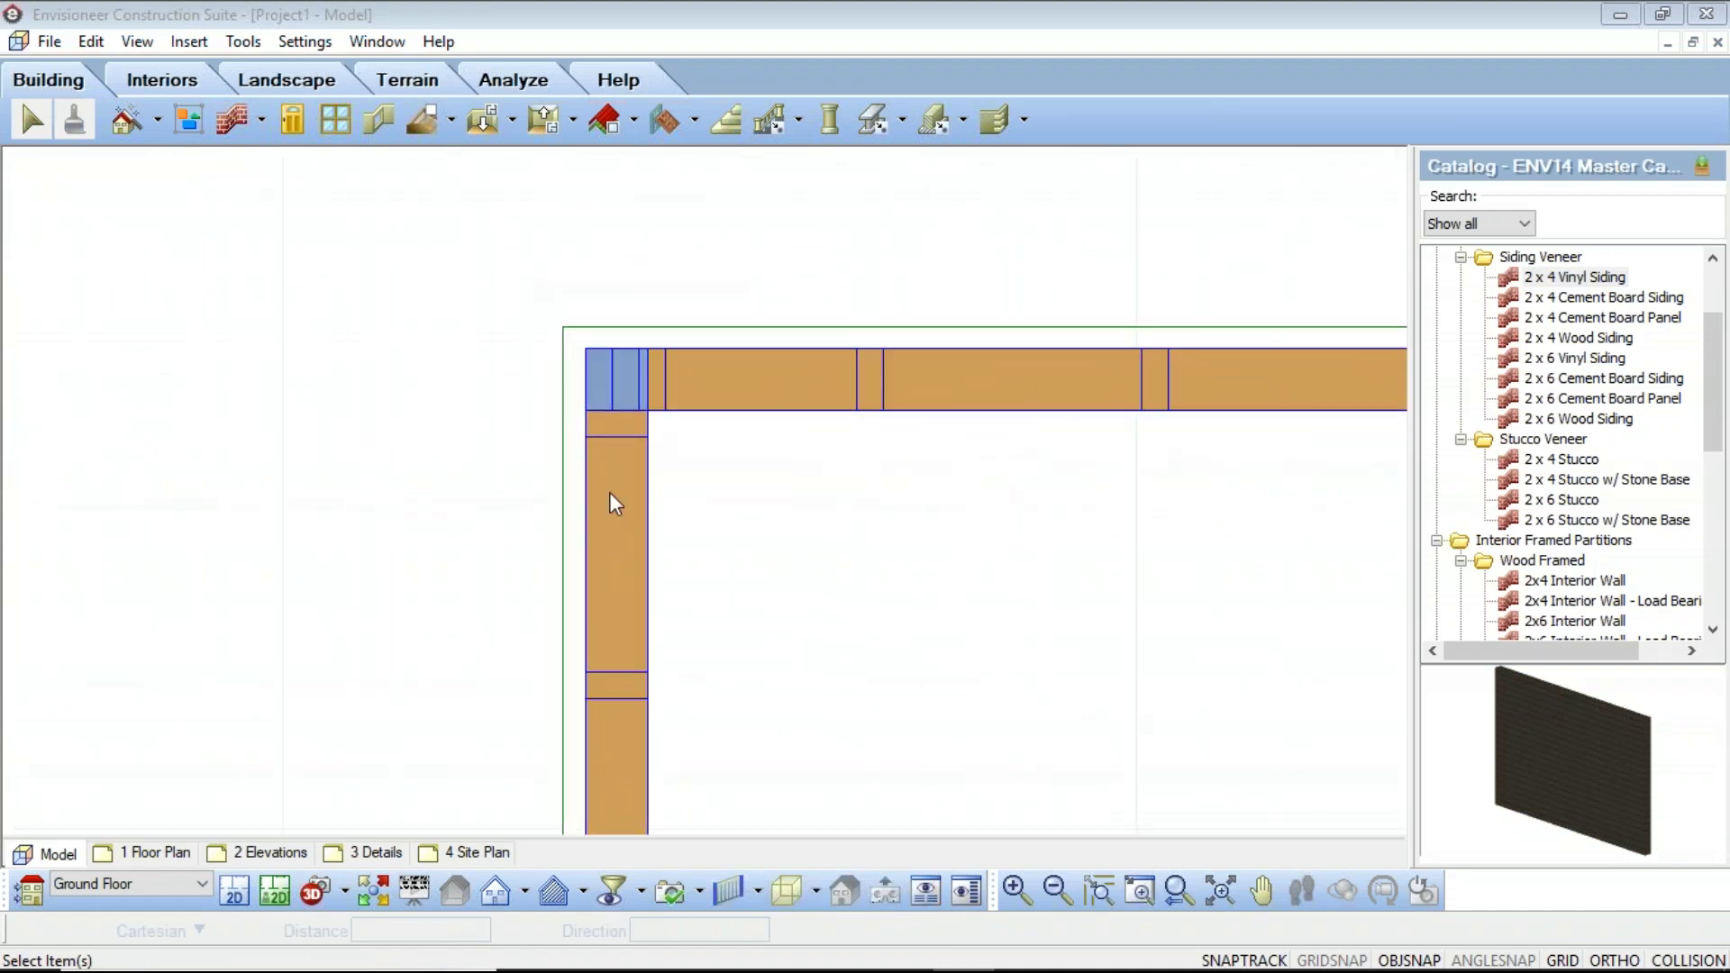
Inspect the upper-left corner's intersection in Rendered Outline, show its Custom configurations, and close it without applying changes
double_click(629, 394)
mouse_move(971, 434)
right_mouse_down()
mouse_move(1132, 451)
mouse_move(995, 432)
right_mouse_up()
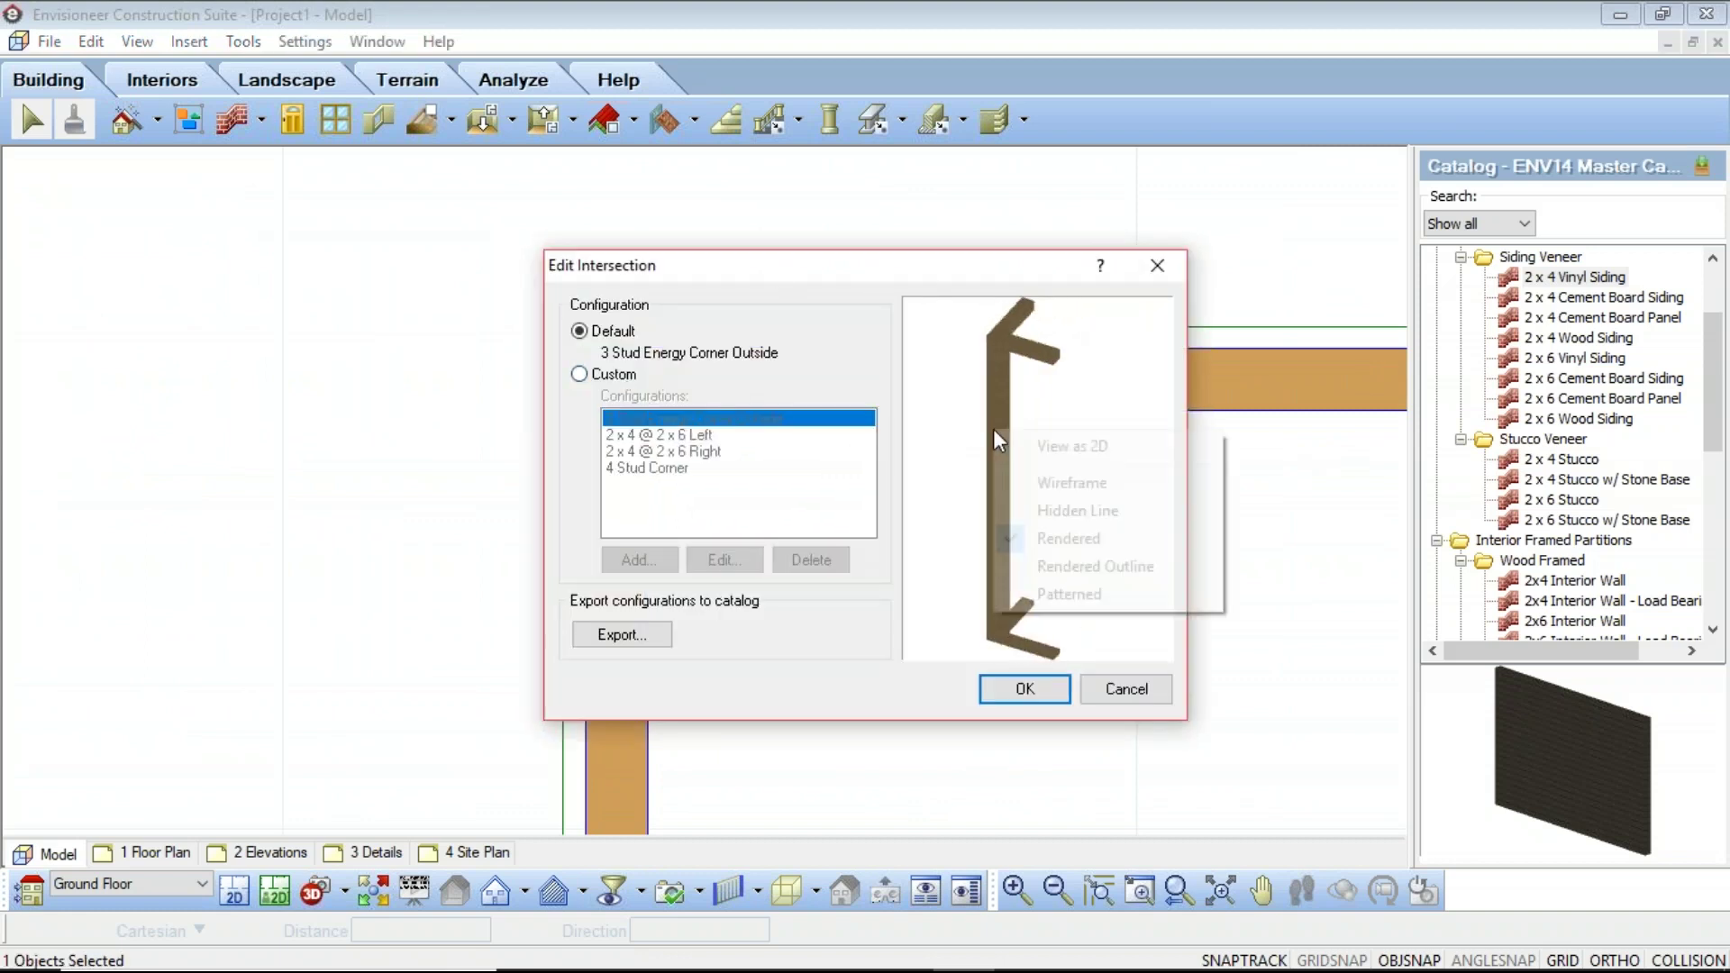
left_click(1118, 574)
left_click_drag(1024, 471, 1069, 466)
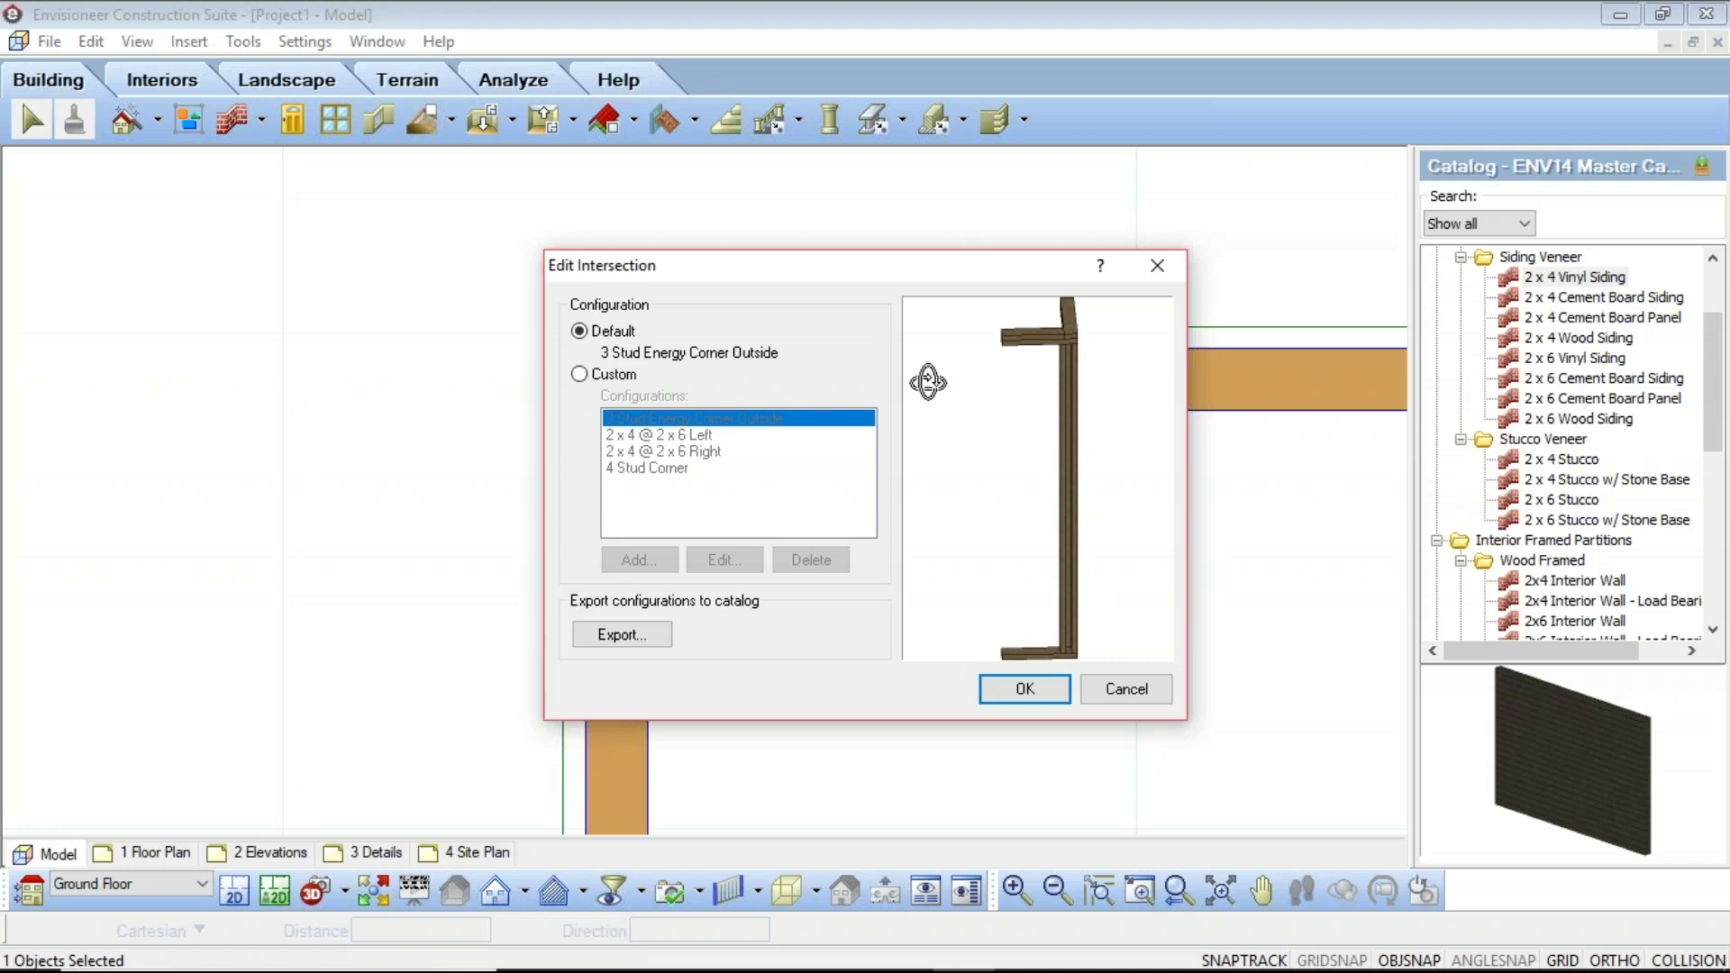
left_click(581, 377)
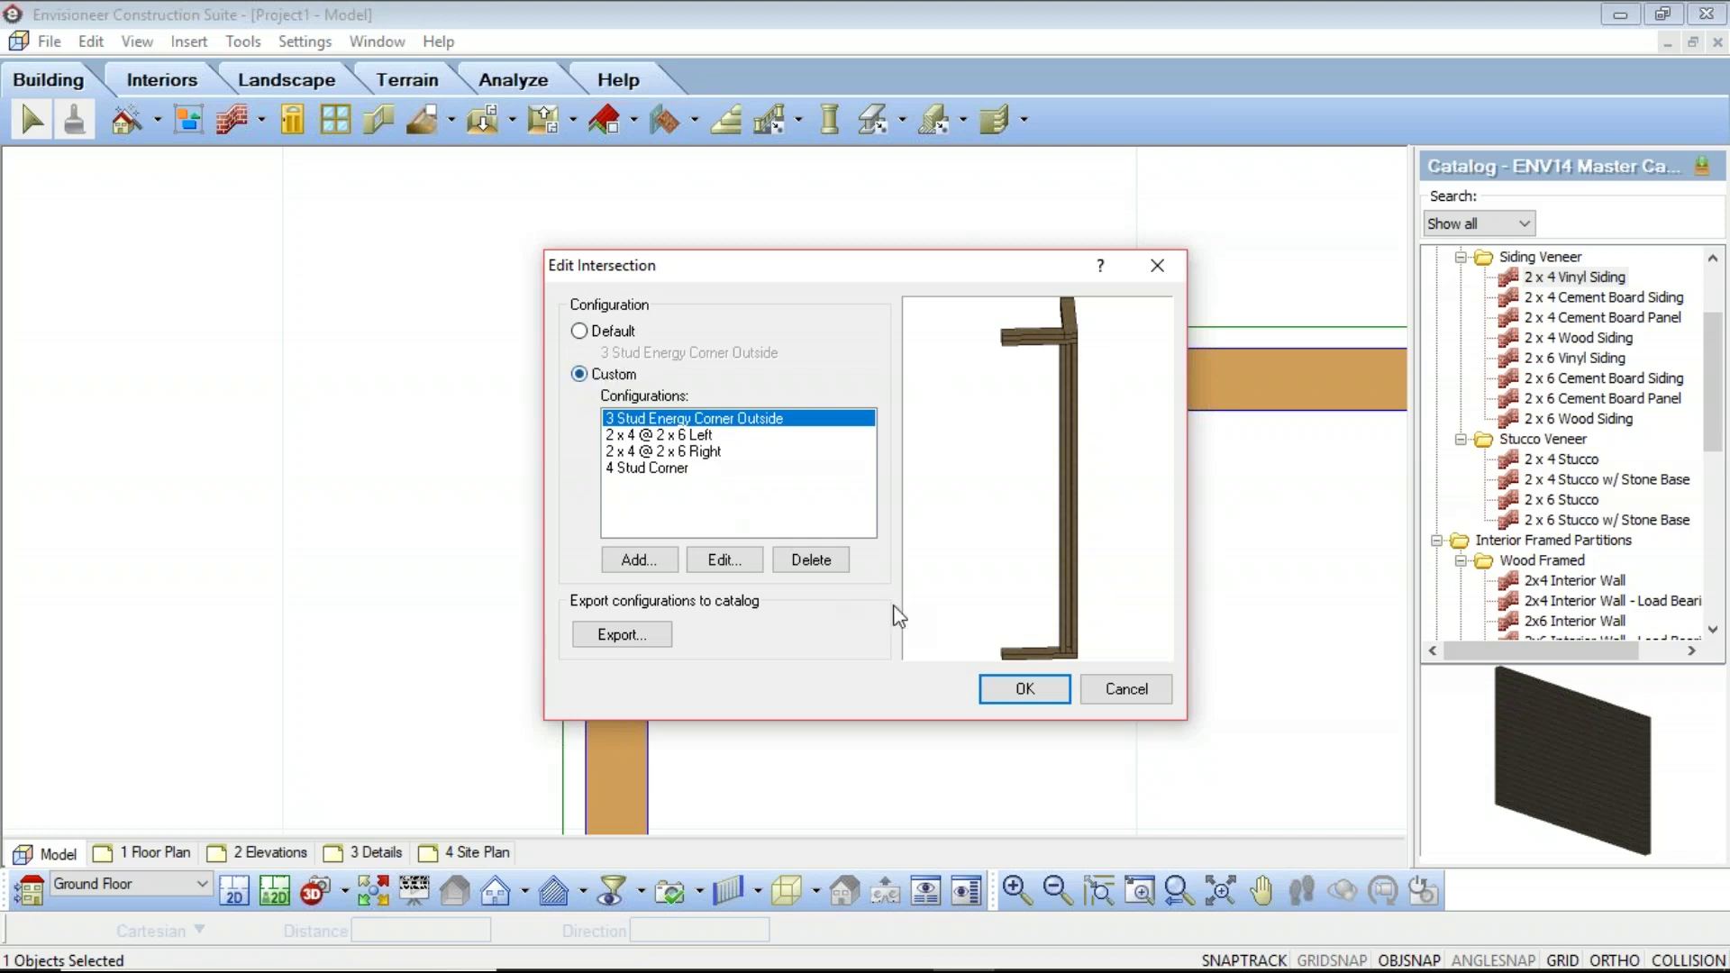
left_click(1138, 698)
Bring the whole rectangle of walls back into view and turn off framing mode
scroll(663, 410, "down", 5)
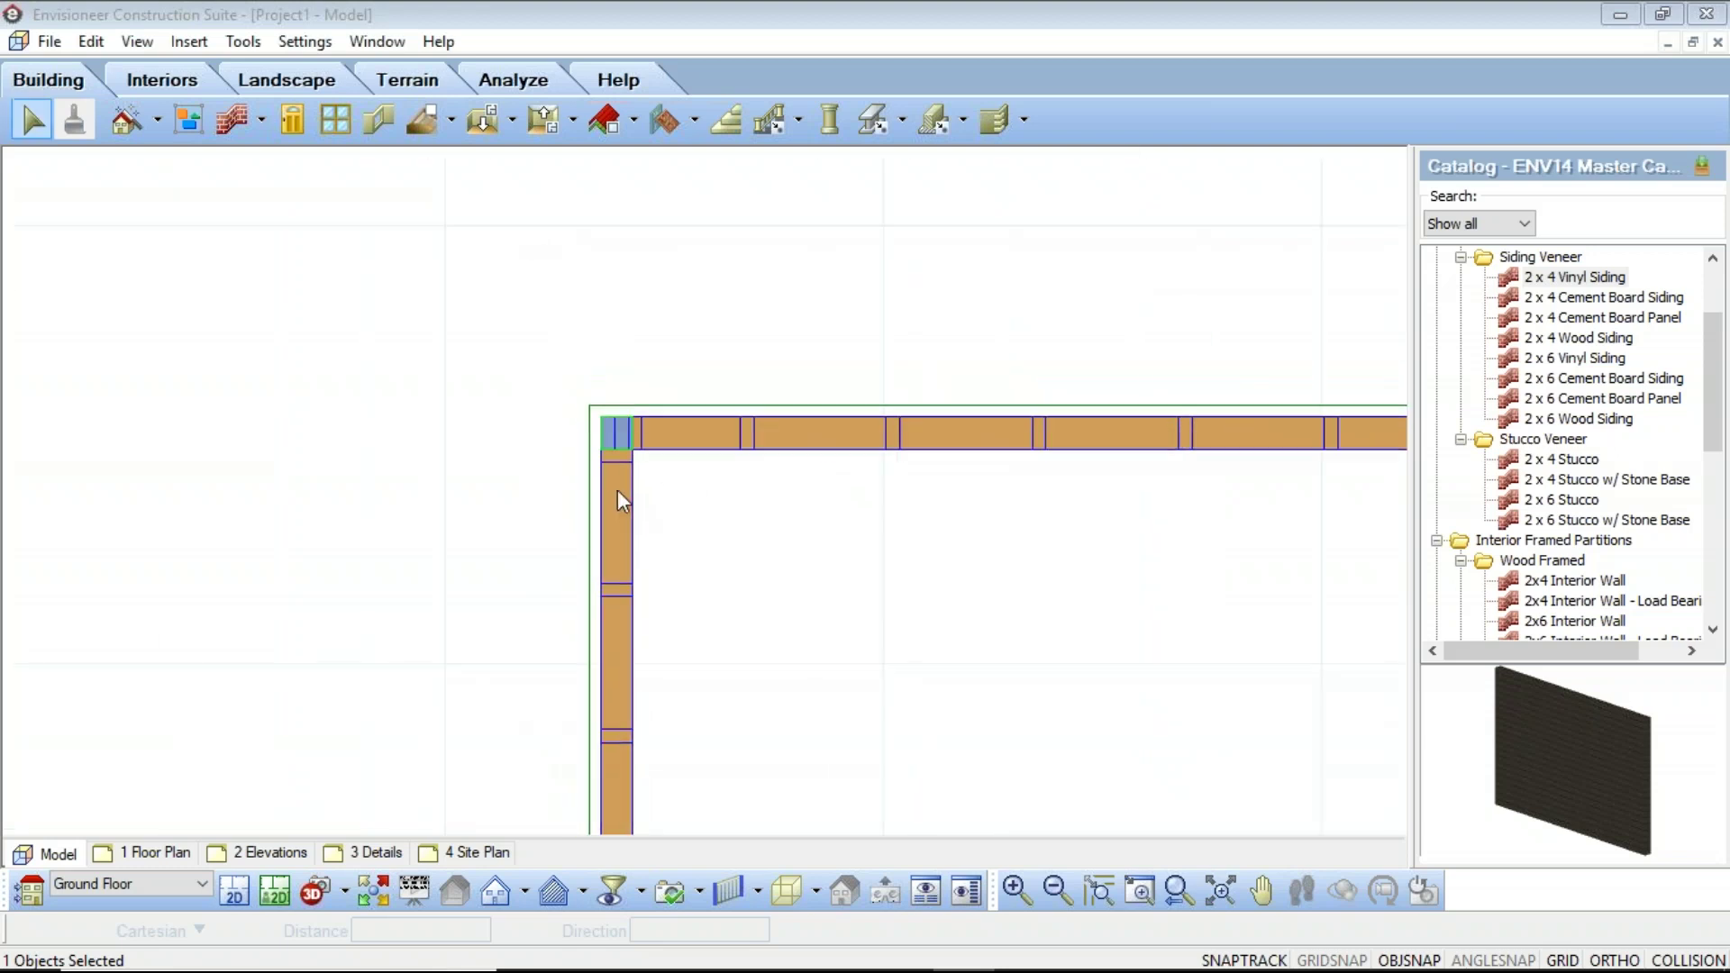
scroll(687, 383, "down", 5)
scroll(720, 486, "up", 3)
left_click(722, 488)
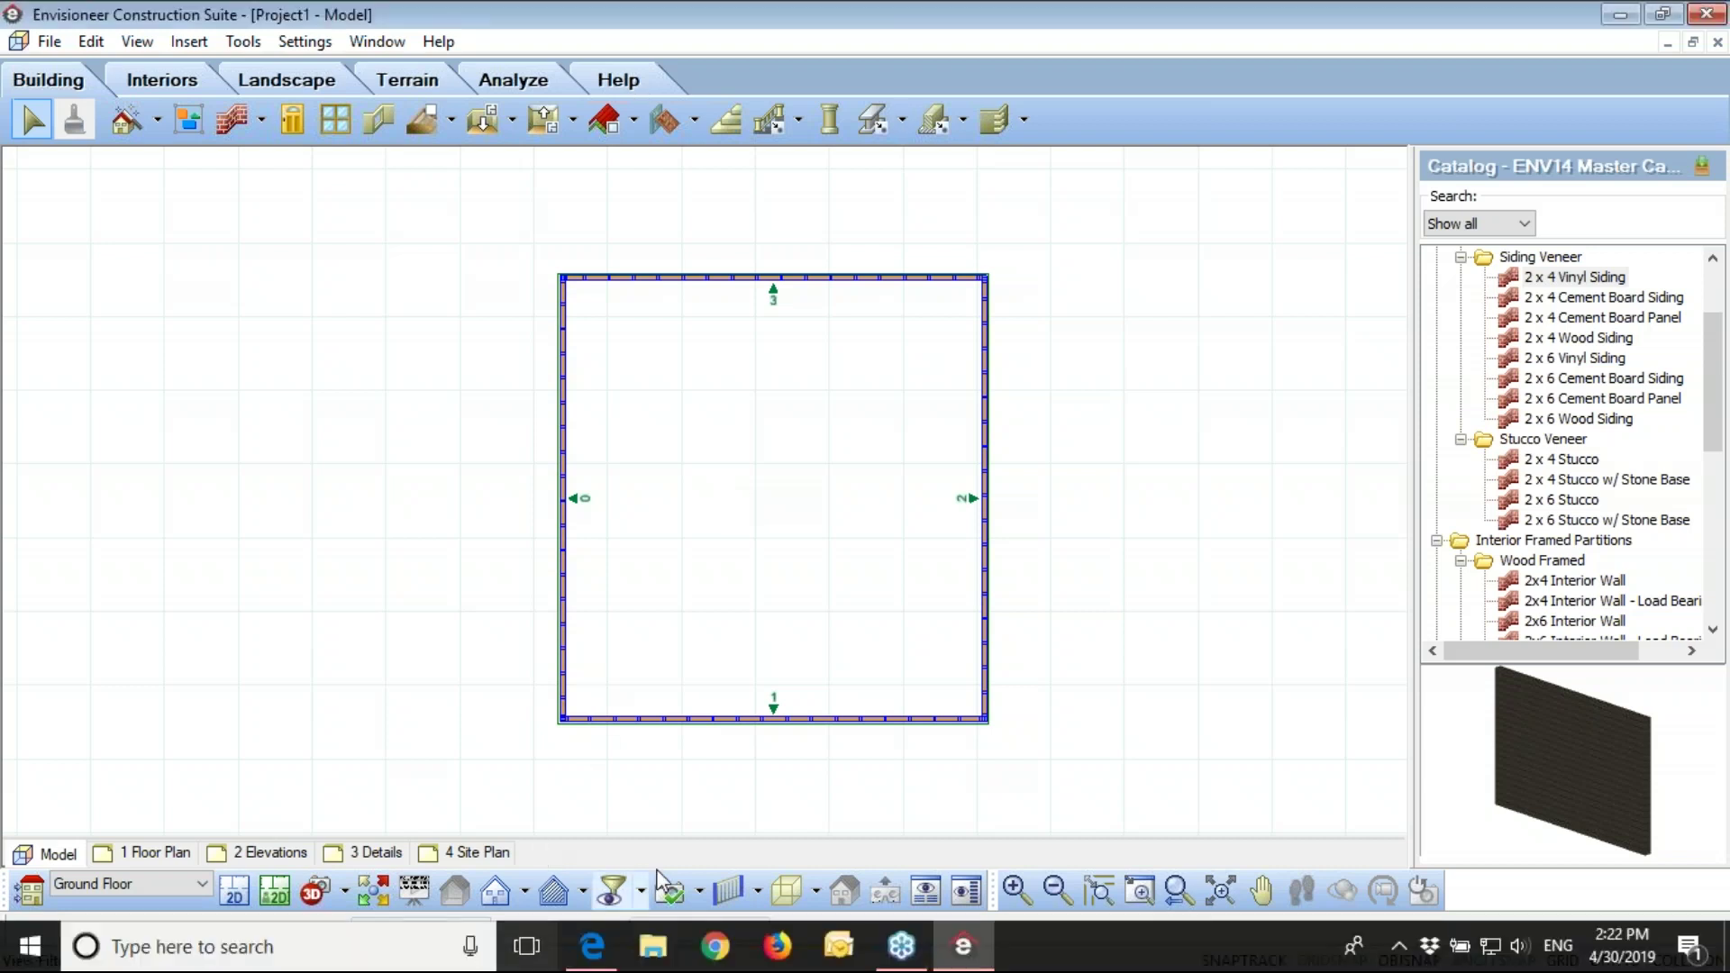
left_click(734, 890)
left_click(817, 893)
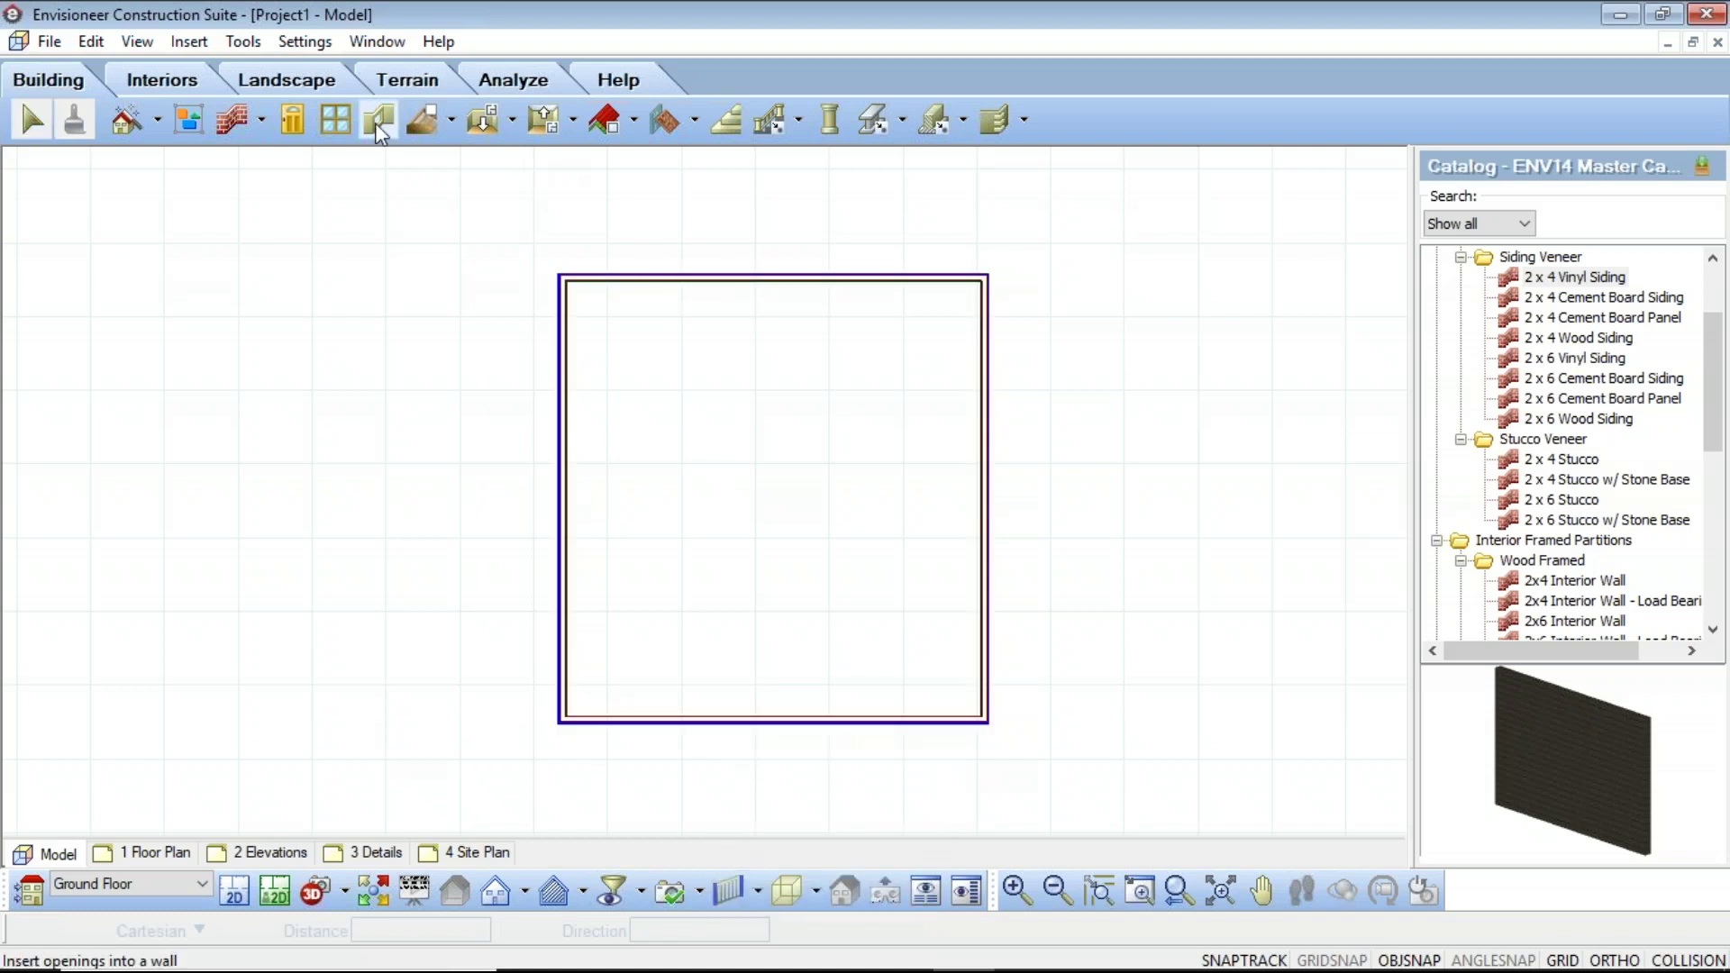
Insert a 5'-0" X 4'-0" Double Casement Window at the middle of the plan's upper wall
left_click(339, 115)
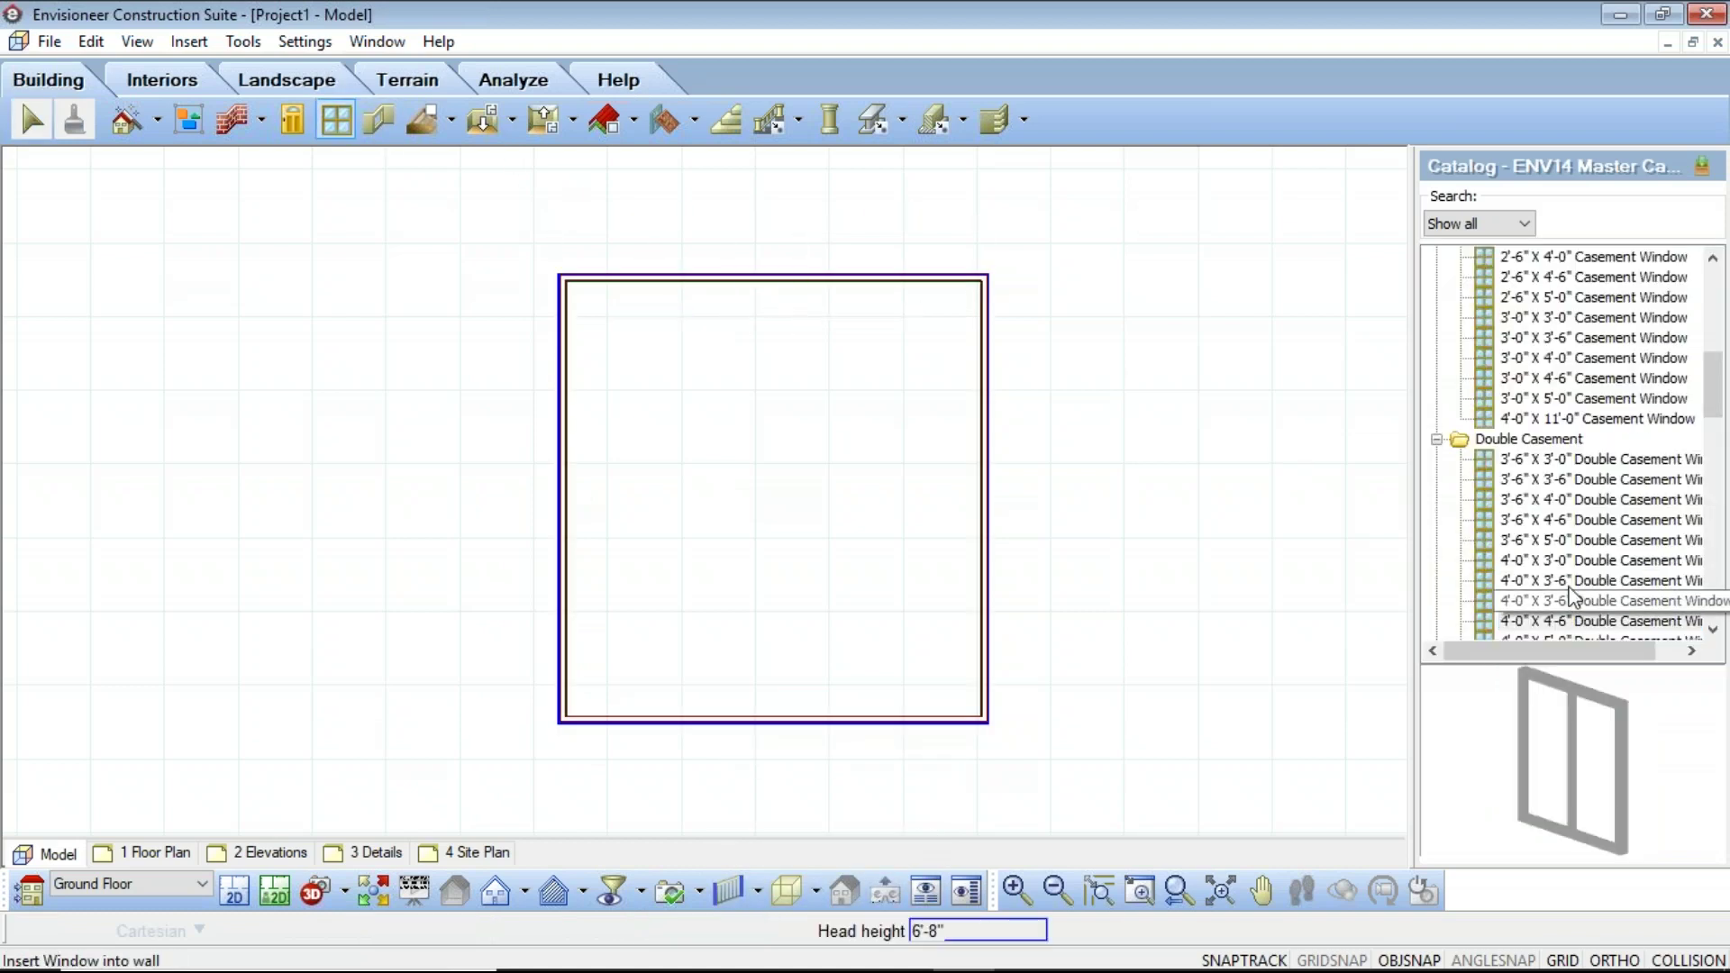
scroll(1572, 594, "down", 3)
left_click(1586, 520)
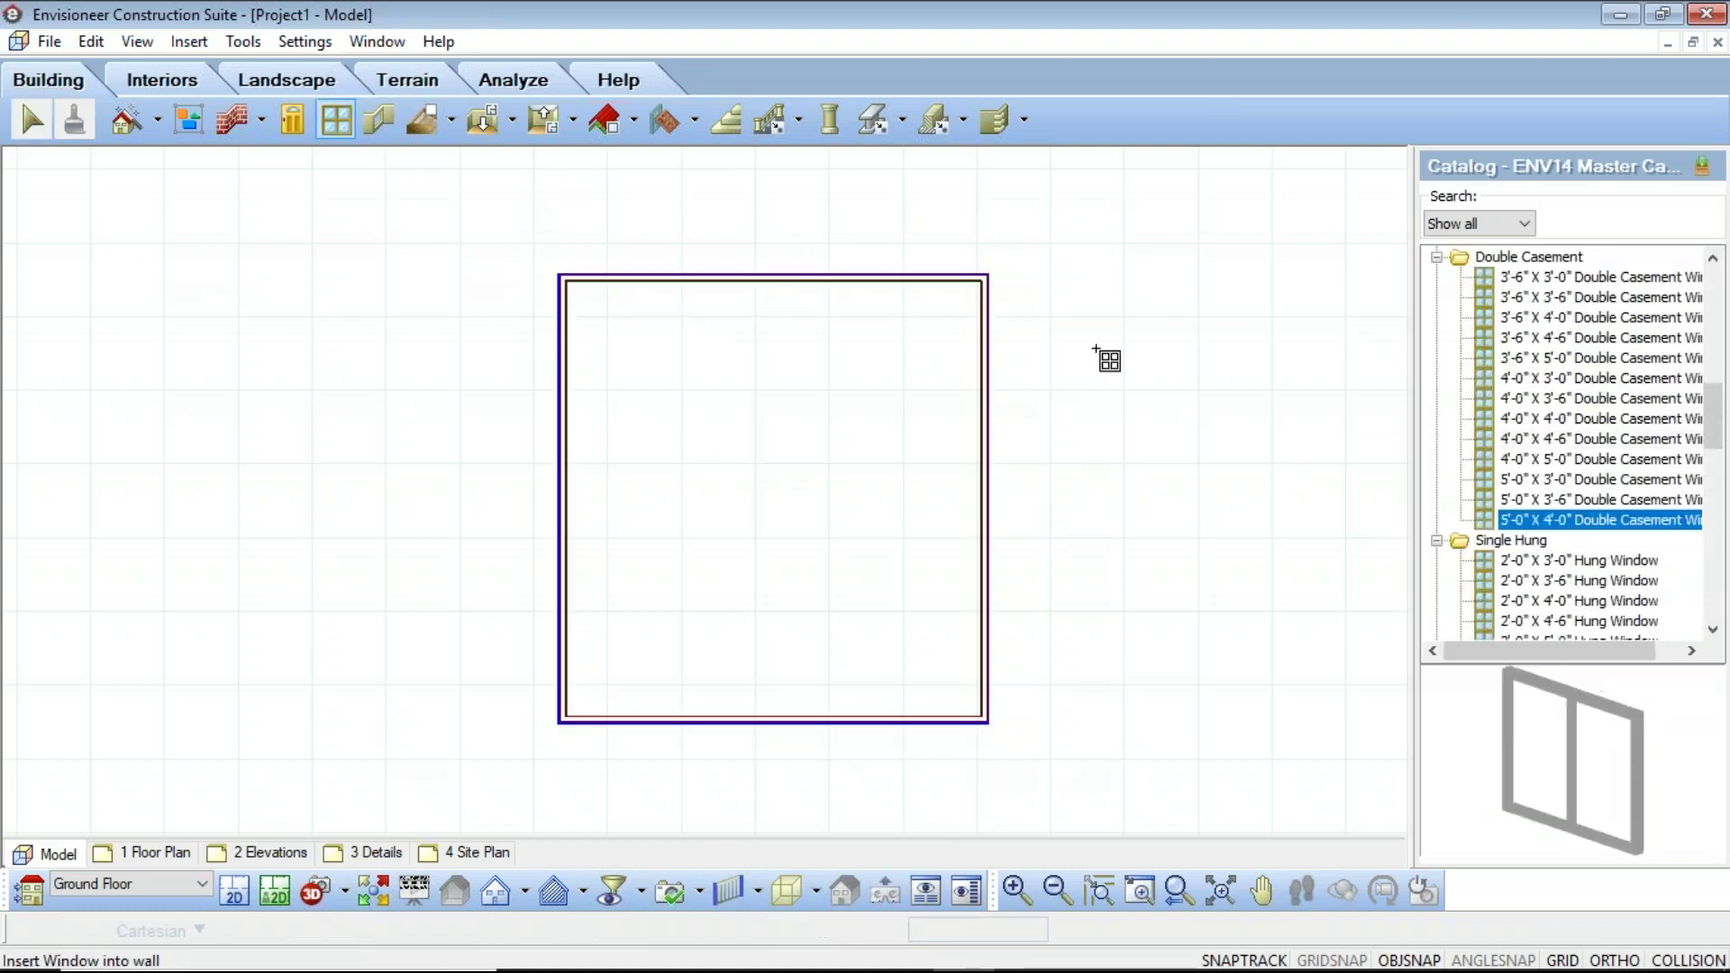
left_click(775, 280)
right_click(773, 280)
left_click(830, 296)
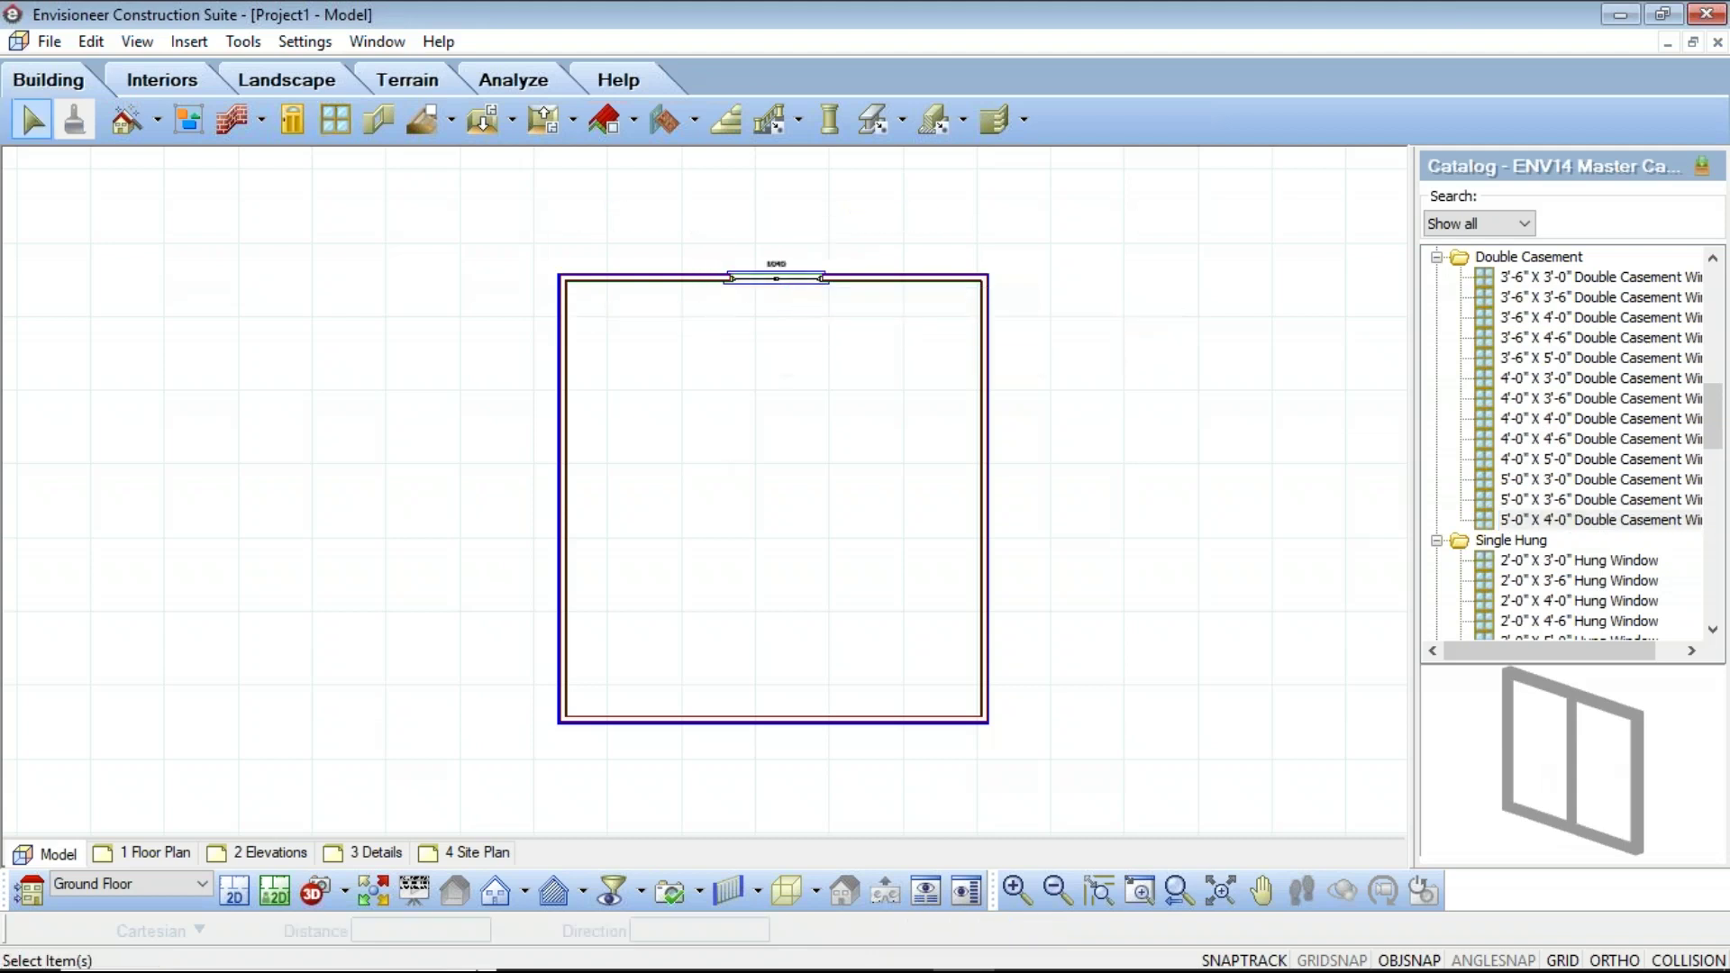
In framing mode, examine the window opening's custom head sill jamb configuration option, then cancel the edit
left_click(758, 892)
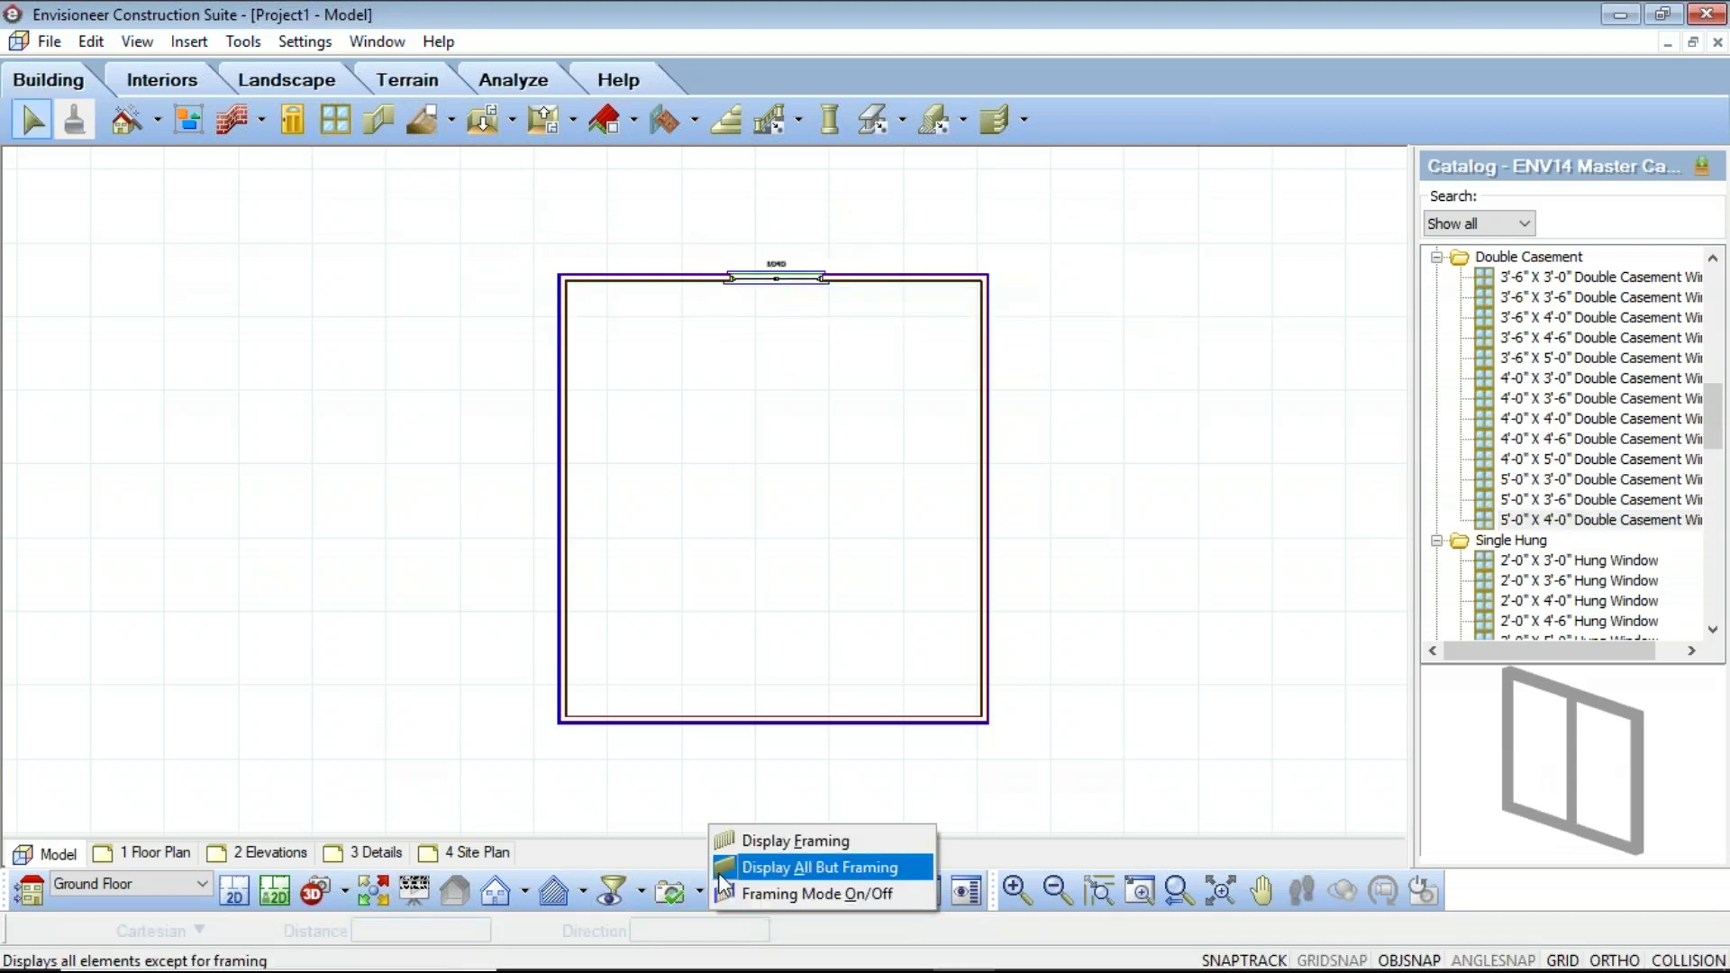
left_click(775, 893)
left_click(762, 281)
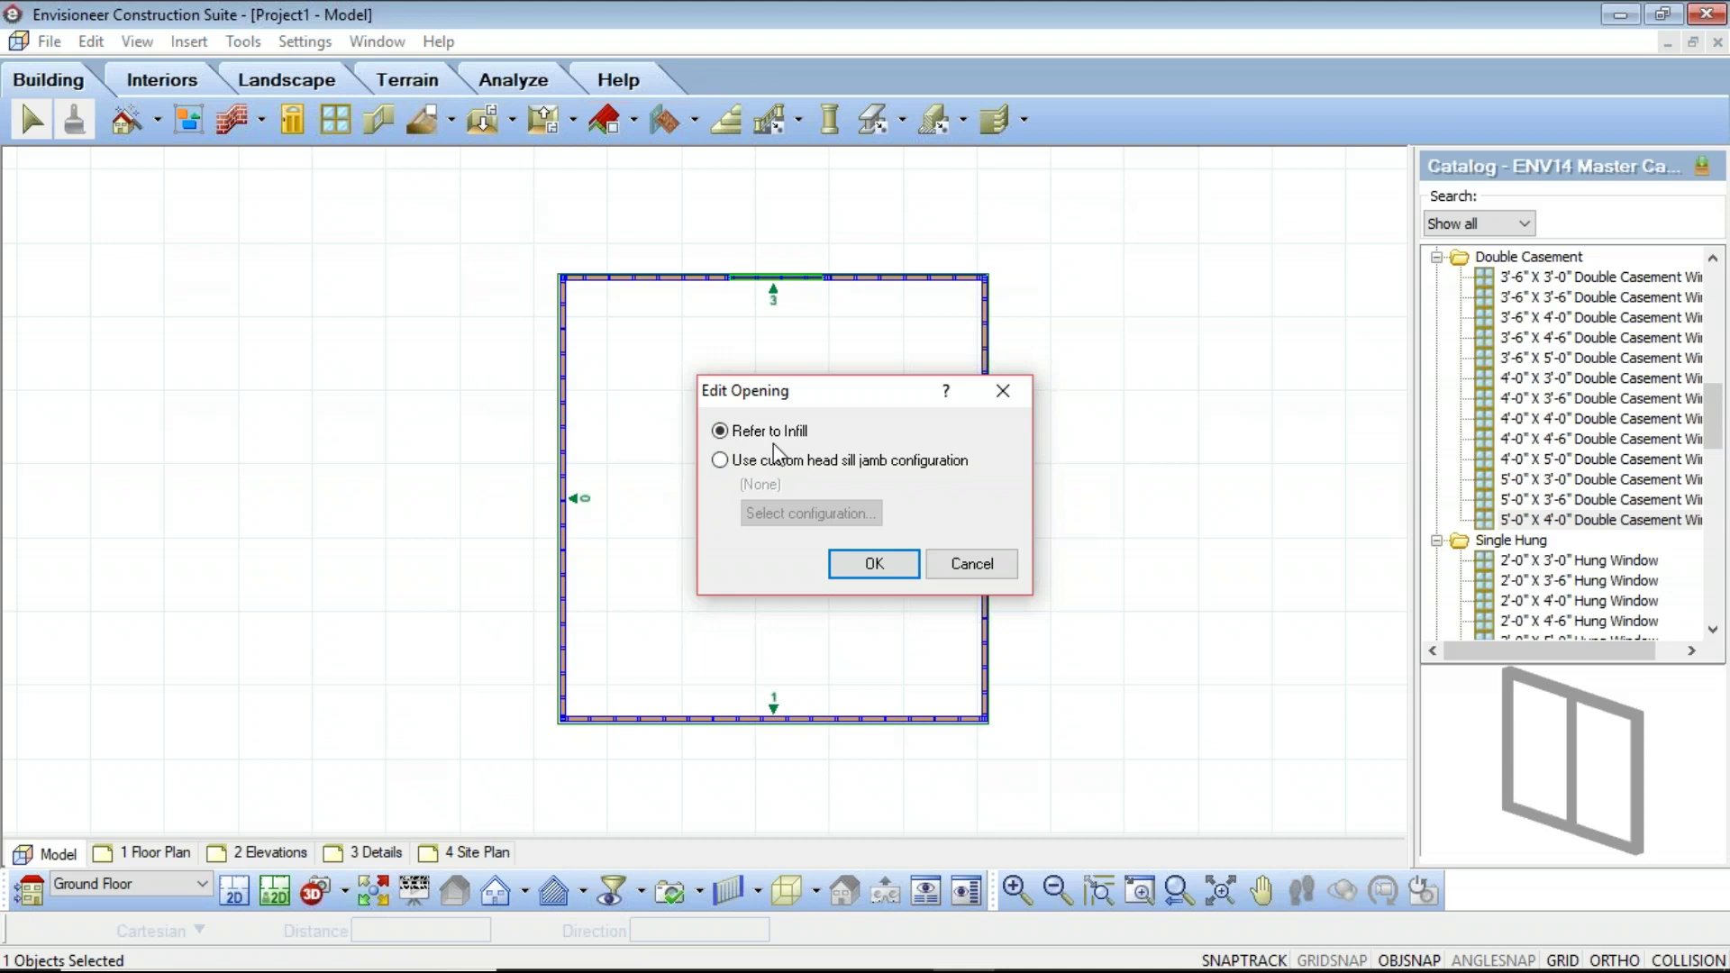
left_click(740, 462)
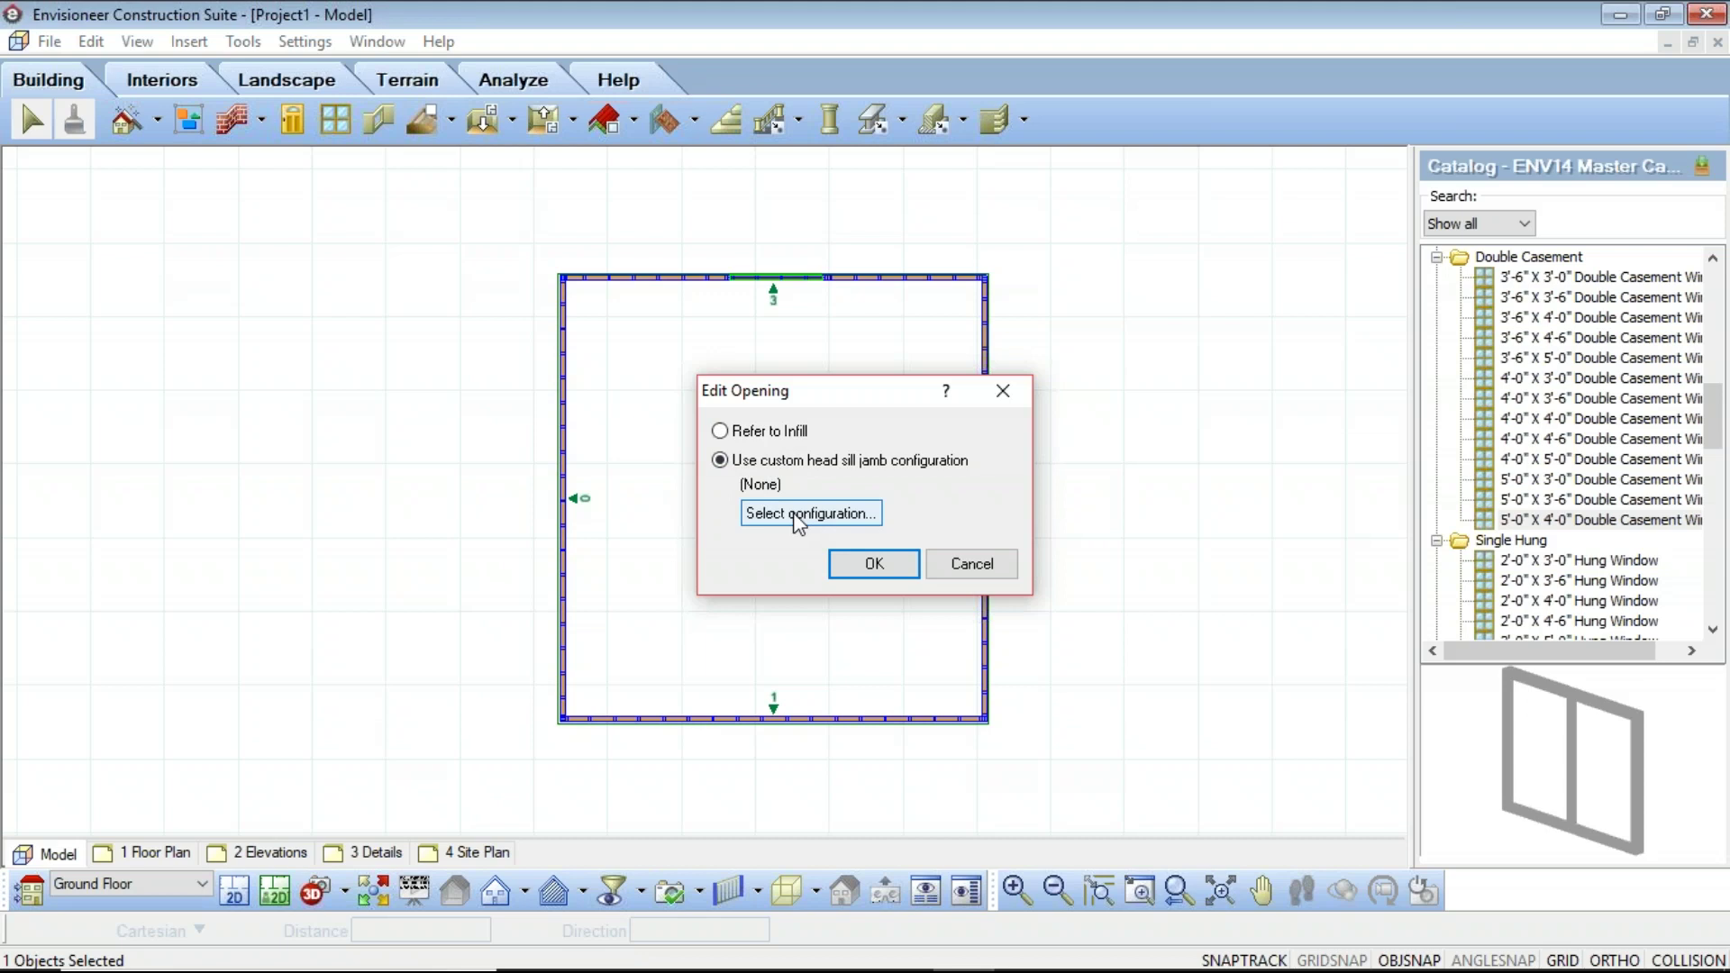
left_click(796, 515)
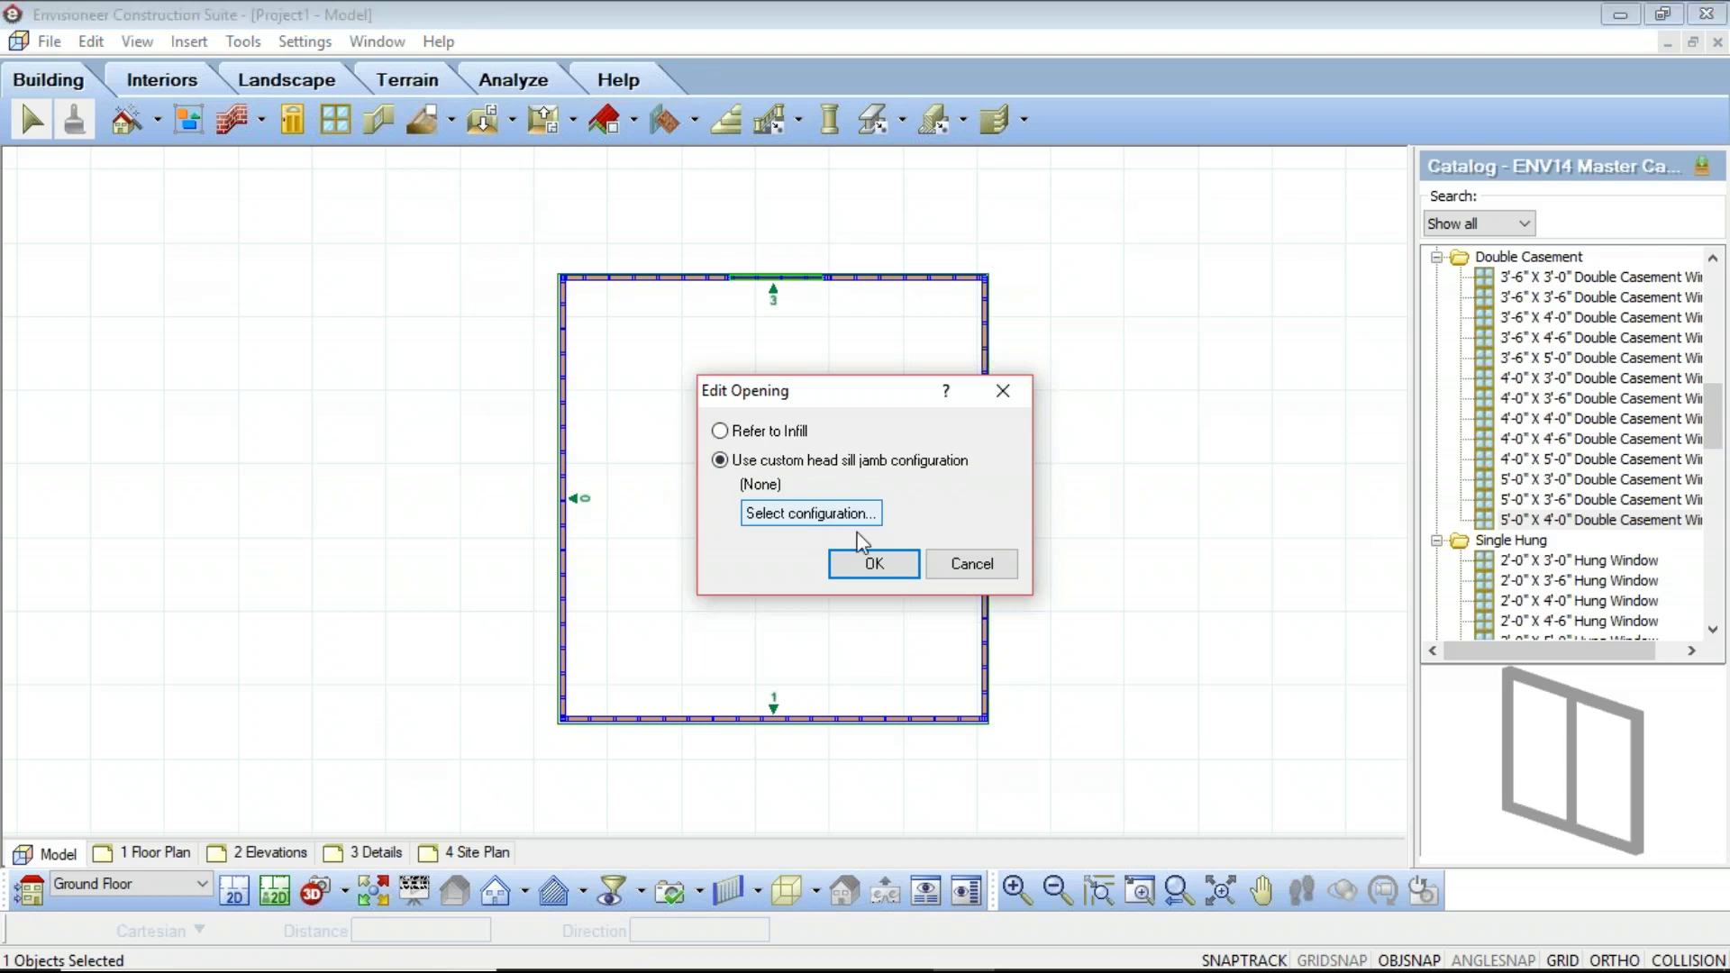
left_click(972, 565)
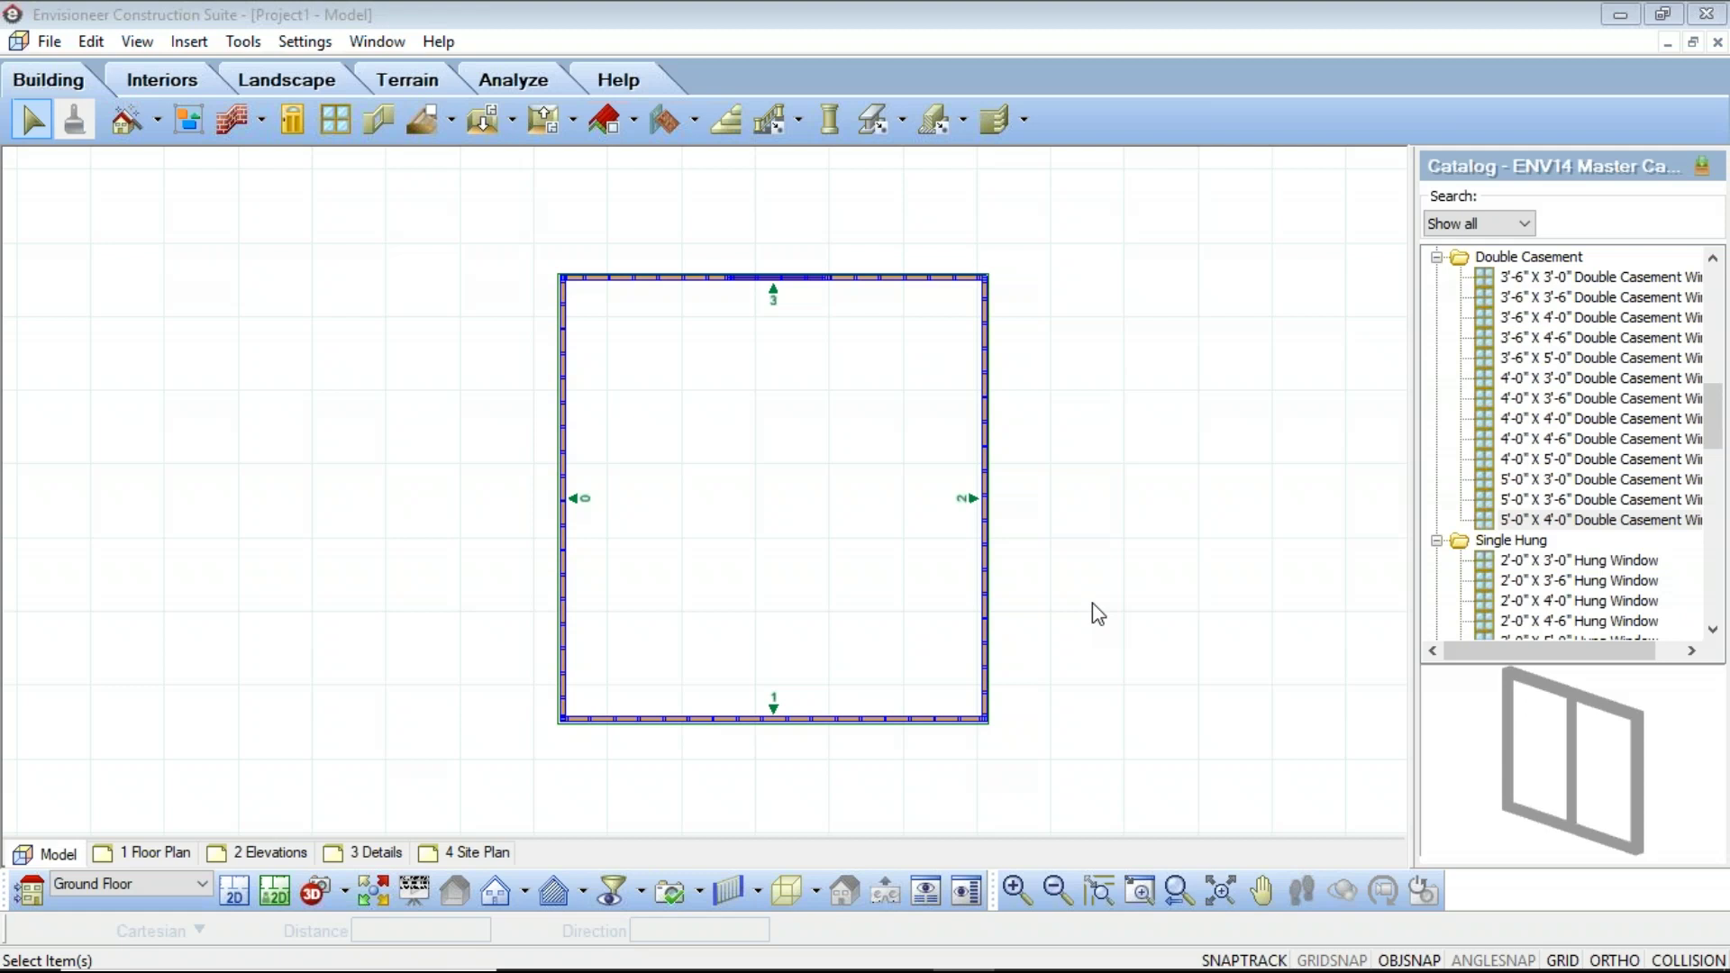
Review the list of building locations and close it without making changes
left_click(28, 890)
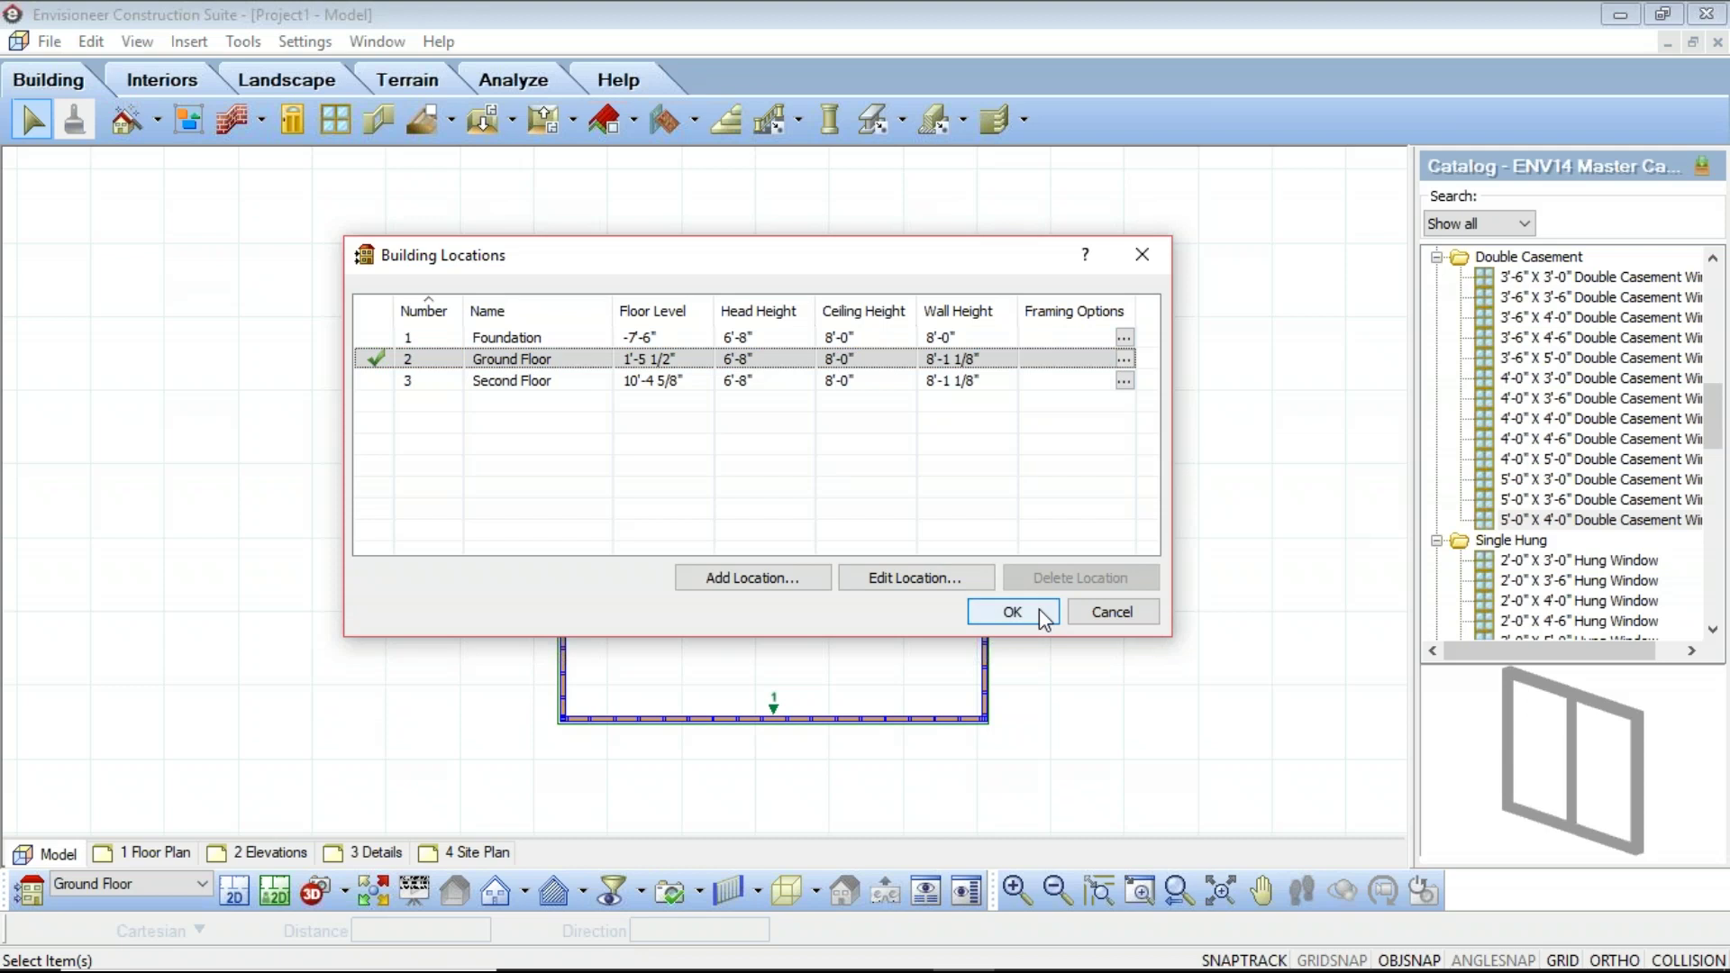
left_click(1100, 622)
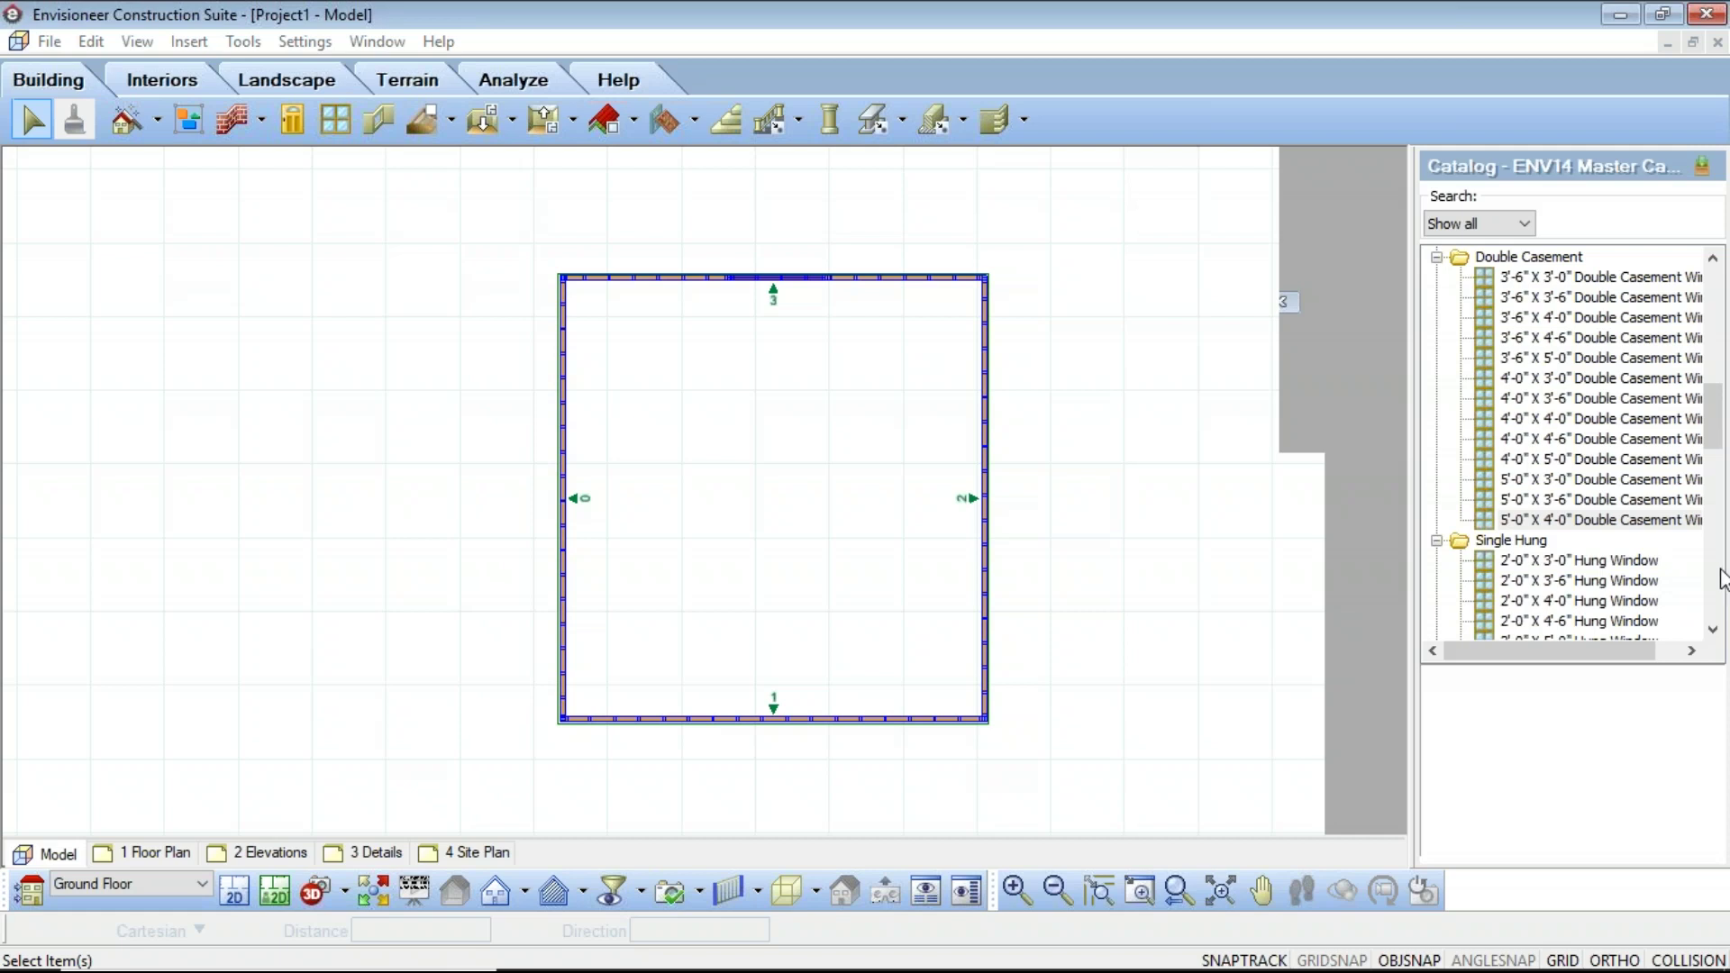
left_click(1727, 503)
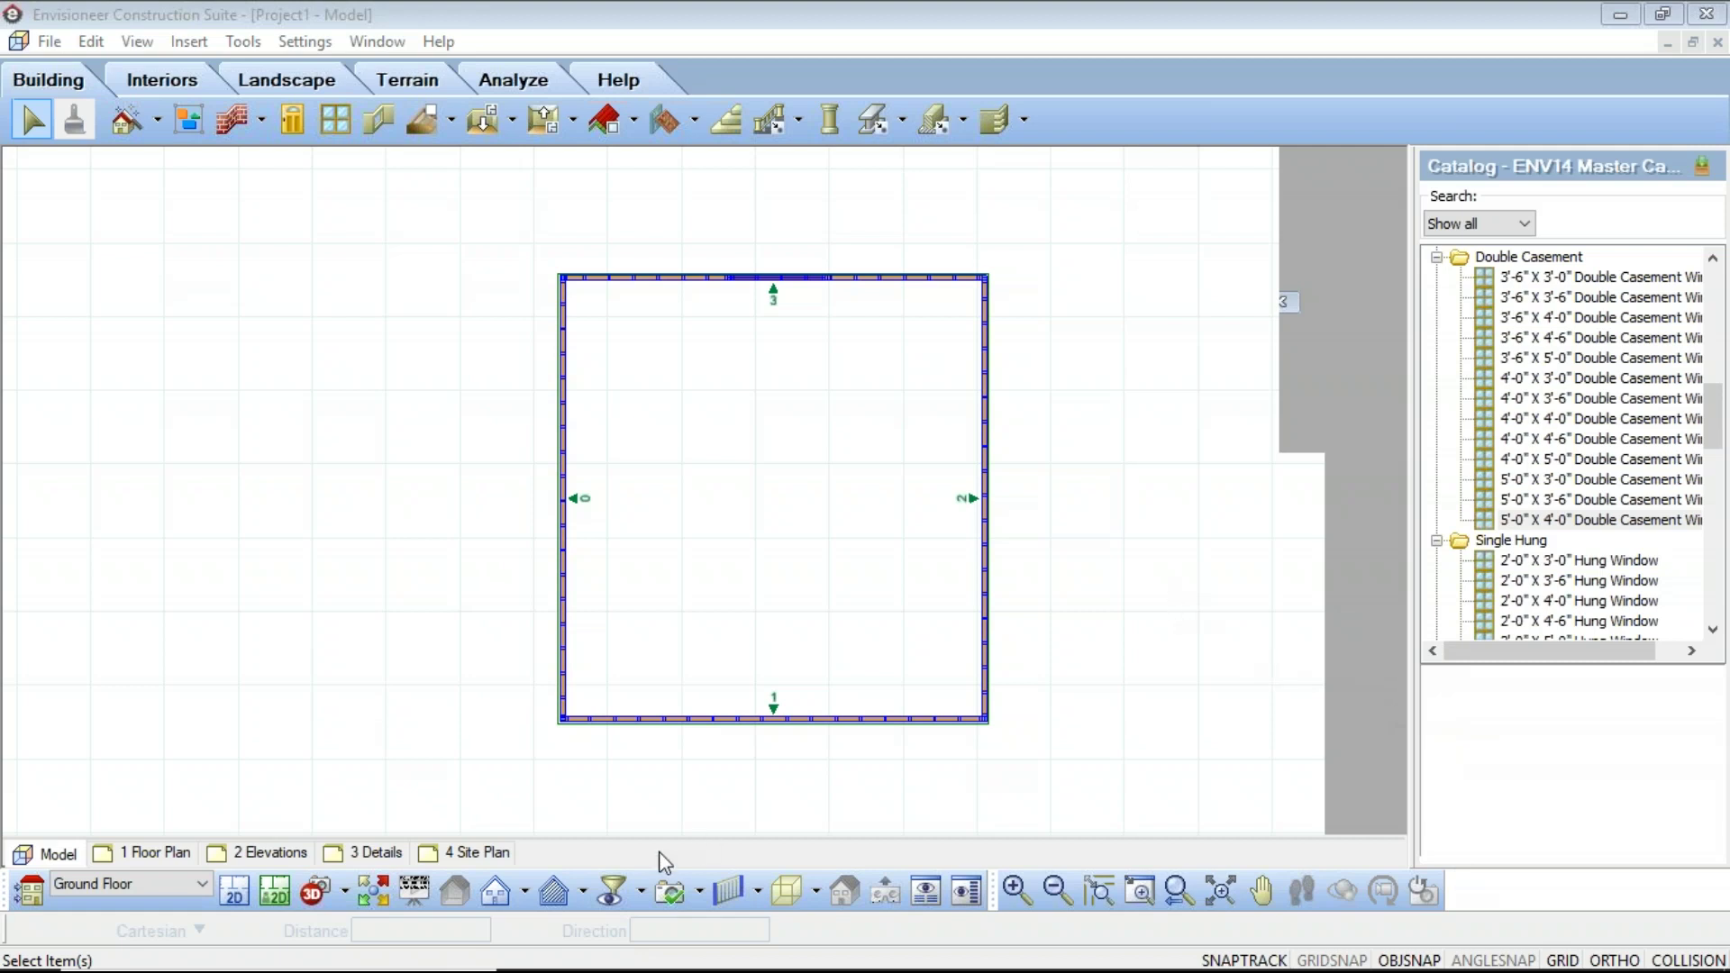
Turn off framing mode, then check the wall heights listed in the building locations
left_click(728, 892)
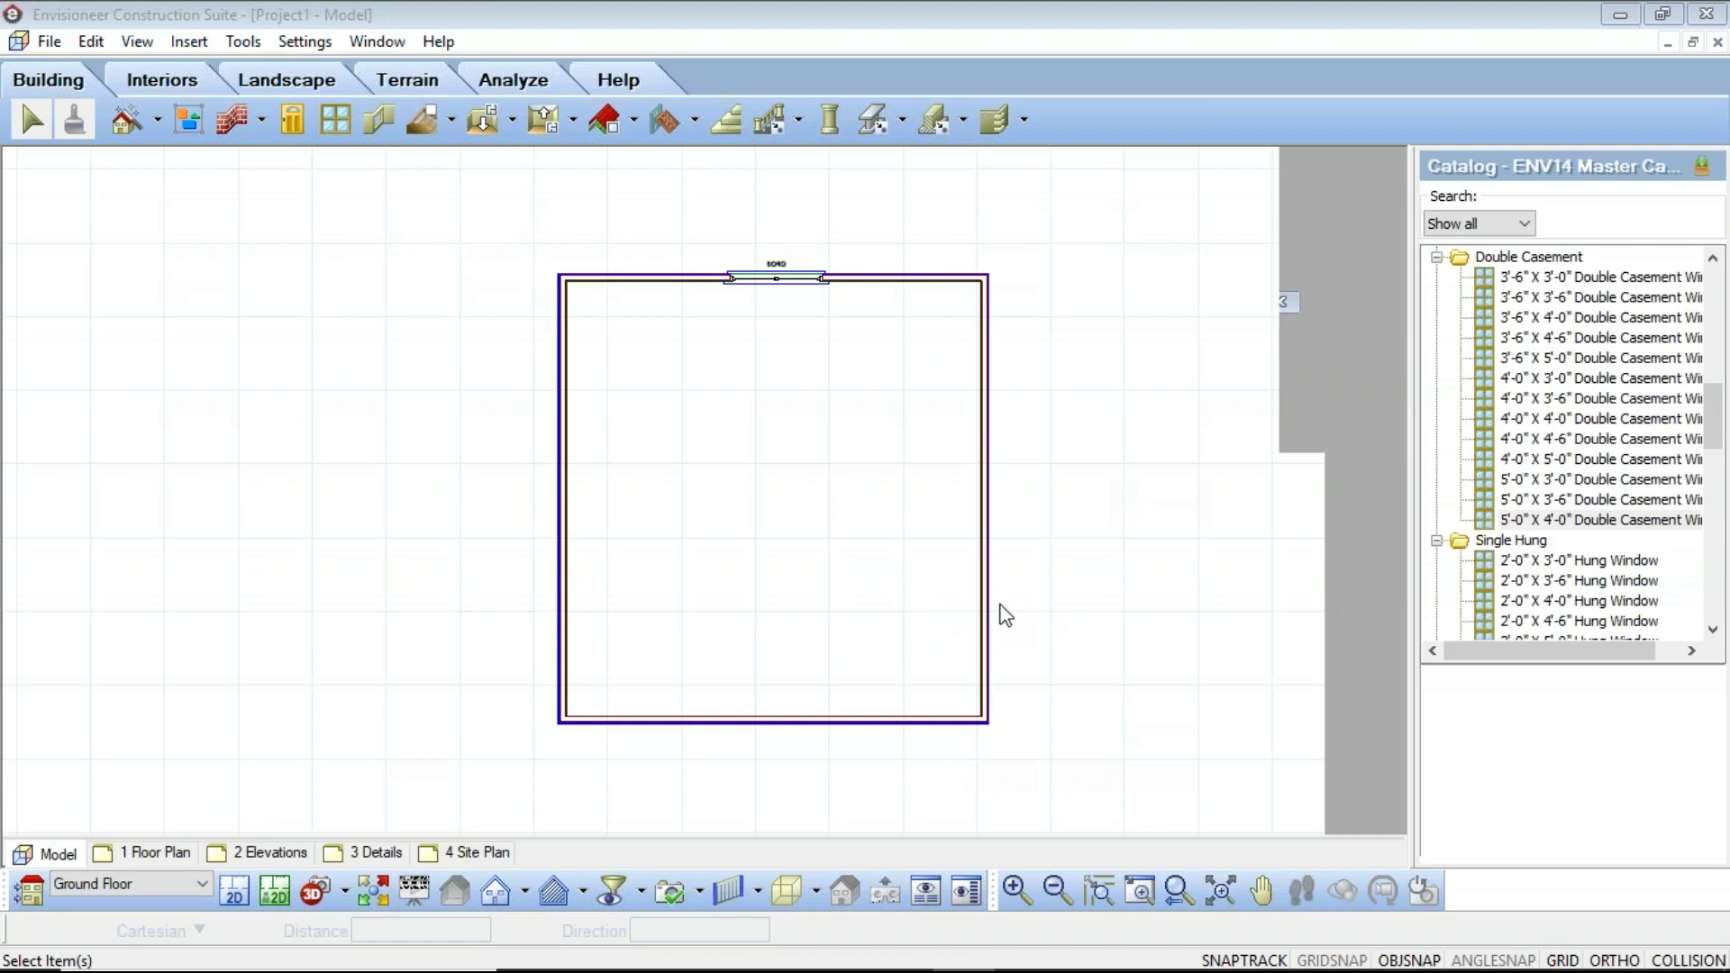
scroll(995, 615, "down", 1)
scroll(996, 616, "down", 1)
middle_click_drag(992, 610, 742, 547)
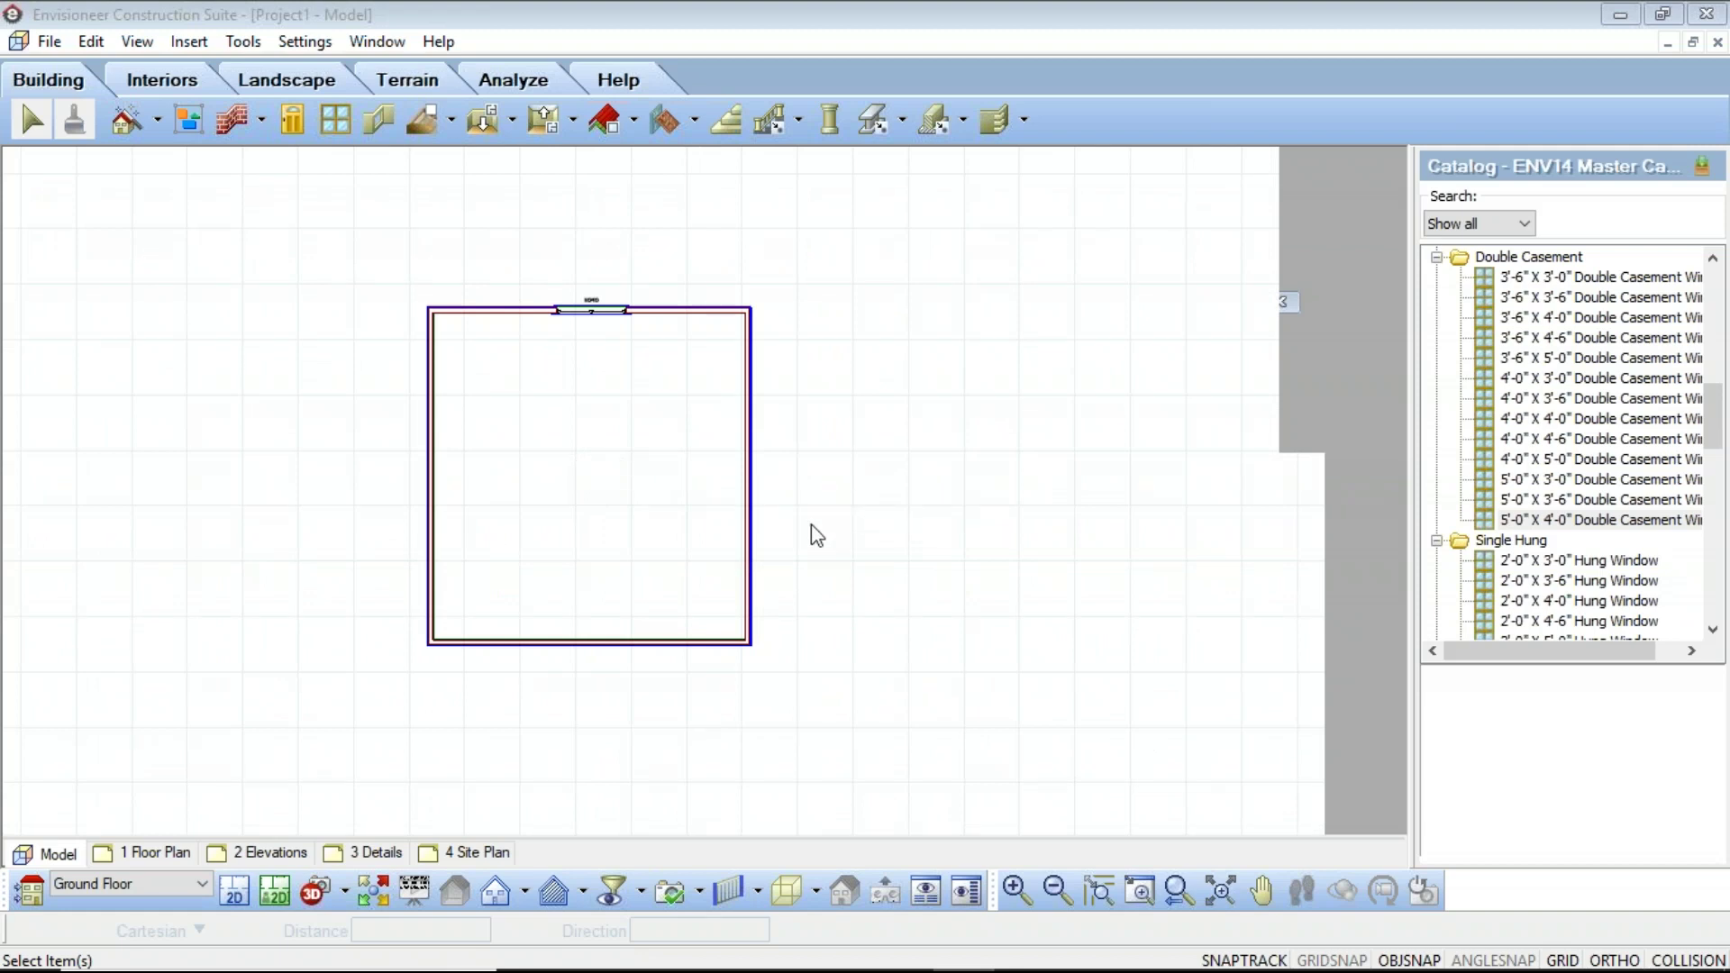
left_click(32, 888)
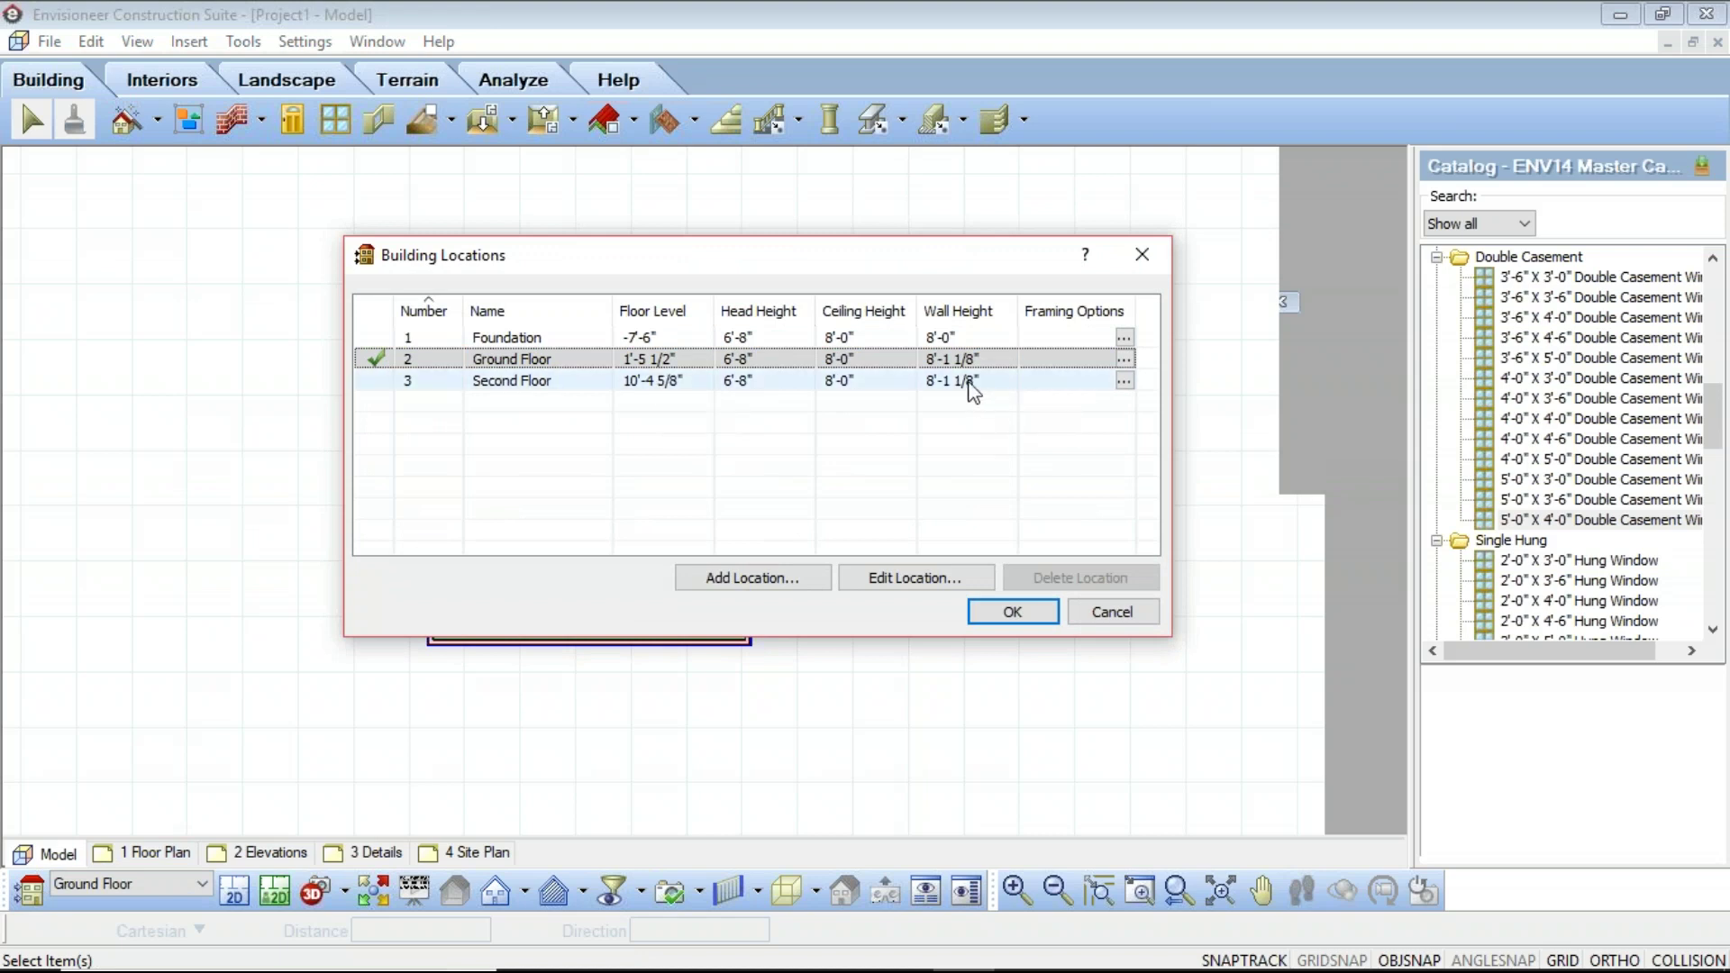
left_click(1014, 610)
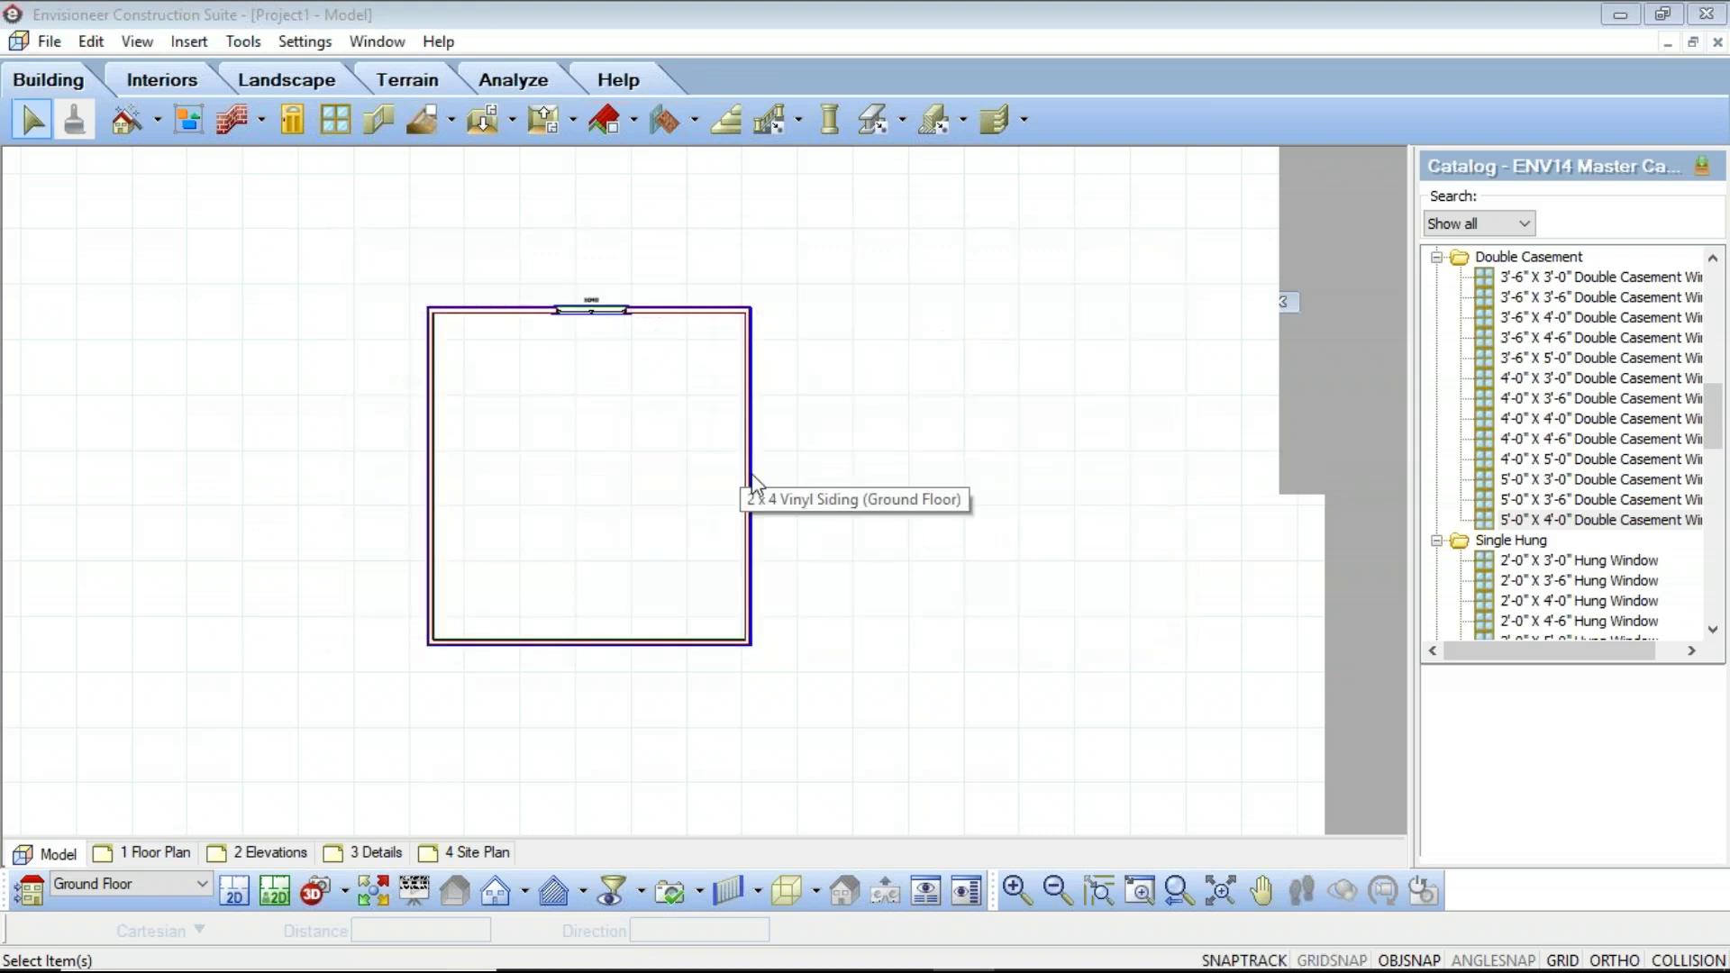
right_click(751, 485)
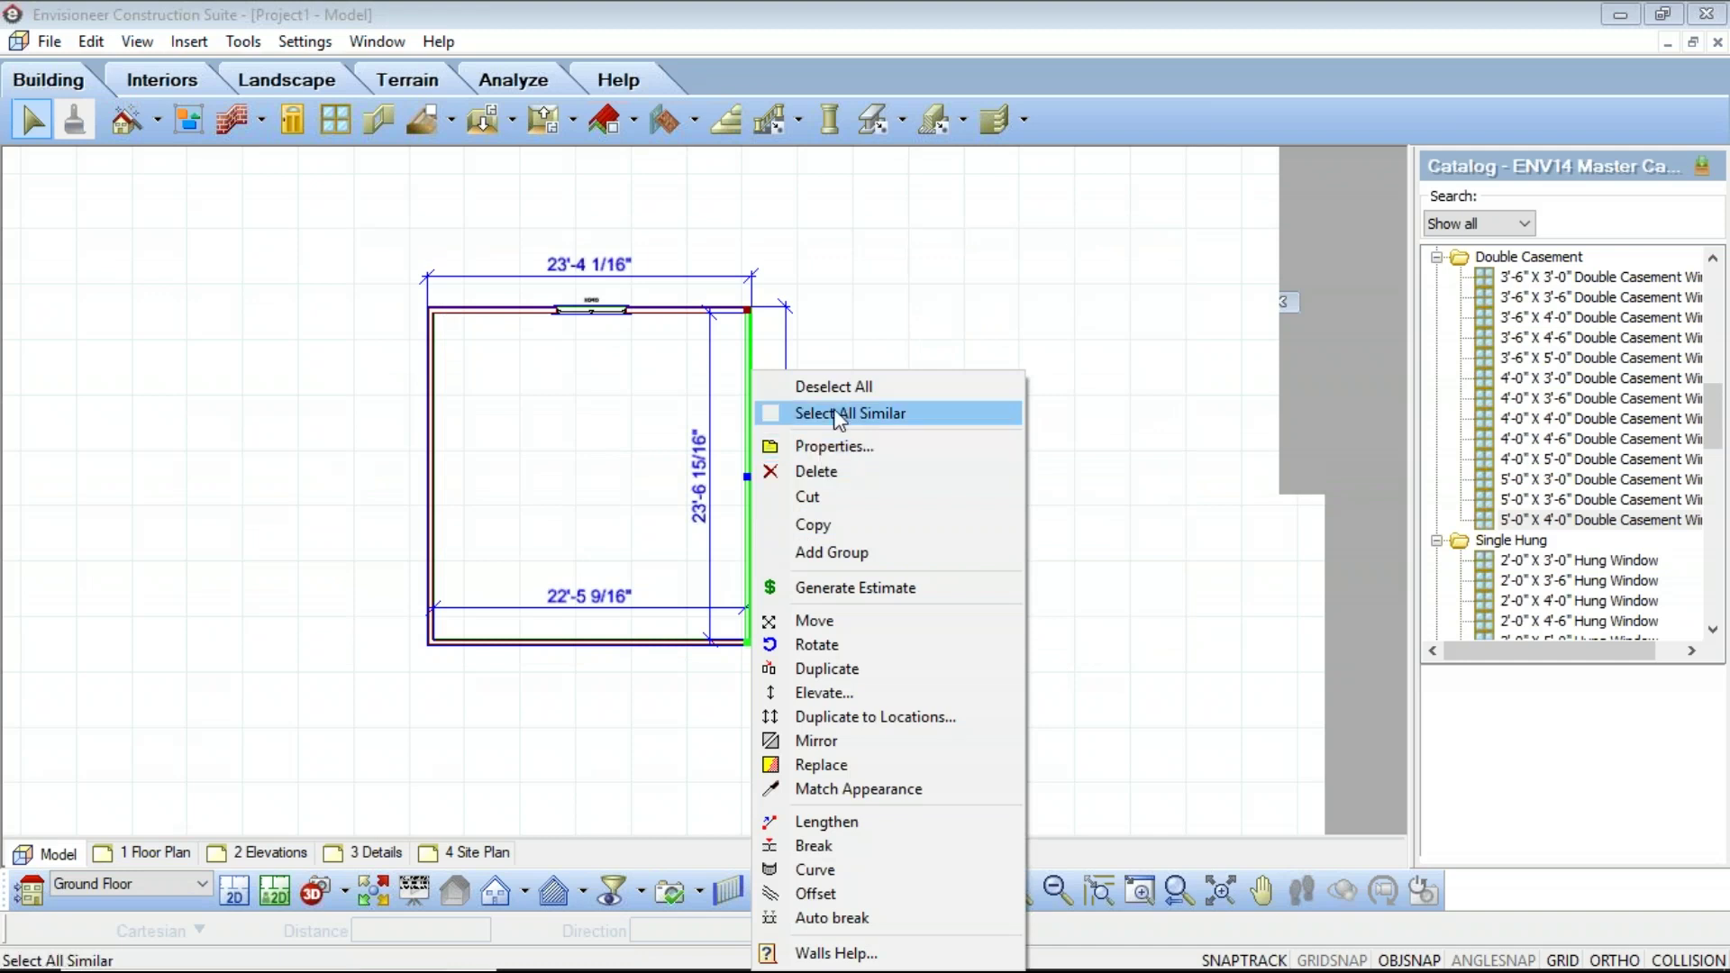
left_click(834, 412)
right_click(750, 392)
left_click(811, 462)
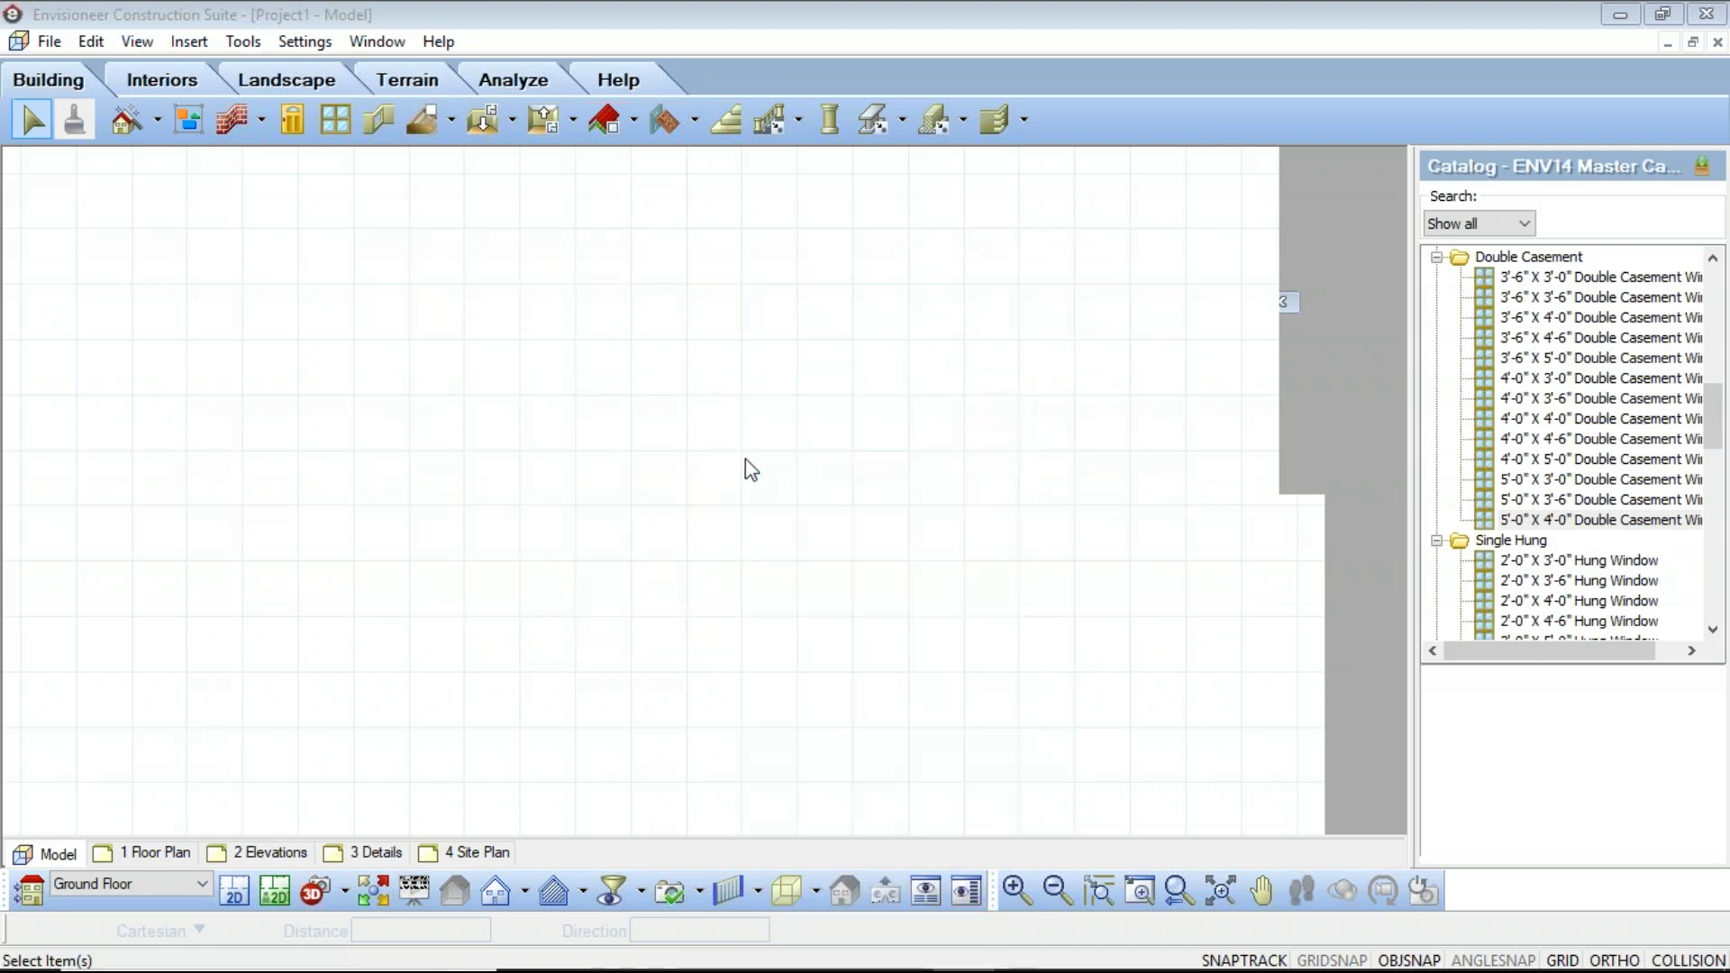
left_click(91, 42)
left_click(127, 72)
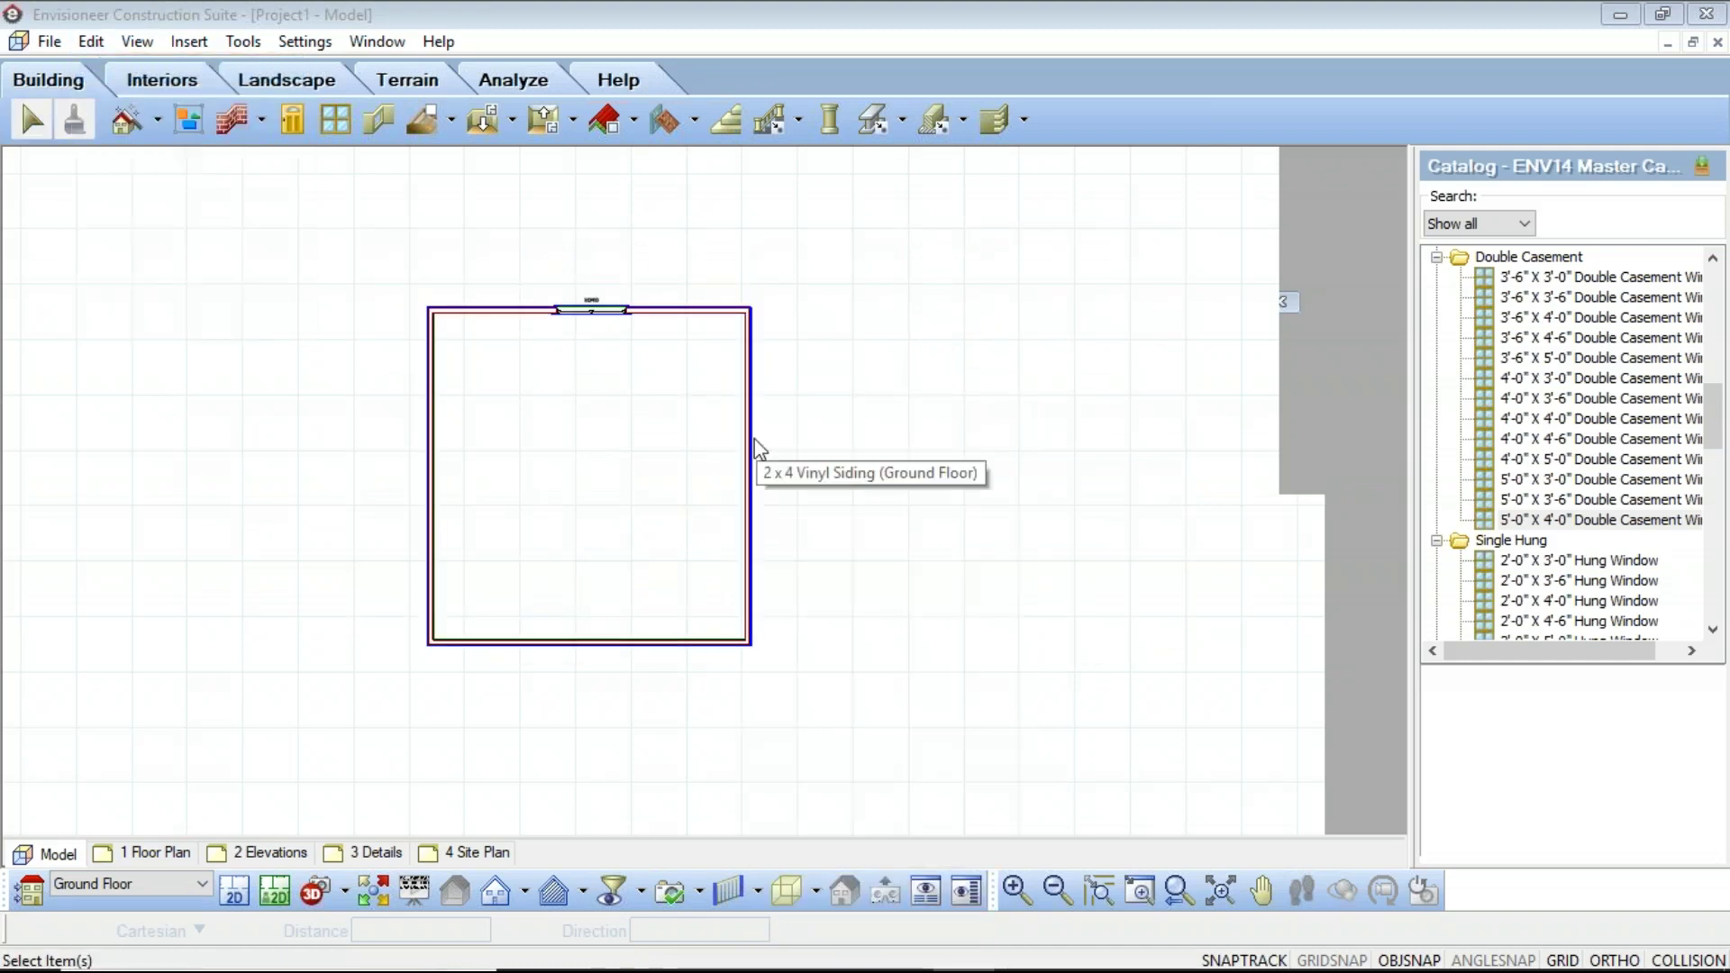
Select all similar 2 x 4 Vinyl Siding walls, check their wall height with a Level wall top, and cancel the edit
right_click(753, 443)
left_click(833, 412)
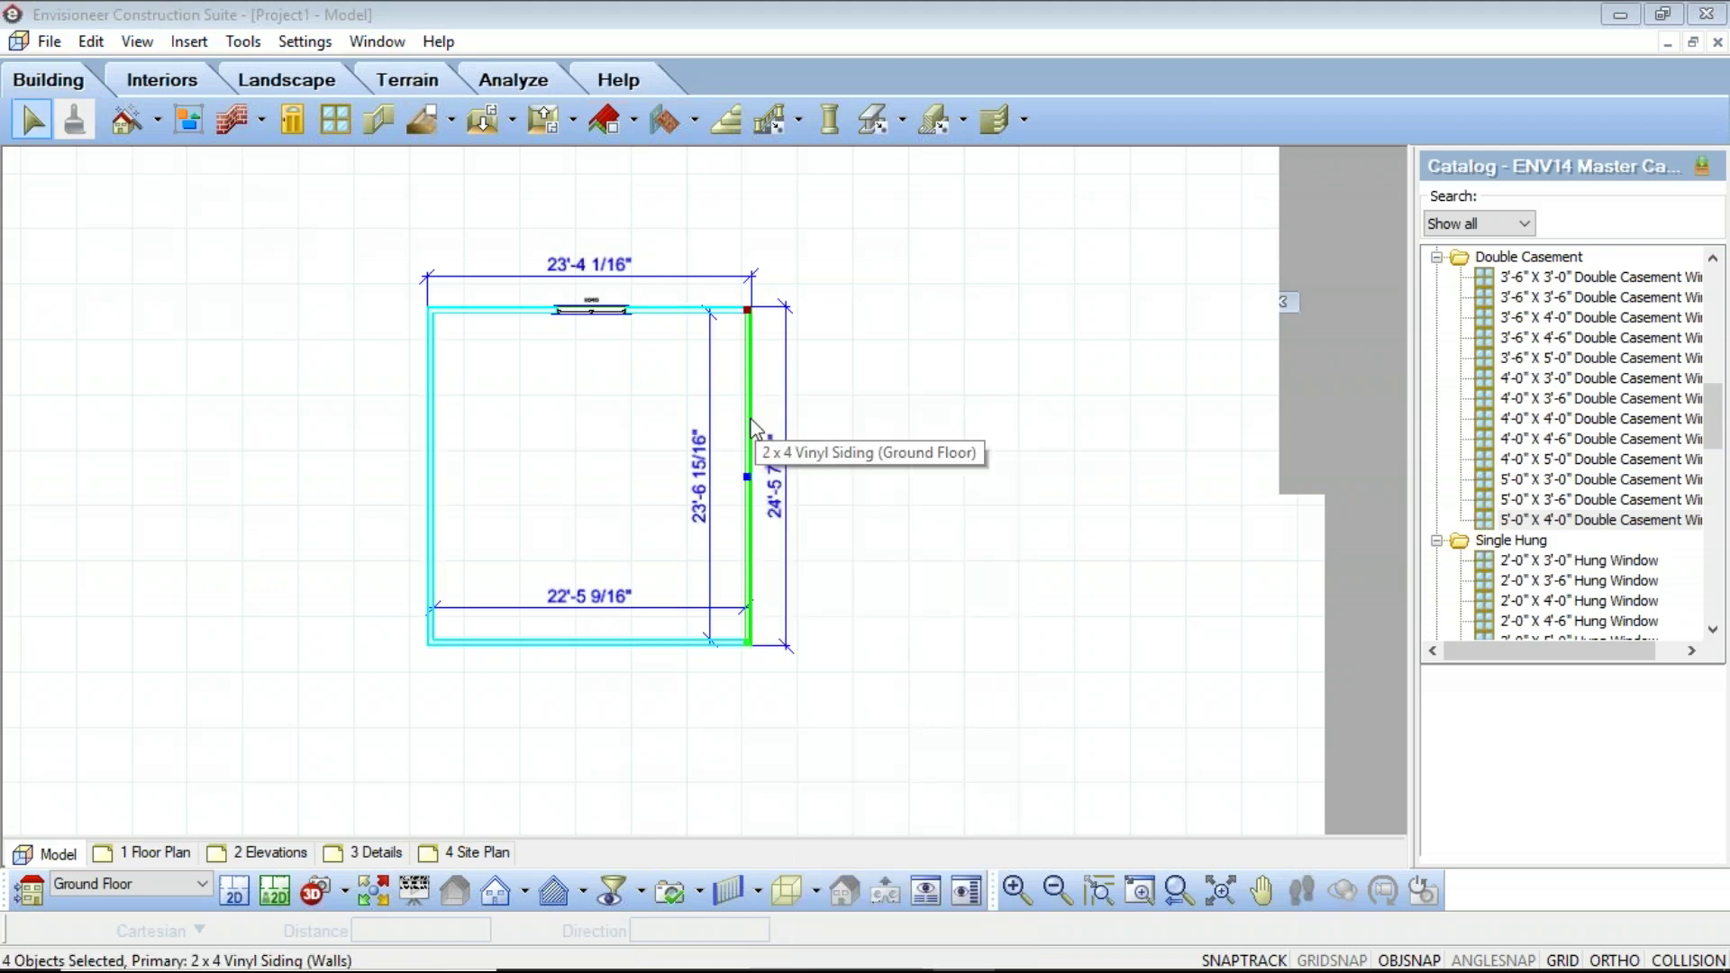
right_click(752, 420)
left_click(834, 471)
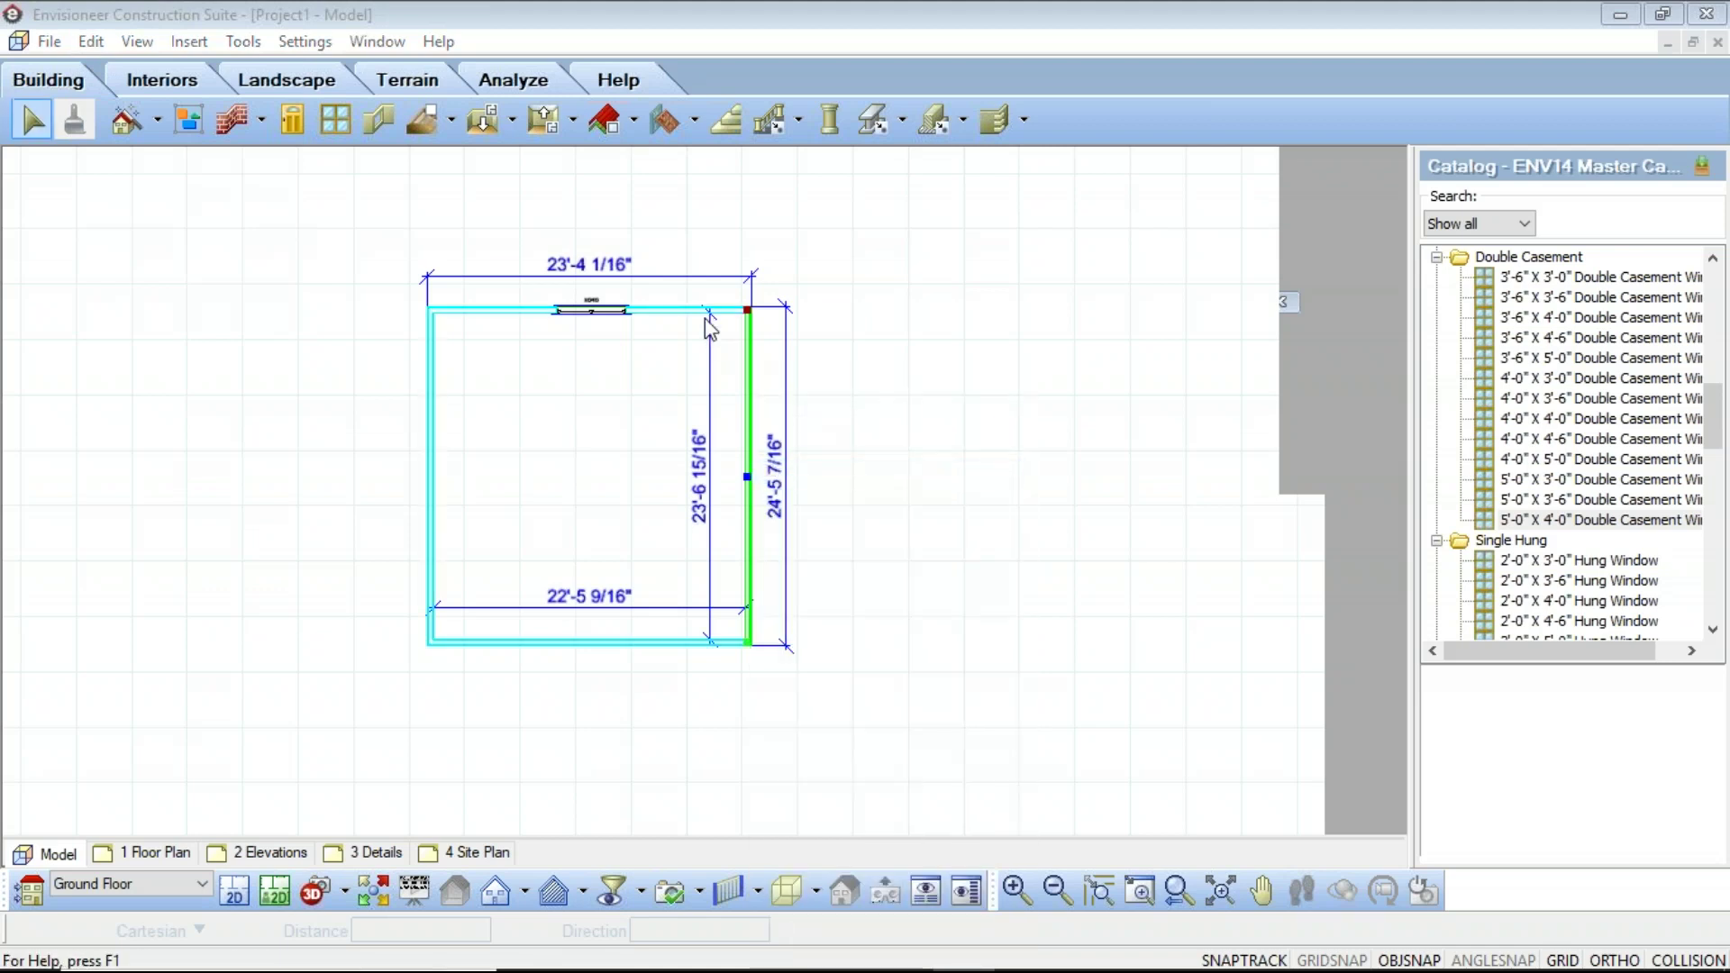
left_click(527, 276)
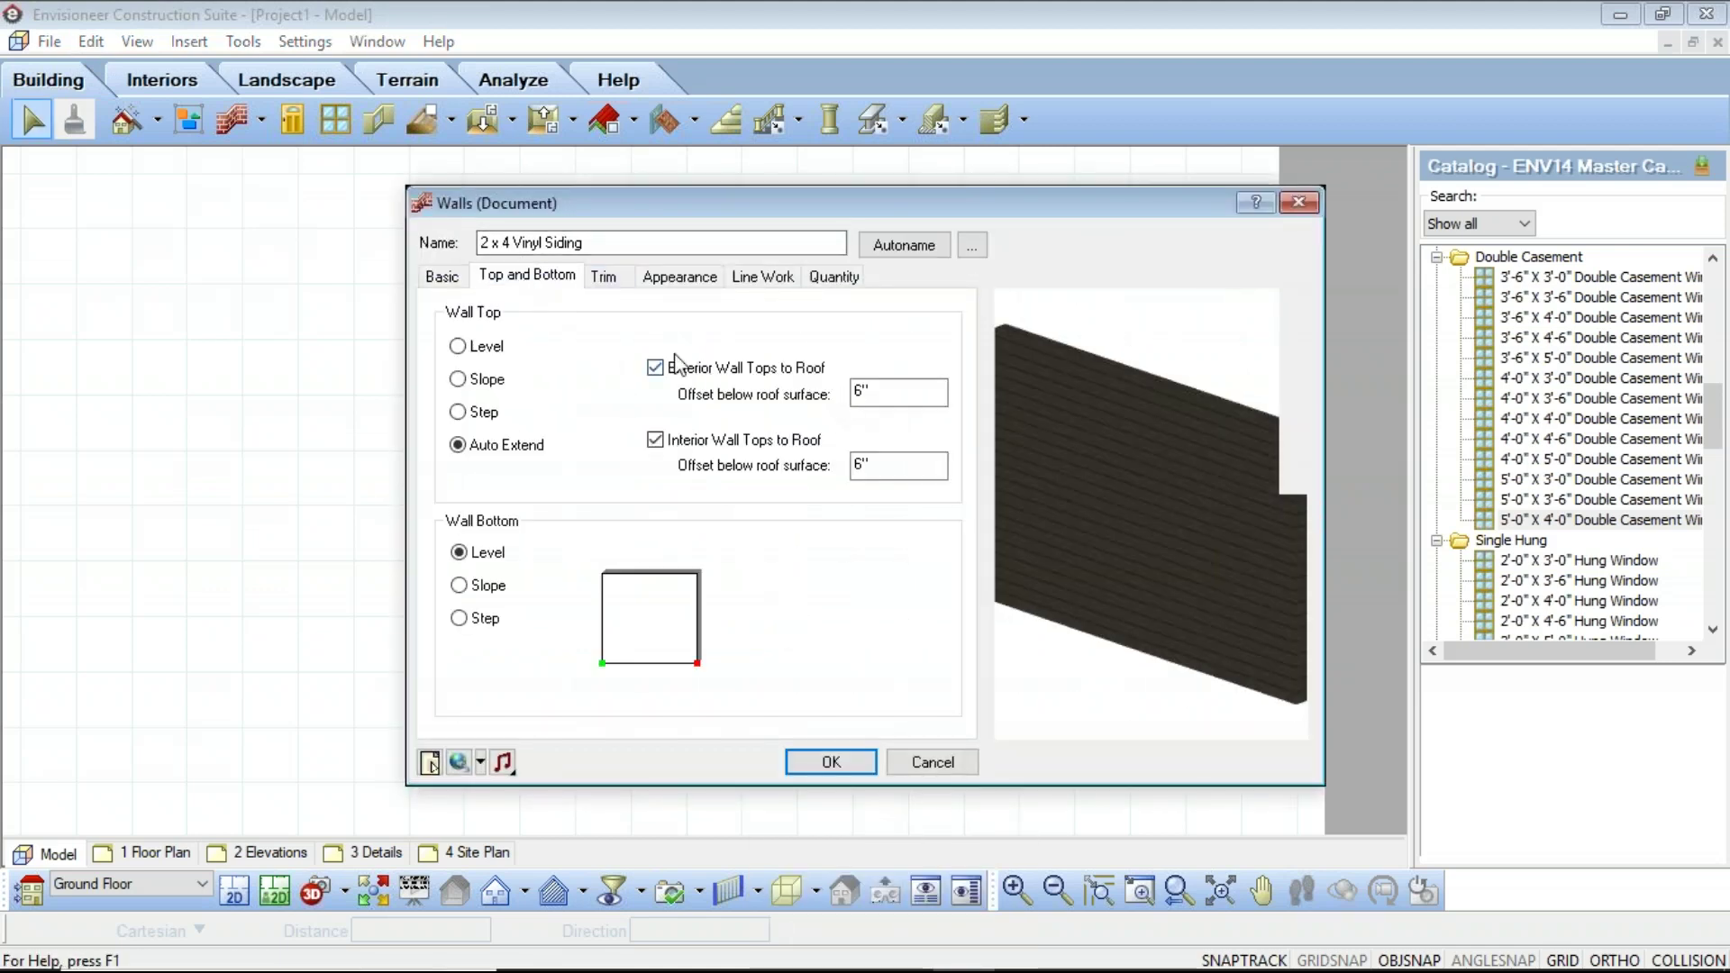
left_click(457, 346)
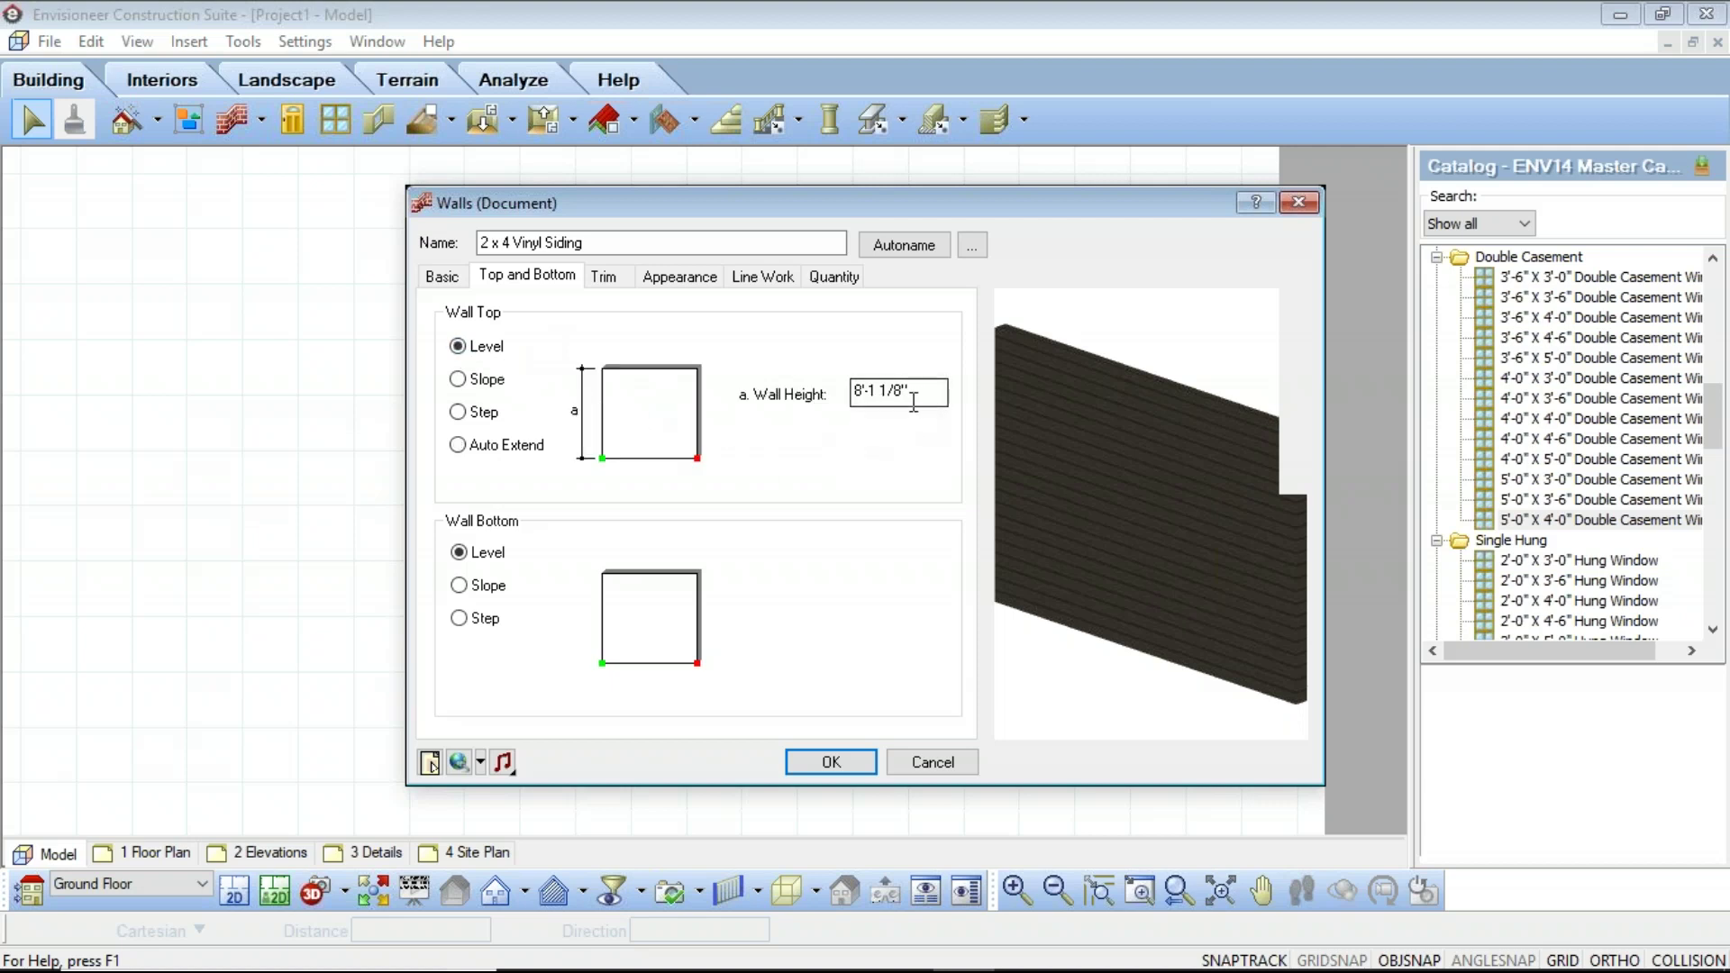
left_click(933, 762)
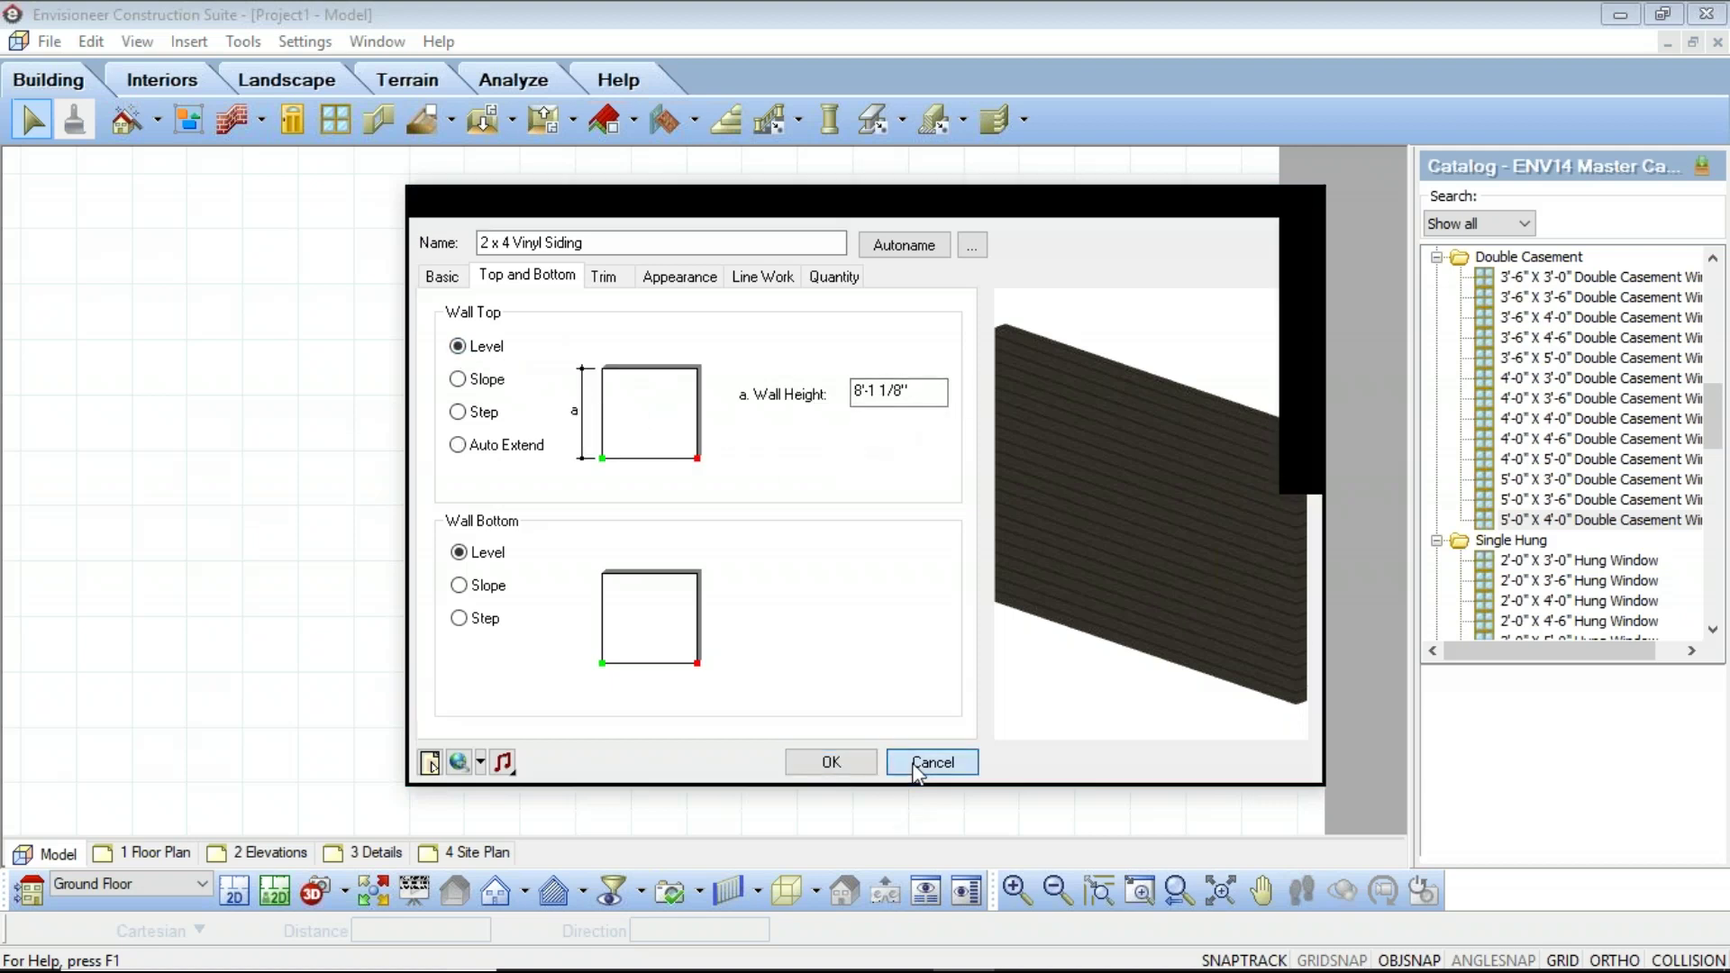
left_click(771, 487)
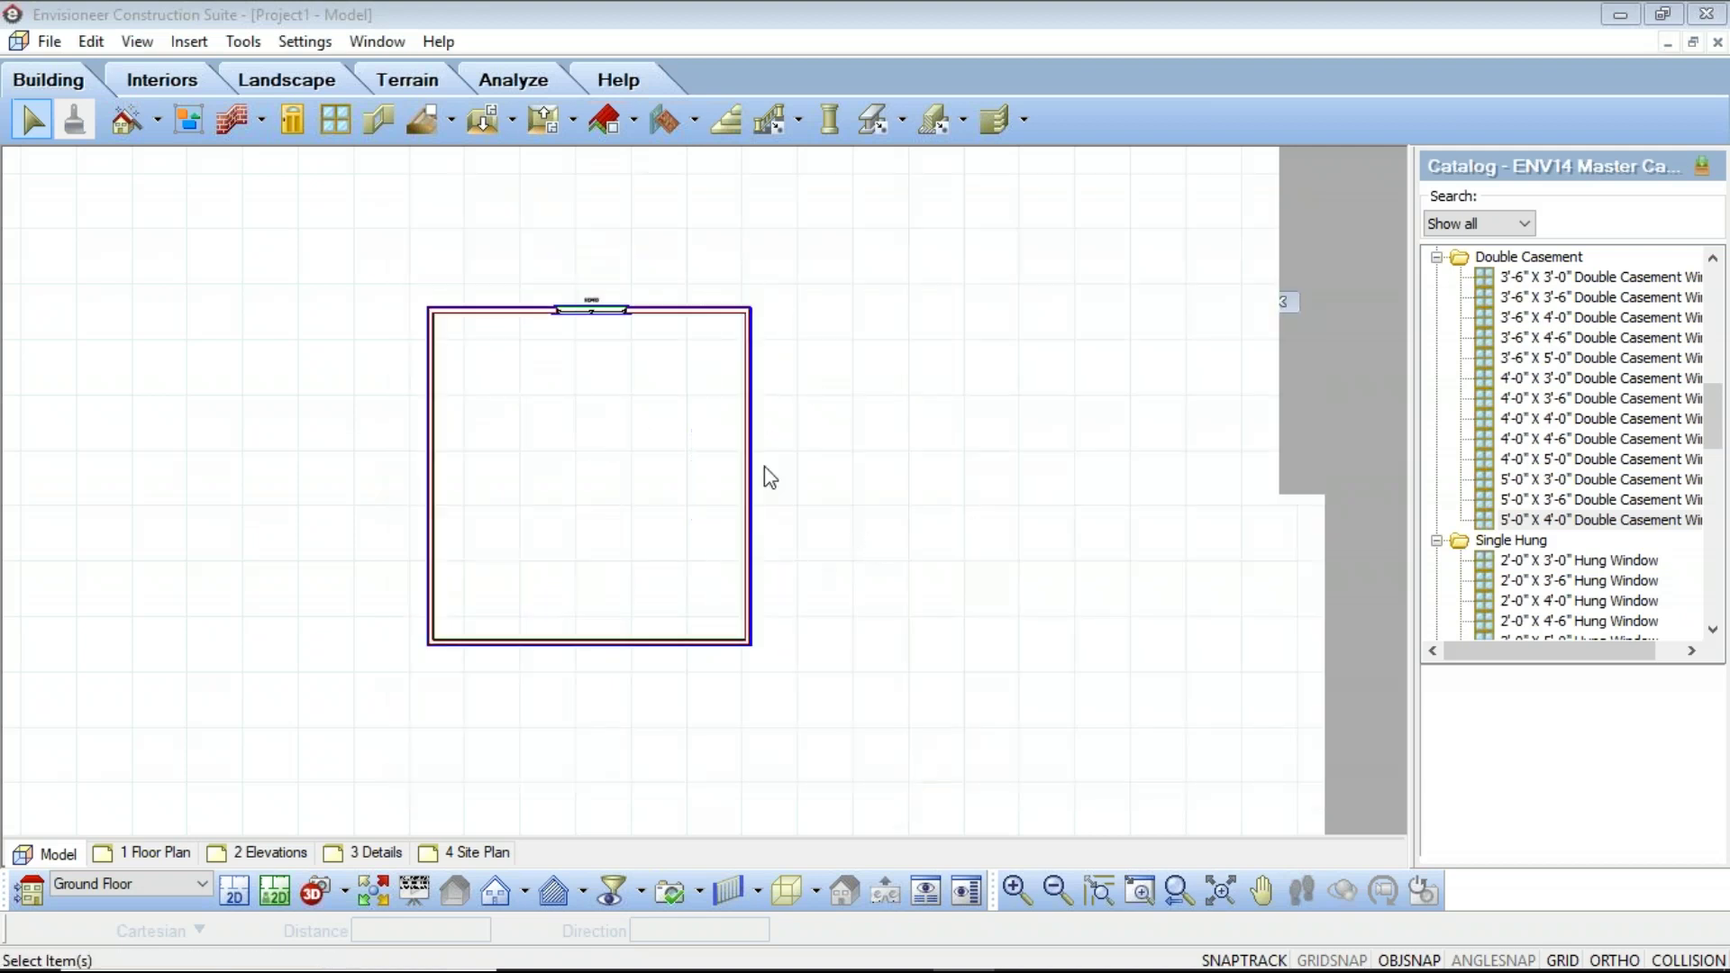
Check only the right-hand wall's height by trying a Level wall top in its properties, and discard the change
left_click(748, 410)
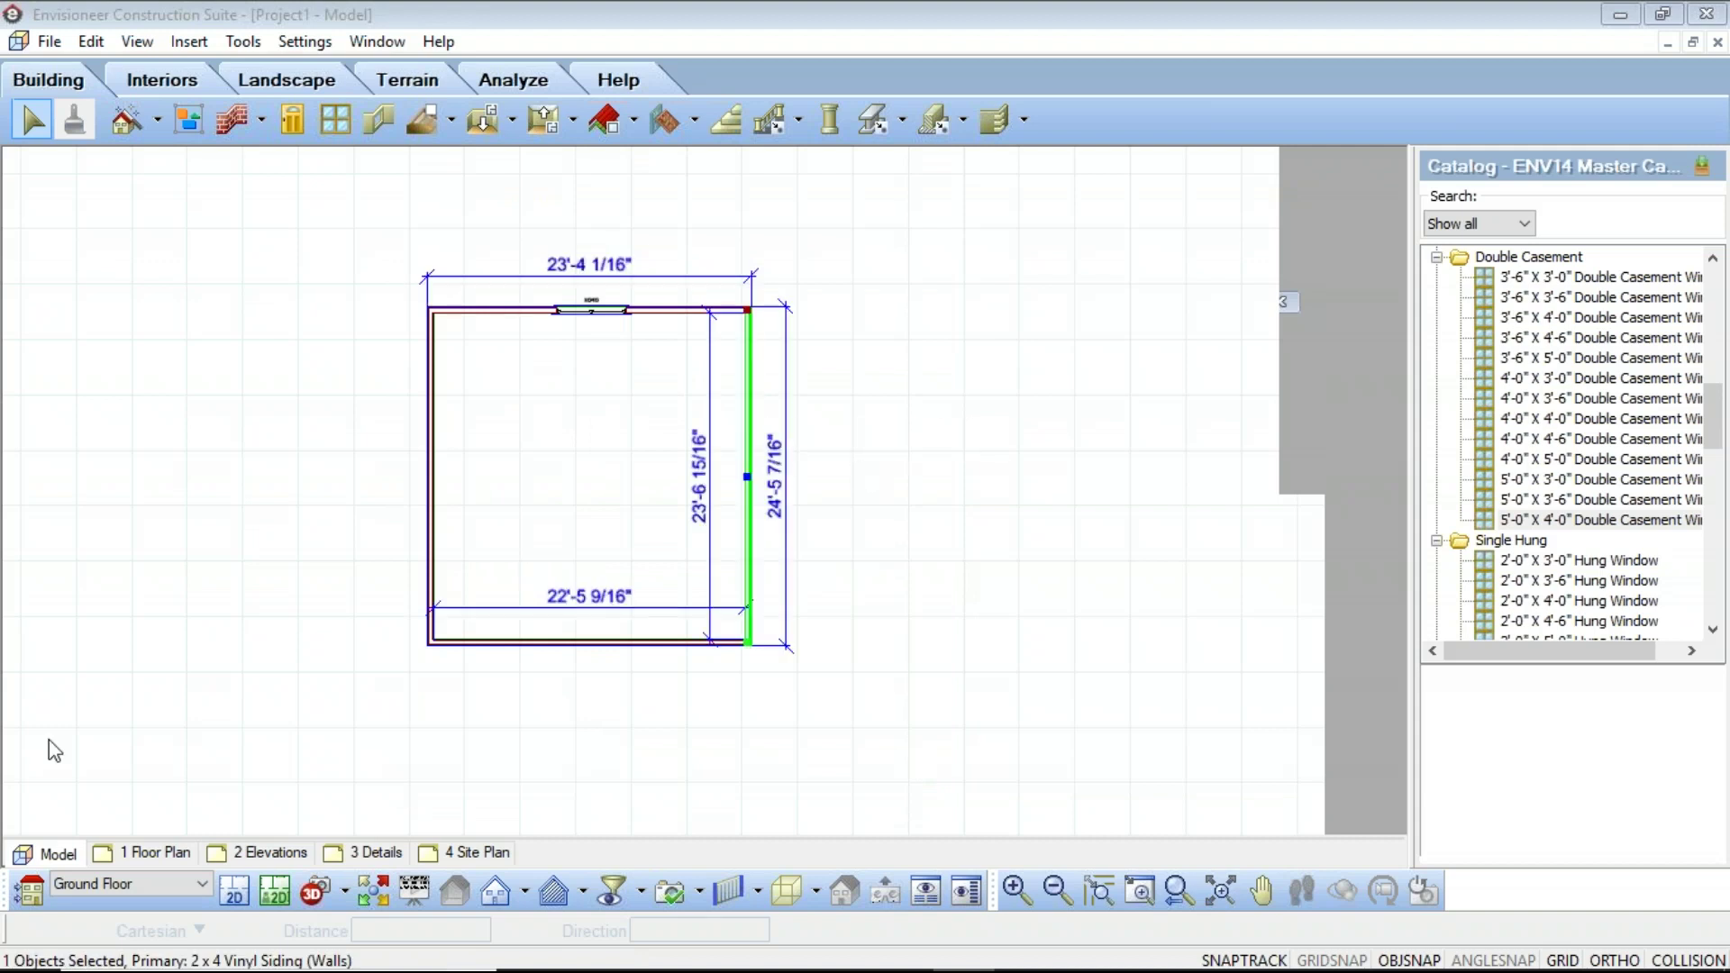
right_click(749, 377)
left_click(829, 446)
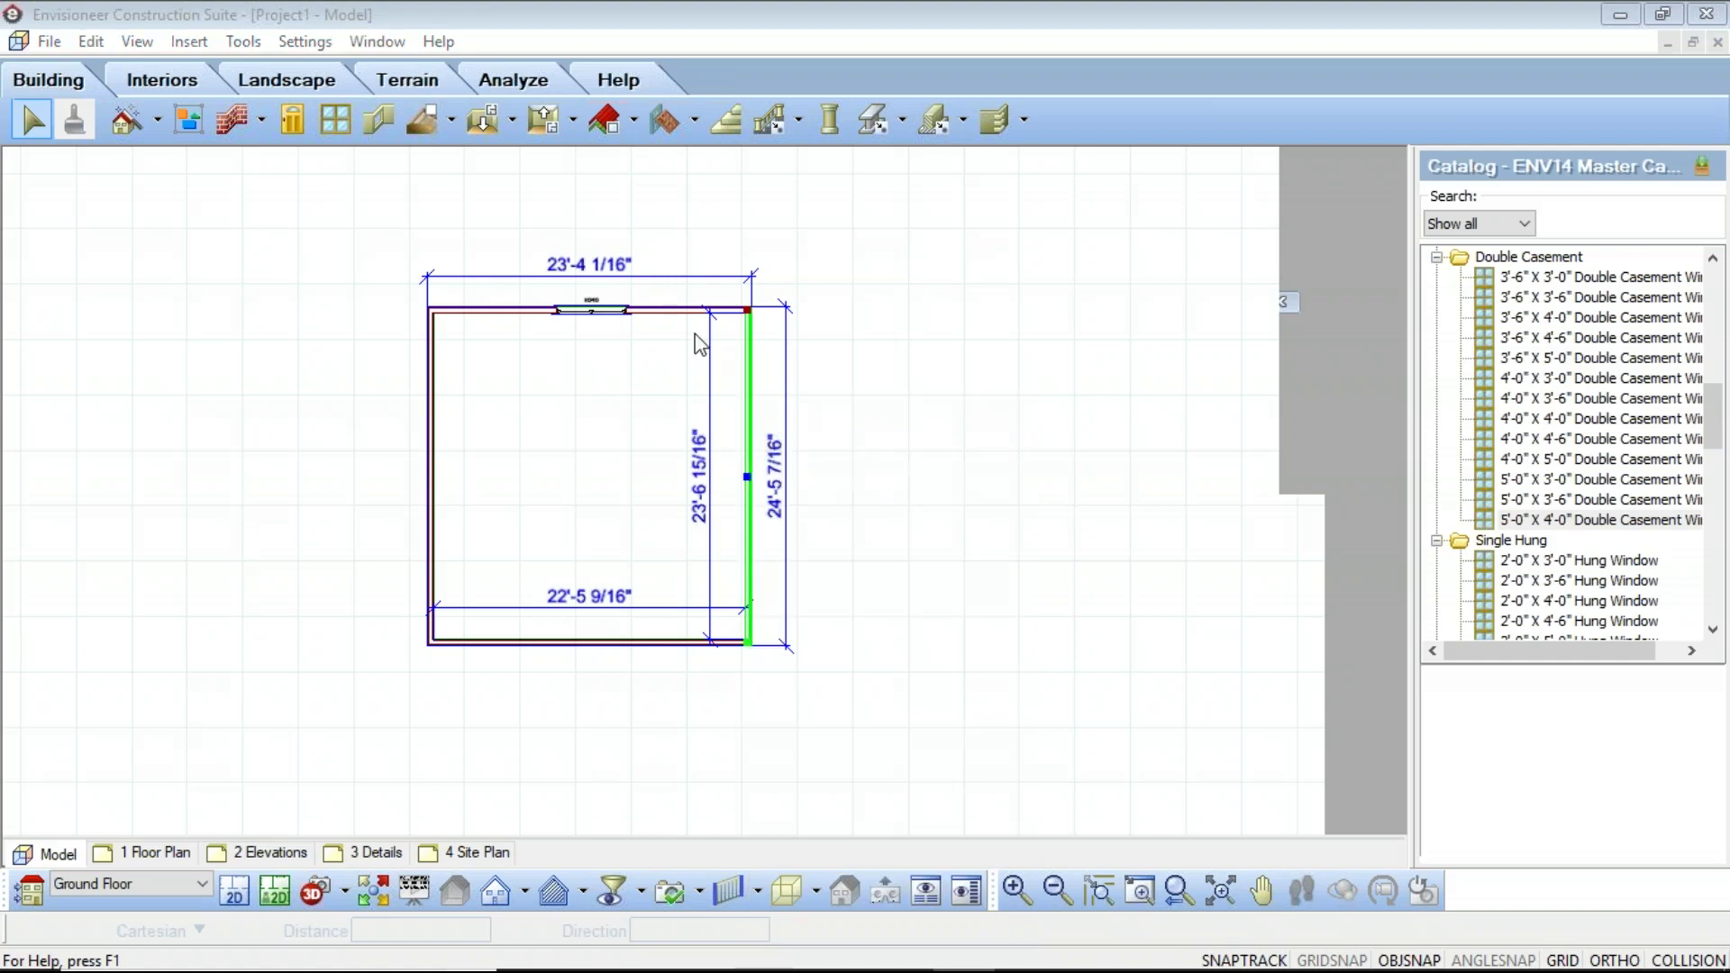
left_click(506, 274)
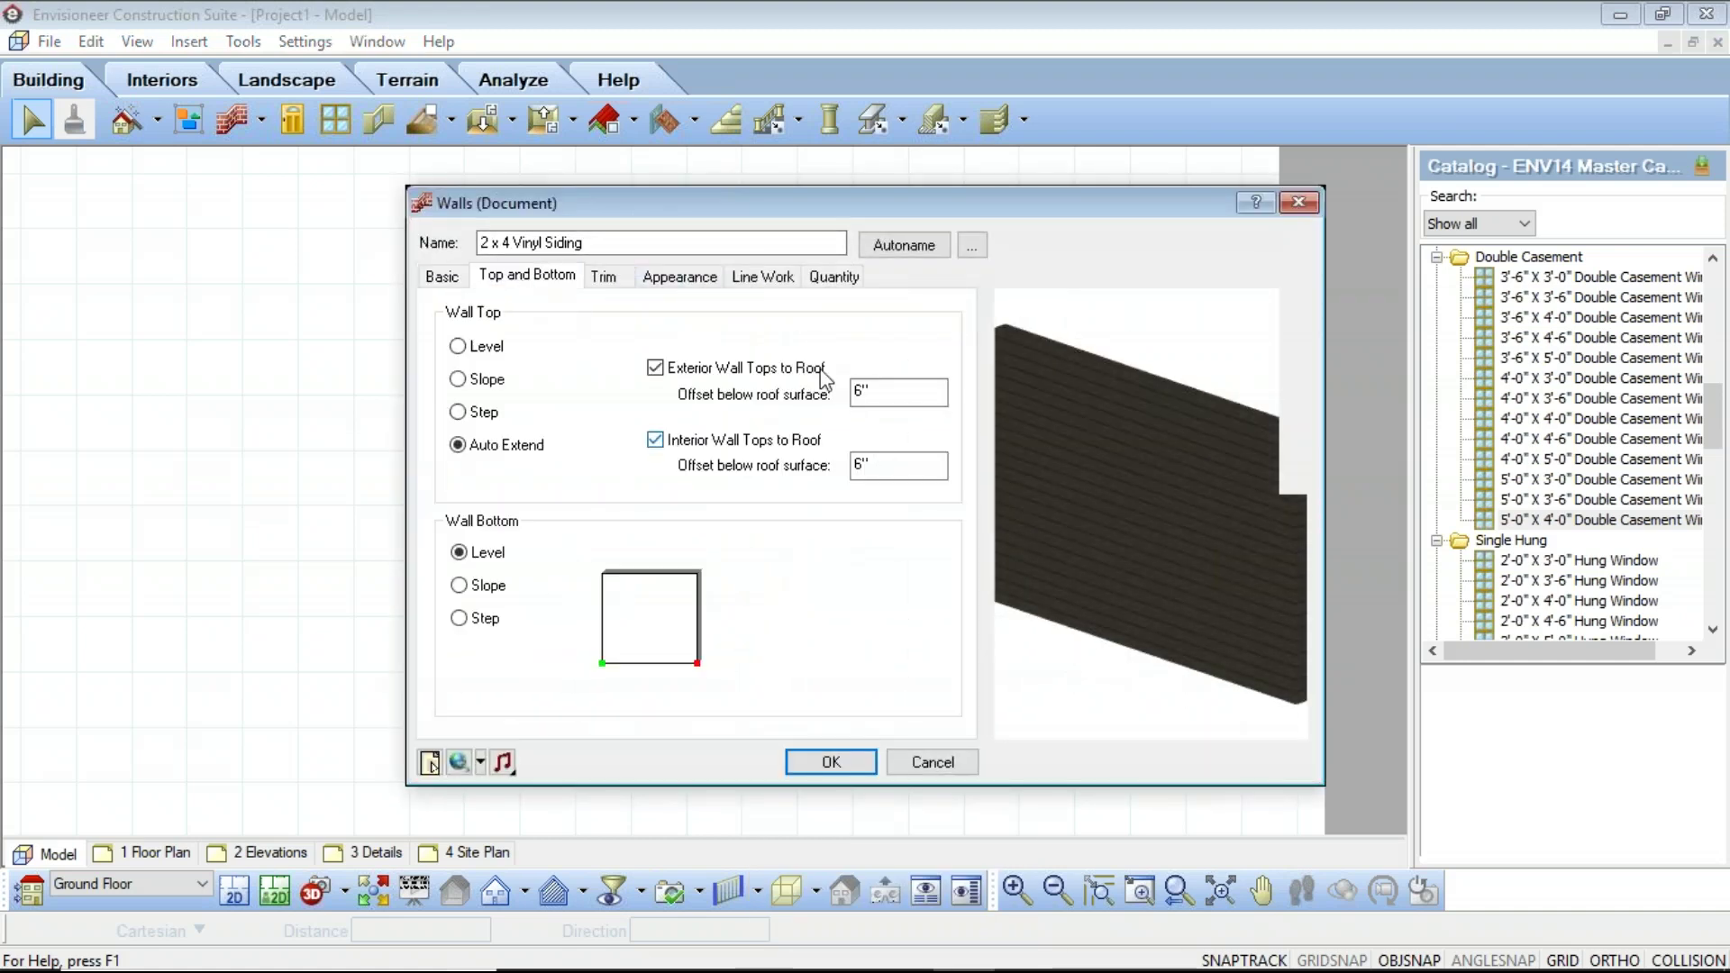
left_click(459, 345)
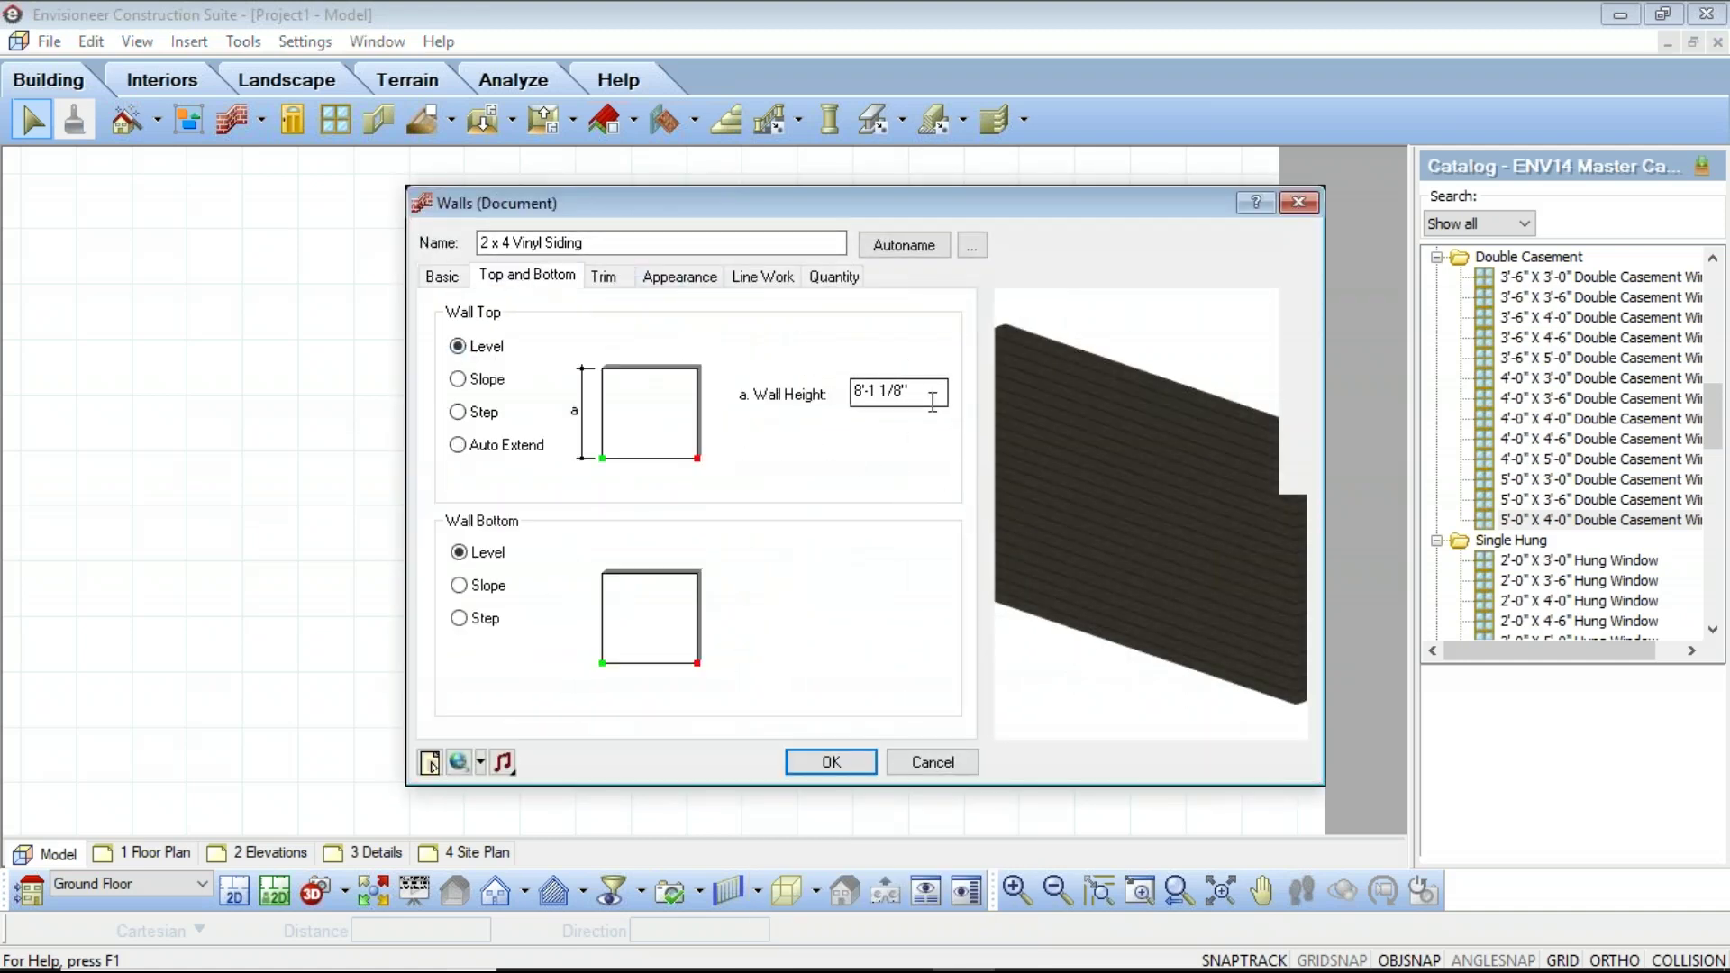
left_click(932, 762)
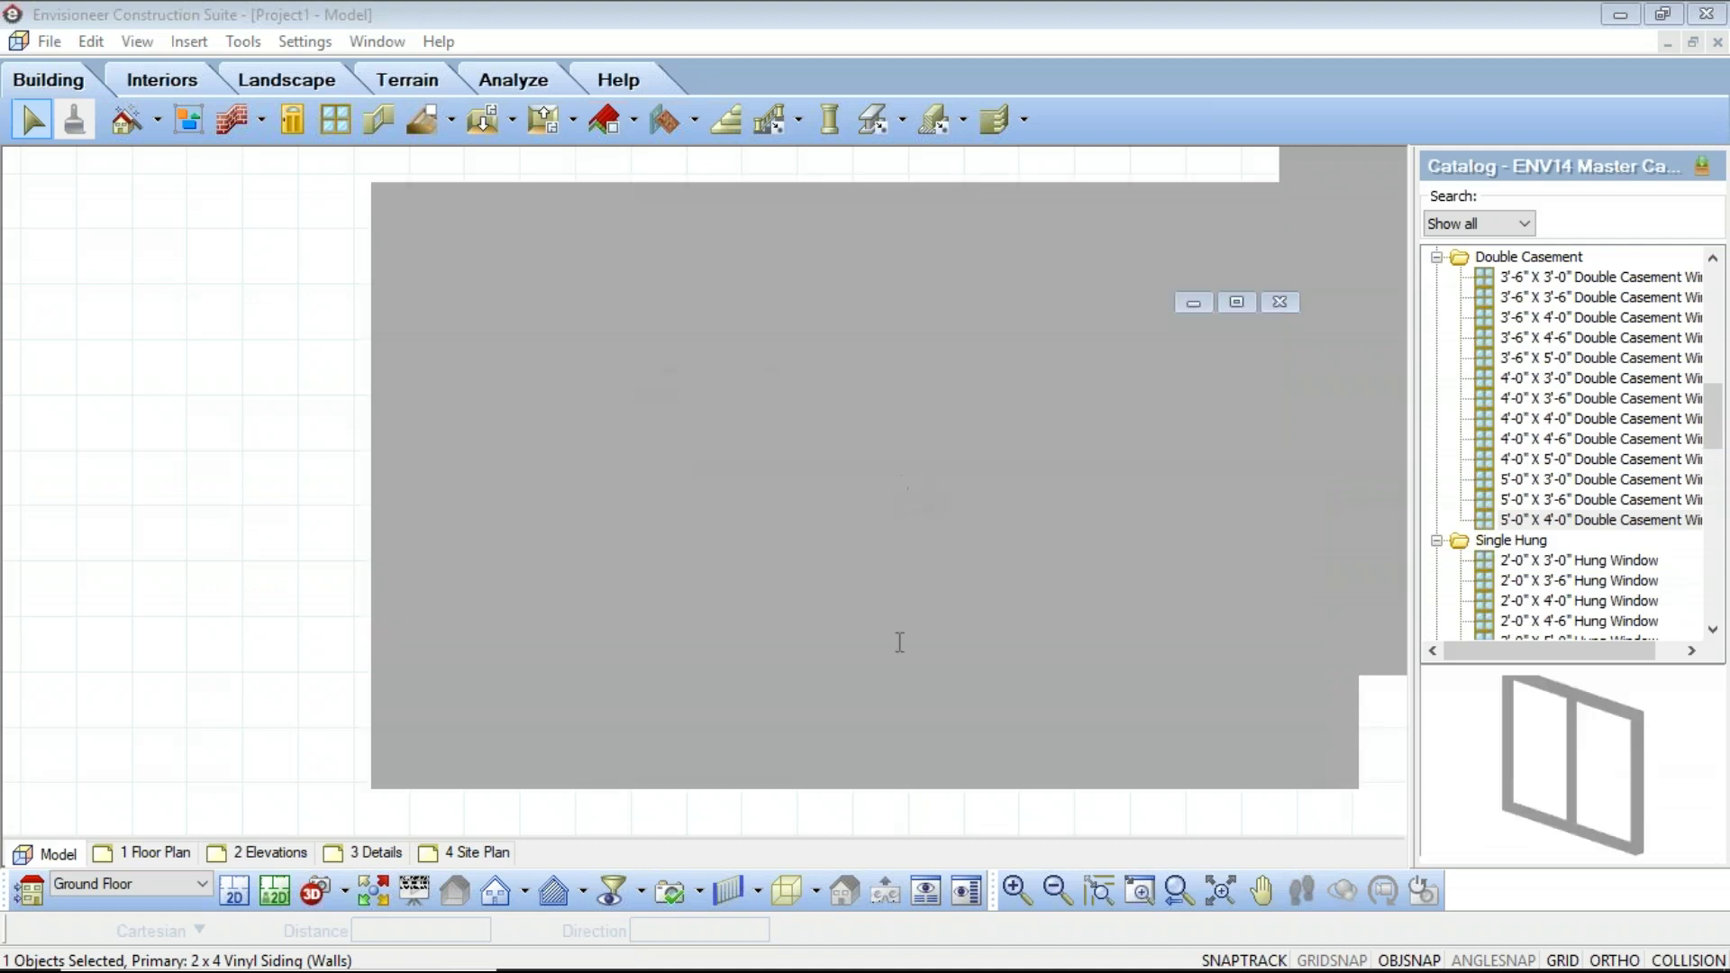
Delete all four walls and the window from the plan
left_click(1295, 251)
left_click(275, 326)
scroll(272, 347, "down", 4)
scroll(455, 488, "up", 2)
scroll(504, 486, "down", 2)
left_click_drag(552, 570, 149, 171)
key("Delete")
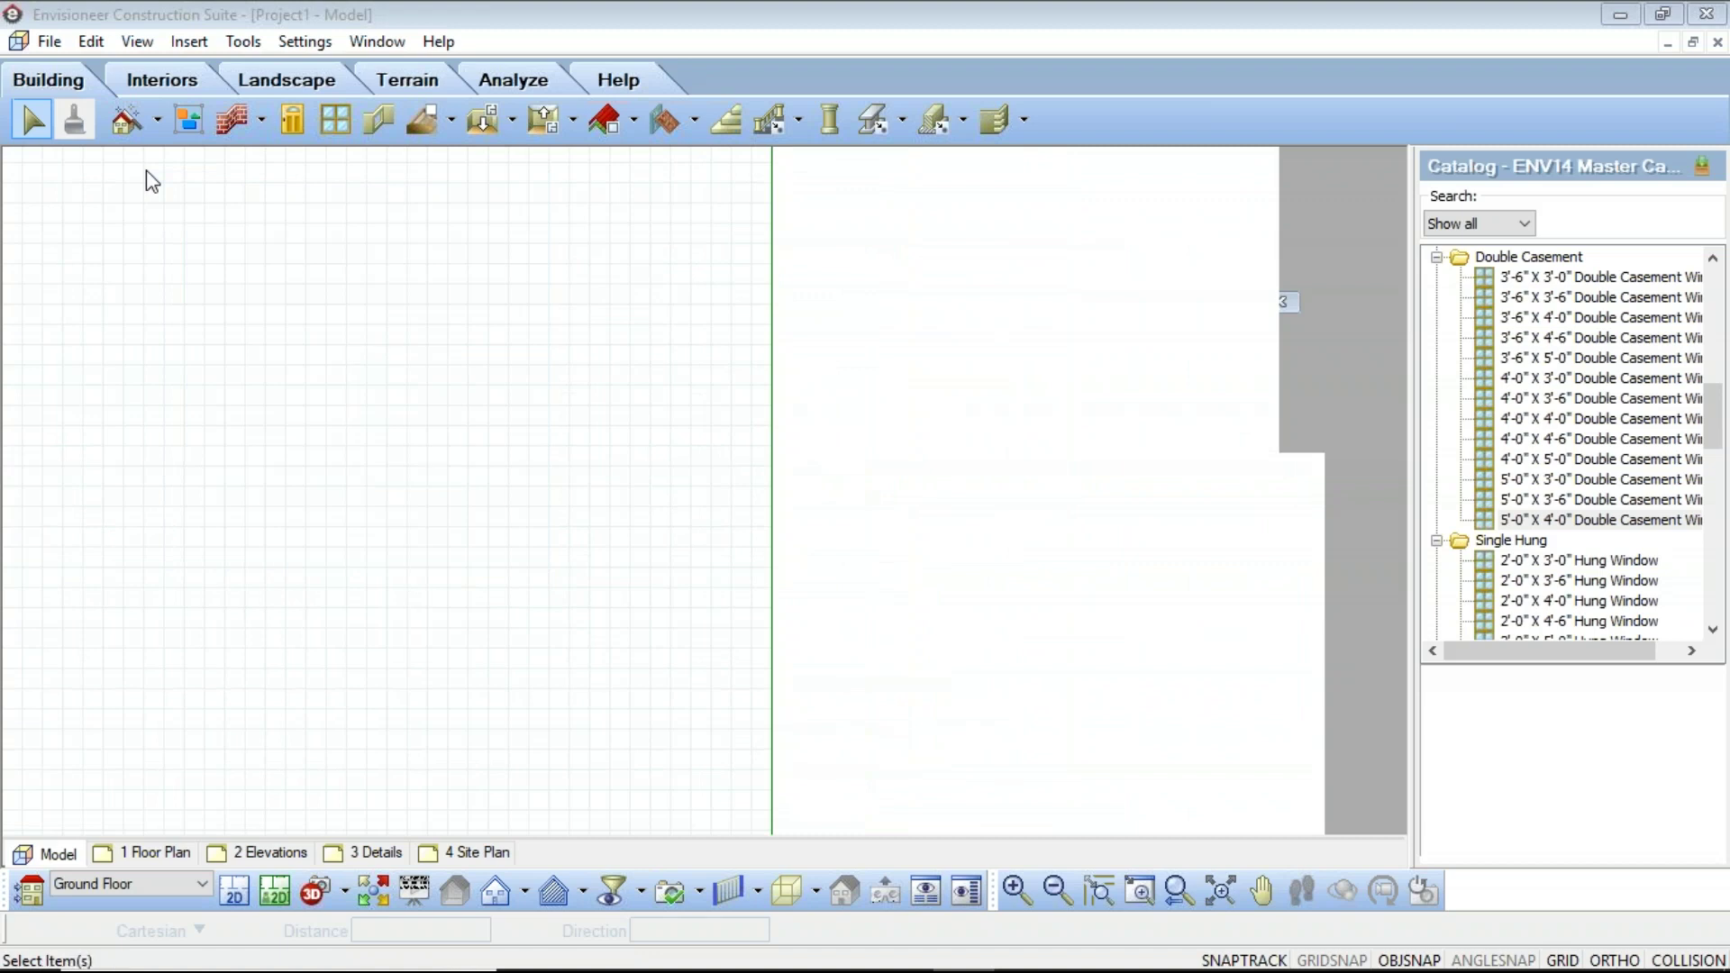
In the building locations, set the Foundation's floor level to -4'-6" and update the affected floor levels
left_click(36, 890)
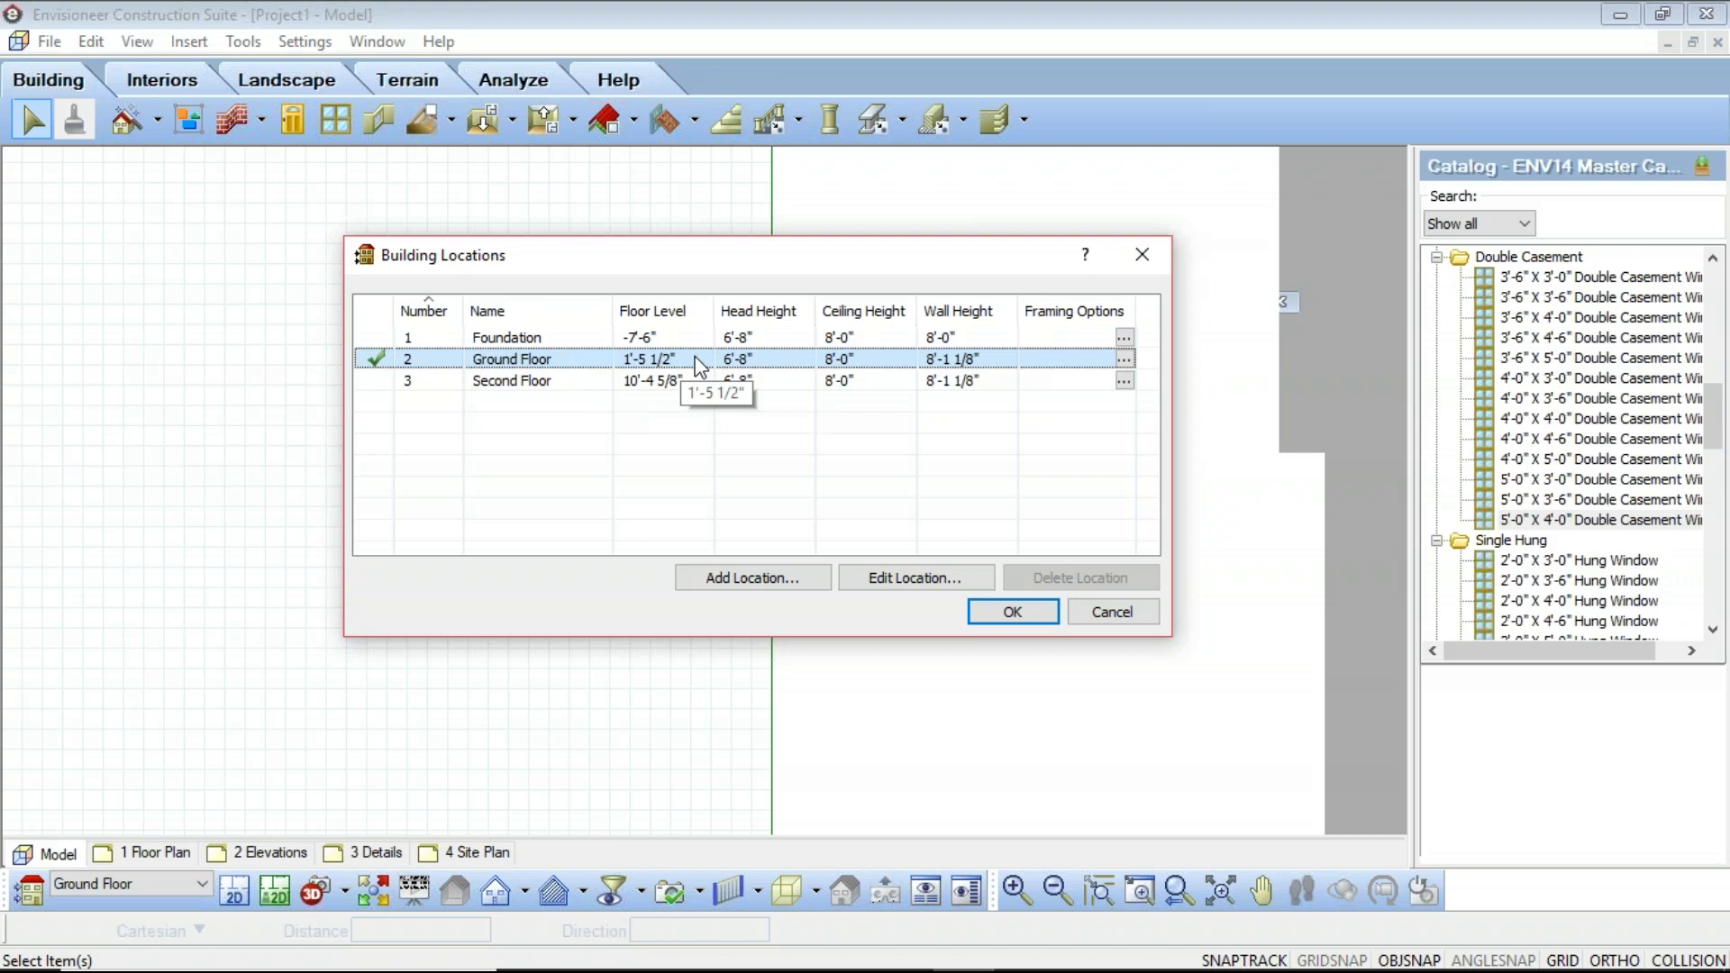
left_click(635, 338)
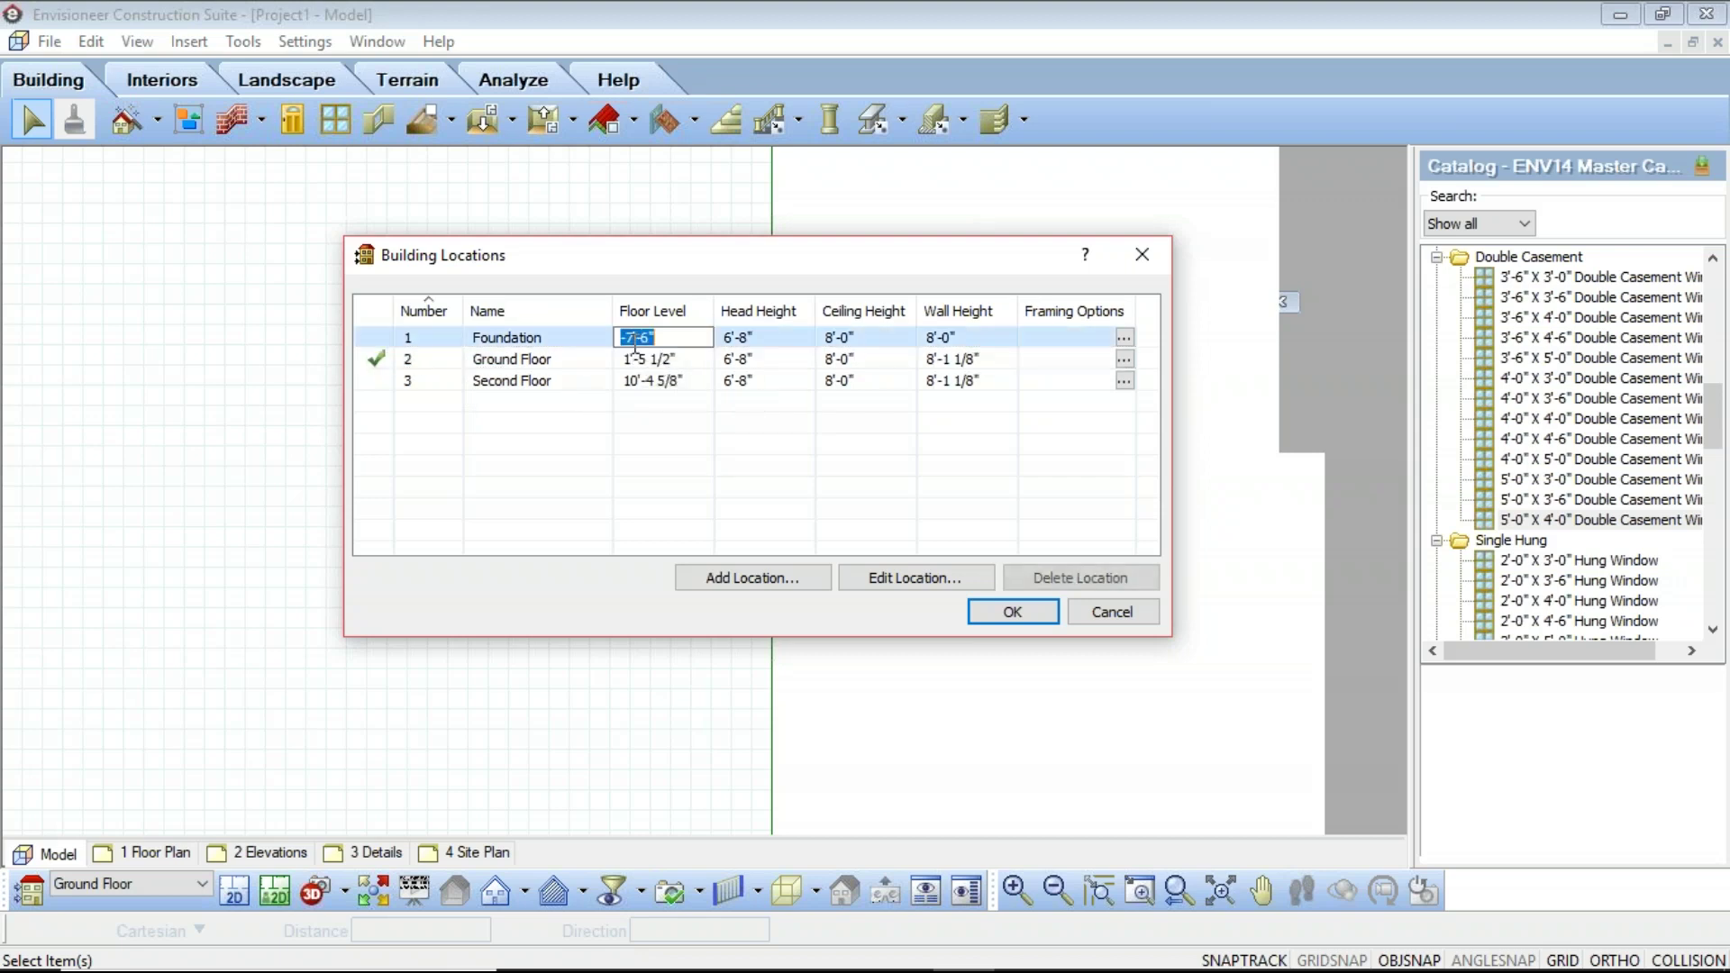
left_click(633, 339)
key("BackSpace")
type("4")
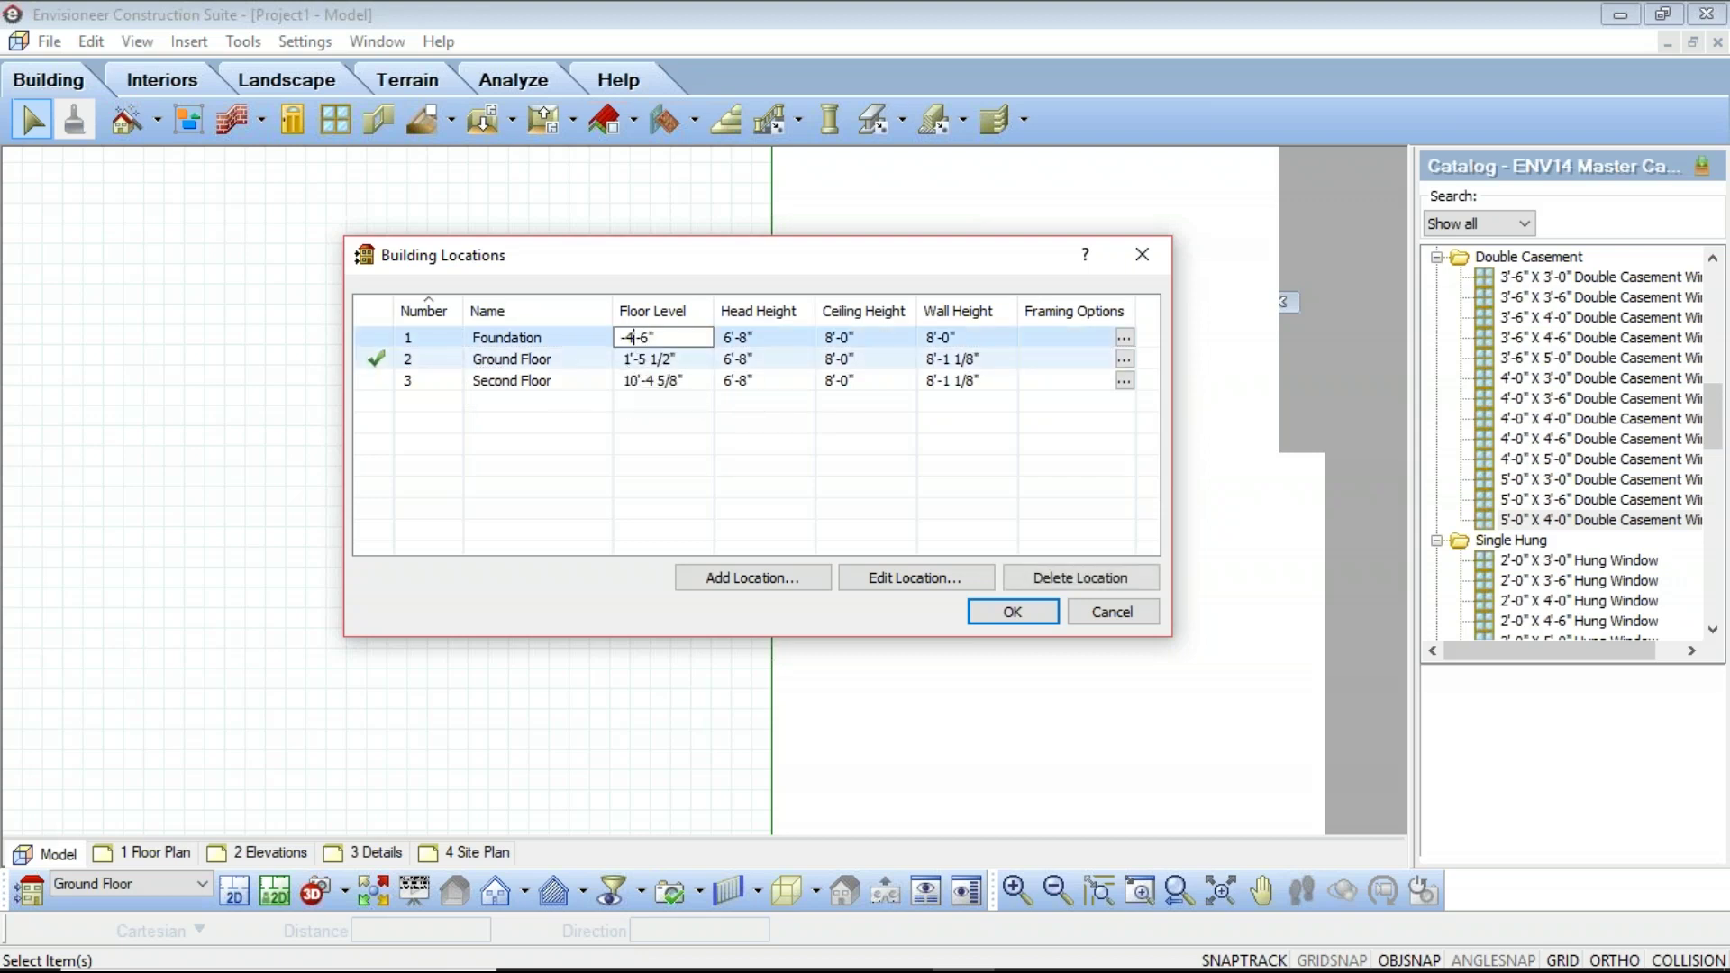
left_click(685, 360)
left_click(829, 498)
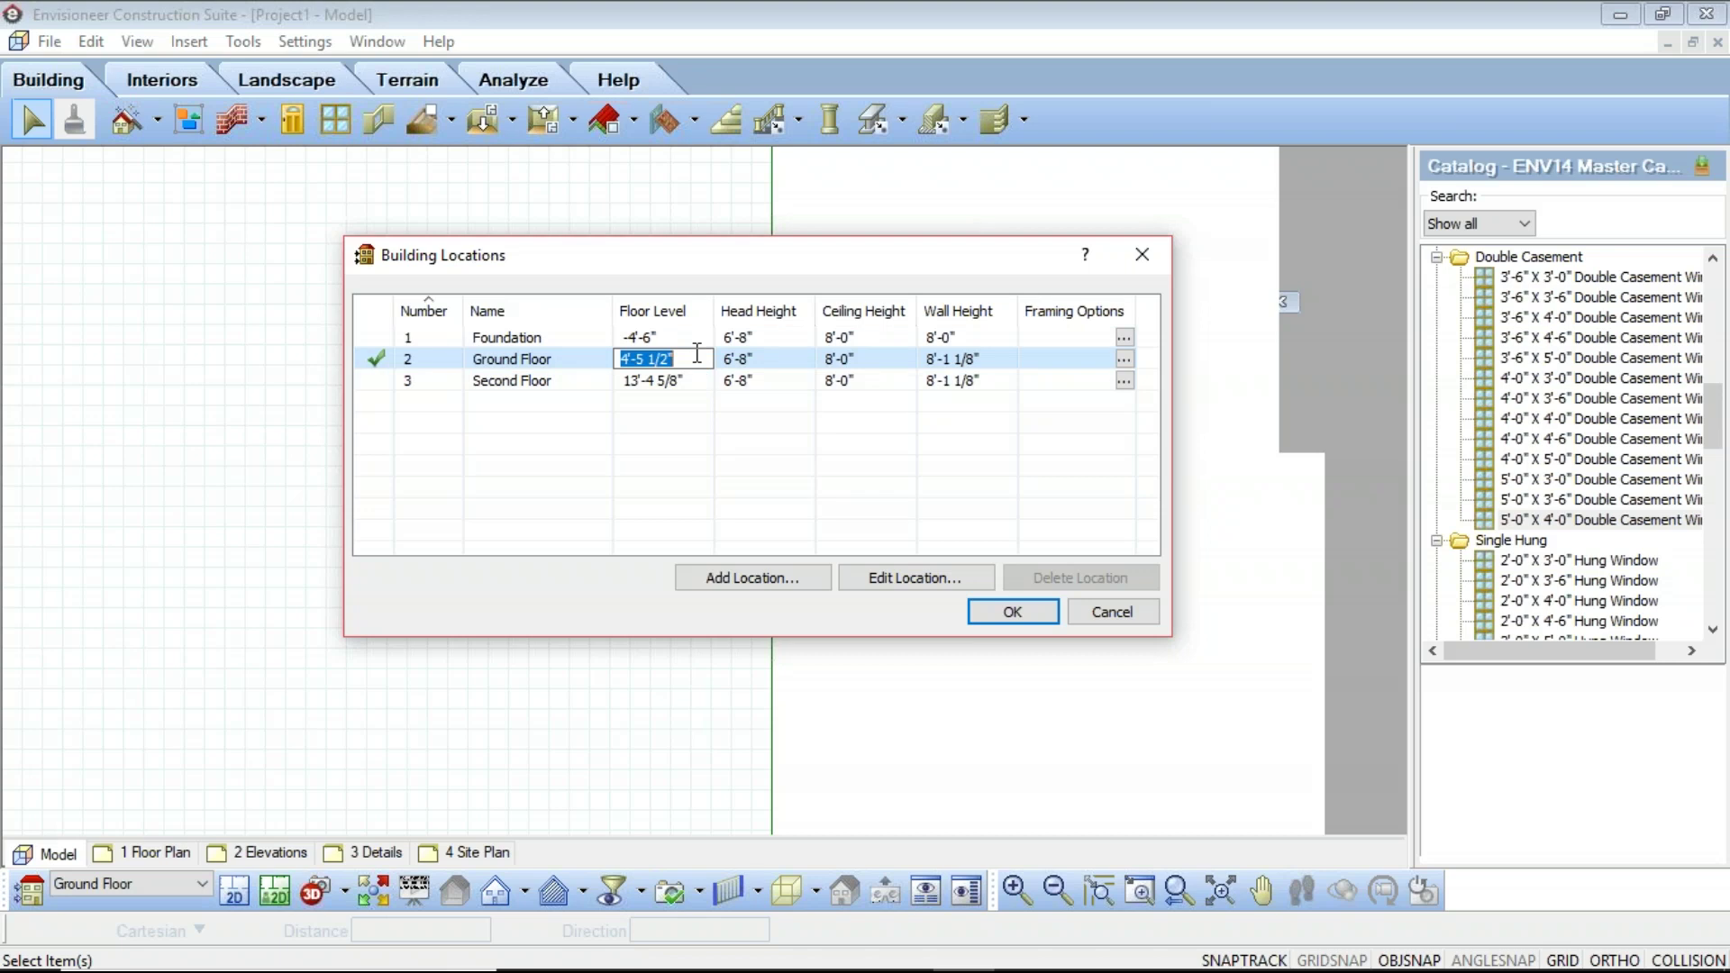
Set the Ground Floor's floor level to 6" without updating the other levels, and the Second Floor's level to 5'-6"
type("6")
left_click(692, 381)
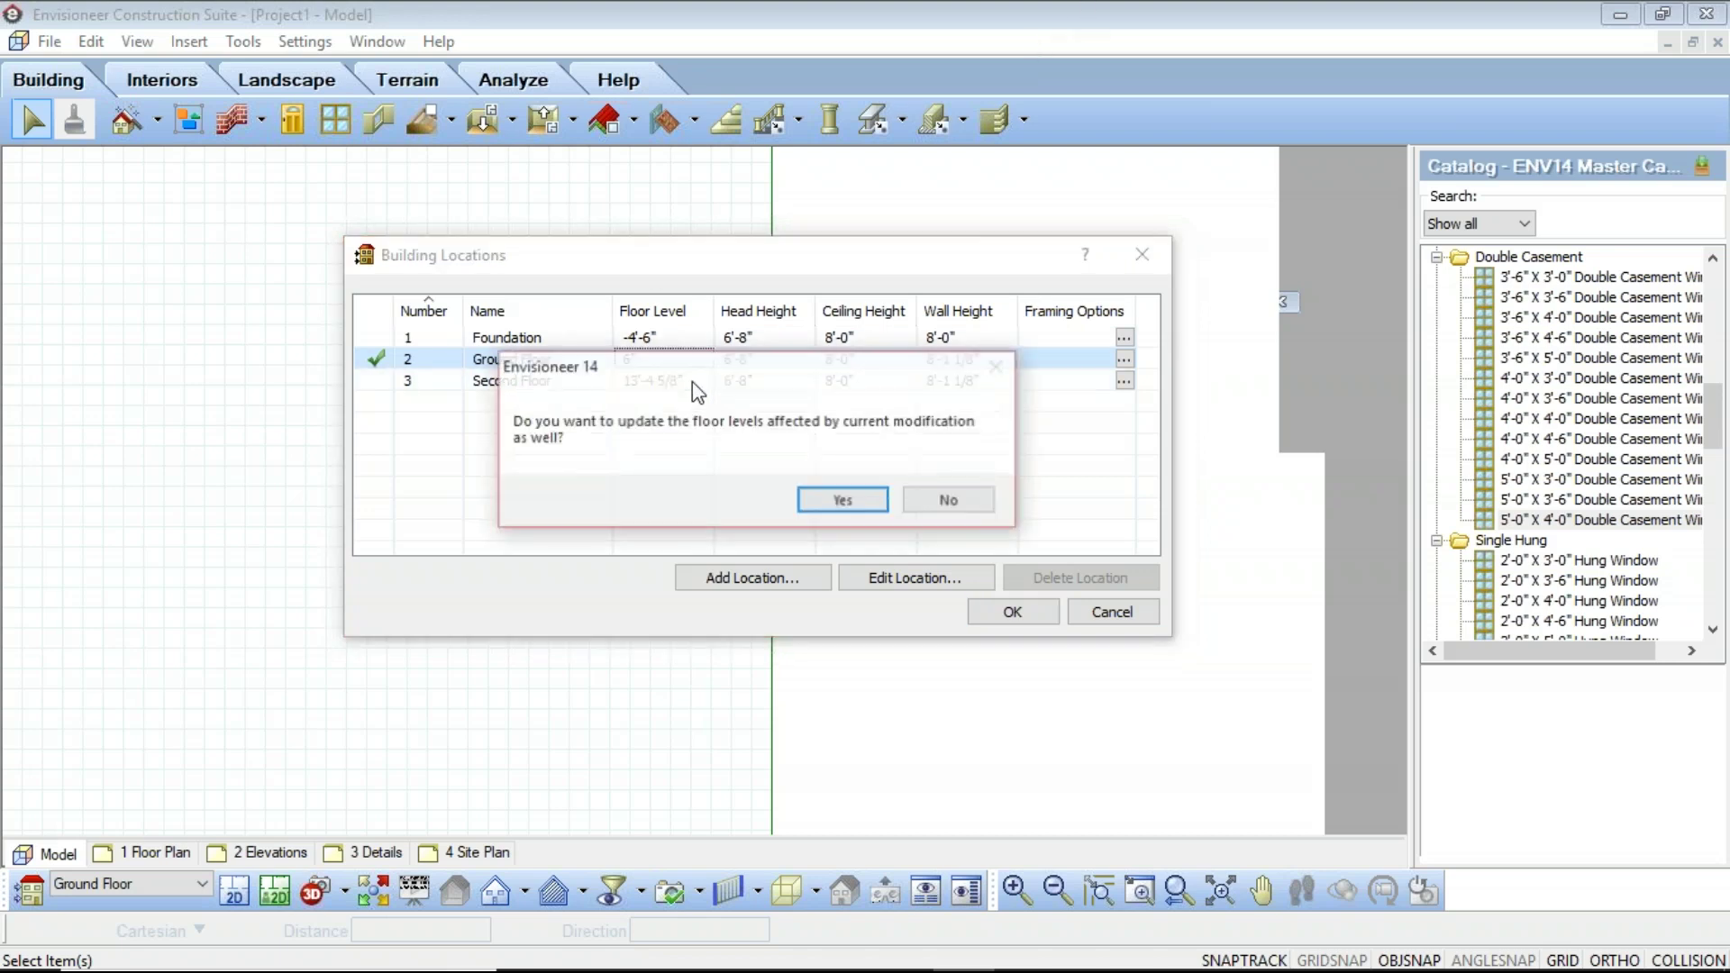
left_click(938, 505)
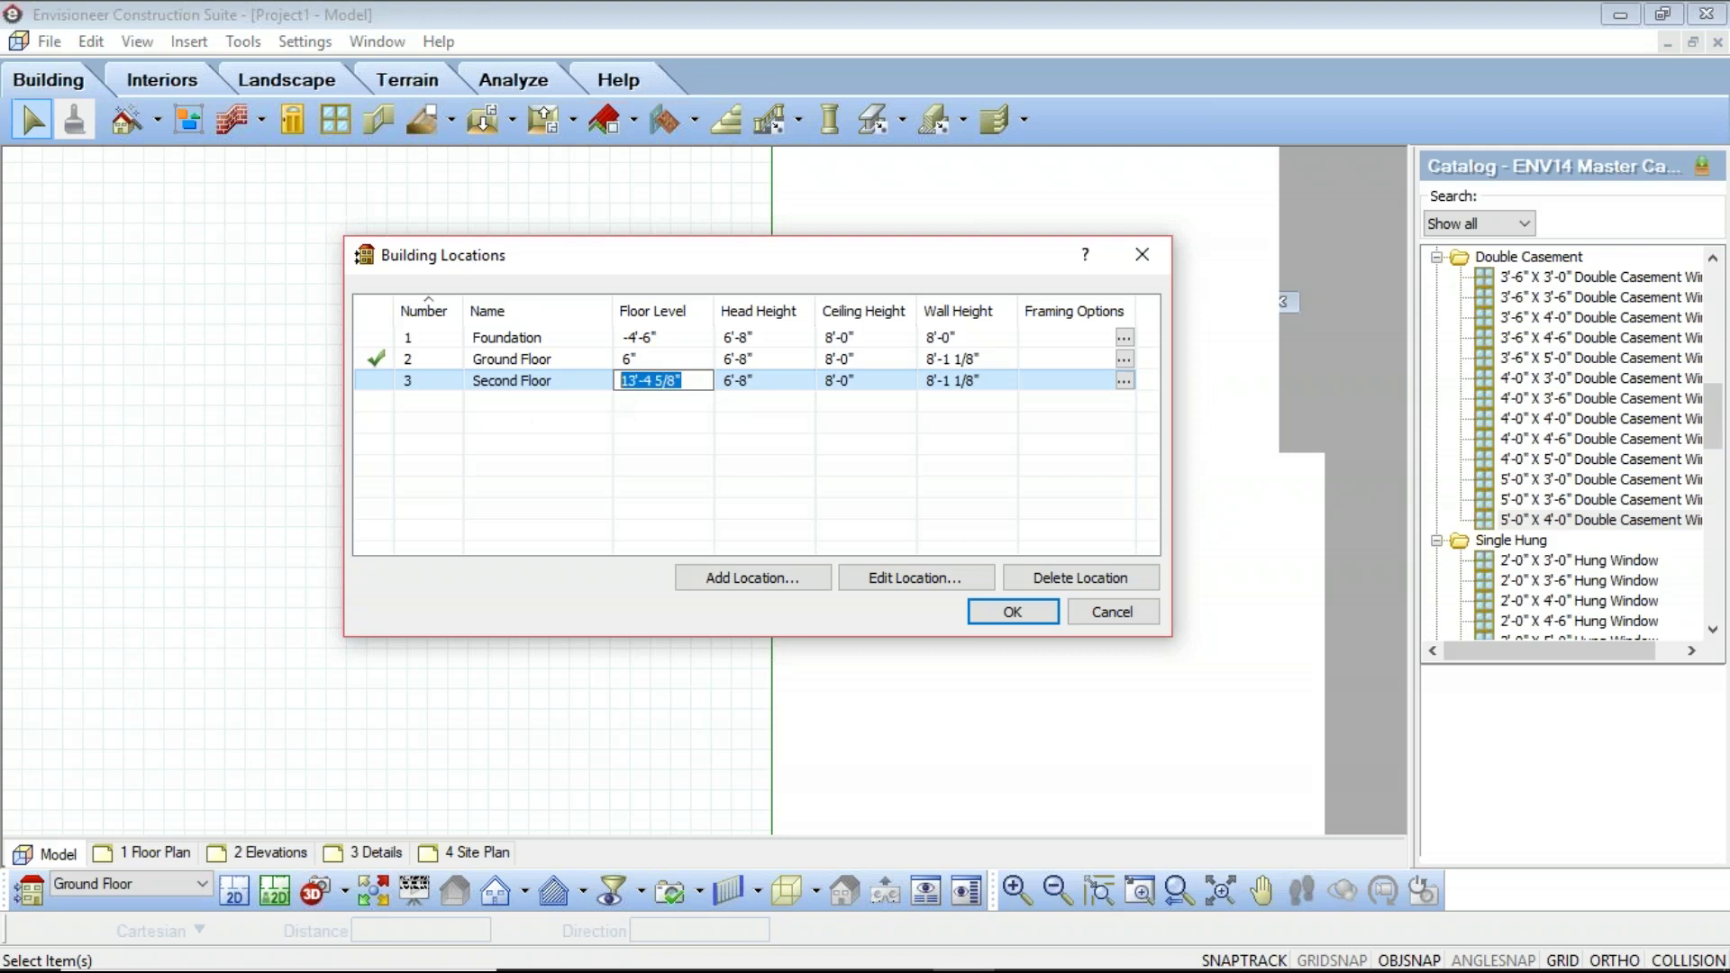
type("5")
type("'-6")
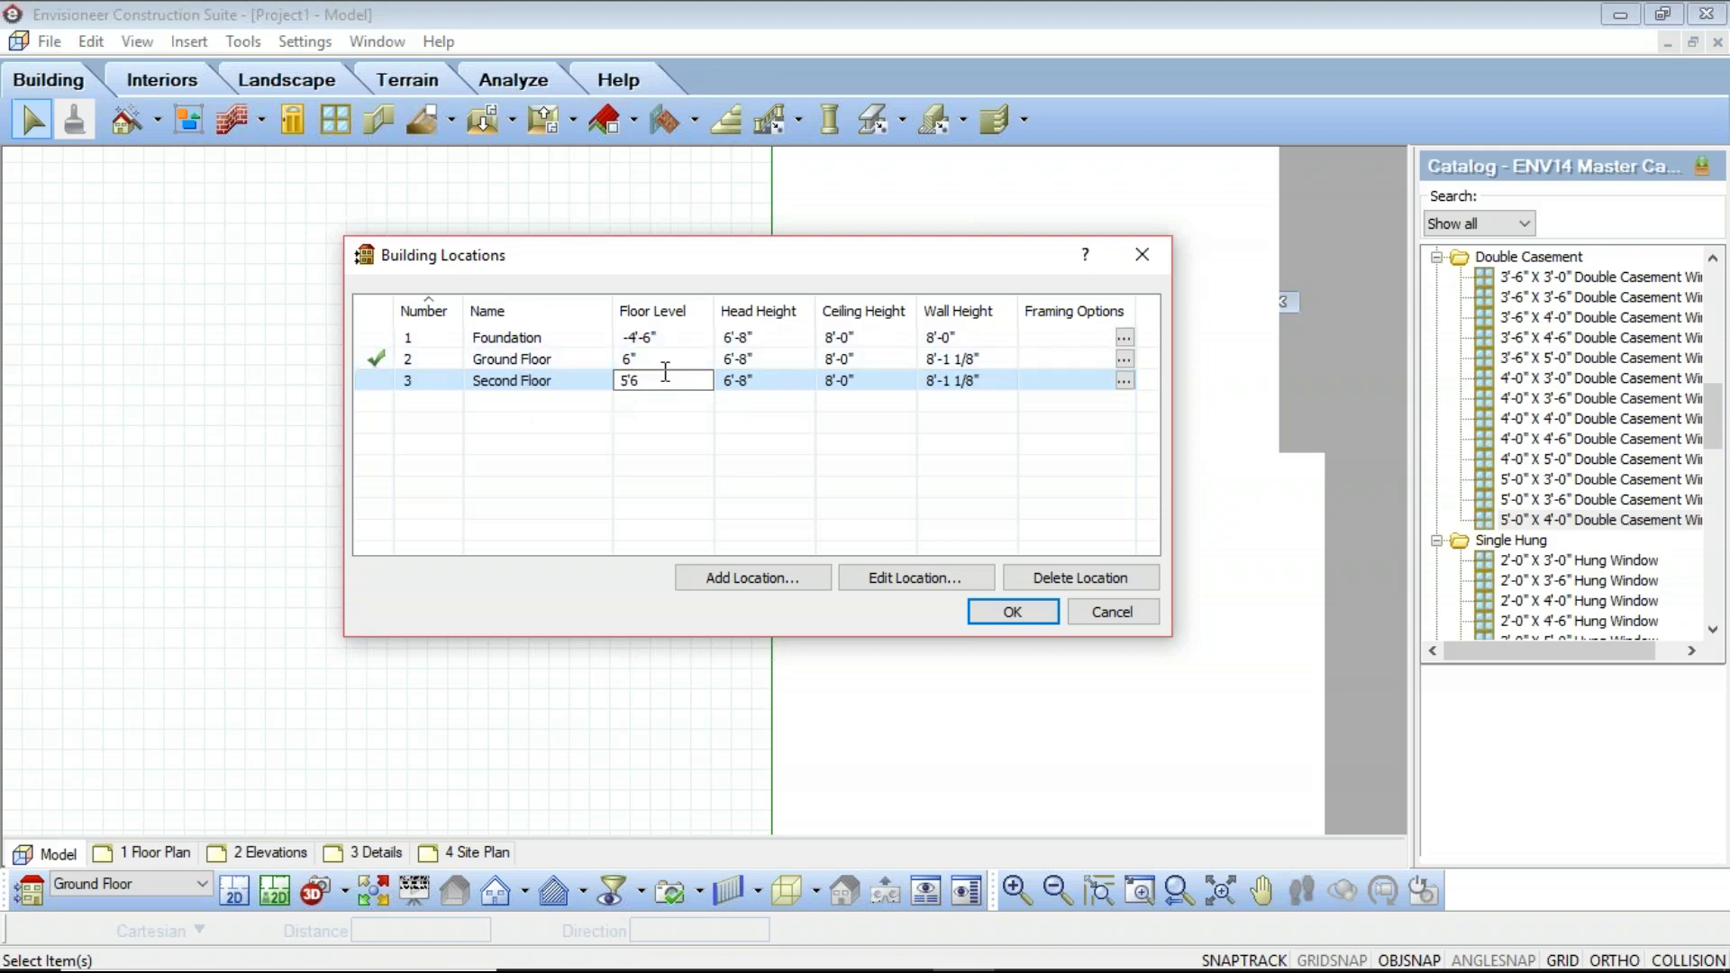
left_click(683, 360)
Set the wall height of both the Ground Floor and the Second Floor to 8'-0" and accept the building locations
left_click(1000, 359)
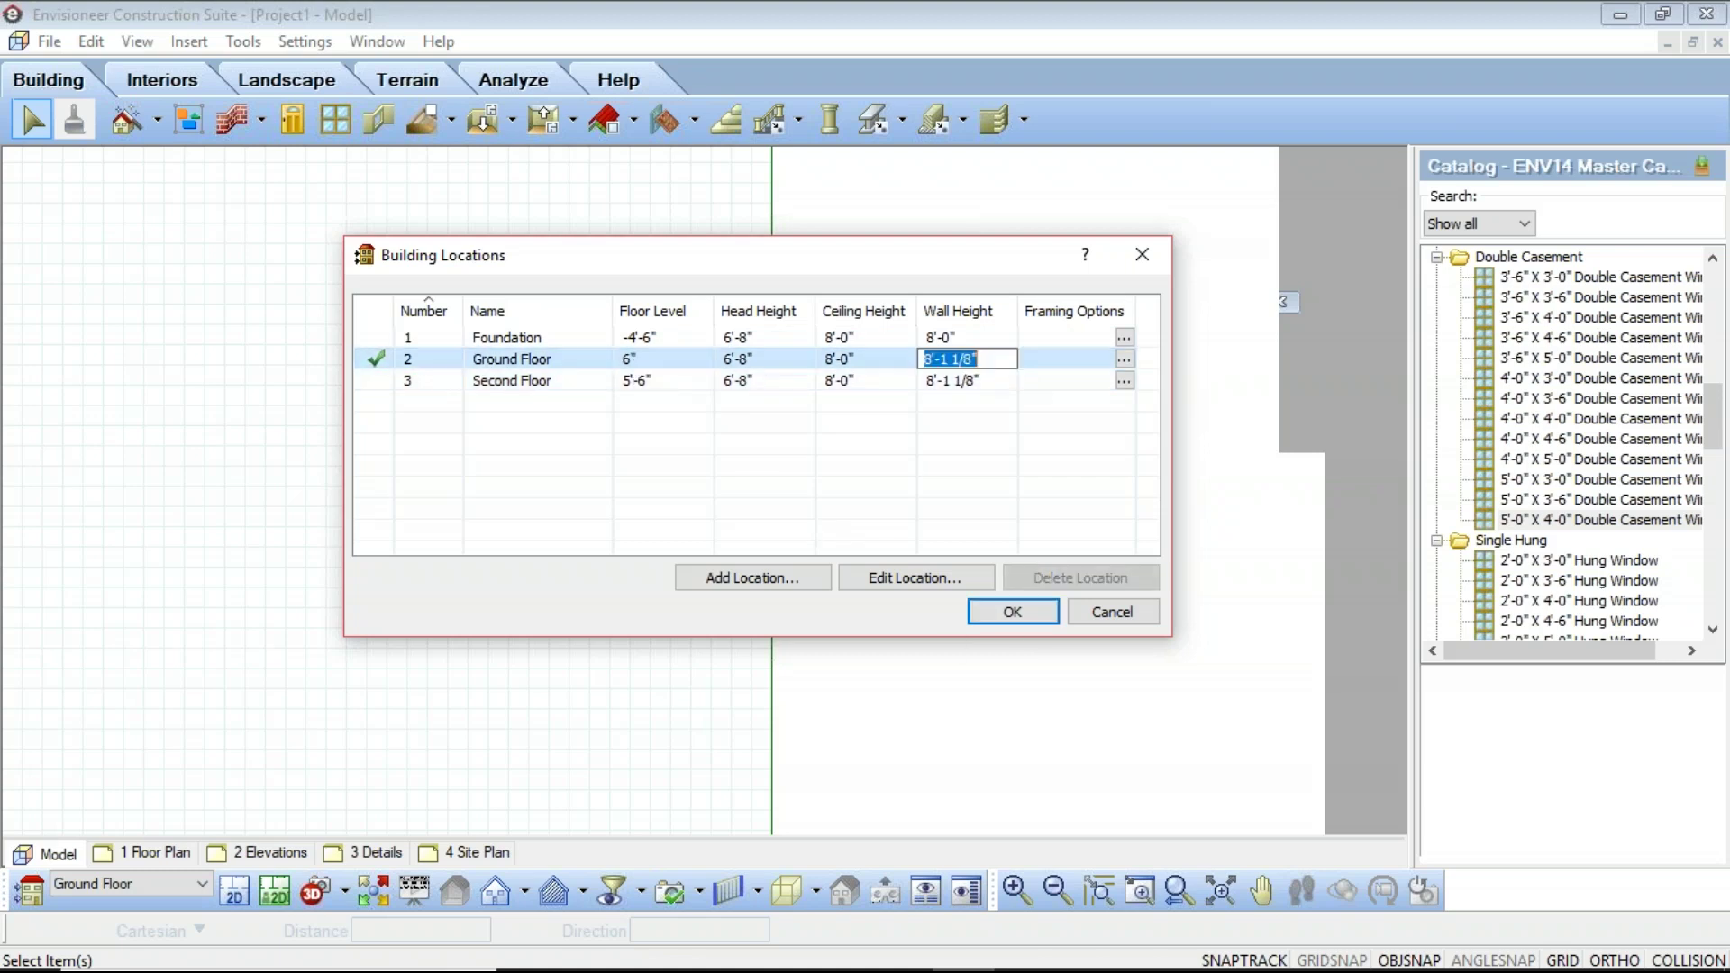
type("8'")
left_click(974, 383)
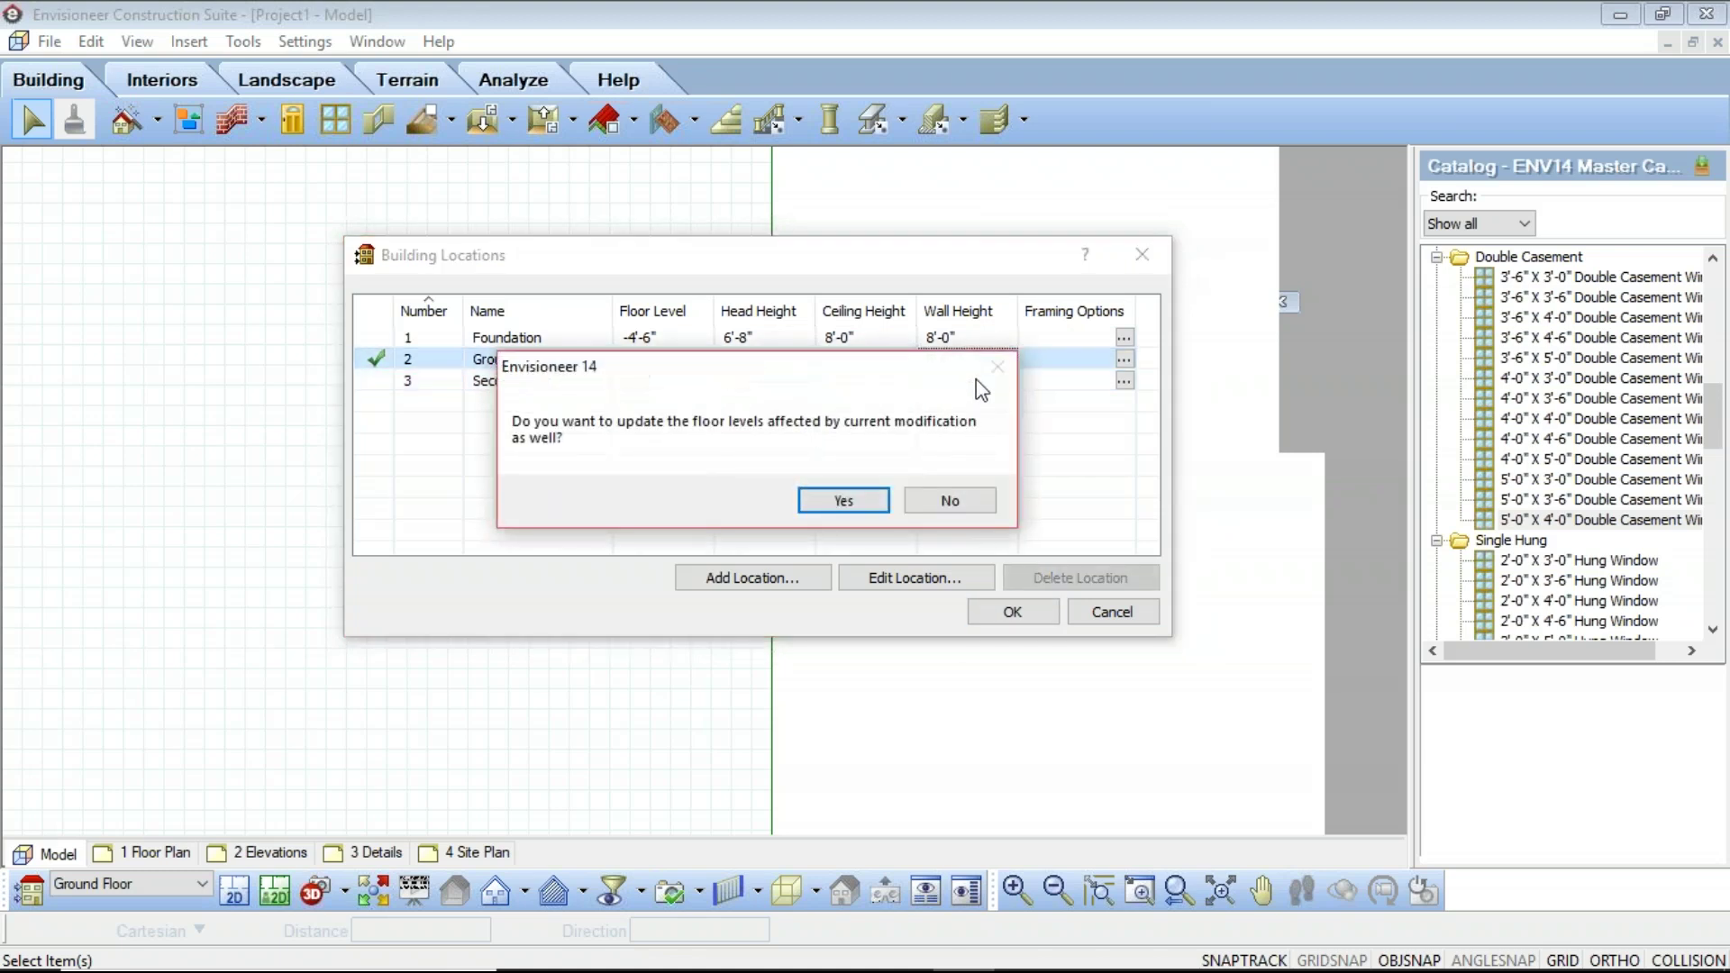
left_click(885, 505)
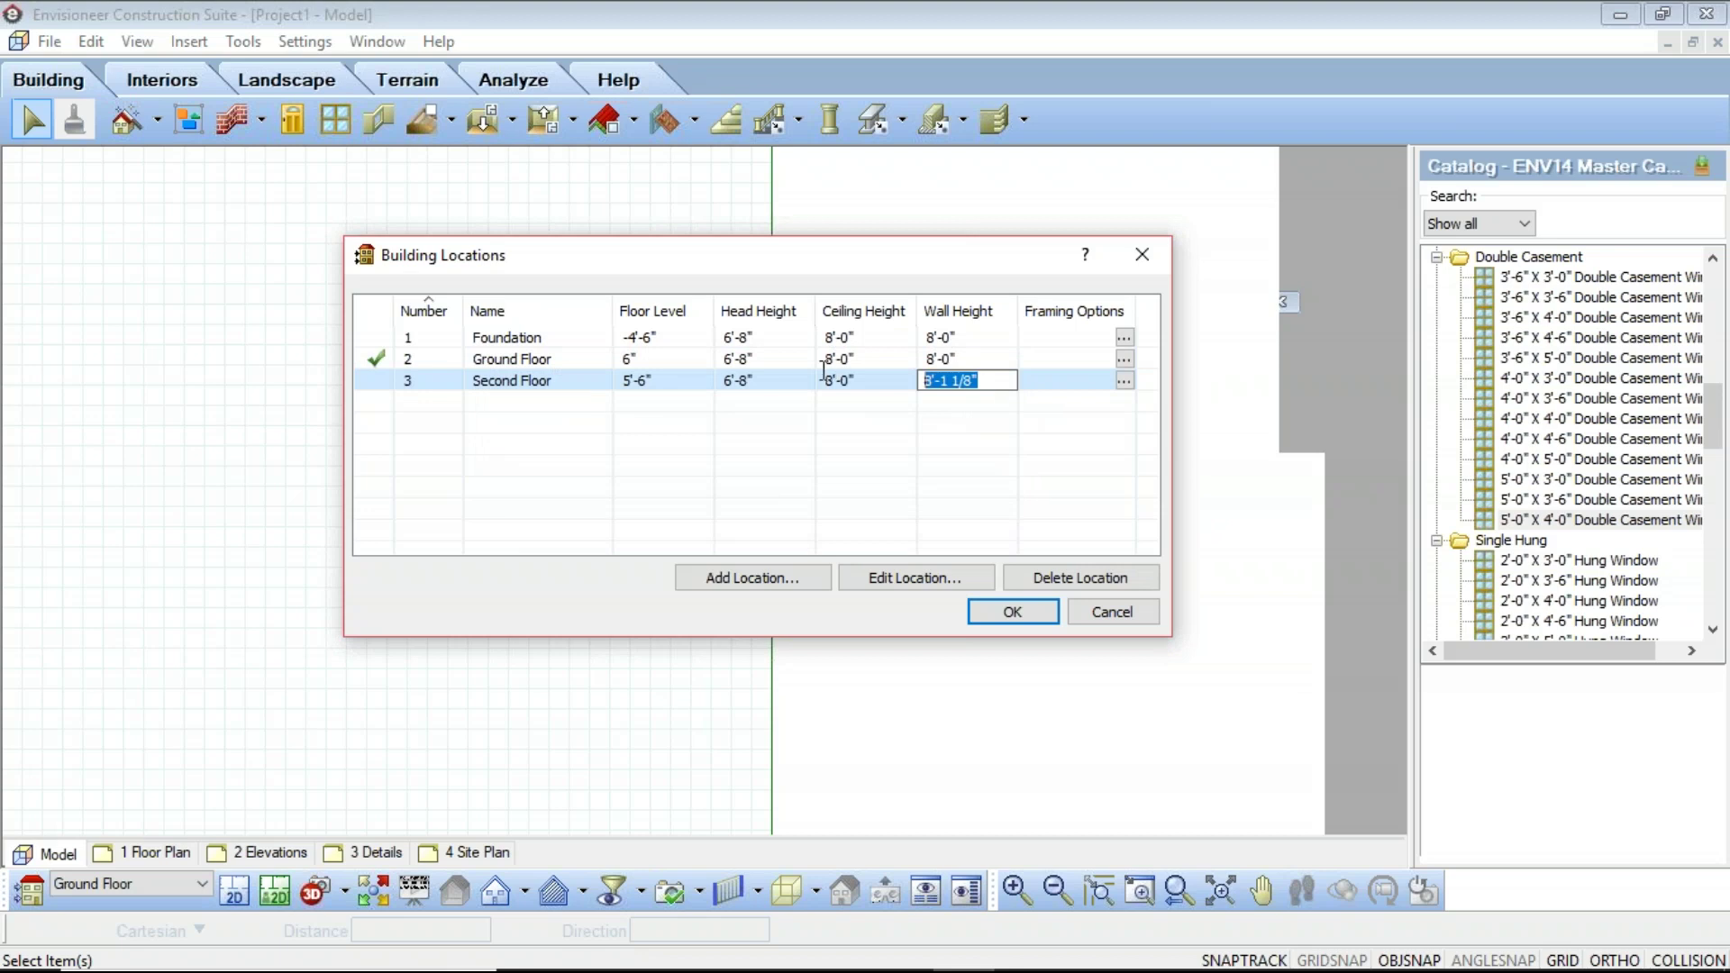
type("8'")
key("Return")
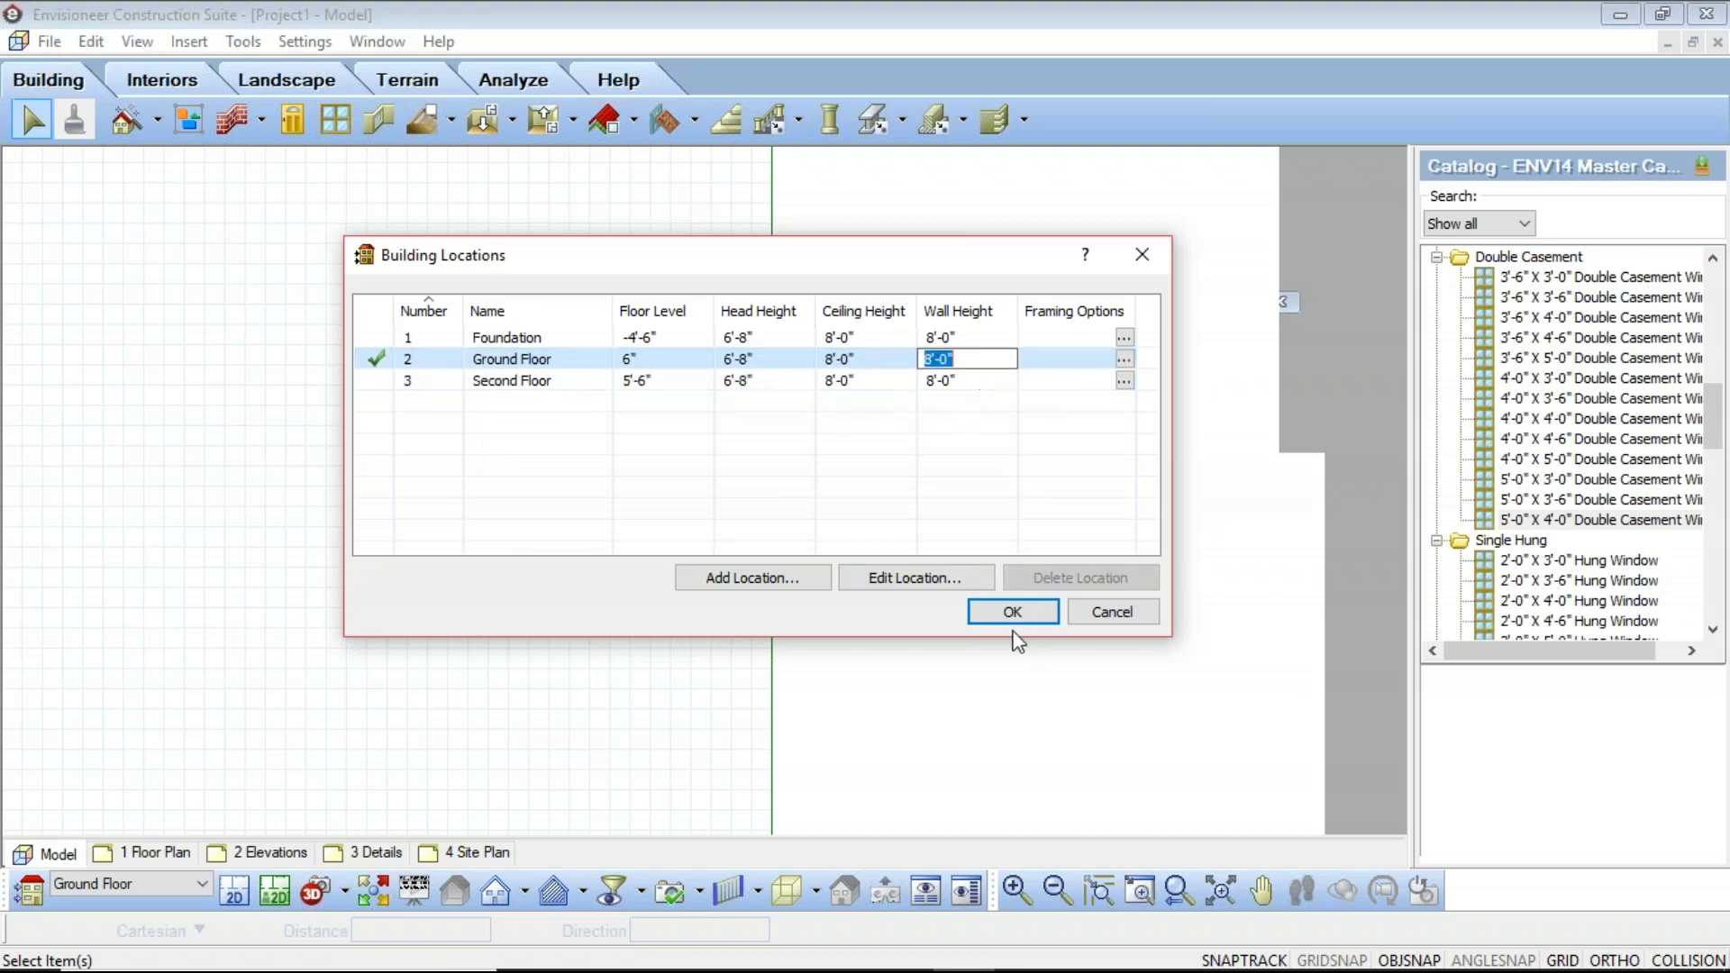
left_click(692, 421)
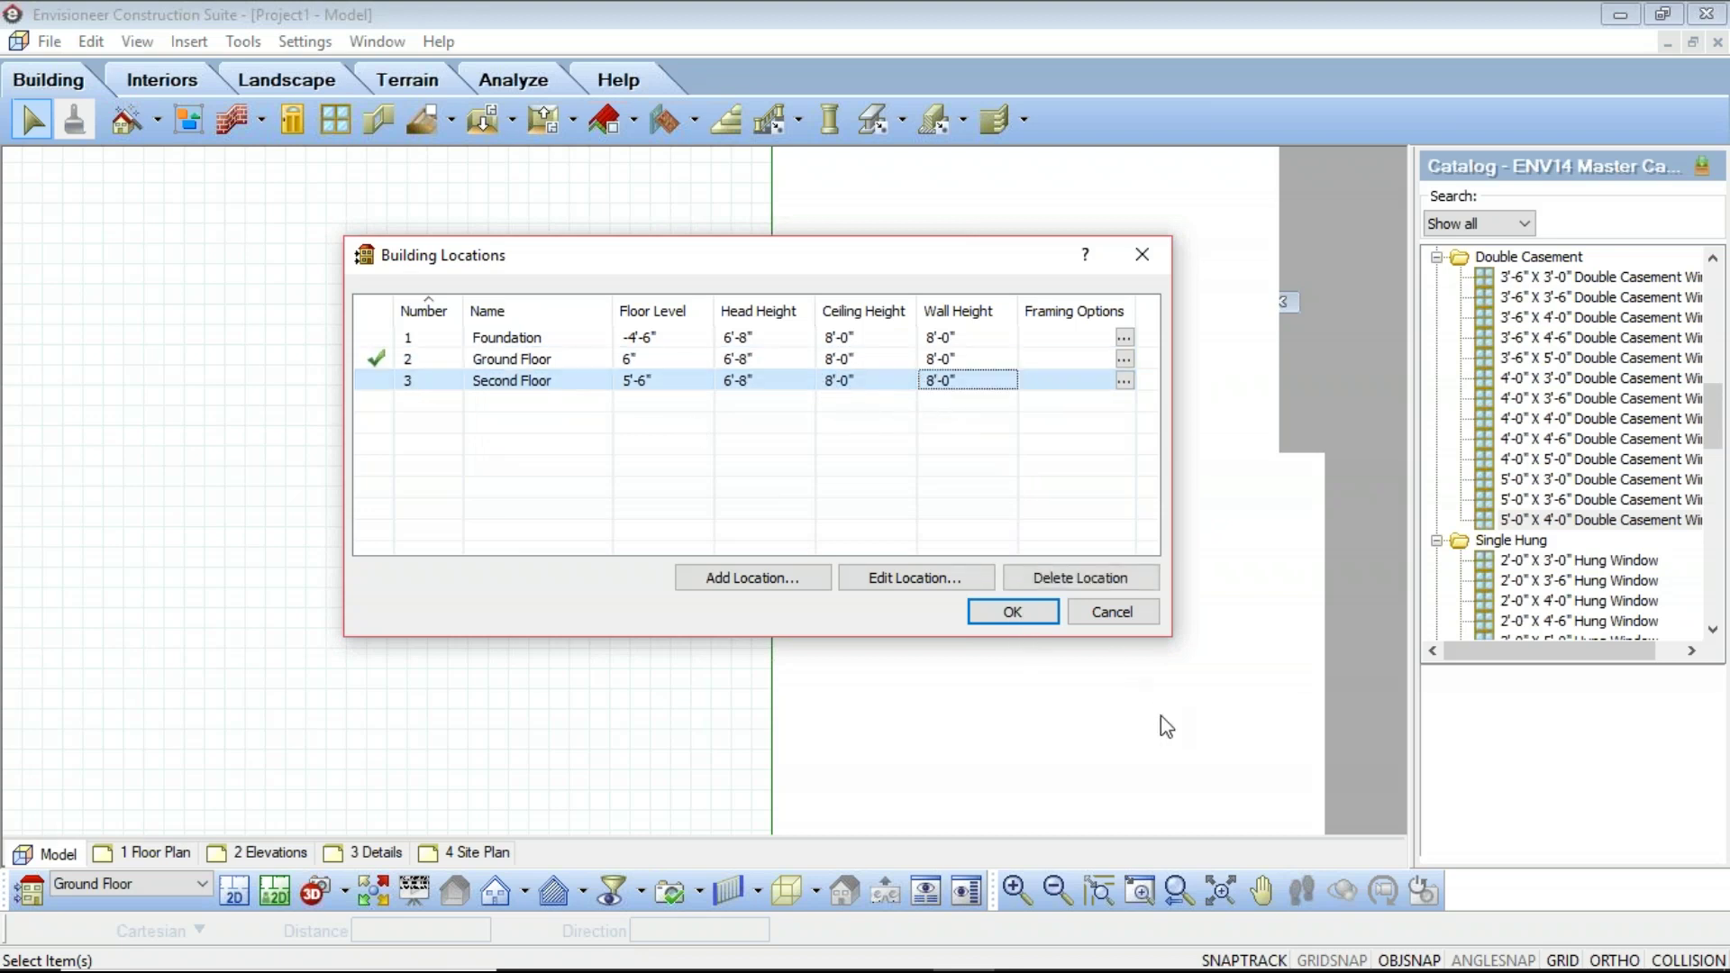
left_click(1012, 612)
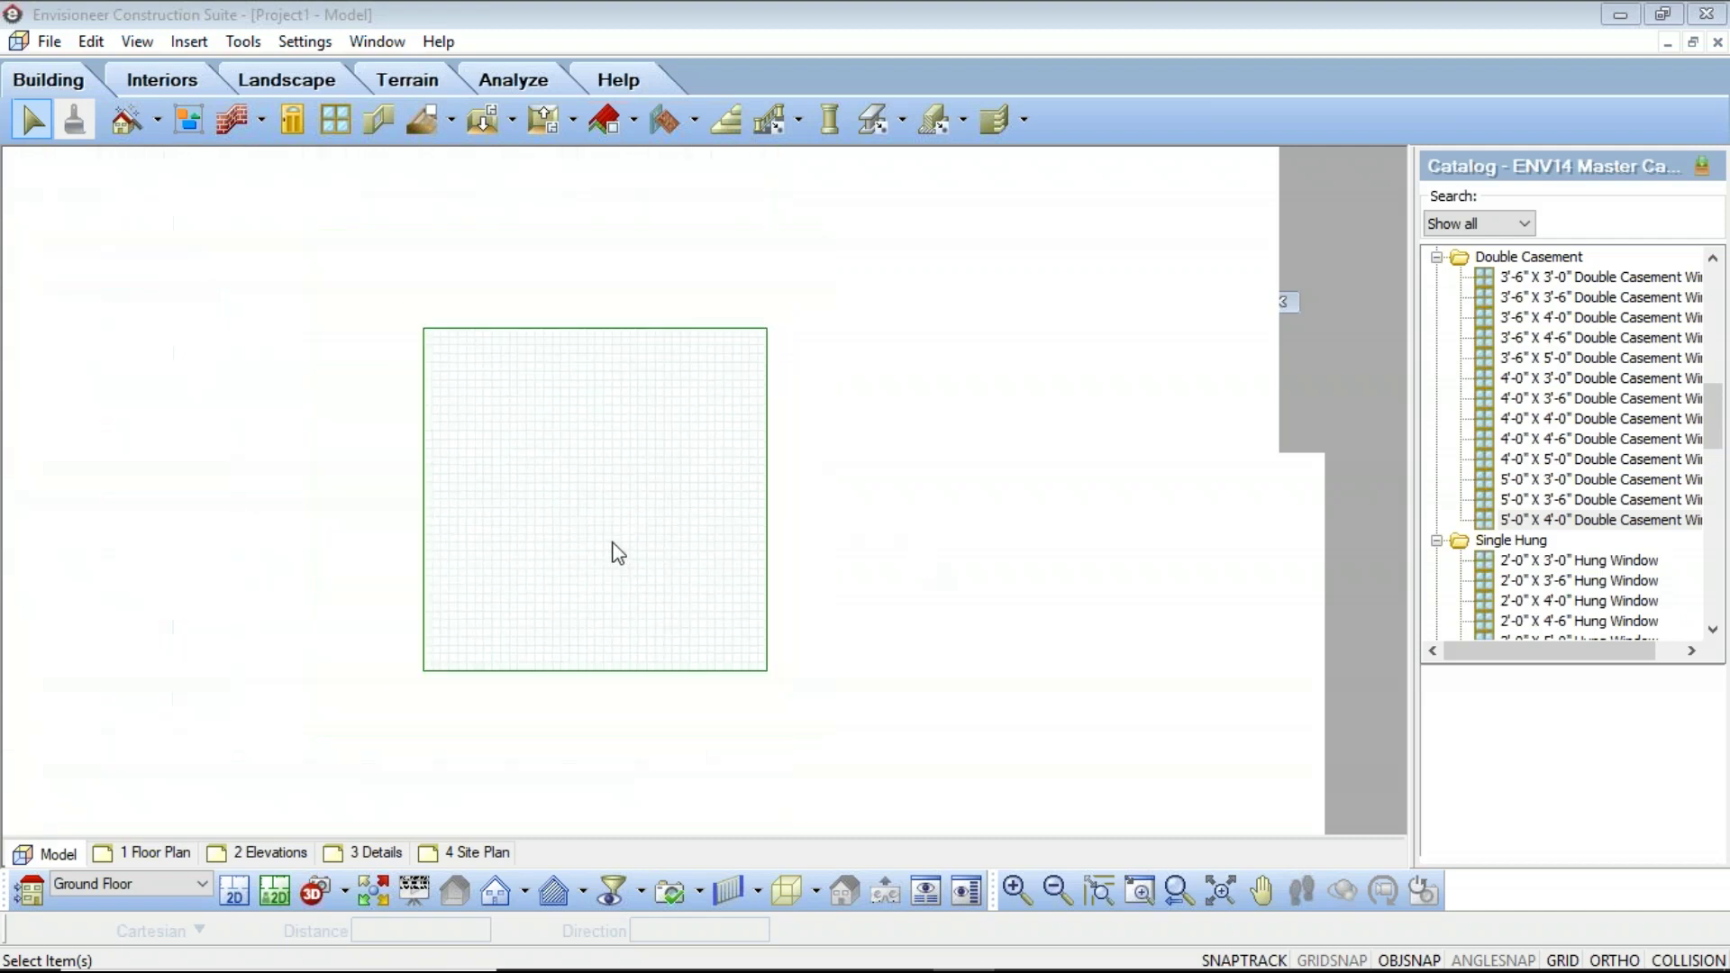
Review the floor levels and wall heights of the three building locations
scroll(717, 541, "up", 3)
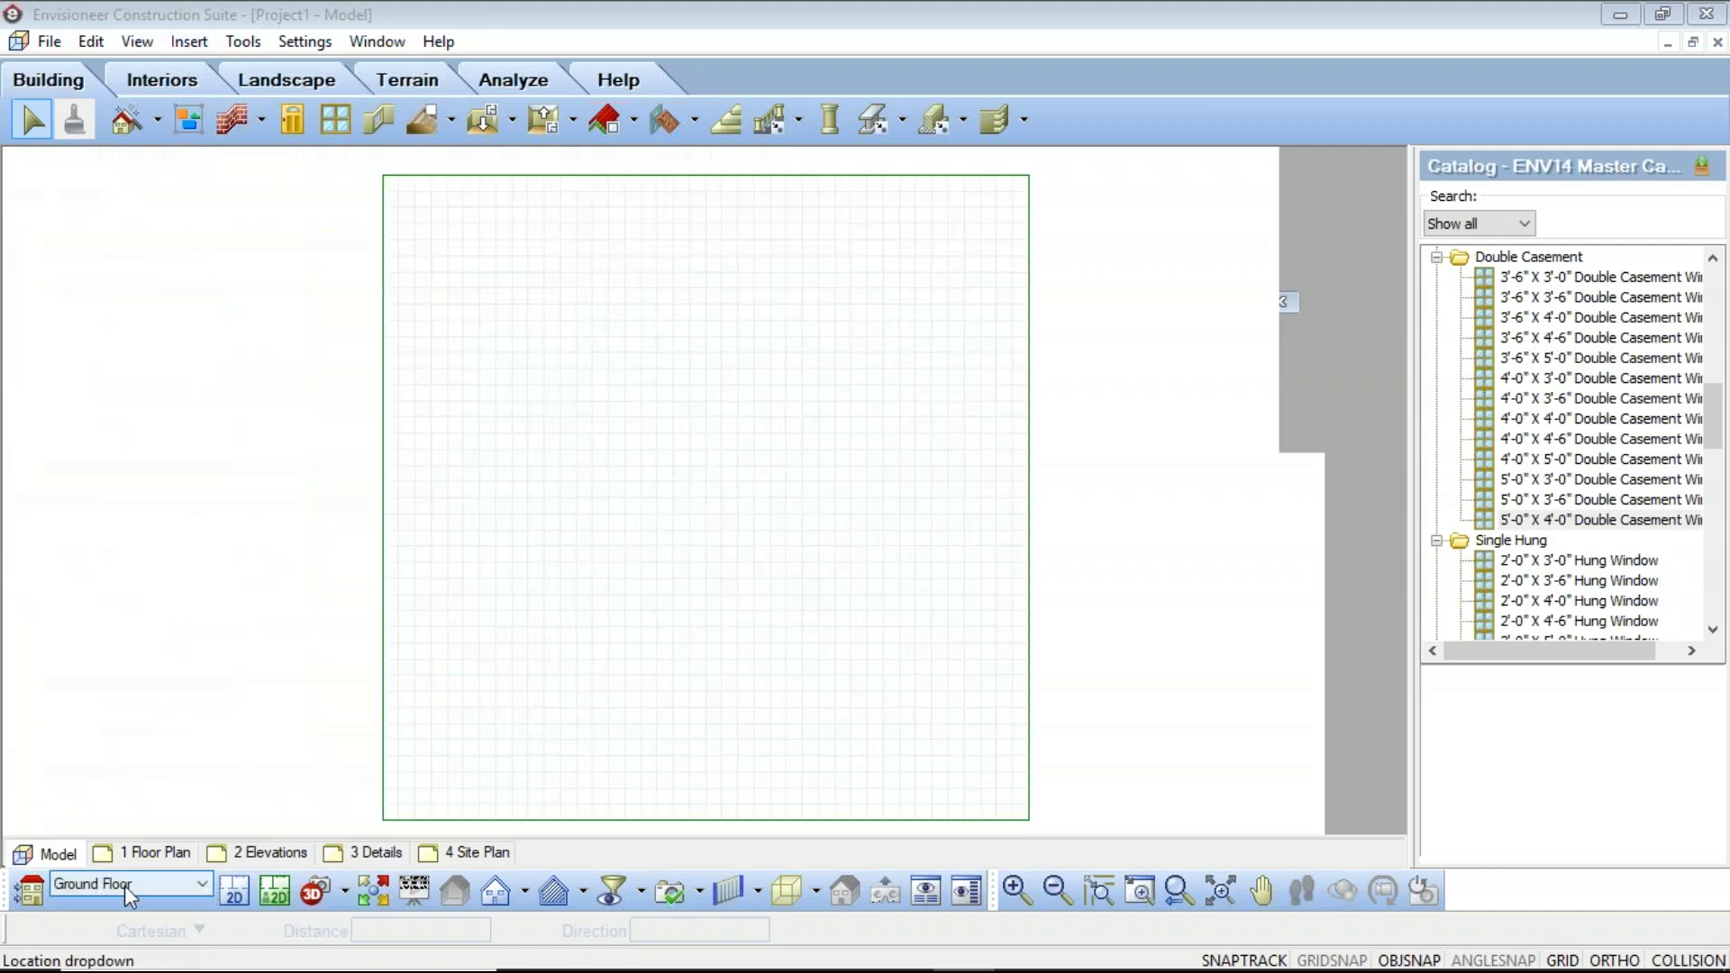
left_click(27, 891)
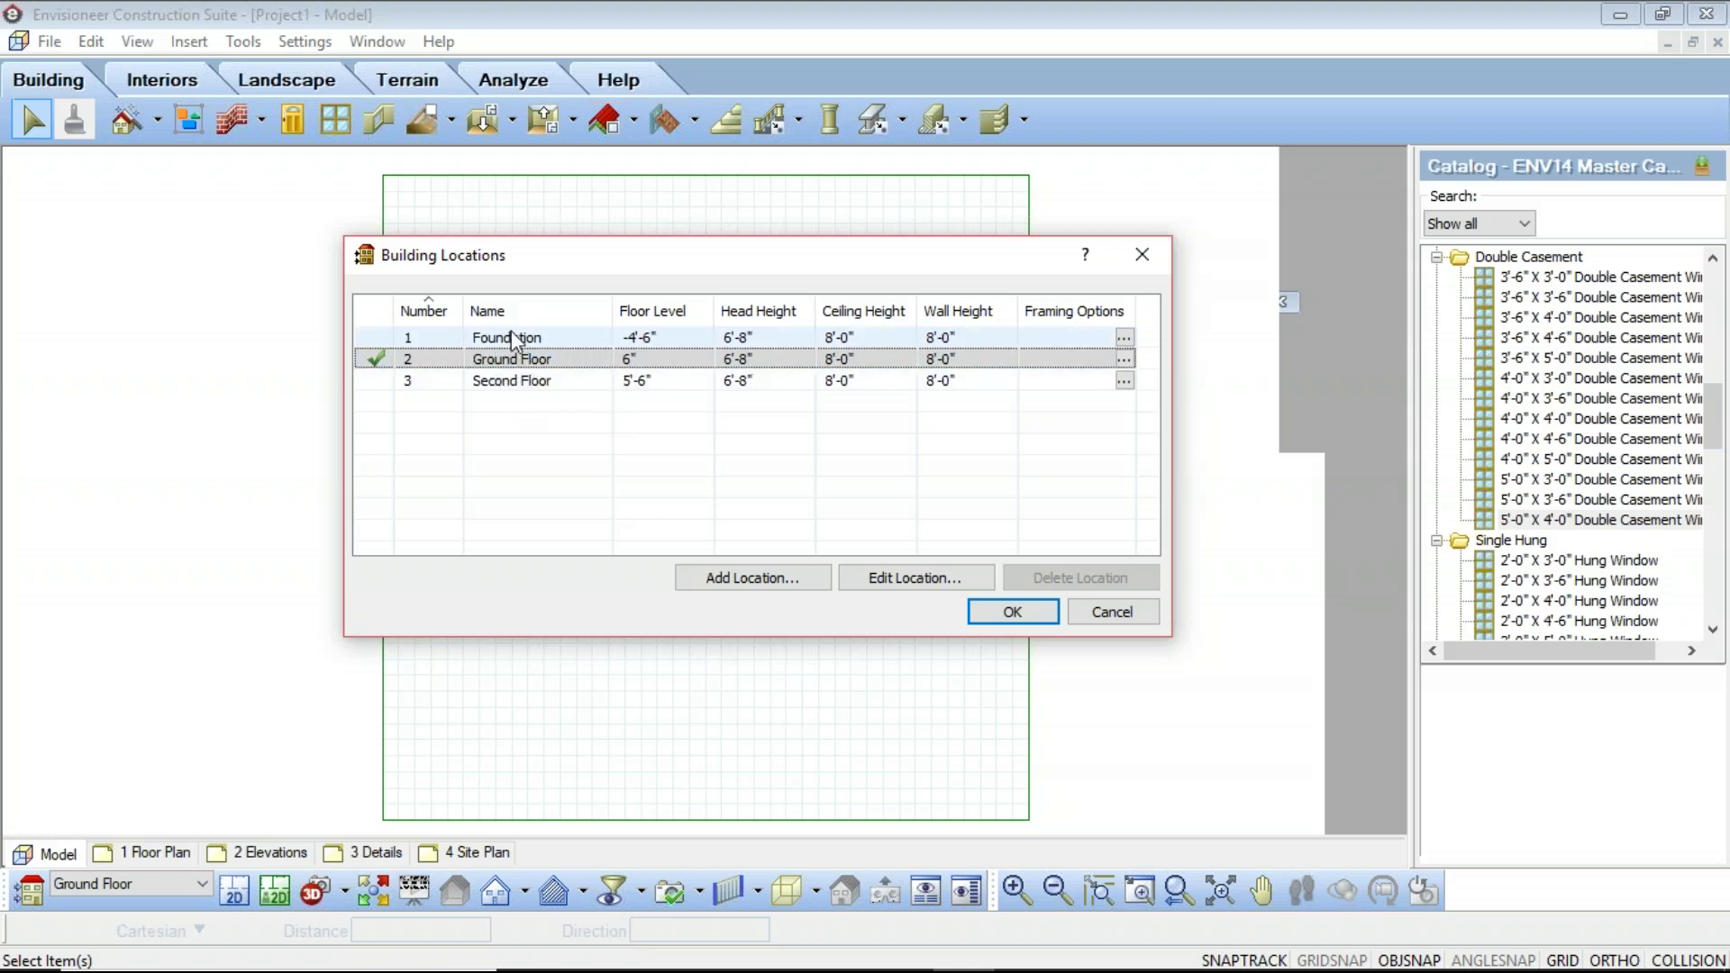
left_click(1013, 611)
Draw a closed rectangle of 2 x 4 Vinyl Siding walls on the Ground Floor near the middle of the site
left_click(236, 118)
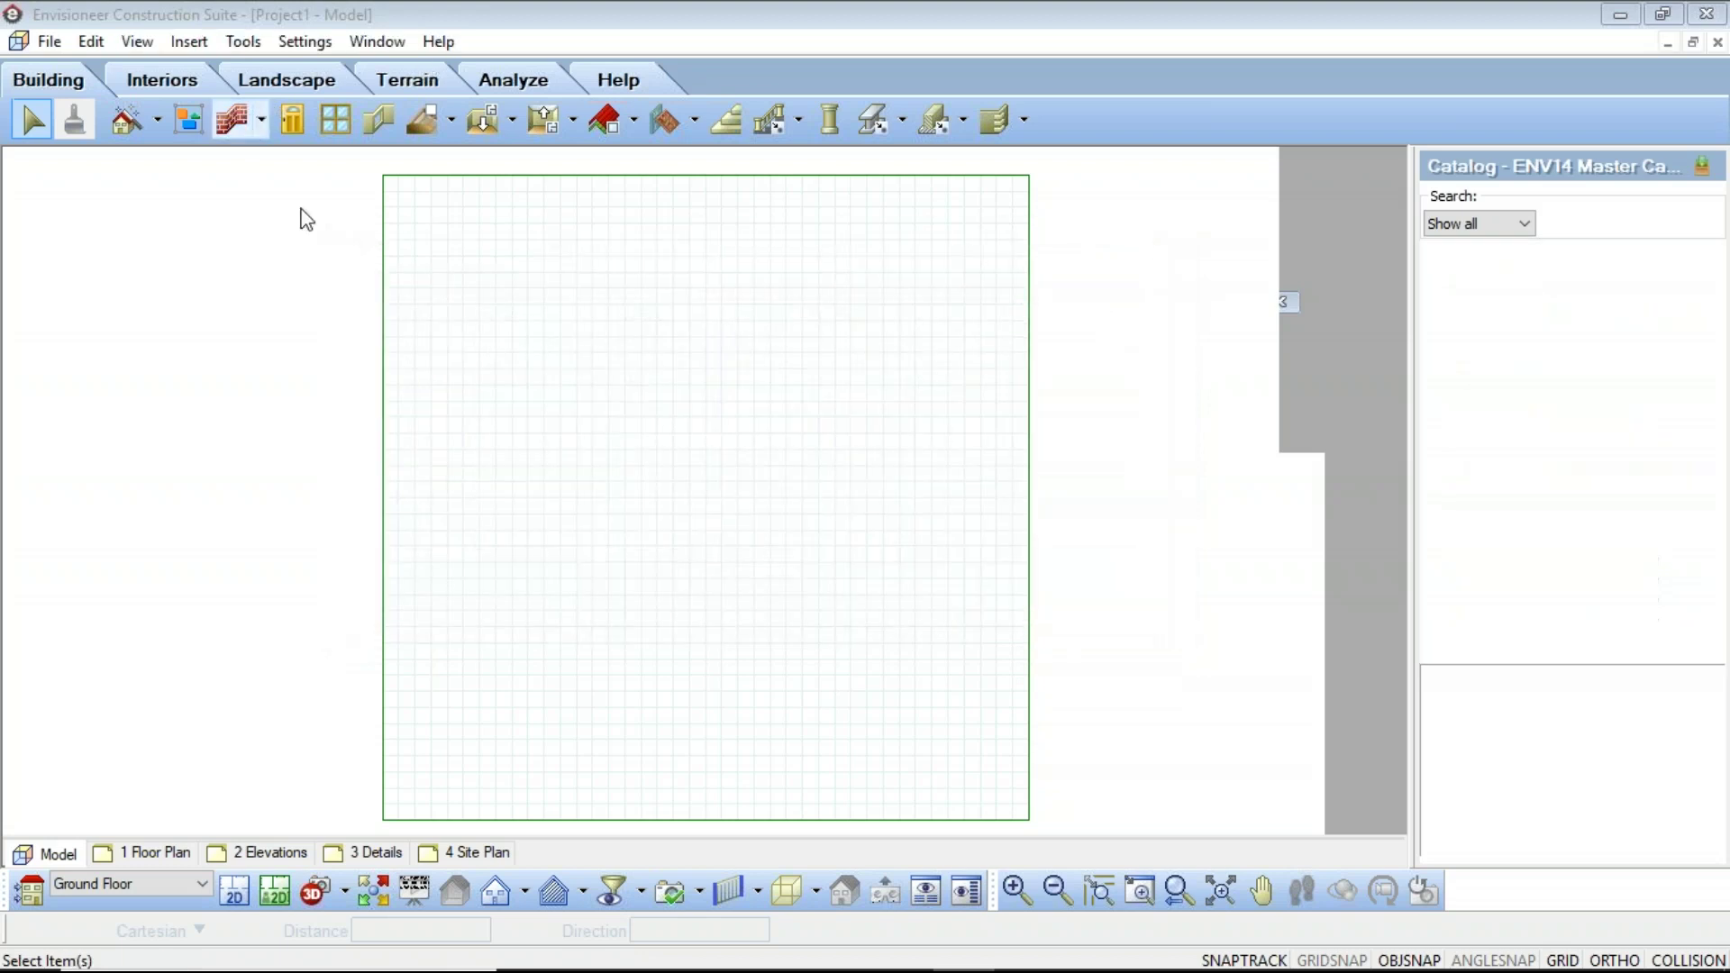
left_click(669, 430)
left_click(799, 430)
left_click(799, 529)
left_click(669, 529)
left_click(668, 430)
right_click(768, 317)
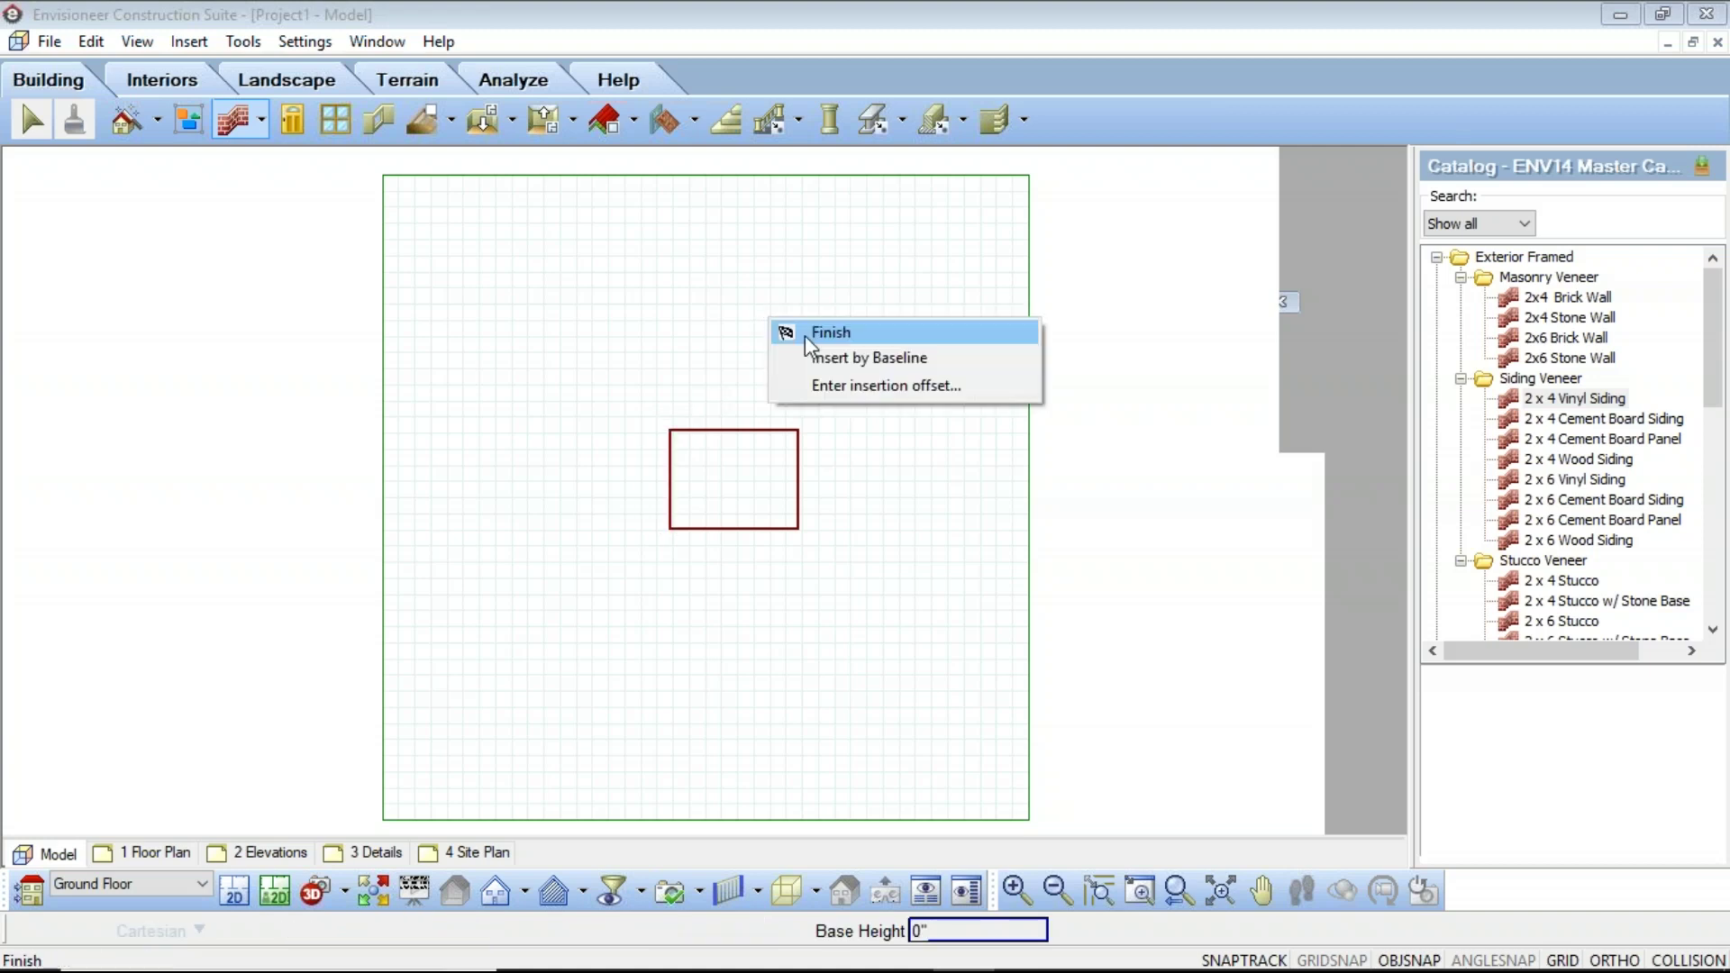
left_click(804, 336)
On the Foundation location, draw a closed rectangle of 2 x 4 Vinyl Siding walls about 30' wide, adjoining the Ground Floor rectangle's west side
left_click(203, 883)
left_click(77, 905)
left_click(260, 119)
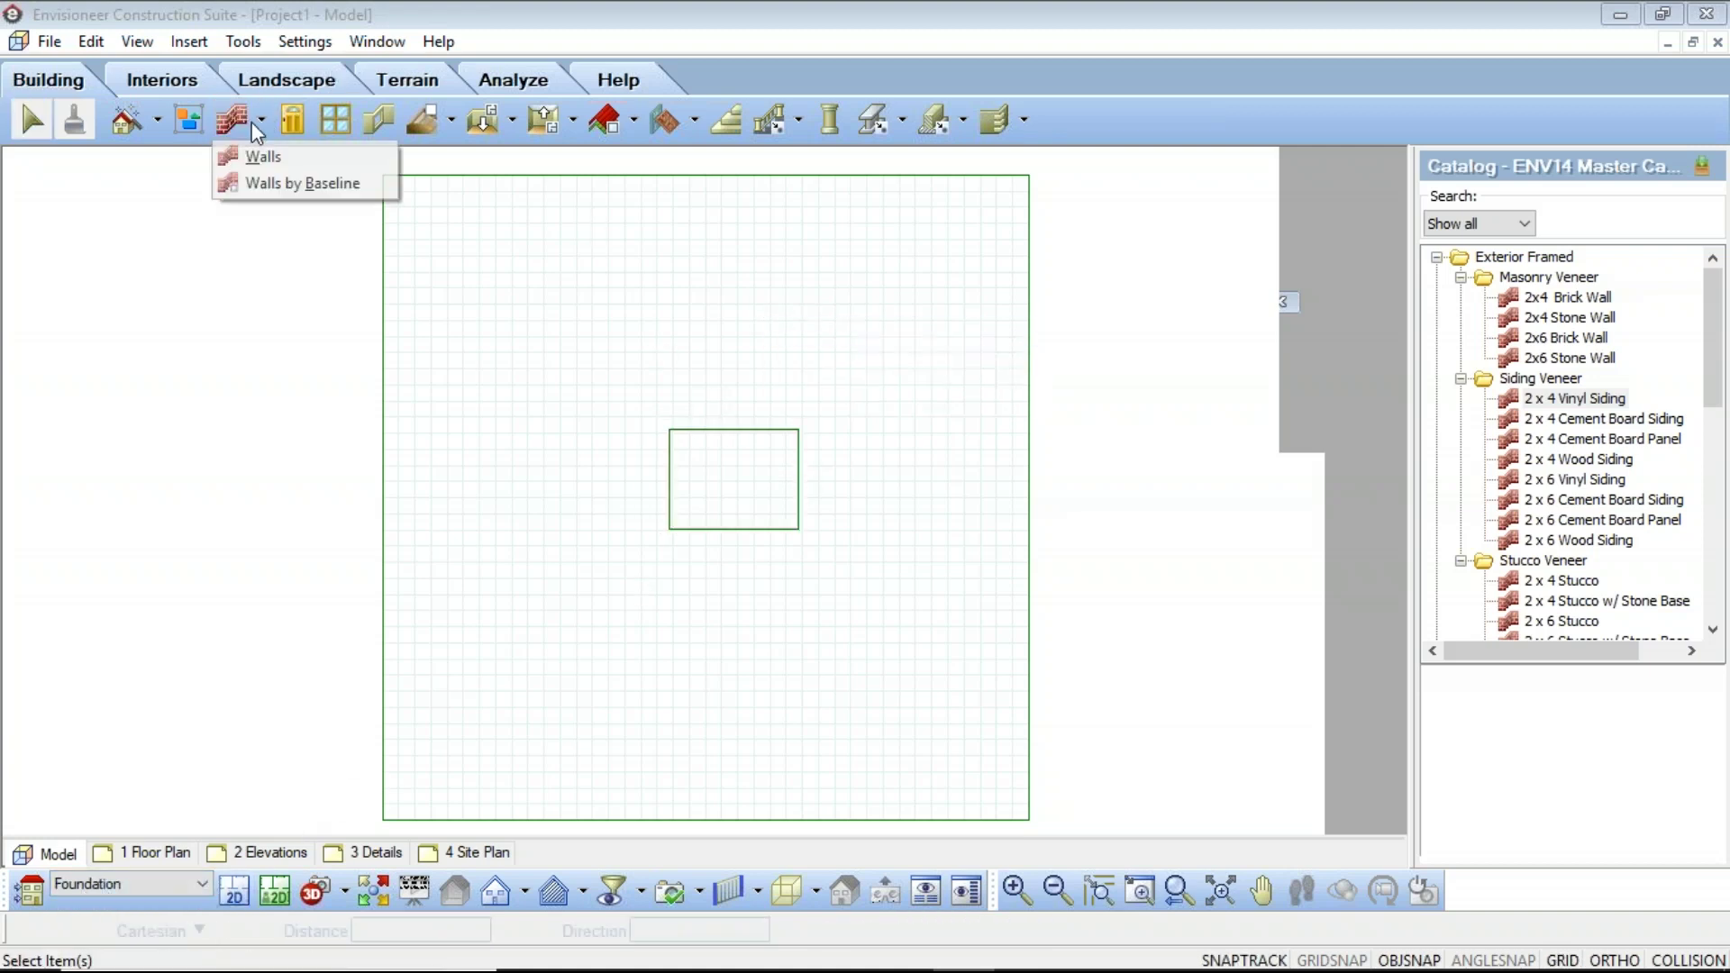
left_click(233, 119)
left_click(670, 431)
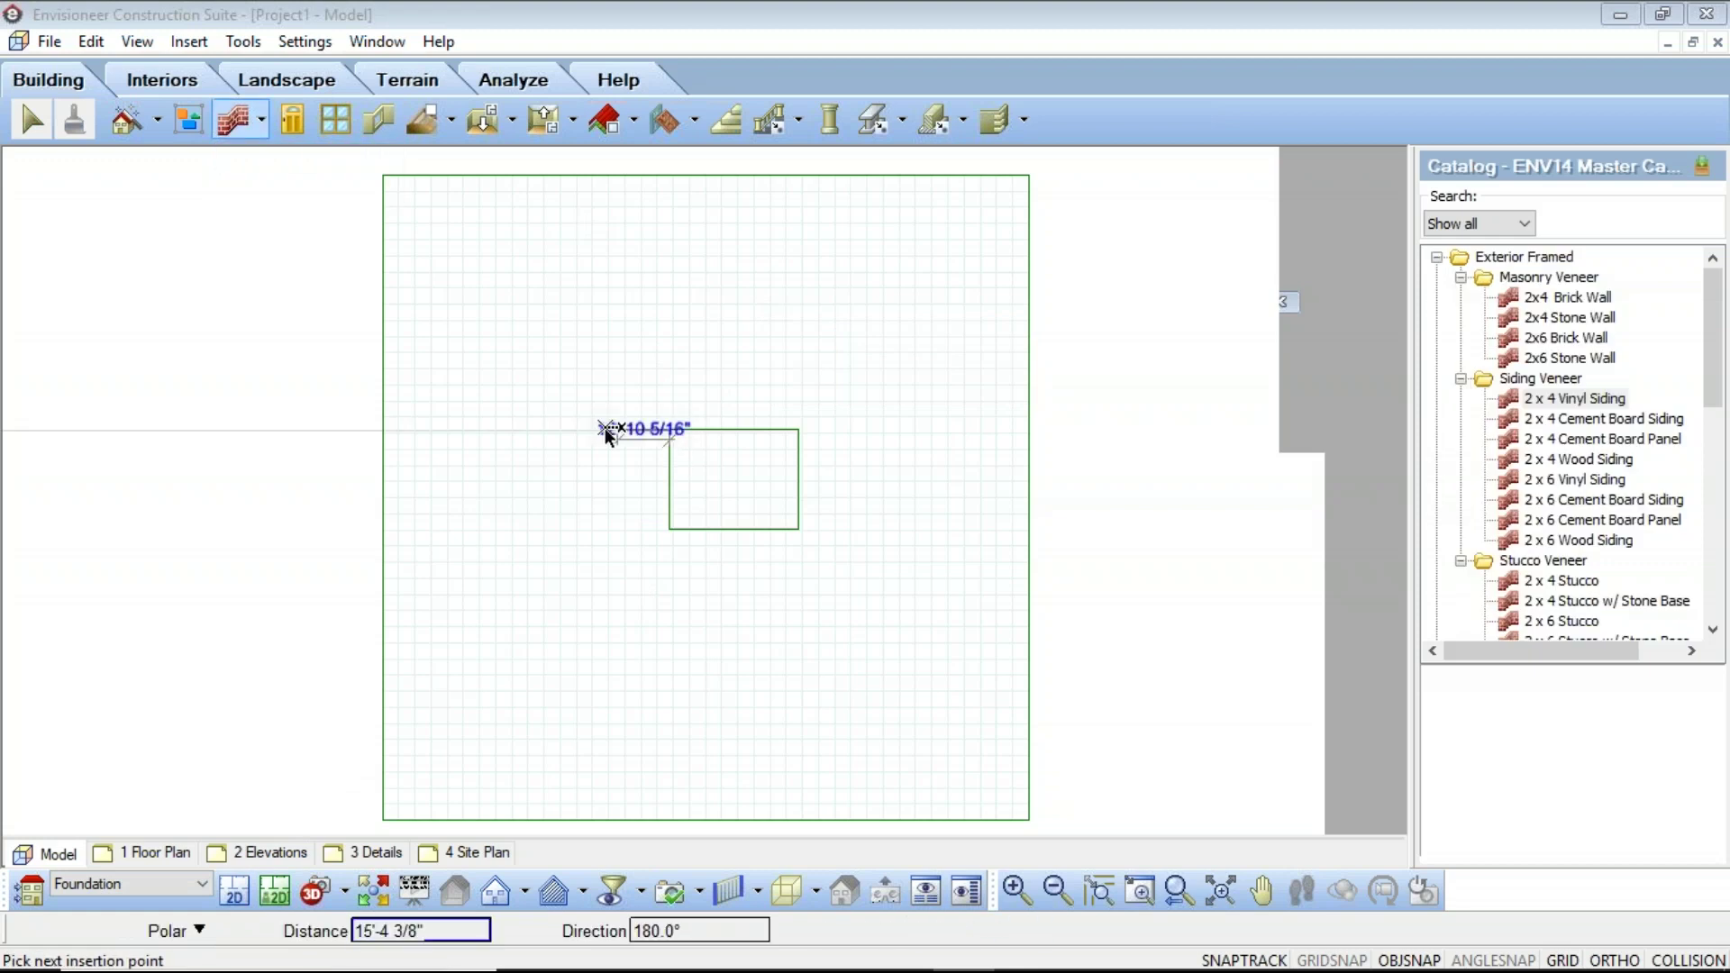
left_click(554, 430)
left_click(549, 529)
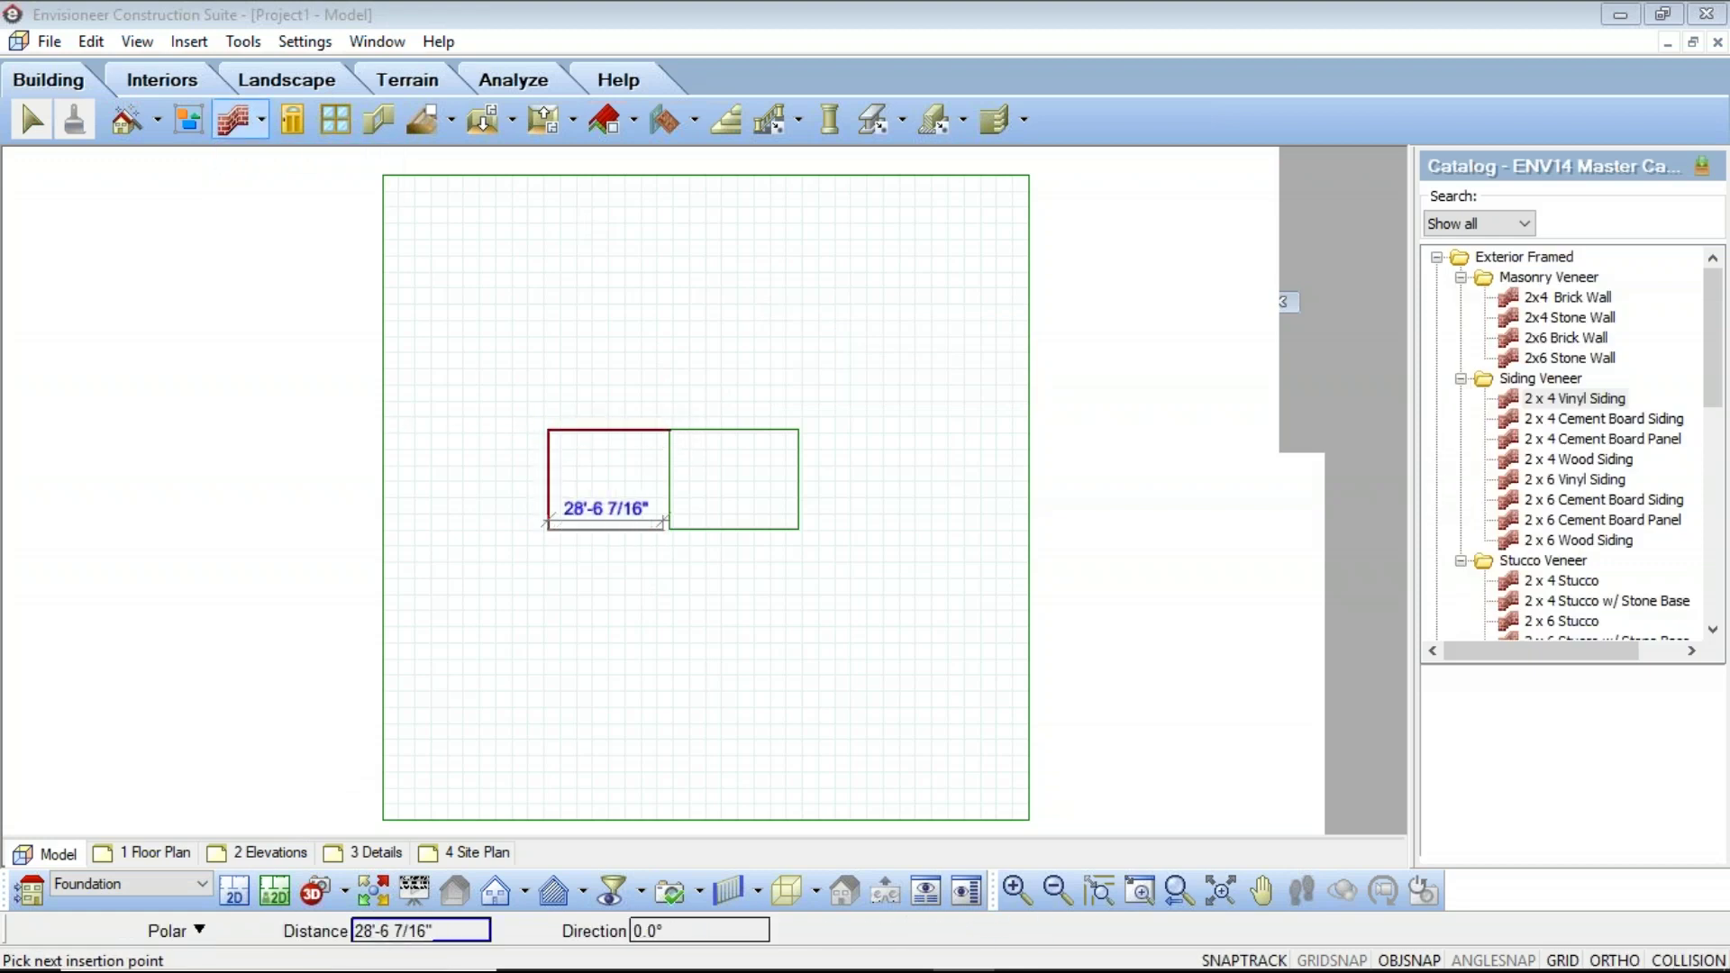
left_click(668, 529)
left_click(673, 429)
right_click(712, 364)
left_click(761, 380)
On the Second Floor, trace 2 x 4 Vinyl Siding walls over the Foundation rectangle and show the model in a 3D perspective
left_click(200, 883)
left_click(90, 932)
left_click(234, 119)
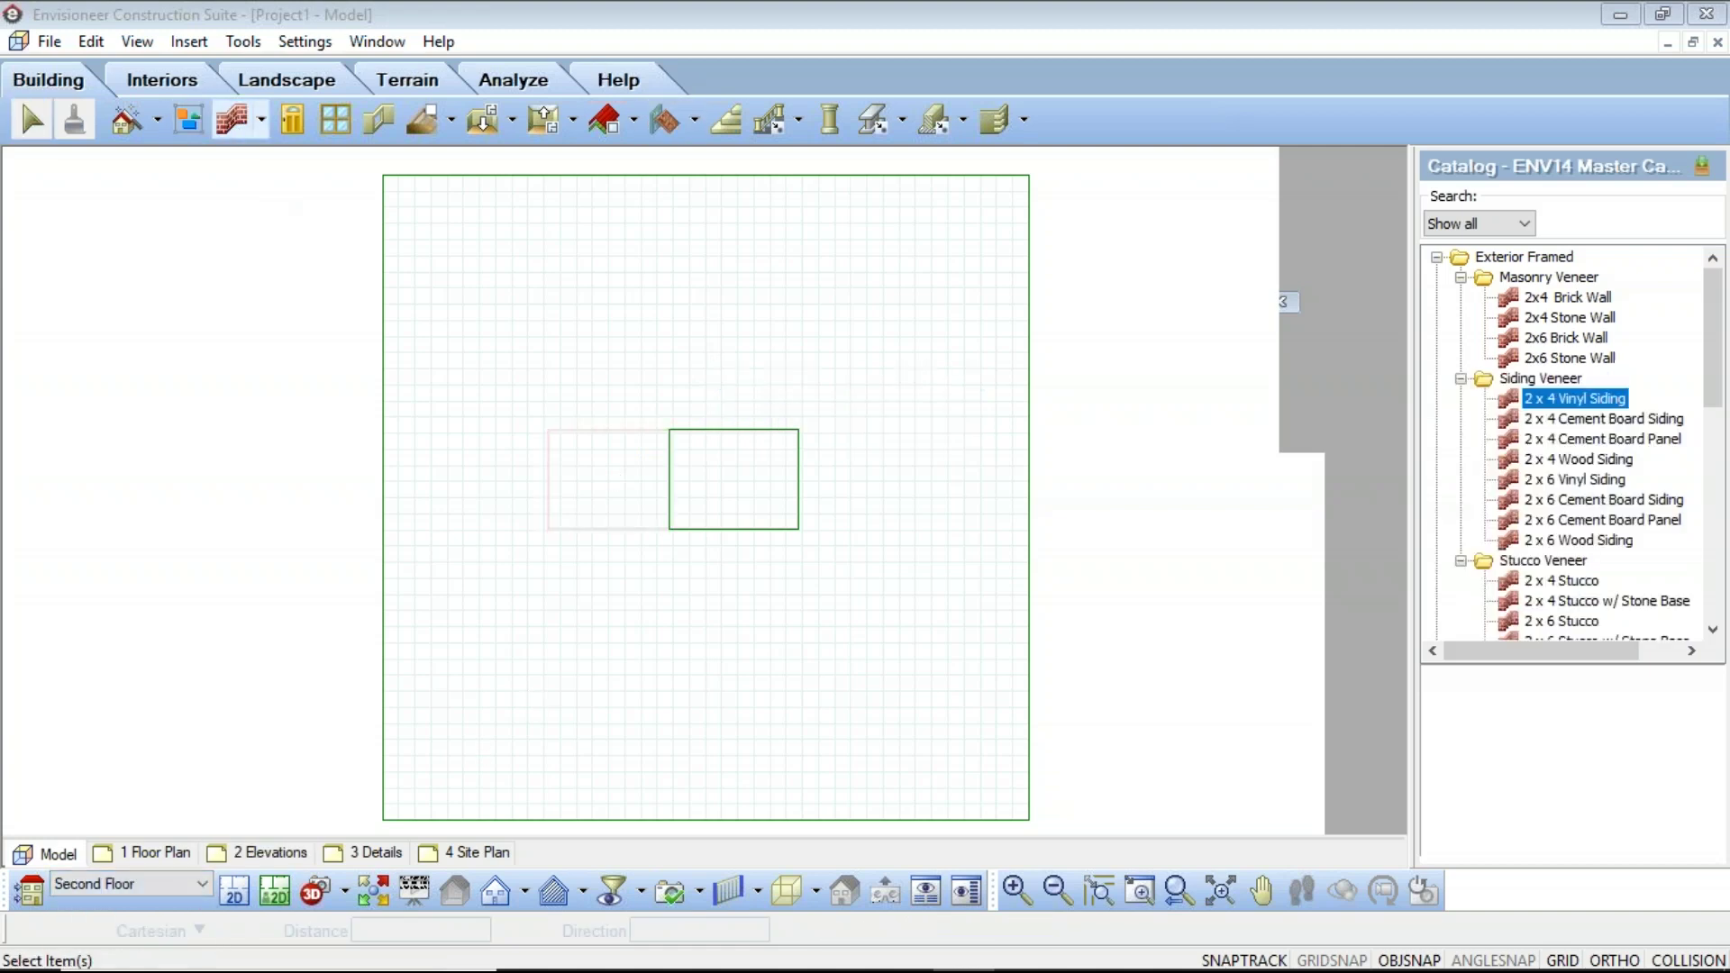
left_click(547, 430)
left_click(671, 441)
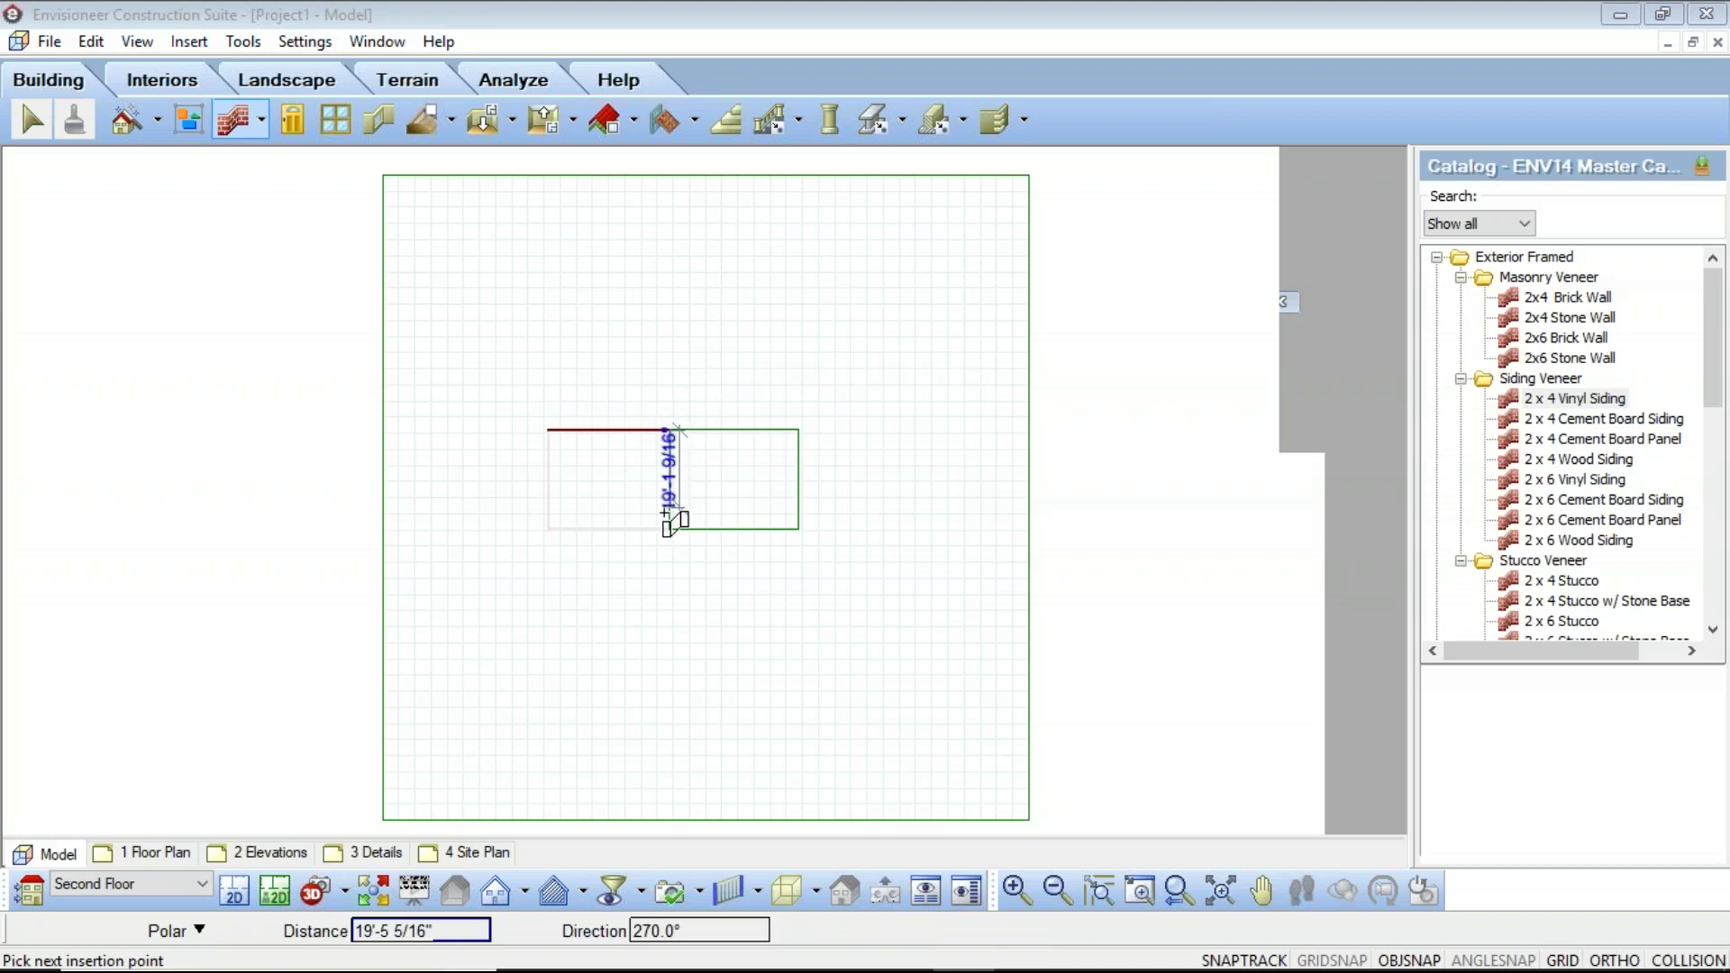
left_click(671, 528)
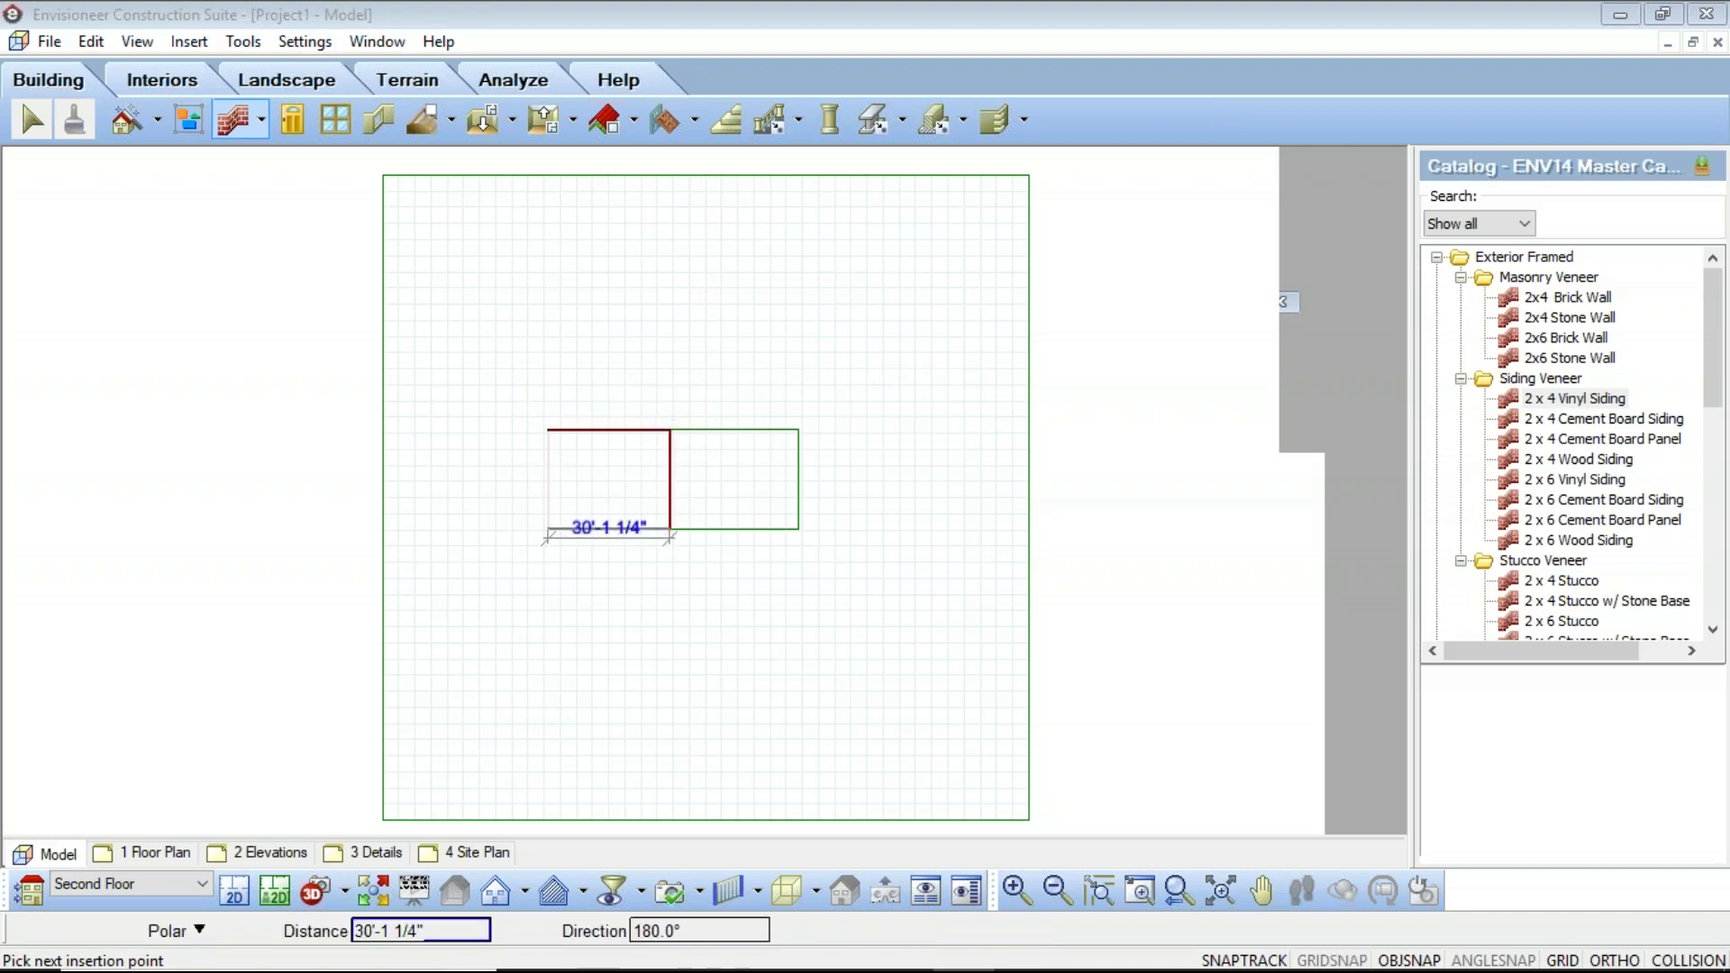
left_click(547, 430)
right_click(628, 369)
left_click(689, 385)
left_click(313, 890)
left_click(369, 819)
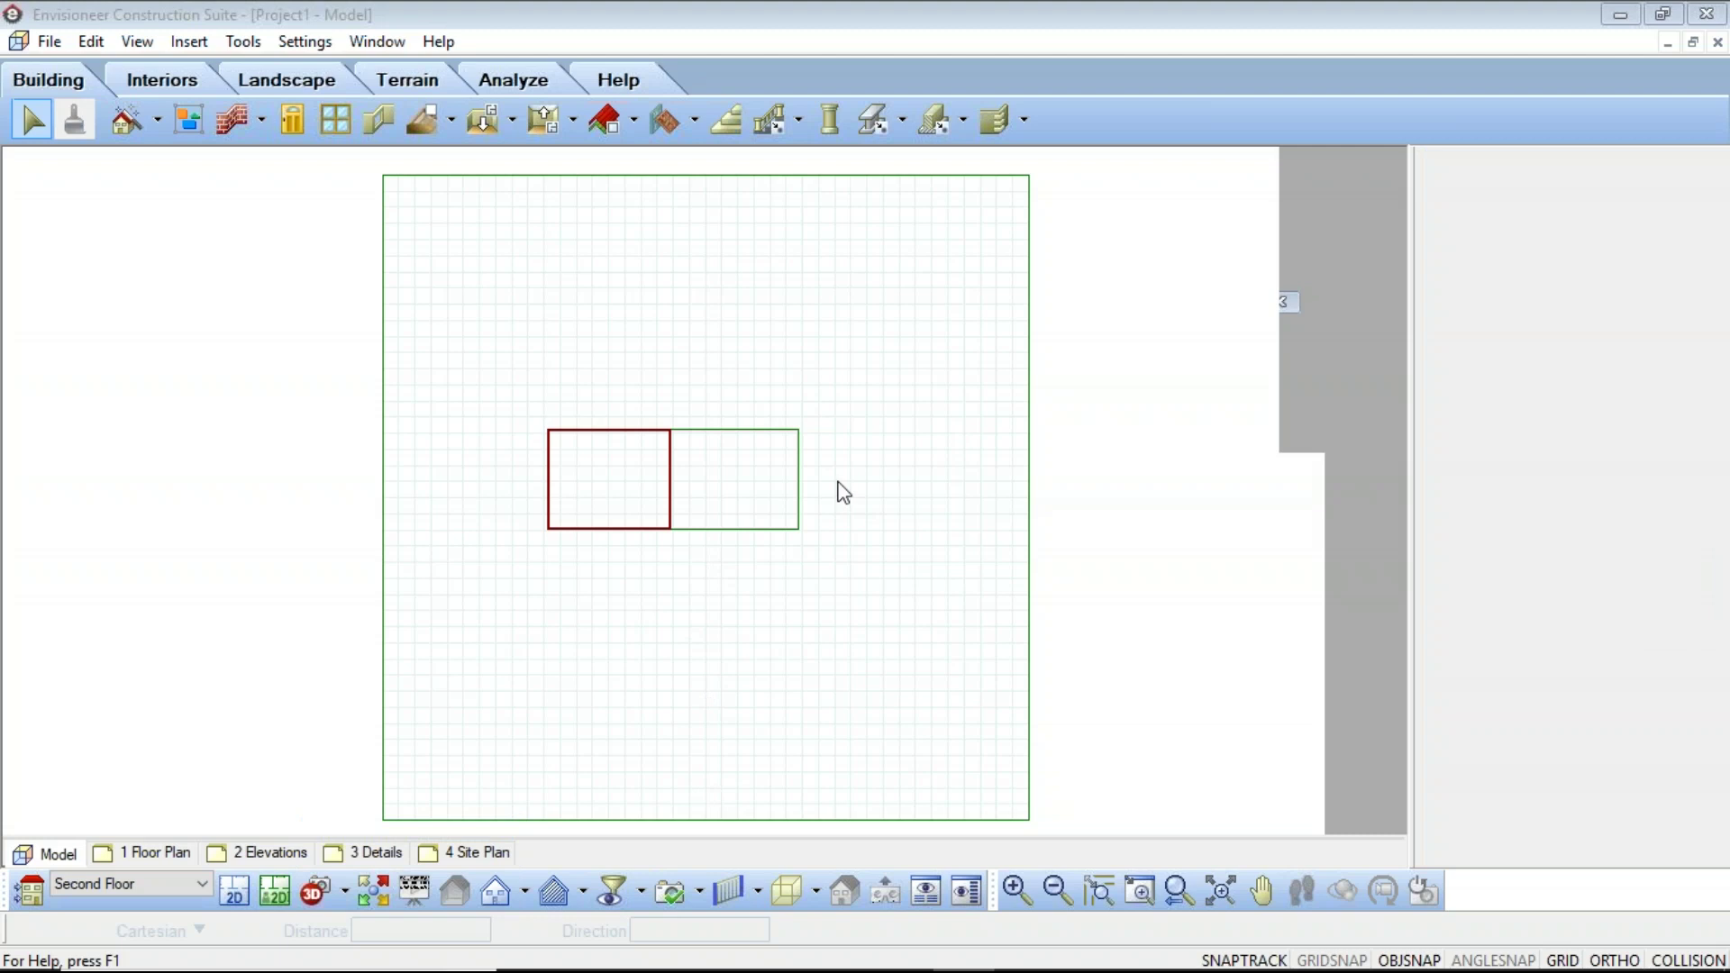
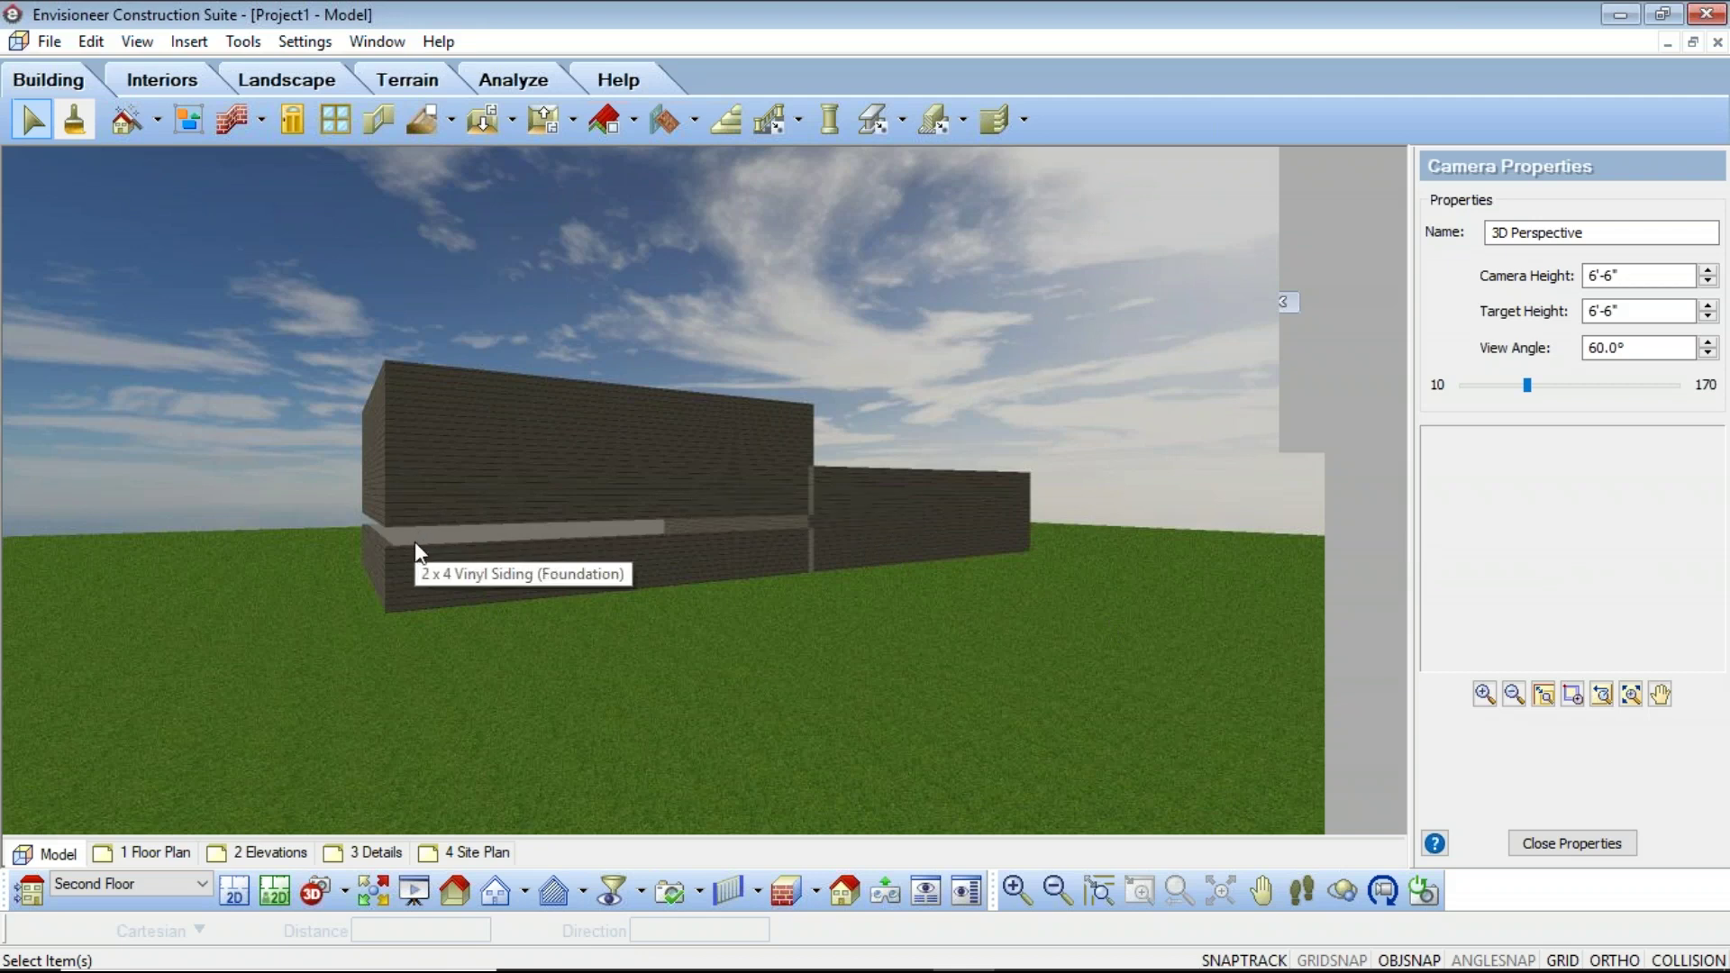
Set the Second Floor's floor level to 4'-6" and accept the building locations
left_click(28, 890)
left_click(628, 380)
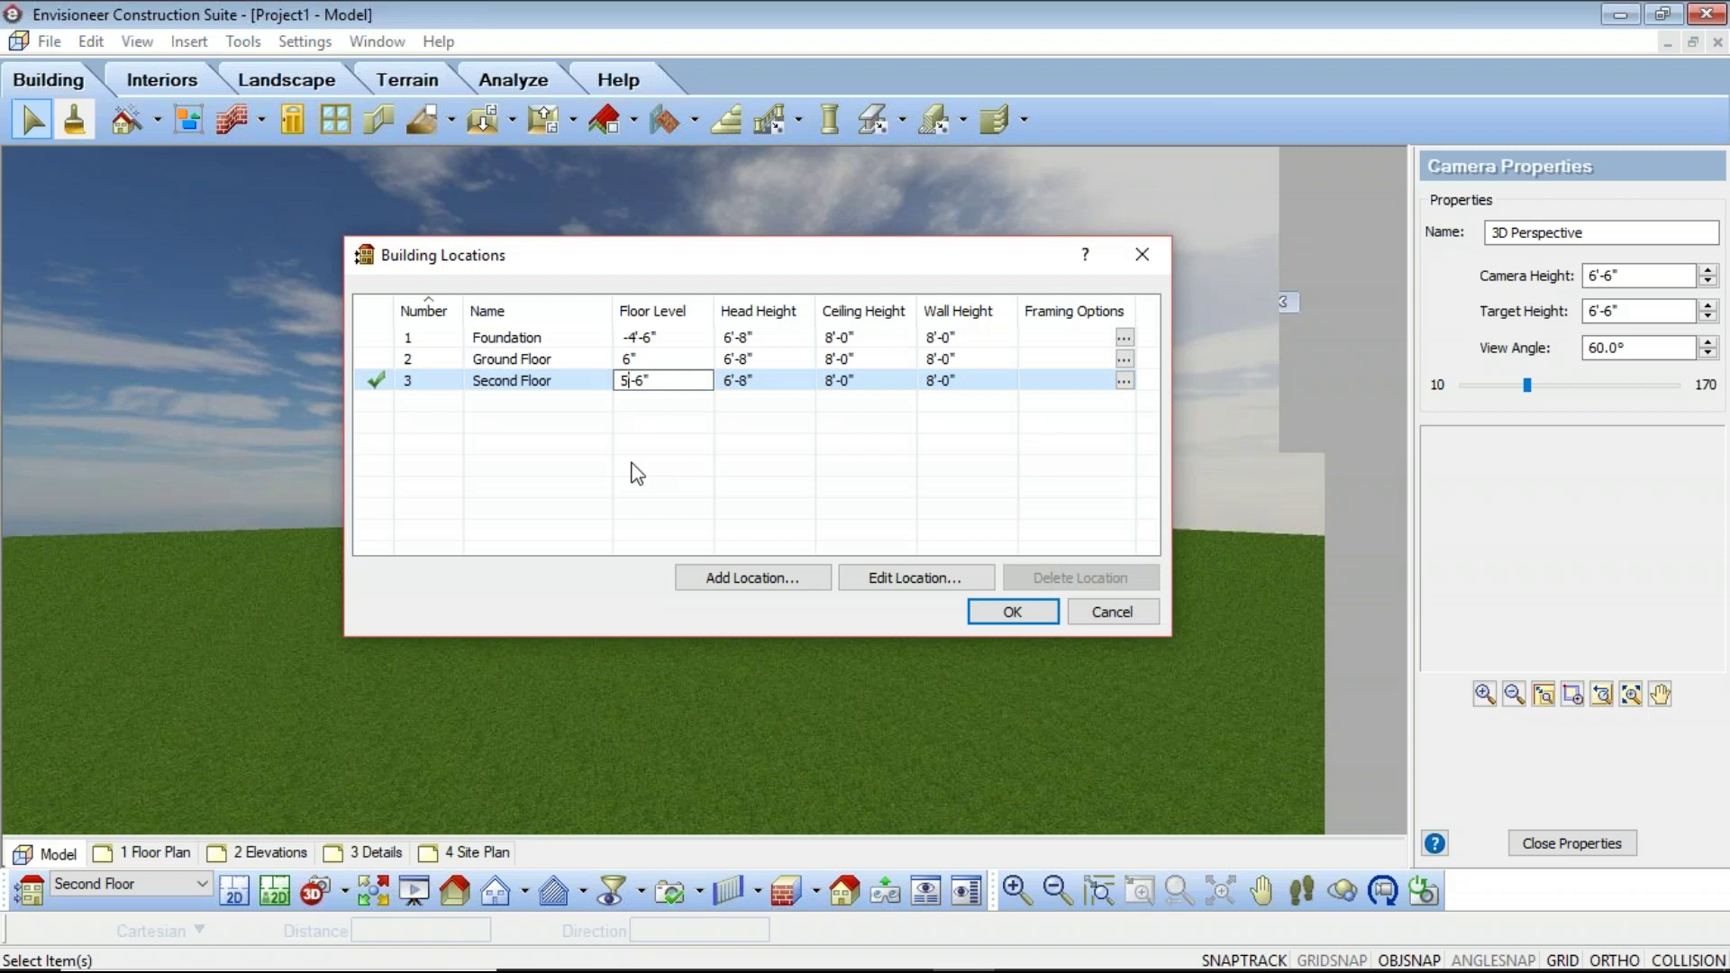
key("BackSpace")
type("4")
left_click(1019, 614)
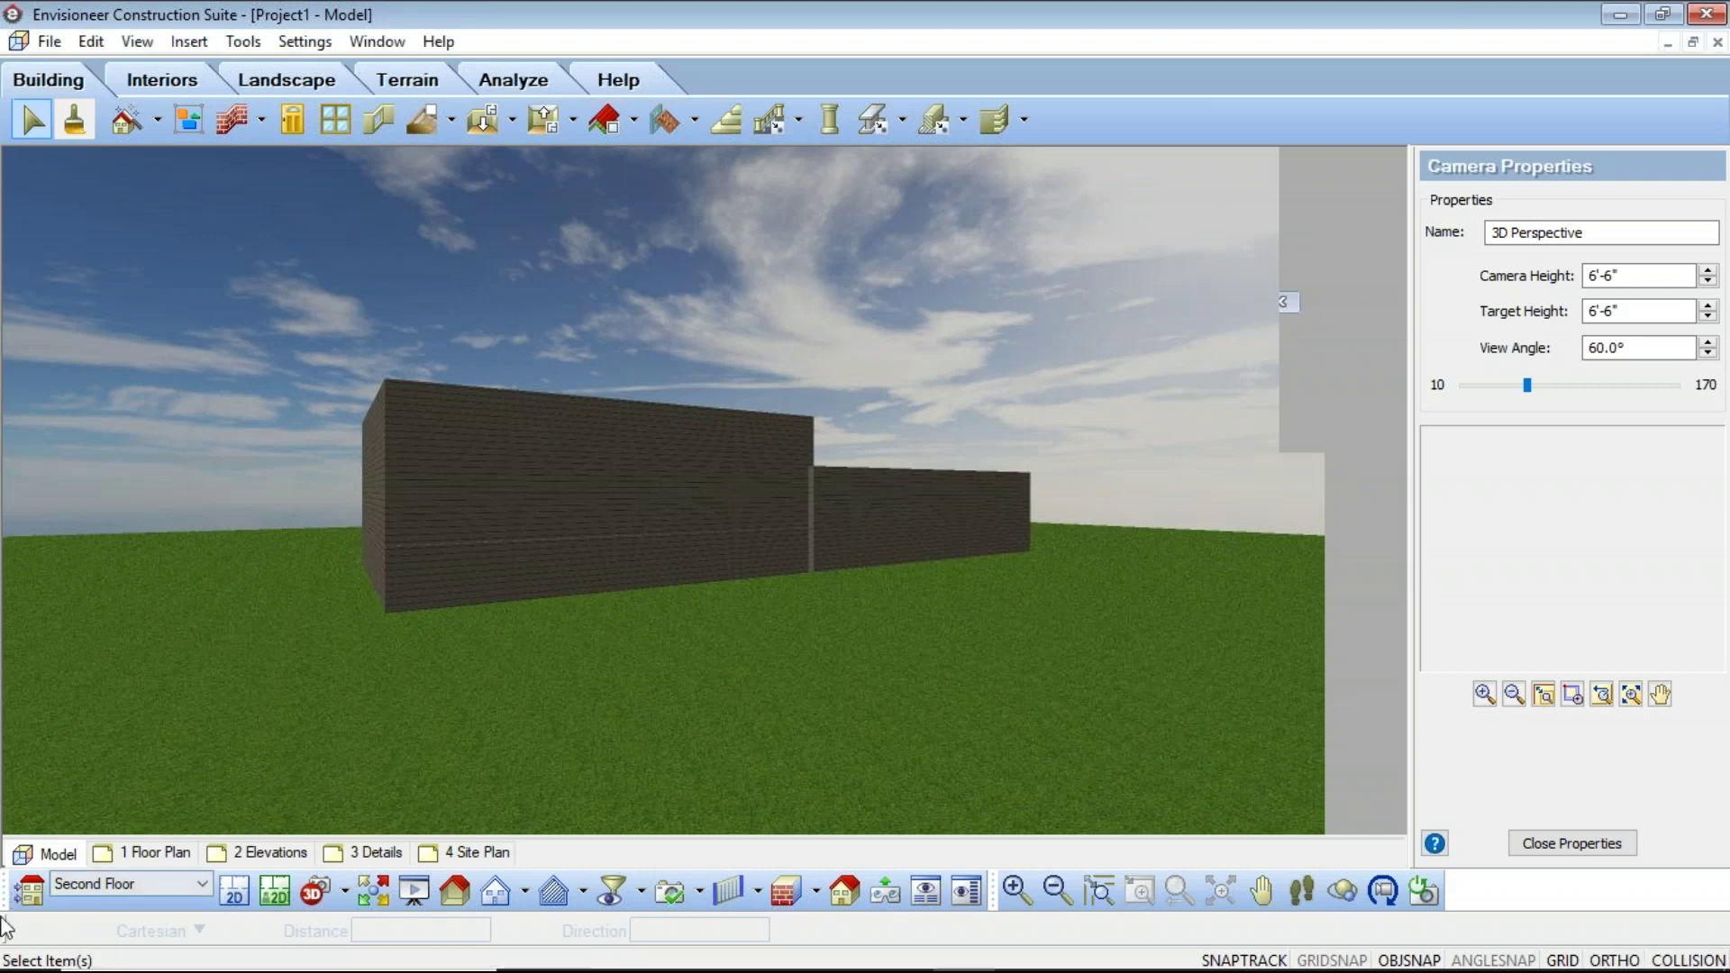
Set the Foundation's floor level to -4'-0" without updating the other levels, set the Second Floor's to 5'-0", and accept the building locations
left_click(29, 890)
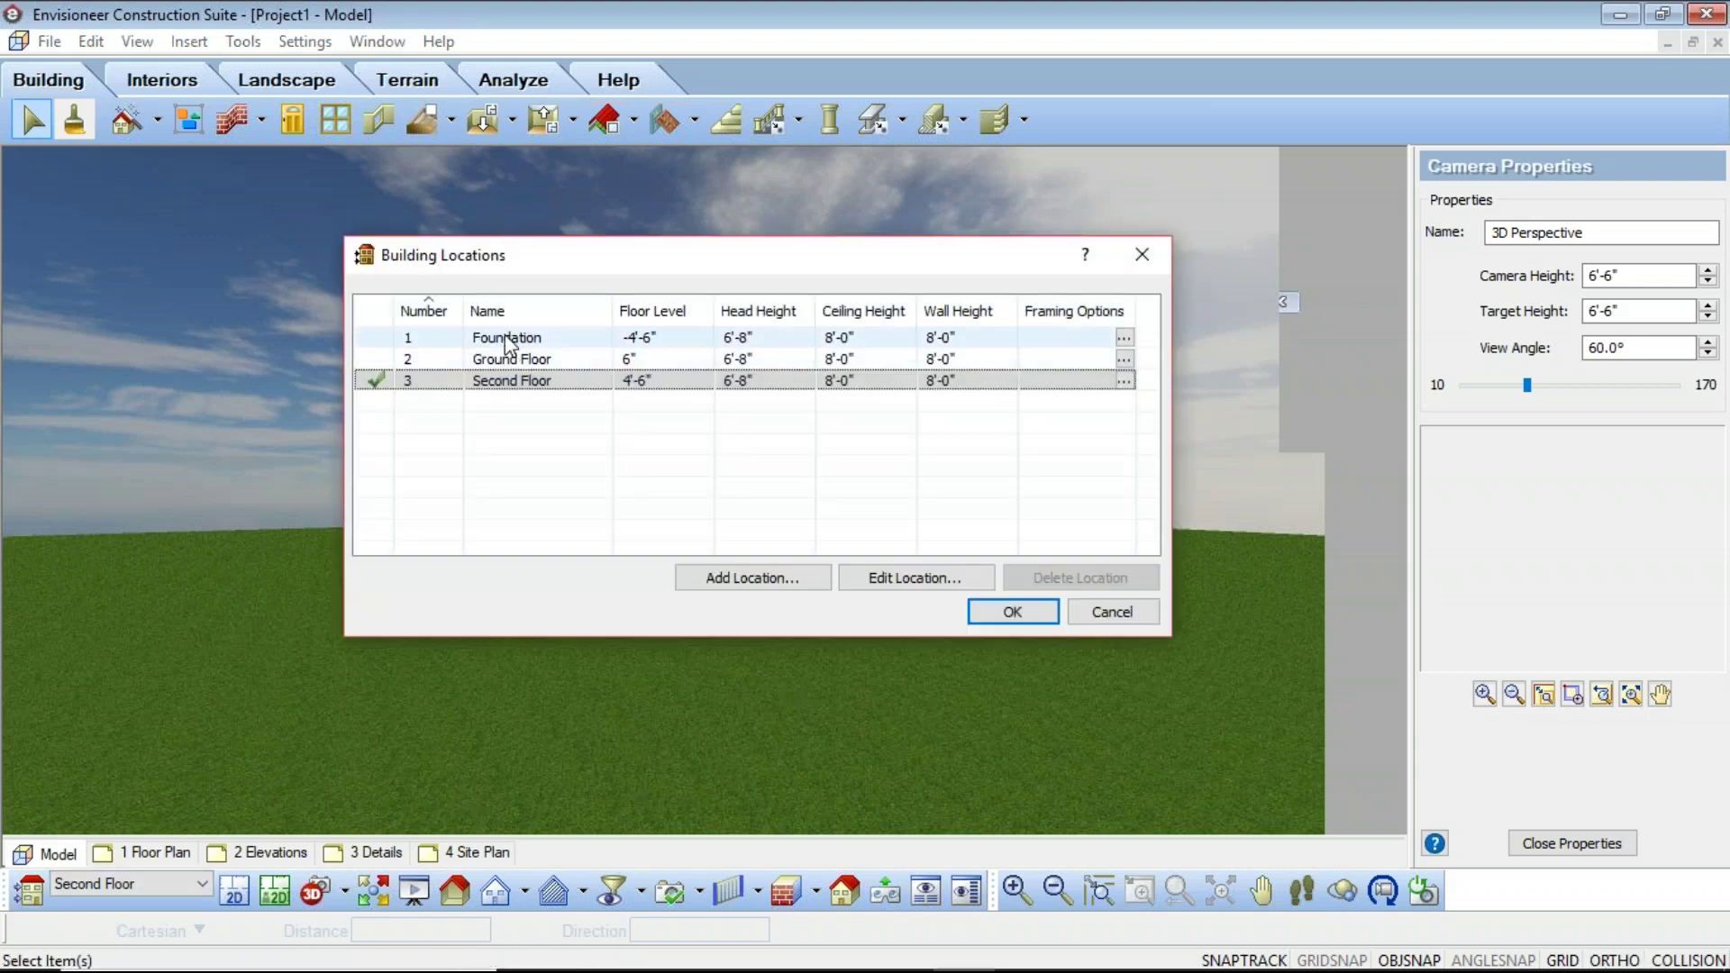
double_click(667, 337)
left_click(667, 337)
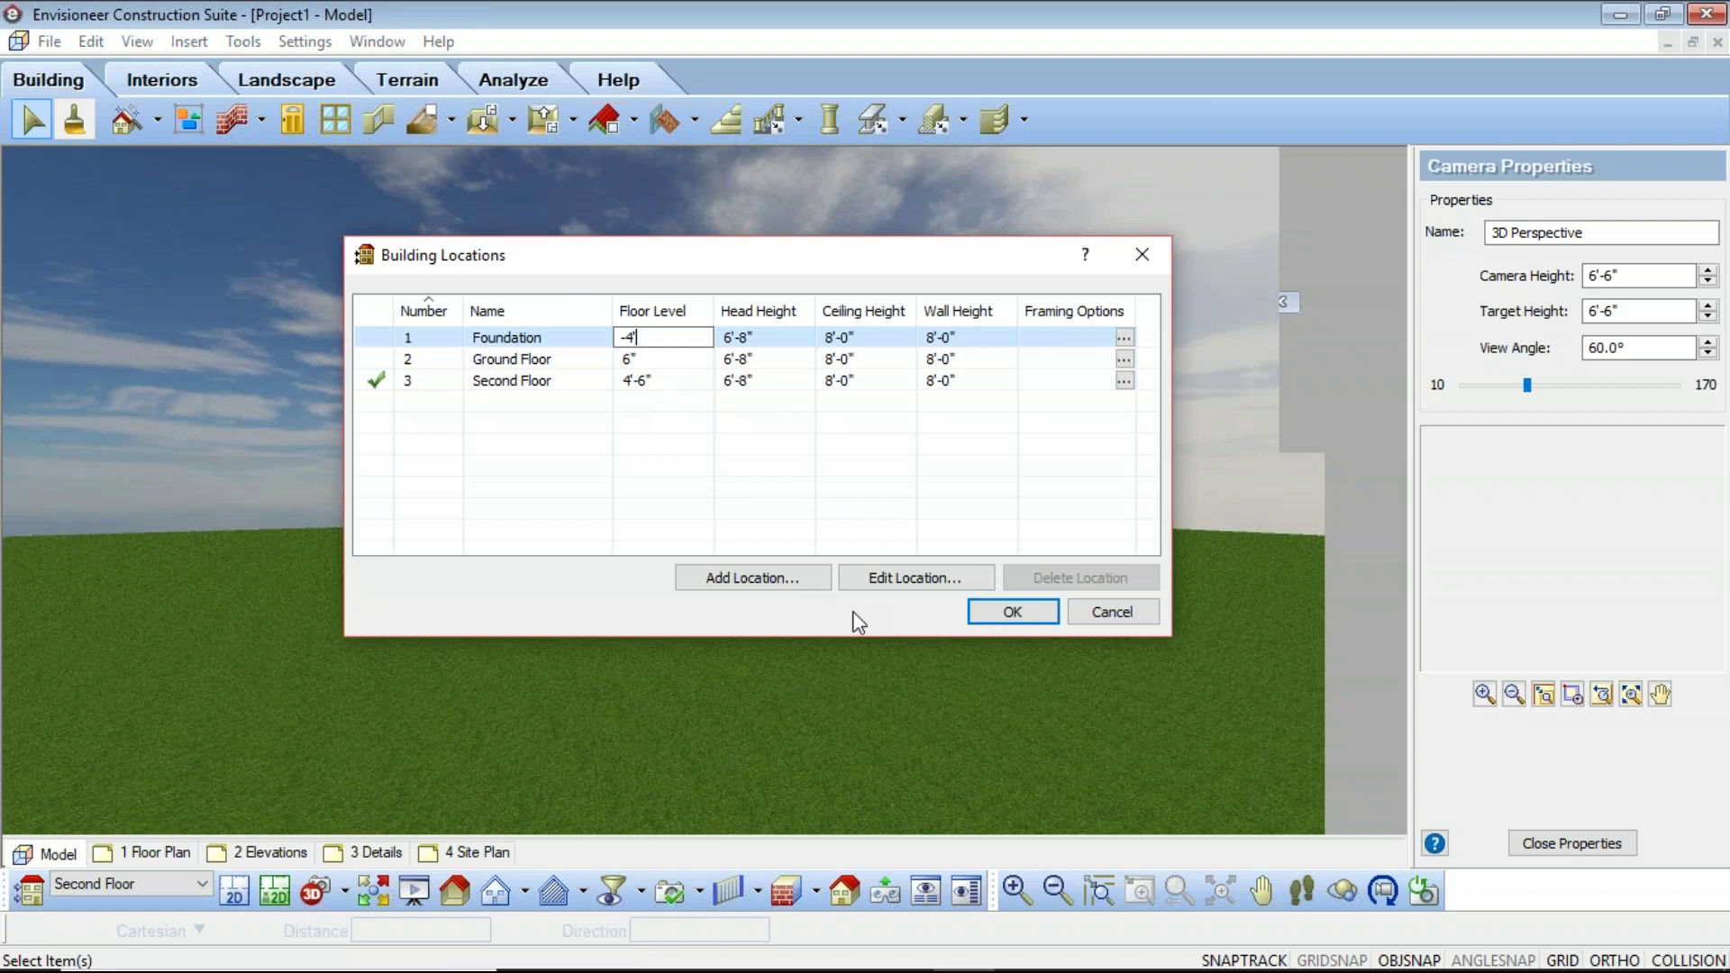
key("Return")
left_click(955, 500)
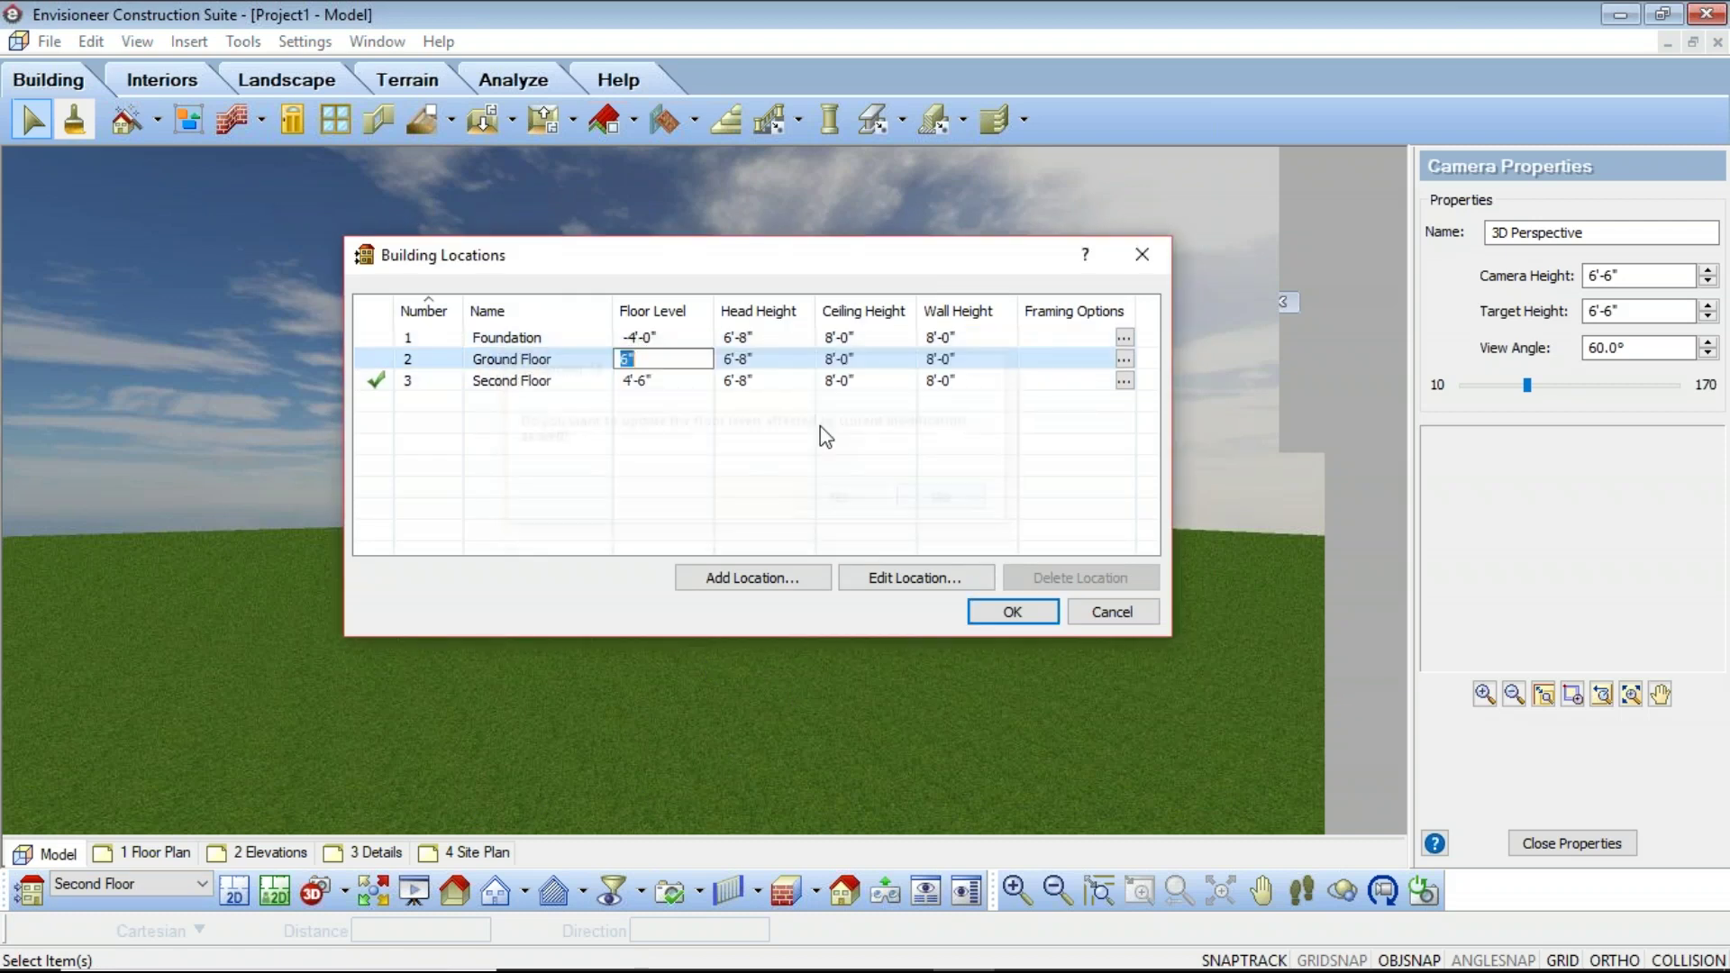
left_click(674, 378)
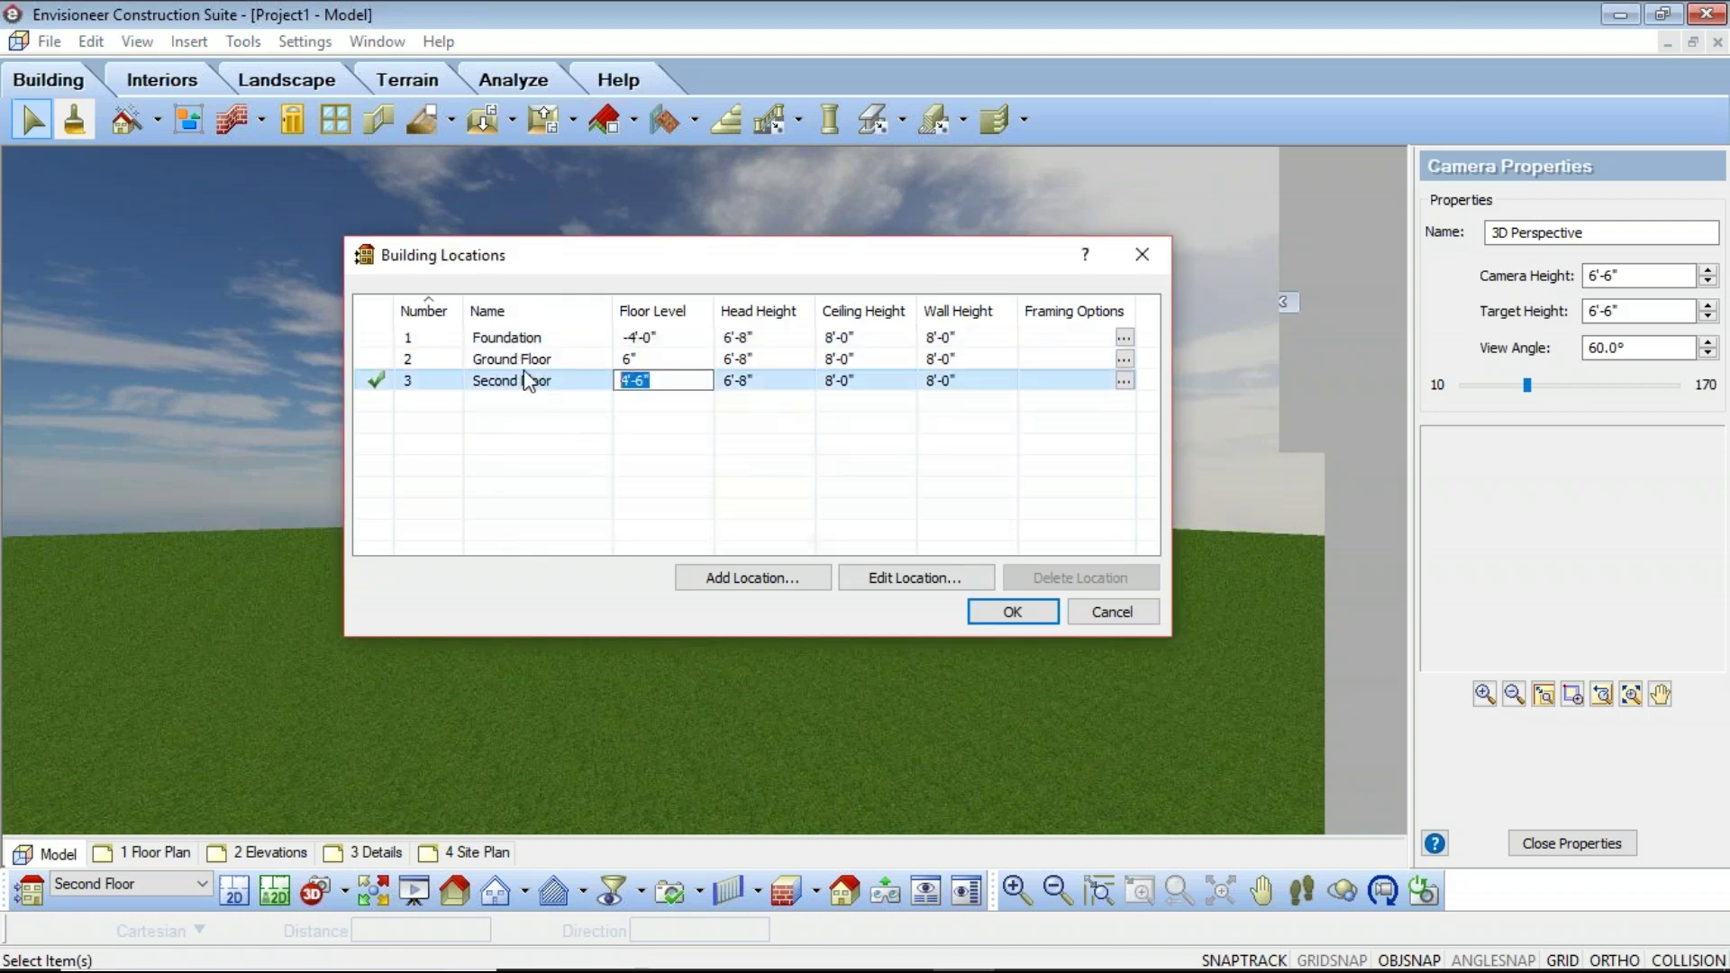
type("5")
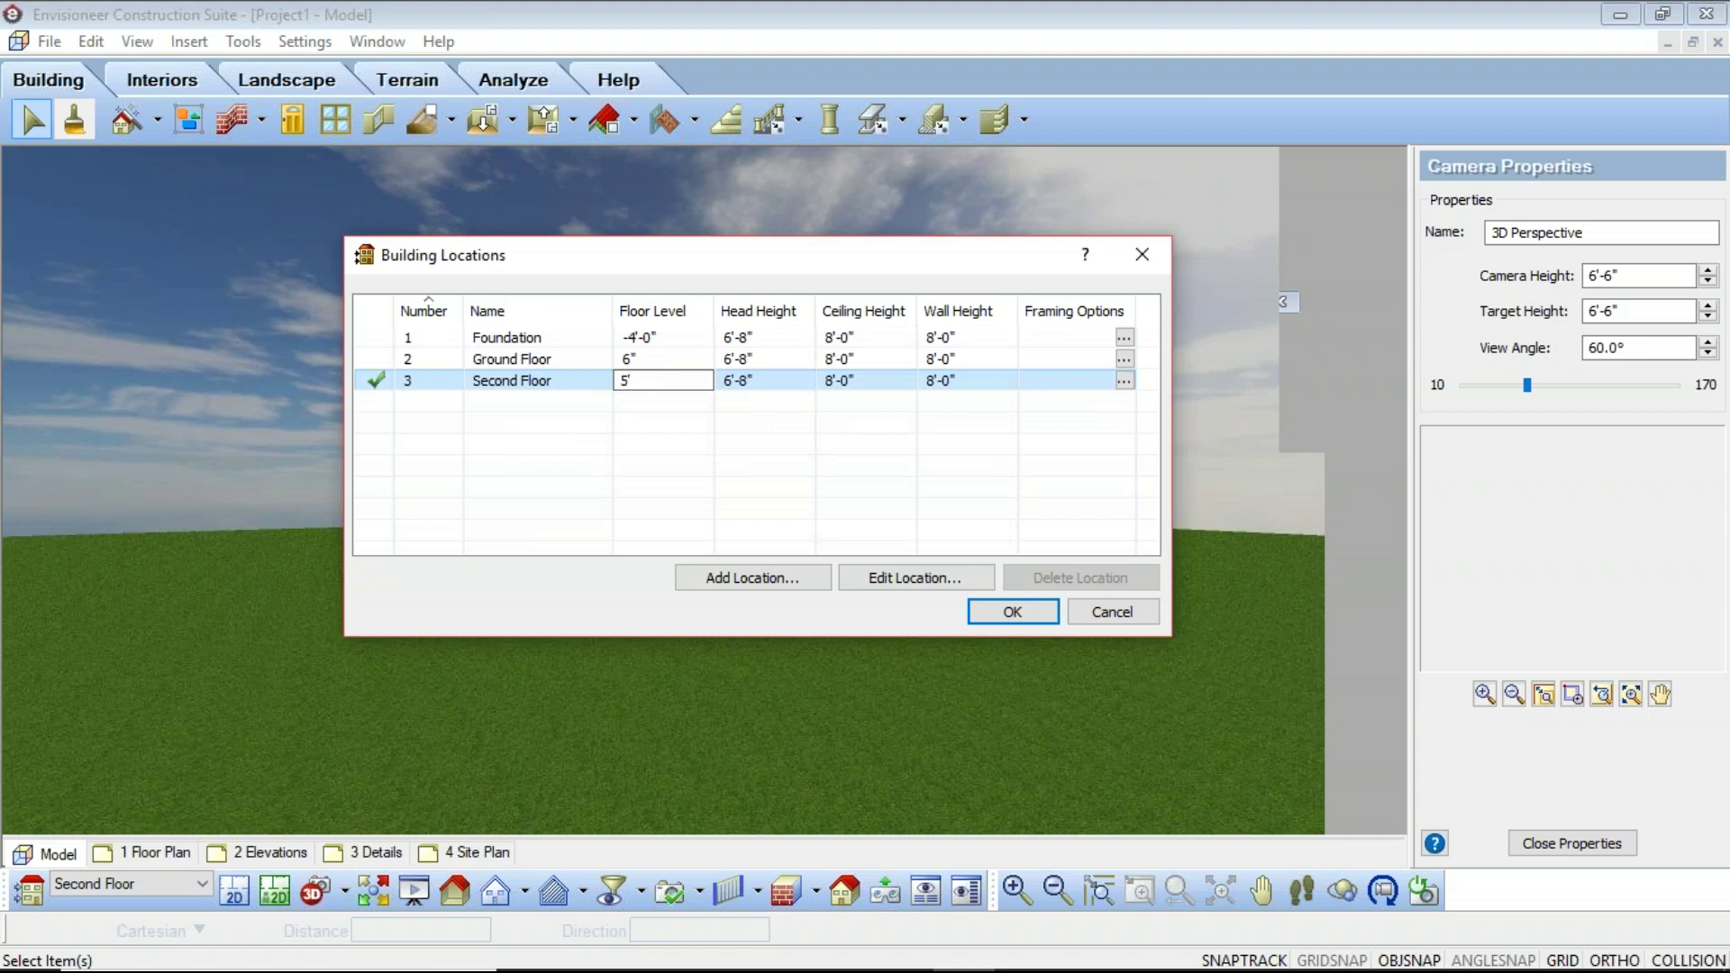
key("Up")
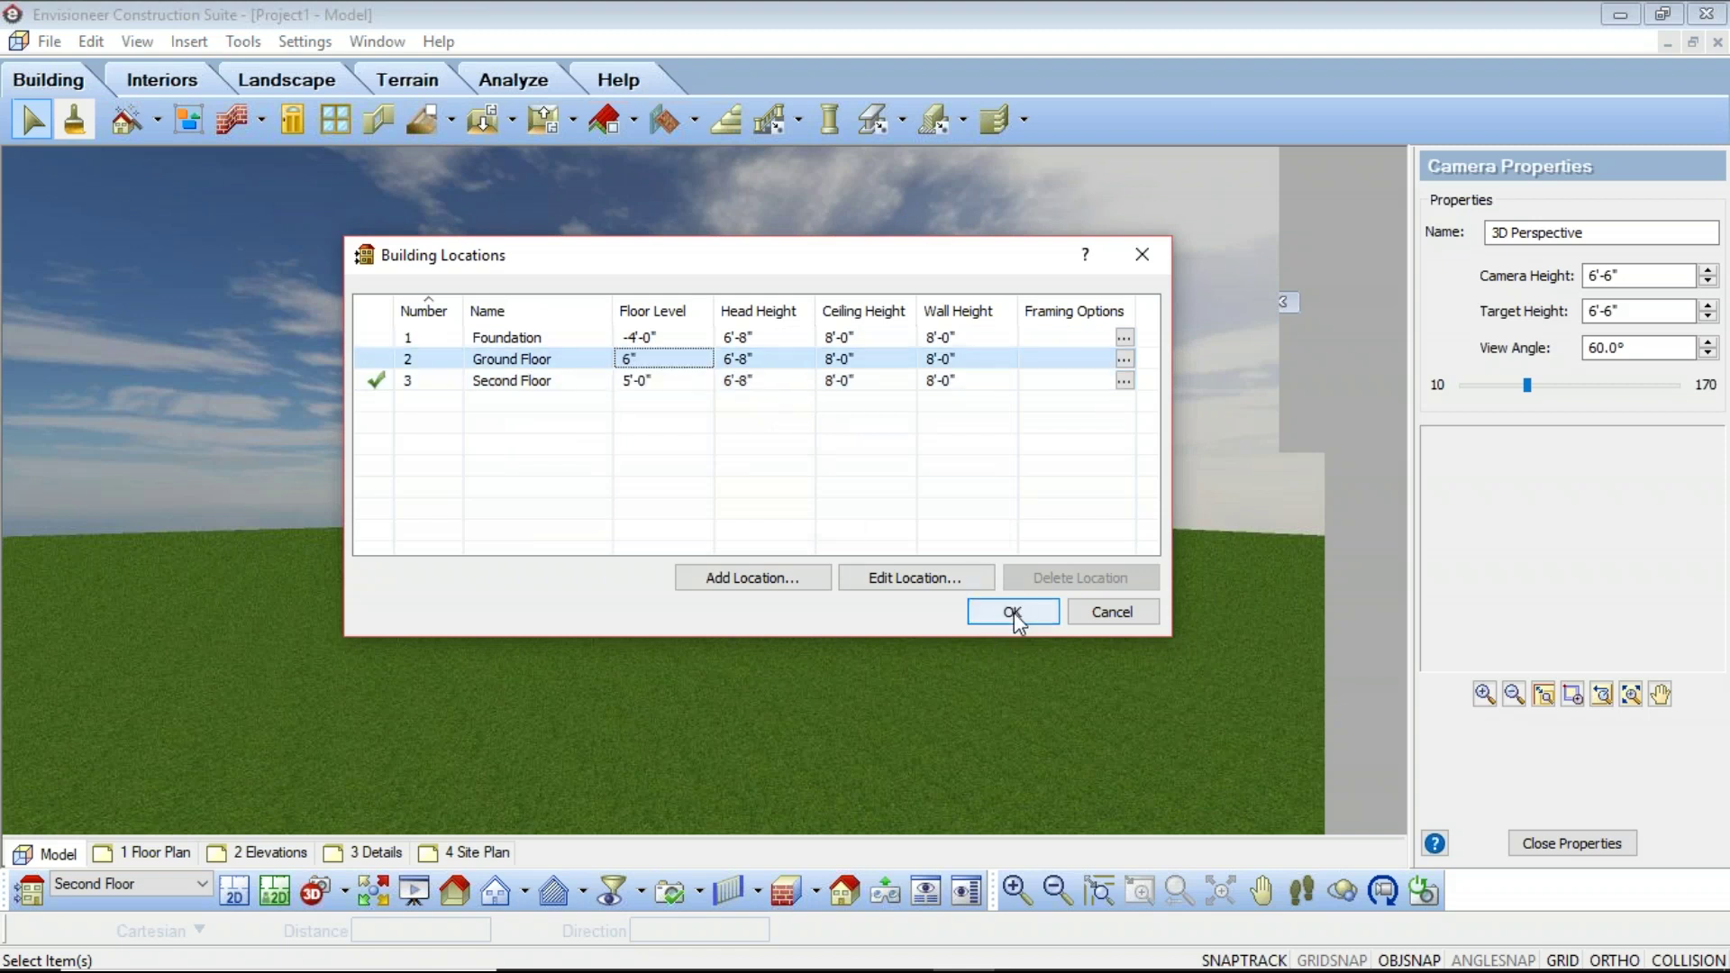
left_click(1014, 616)
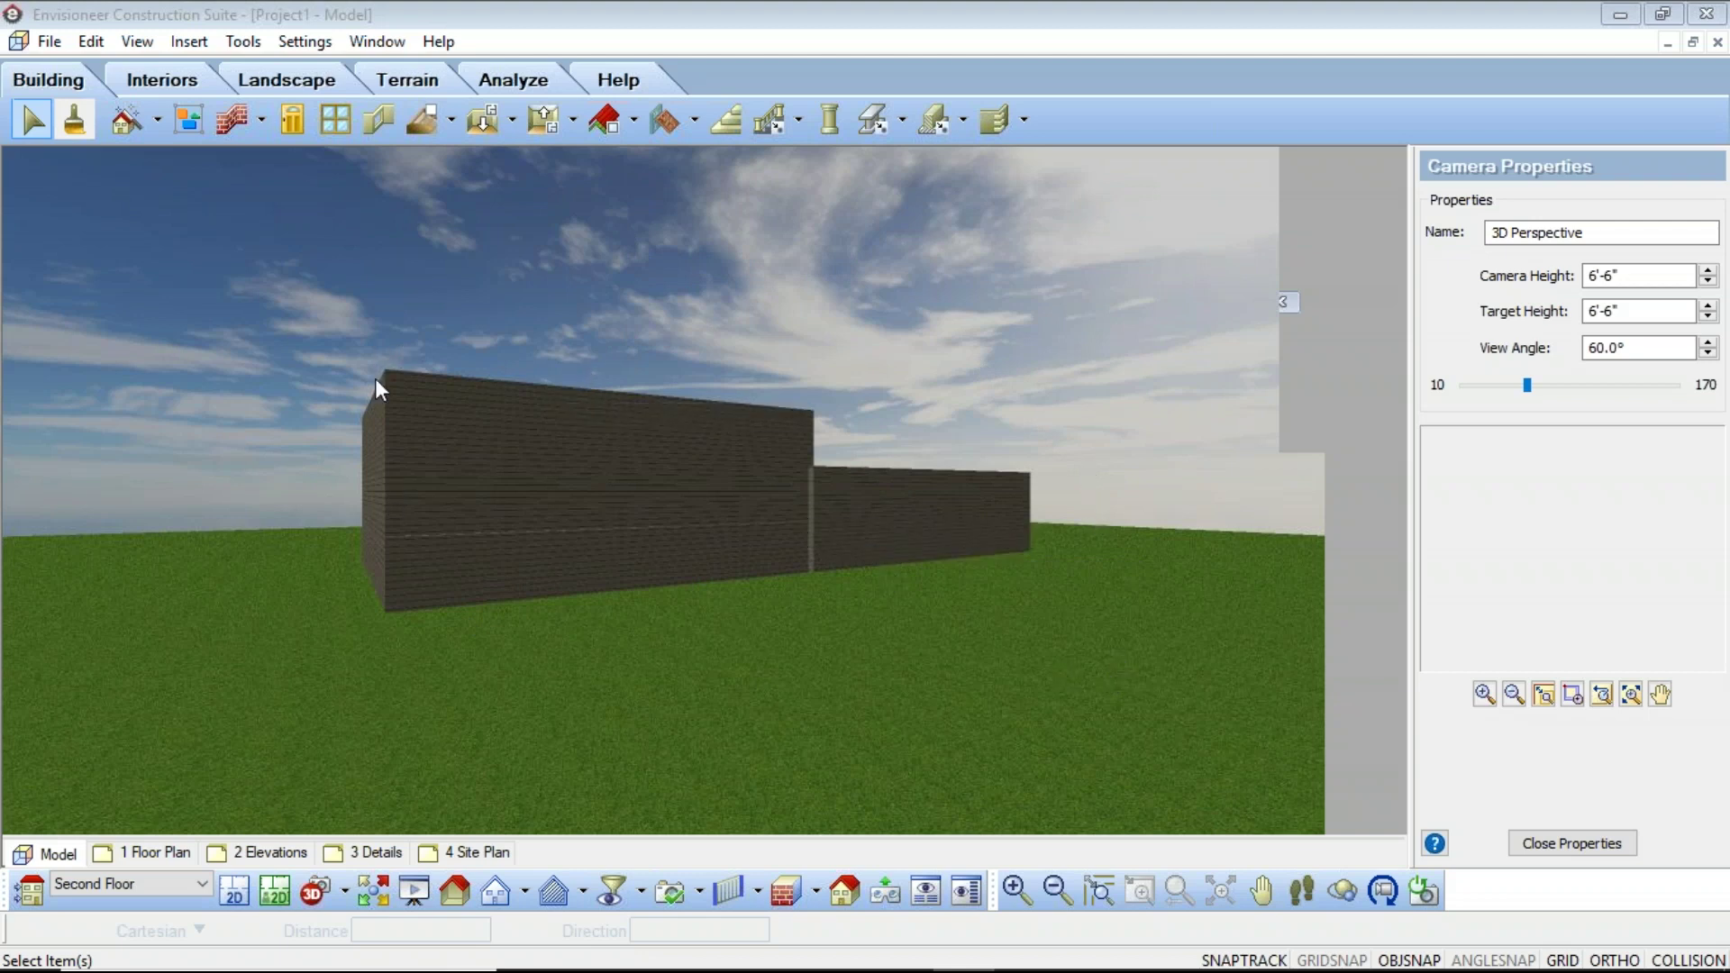
In the 2D plan, add an 8/12 Slope Hip Roof - Shingles over the Second Floor walls and another over the Ground Floor walls
left_click(231, 895)
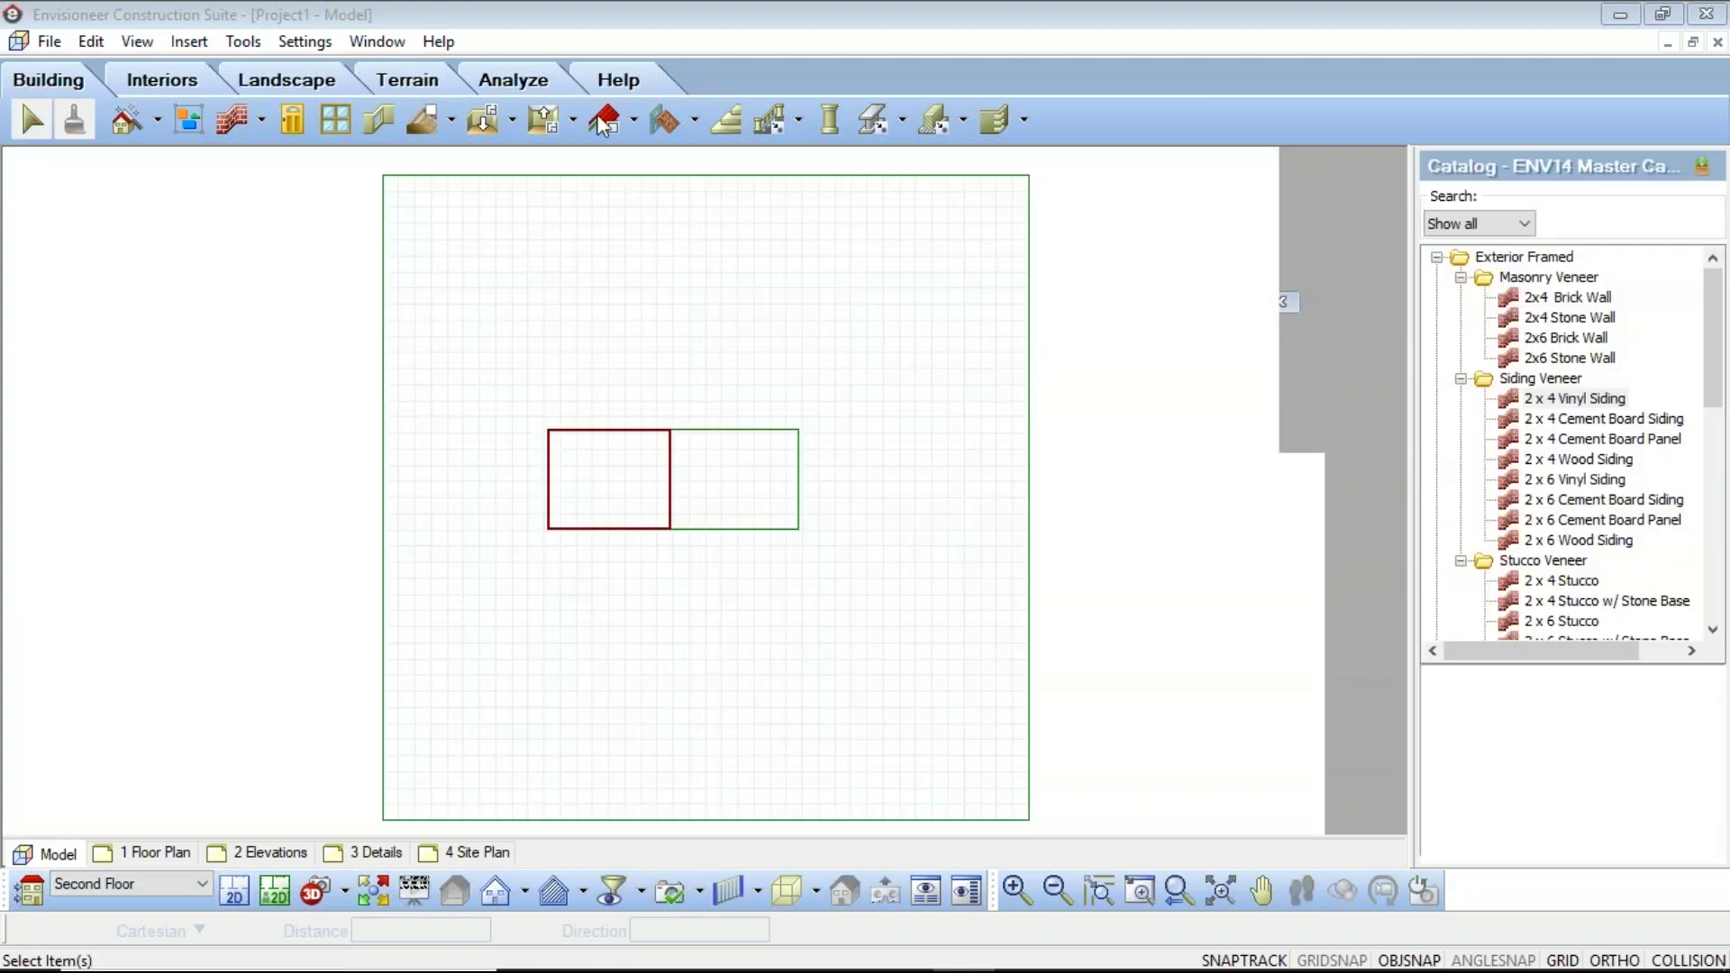
left_click(602, 121)
left_click(644, 570)
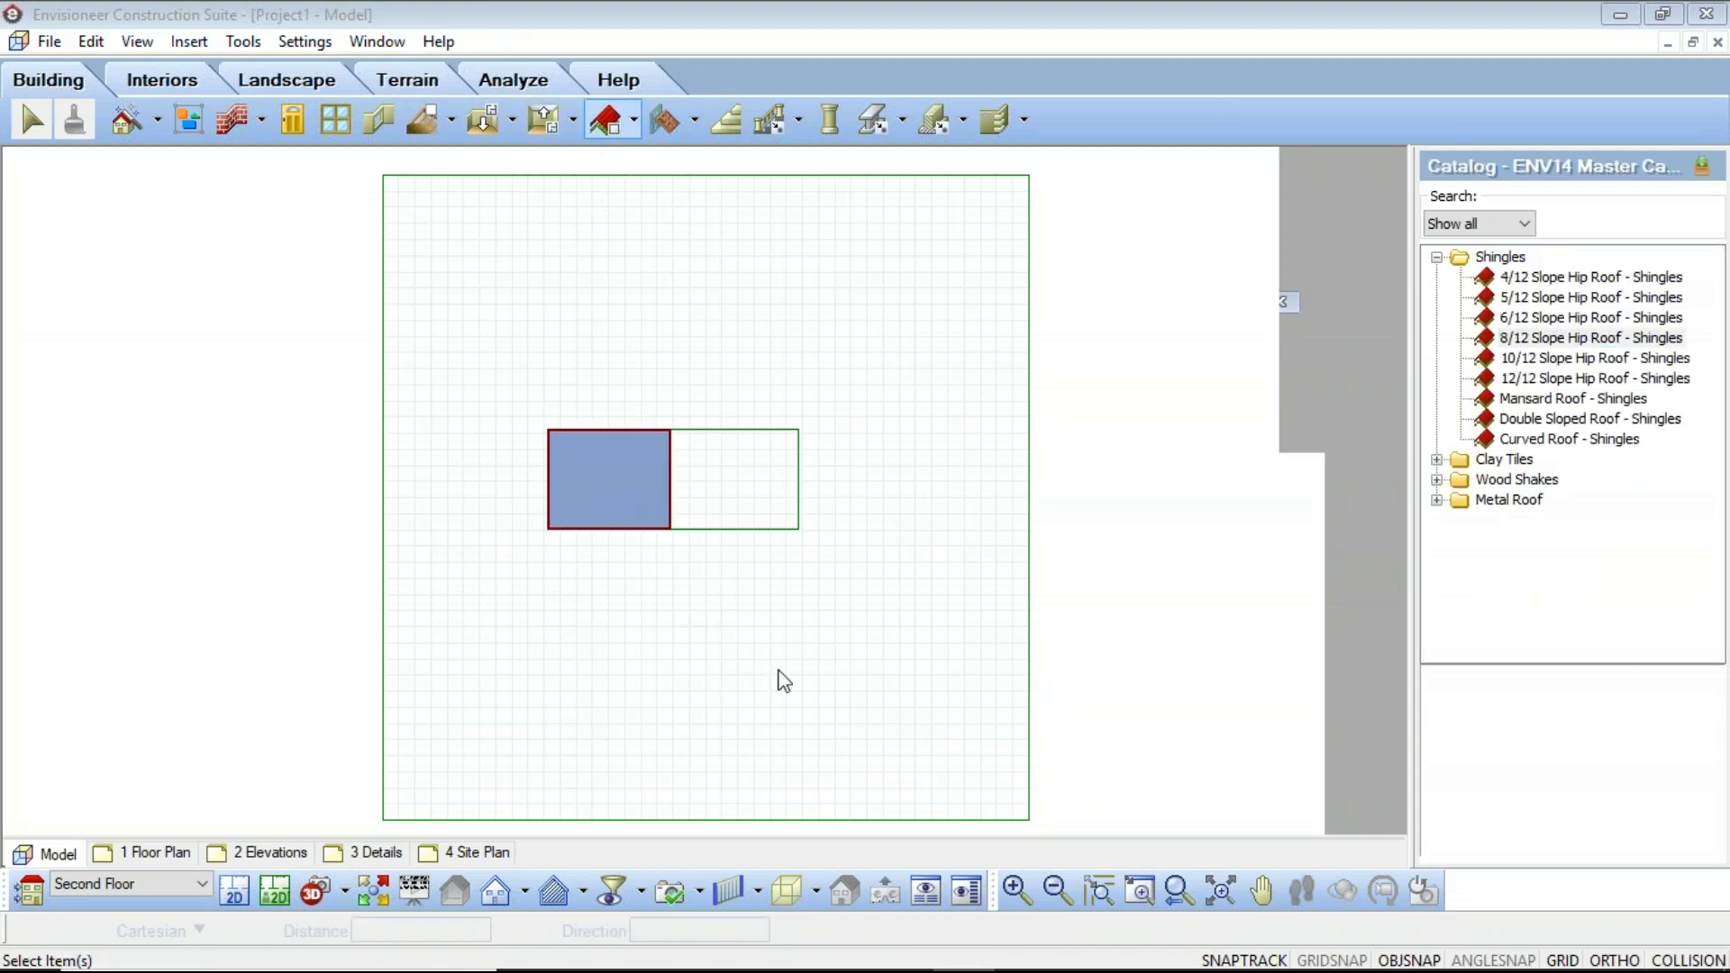
scroll(702, 531, "up", 3)
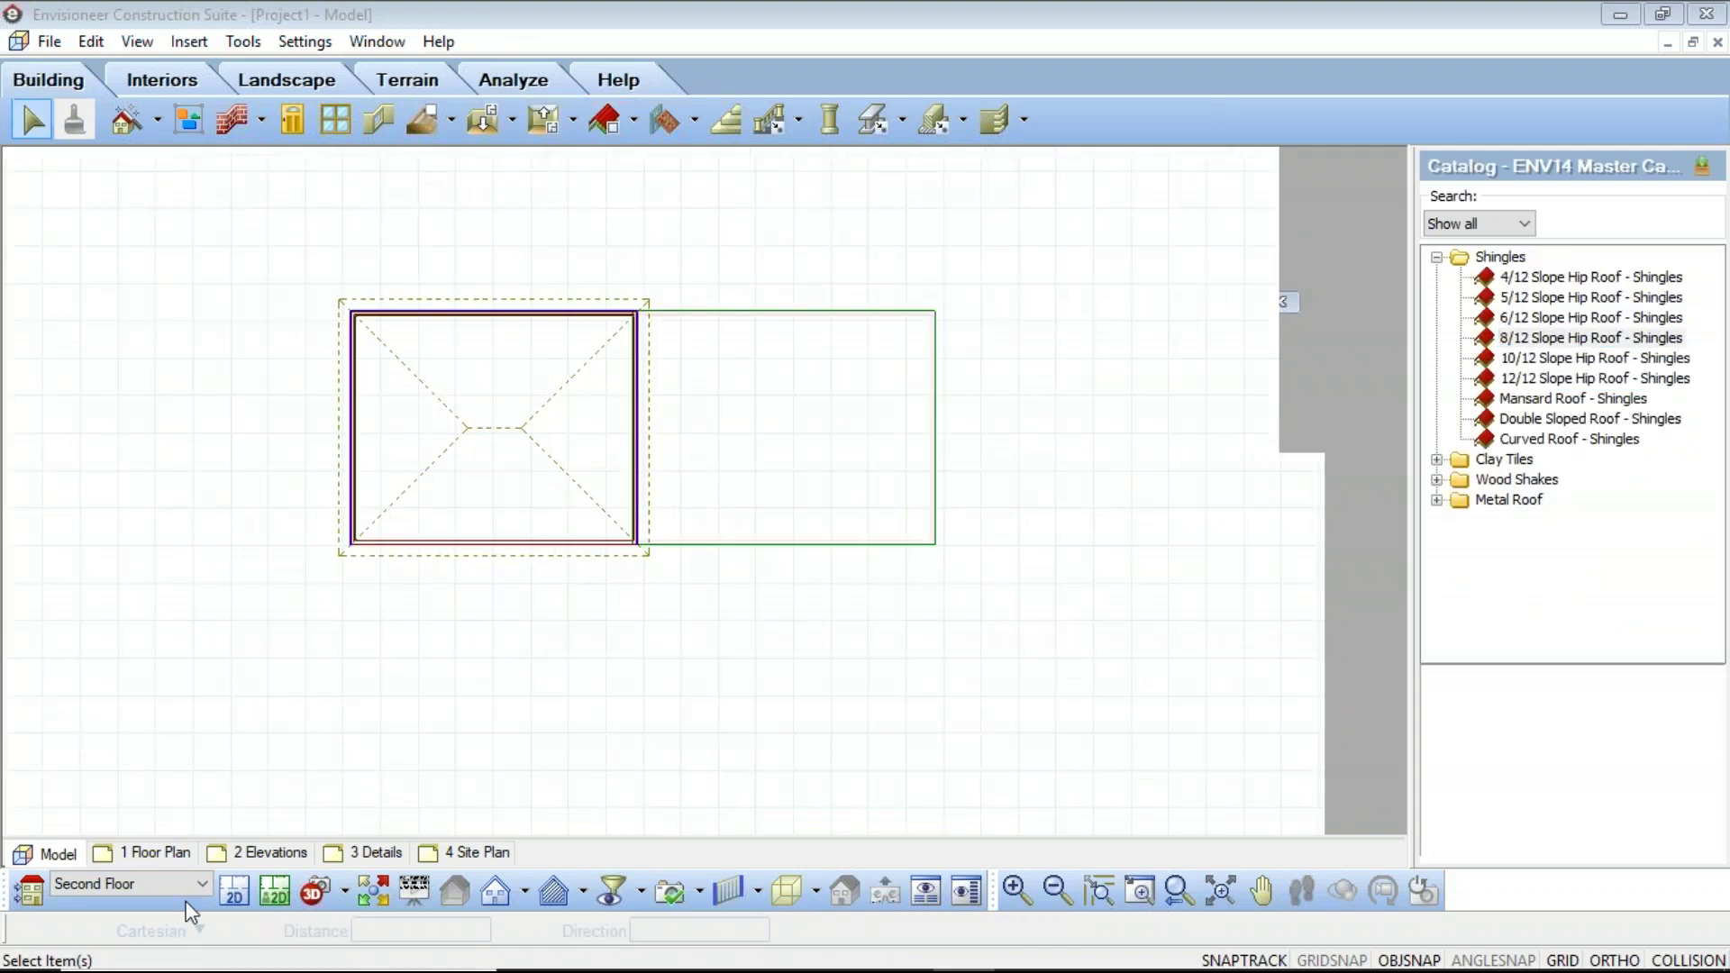
left_click(155, 885)
left_click(90, 923)
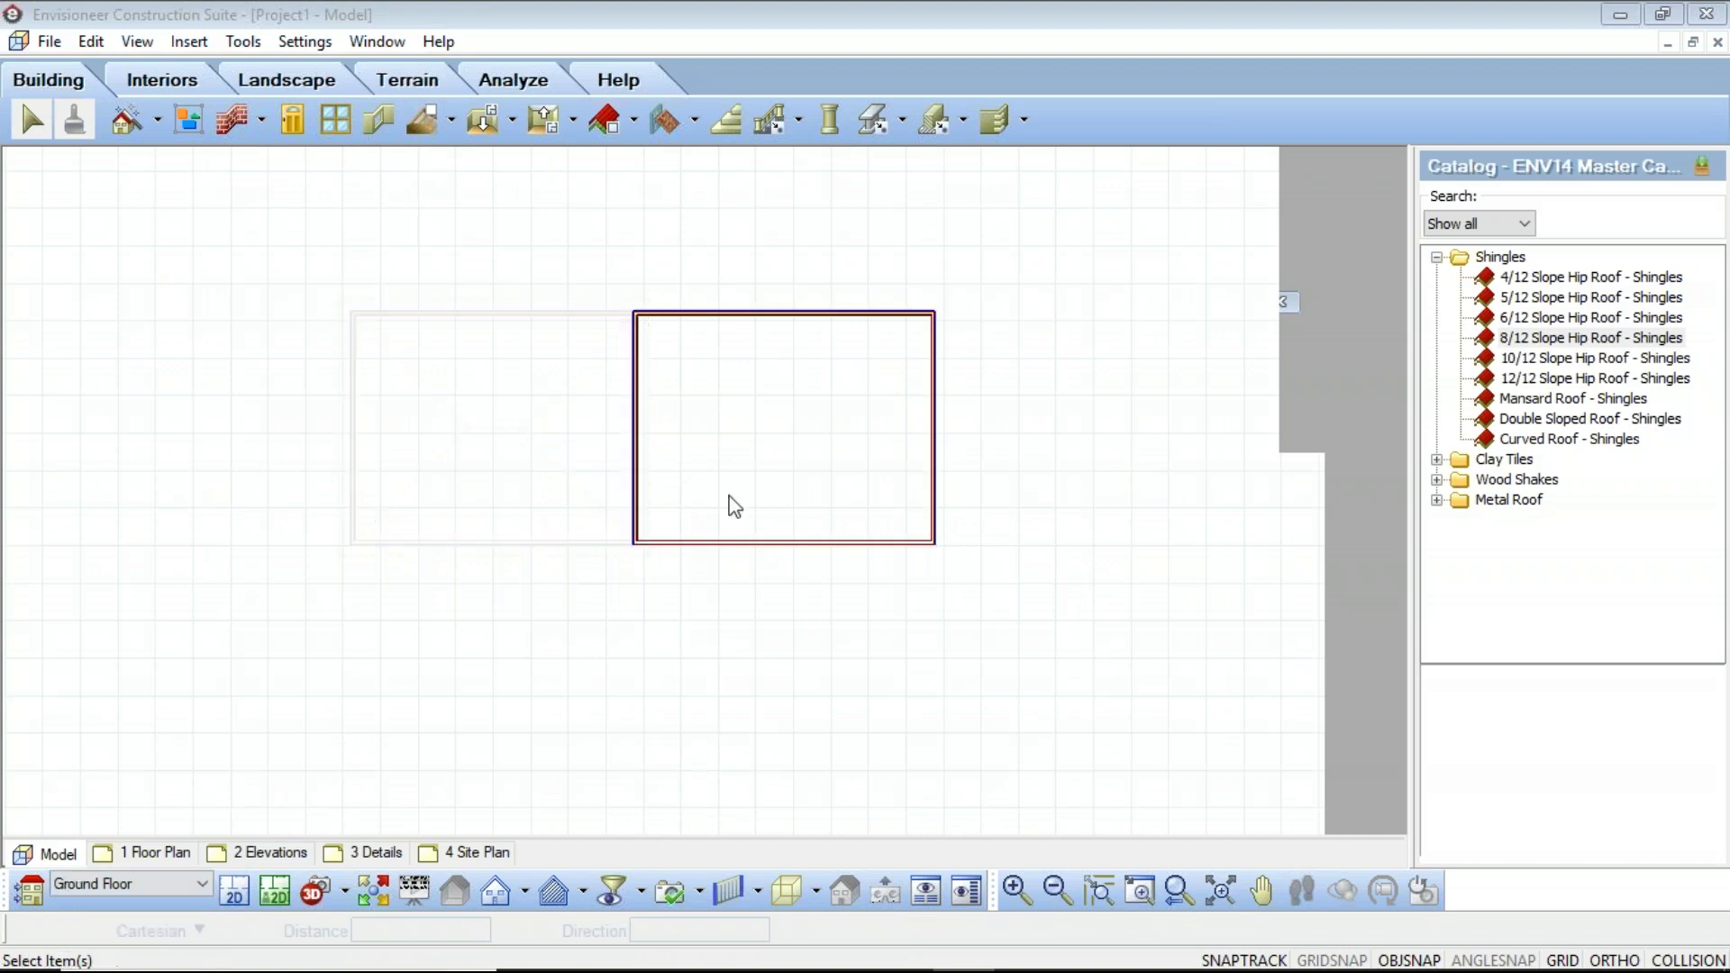
left_click(761, 444)
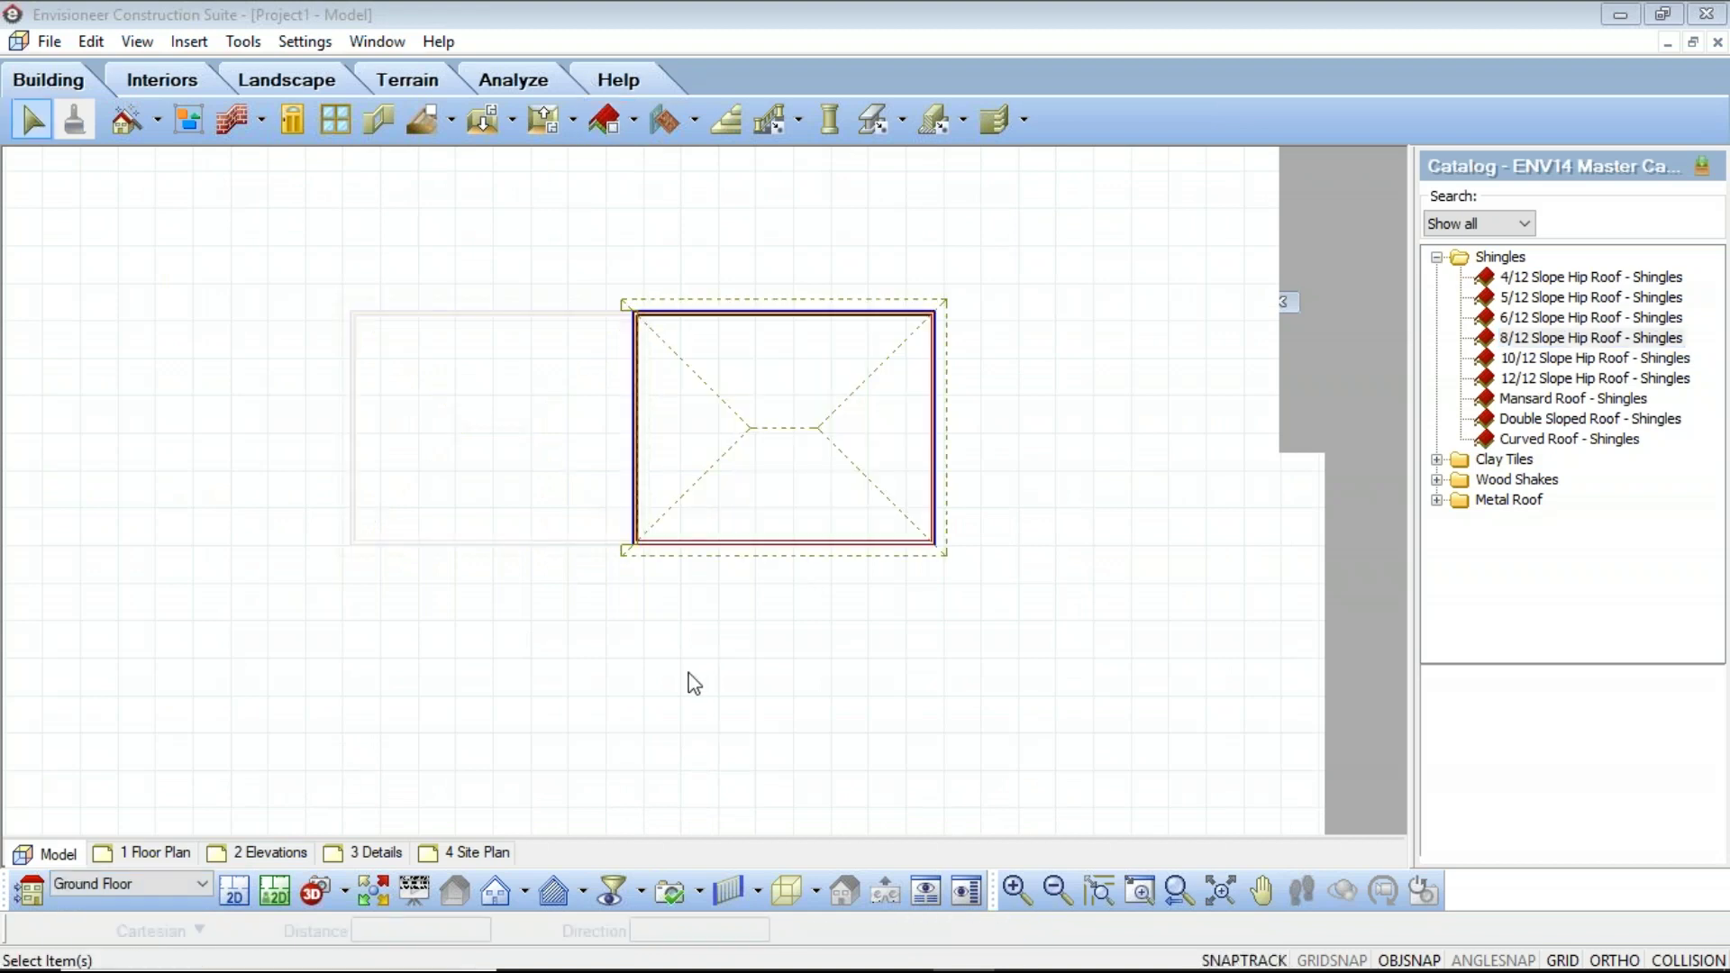
Change the Ground Floor roof's edge beside the taller section from hip to Gable and check the roofs in a 3D perspective
left_click(649, 429)
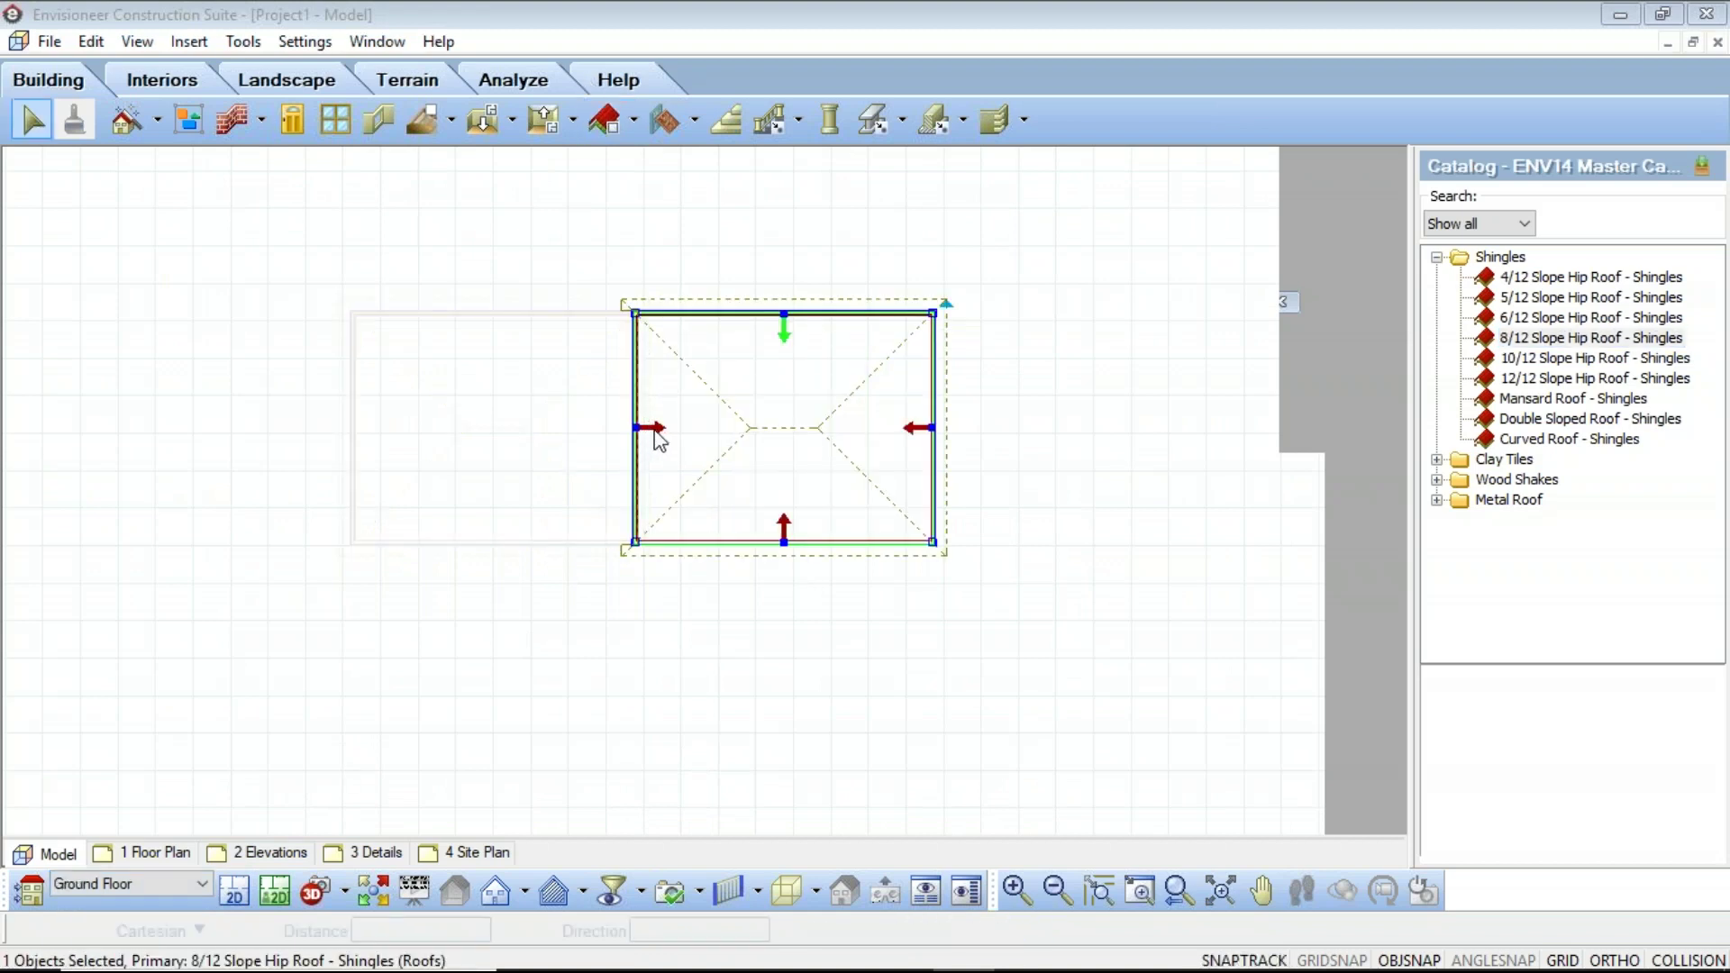
right_click(663, 438)
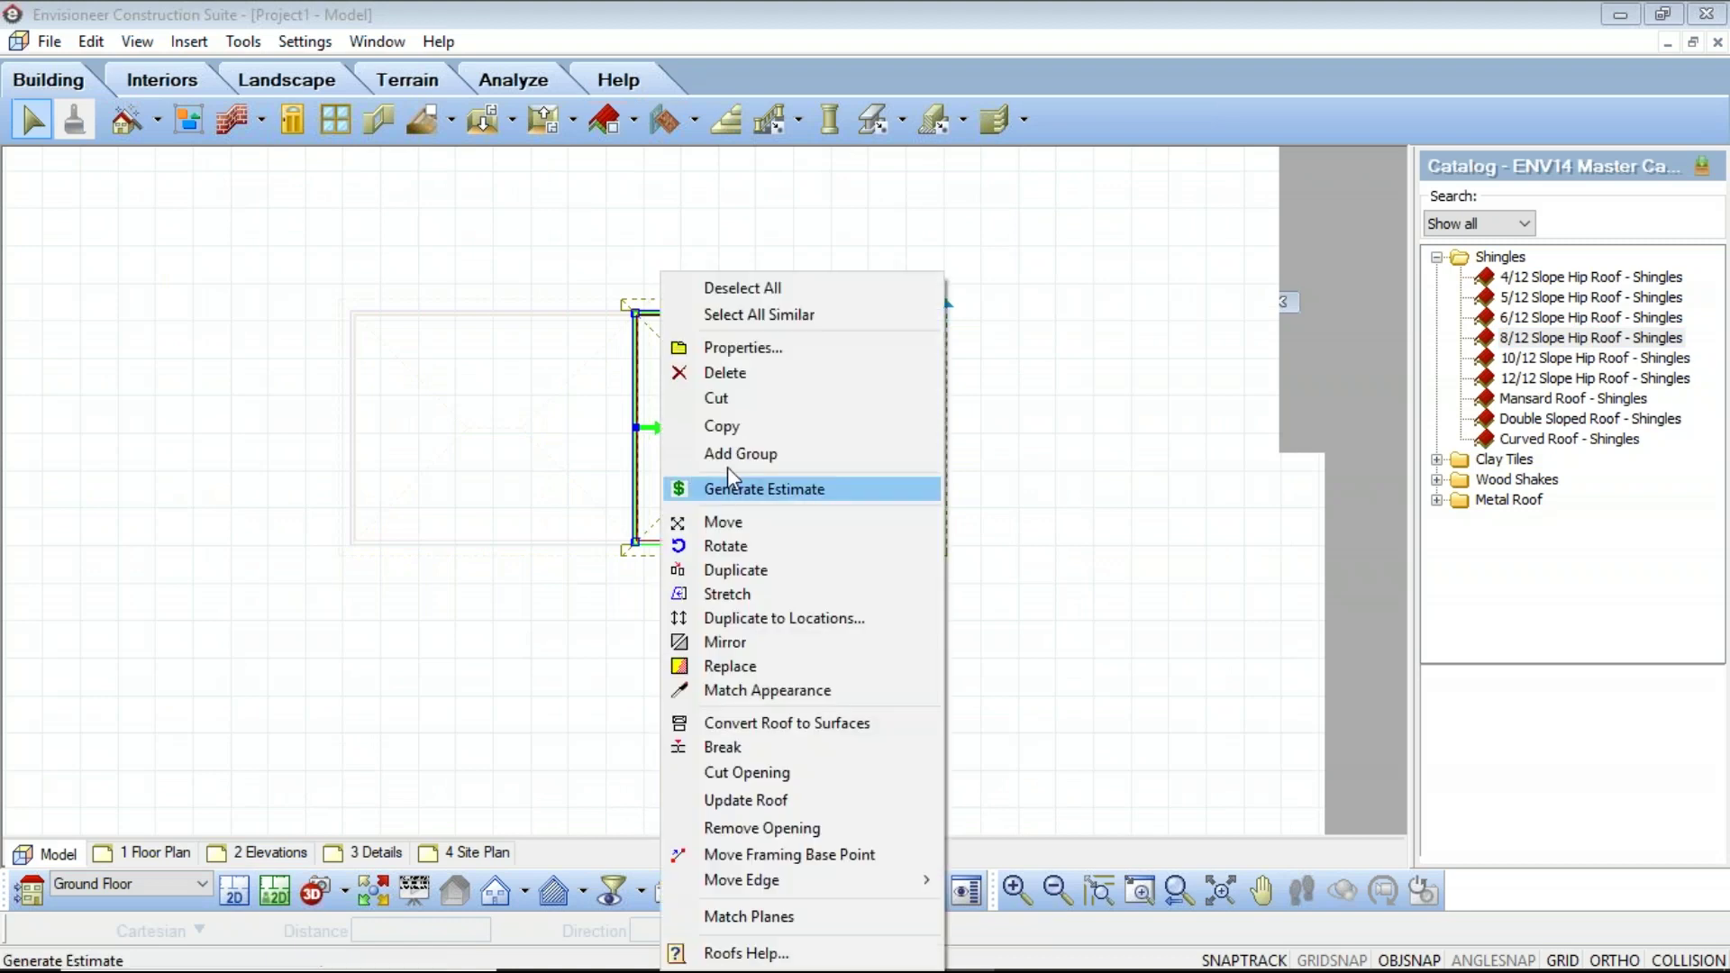
left_click(744, 349)
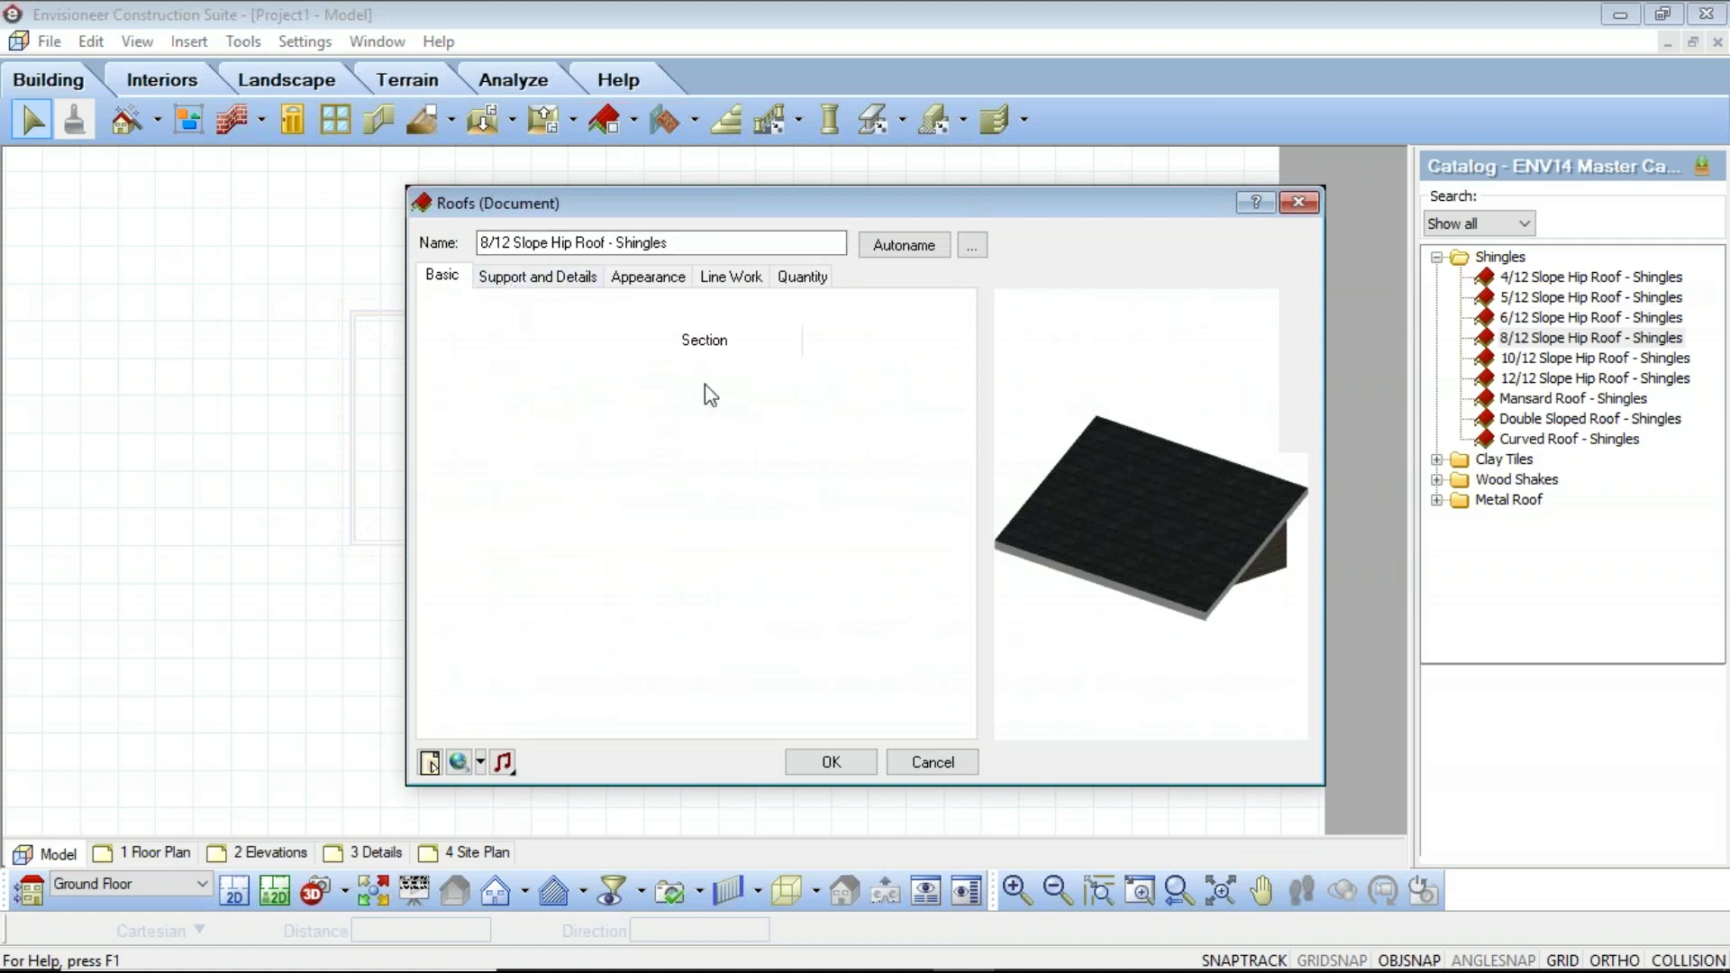
left_click(513, 278)
left_click(442, 275)
left_click(487, 356)
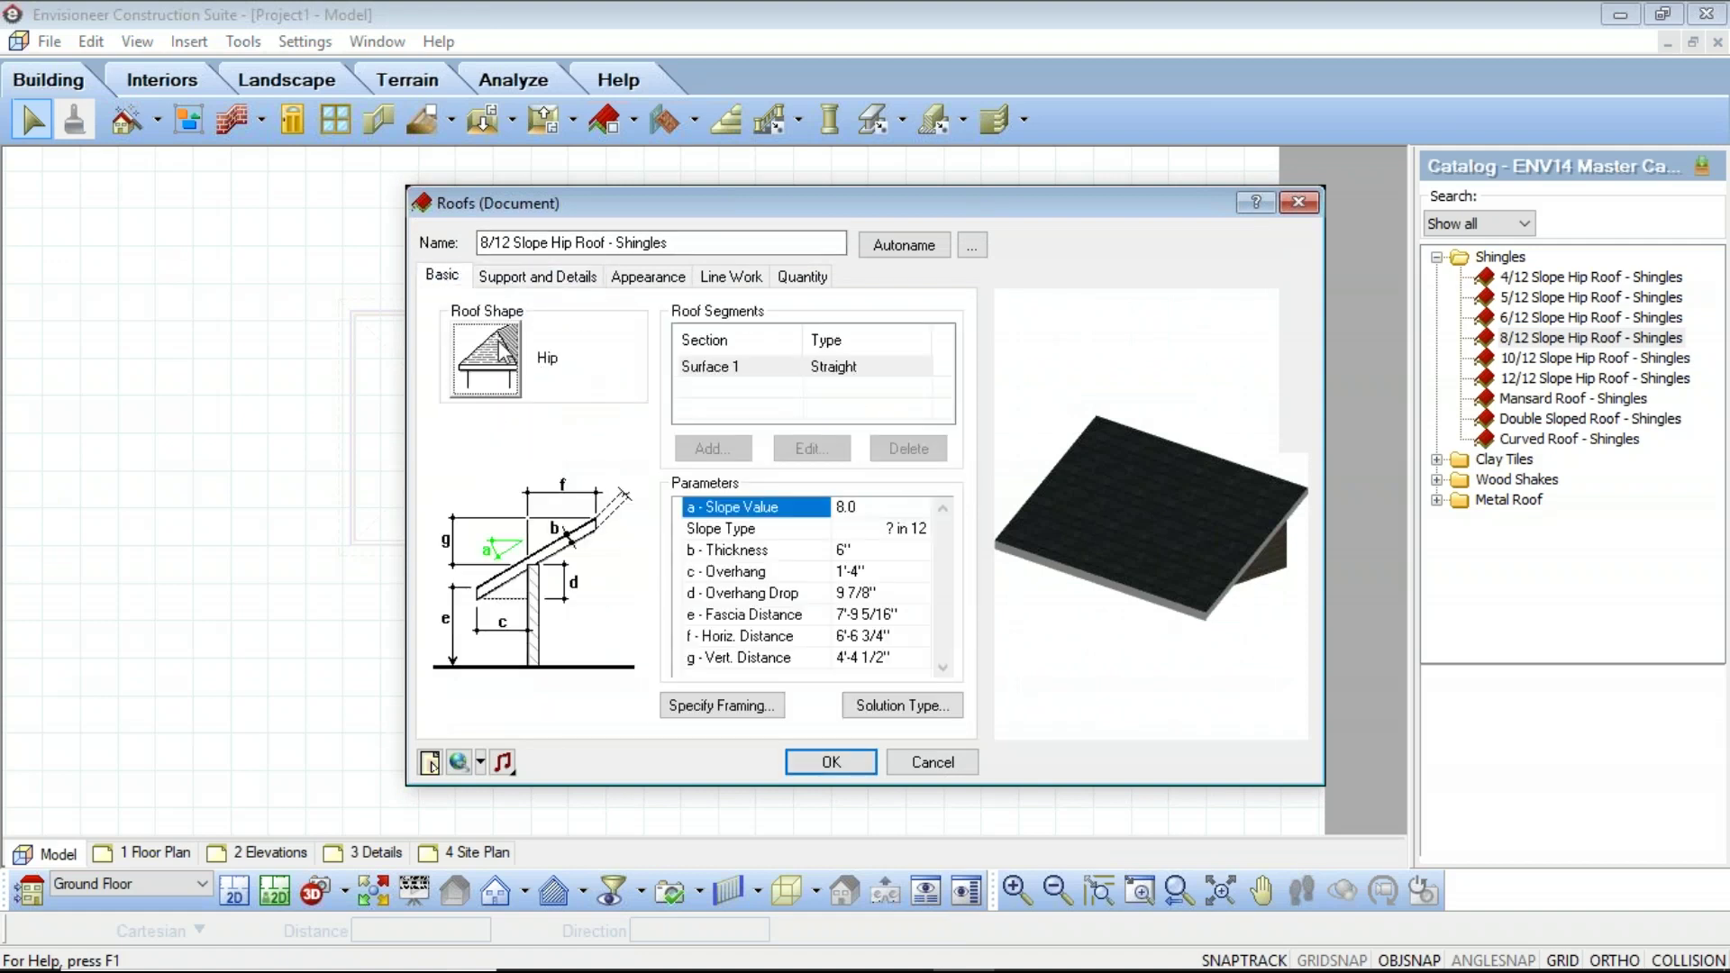
left_click(814, 423)
left_click(831, 762)
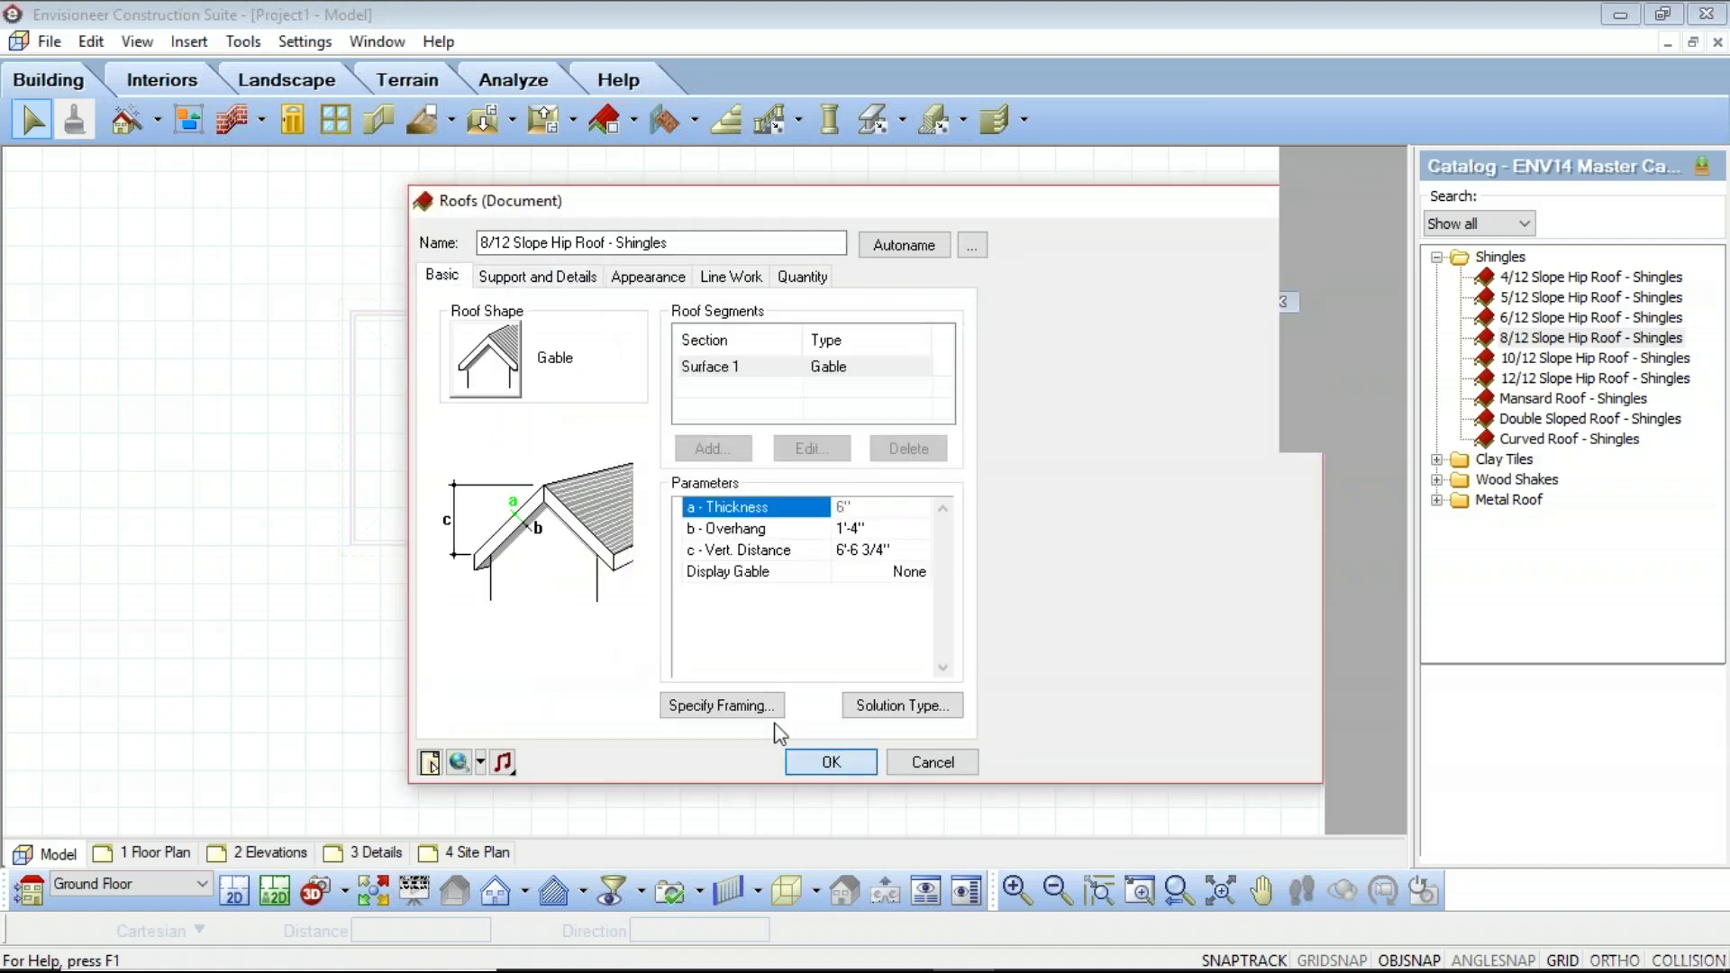
left_click(1037, 581)
left_click(345, 892)
left_click(433, 821)
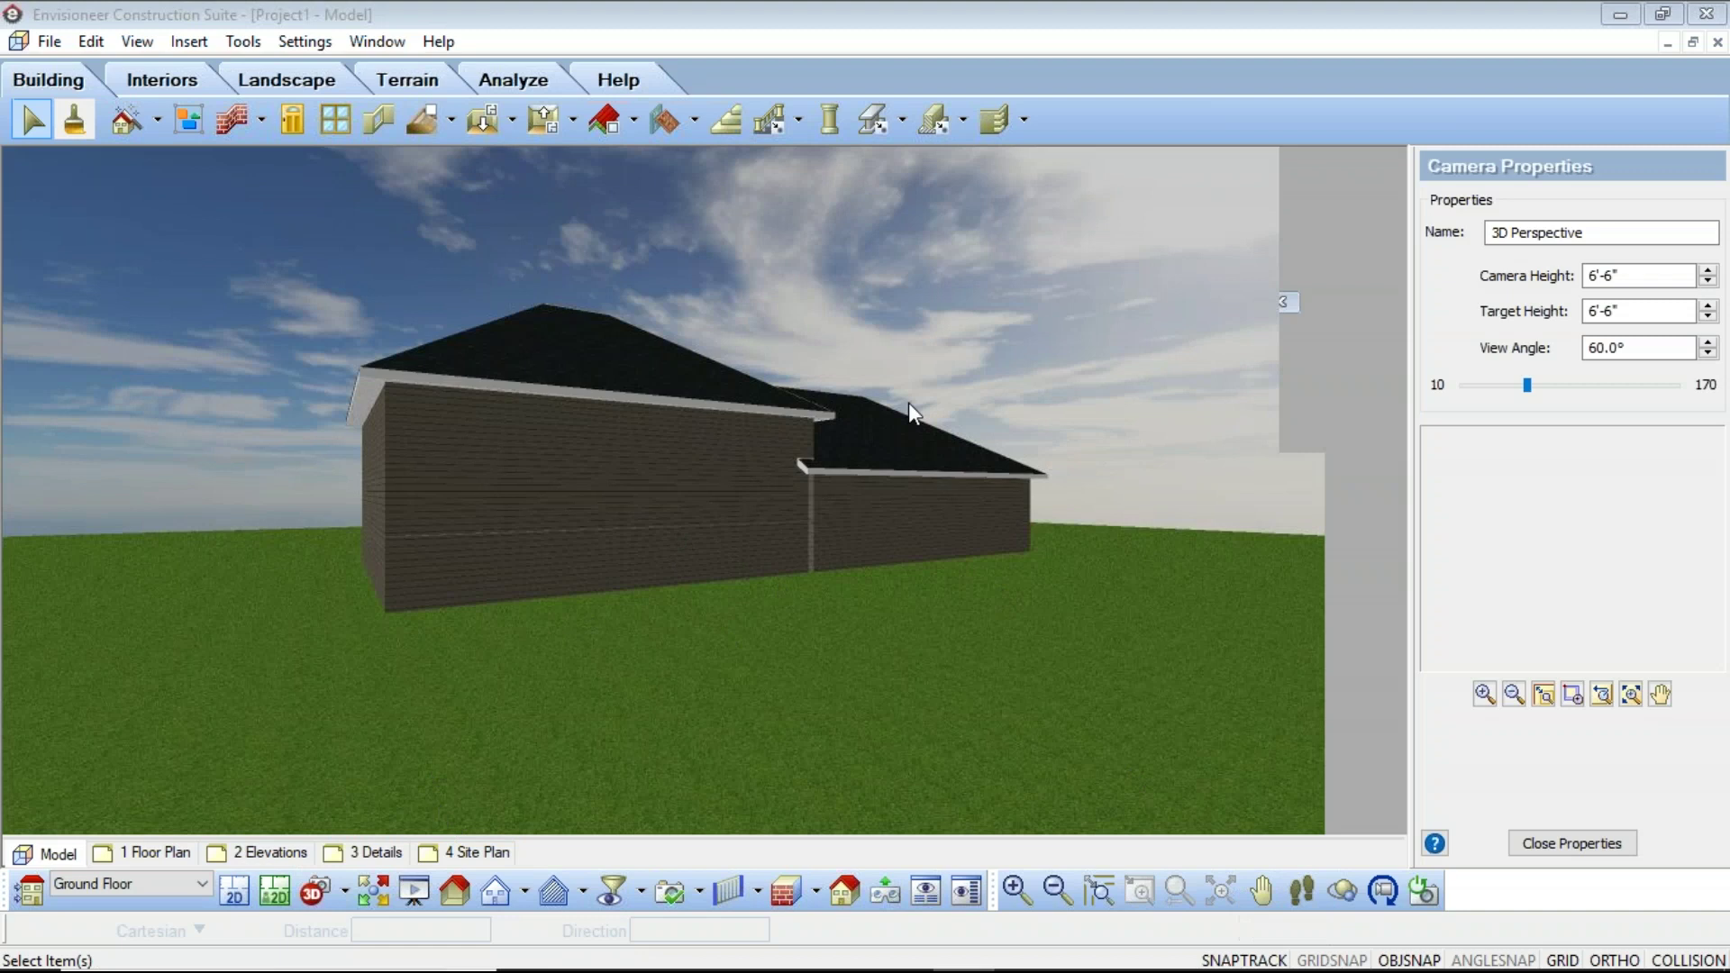
In the 2D plan of the Second Floor, change the roof's two opposite end edges to the Gable shape
left_click(235, 892)
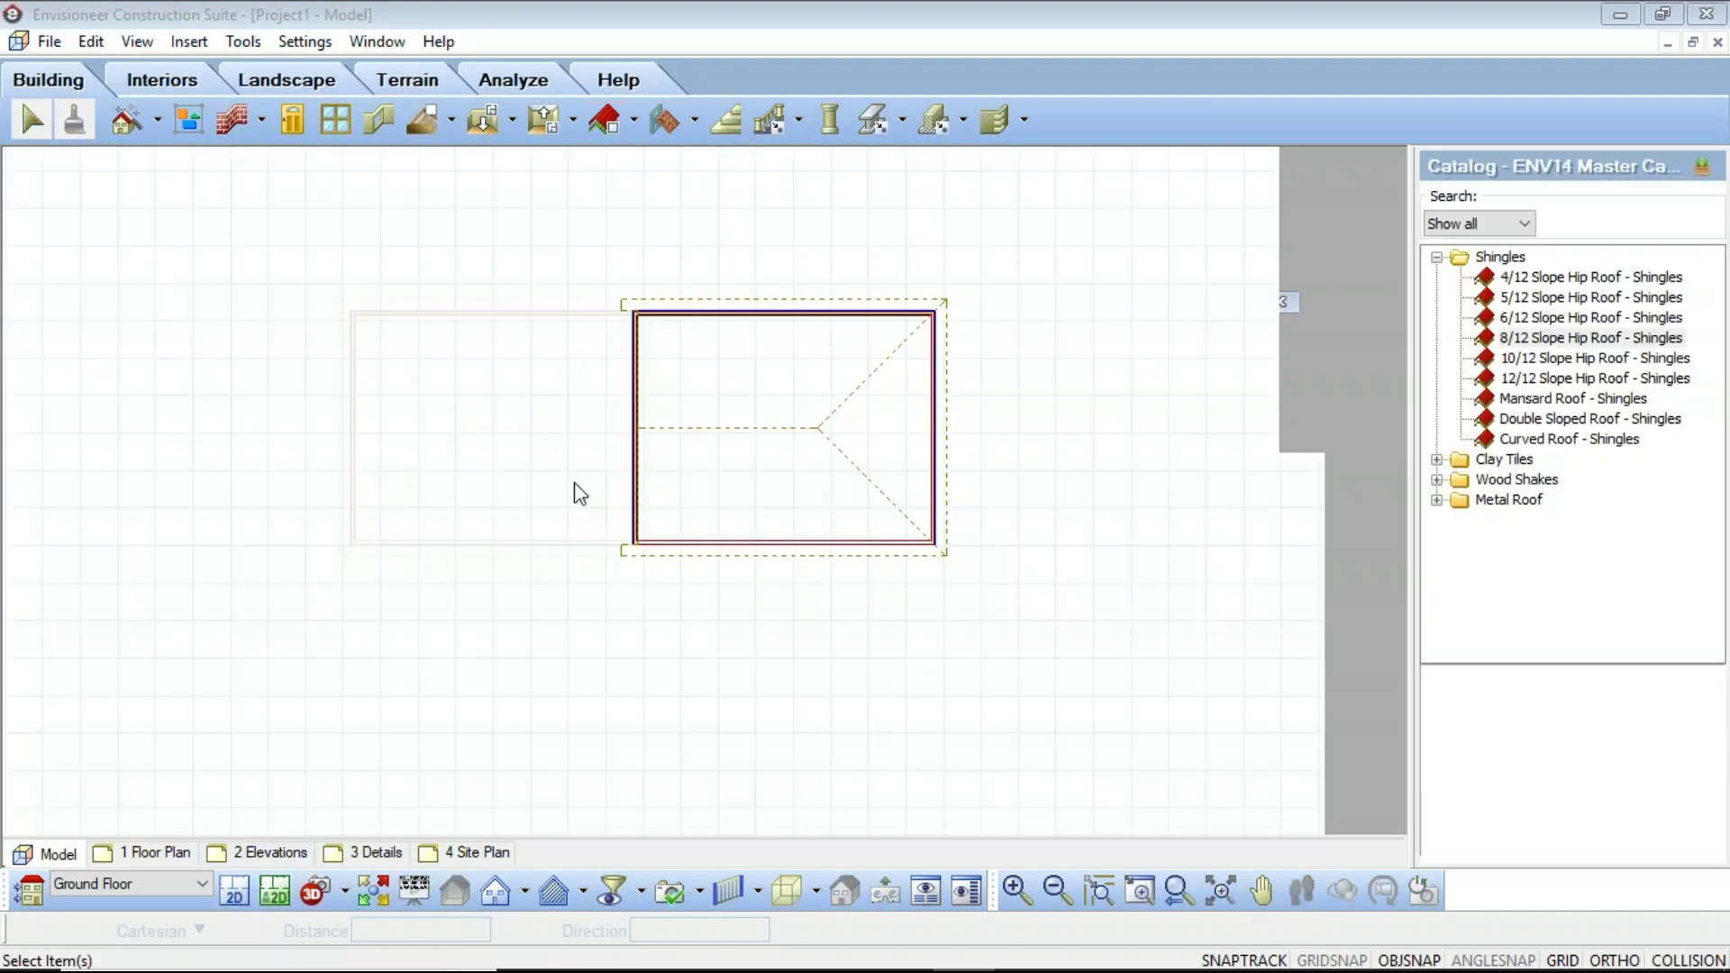
left_click(192, 890)
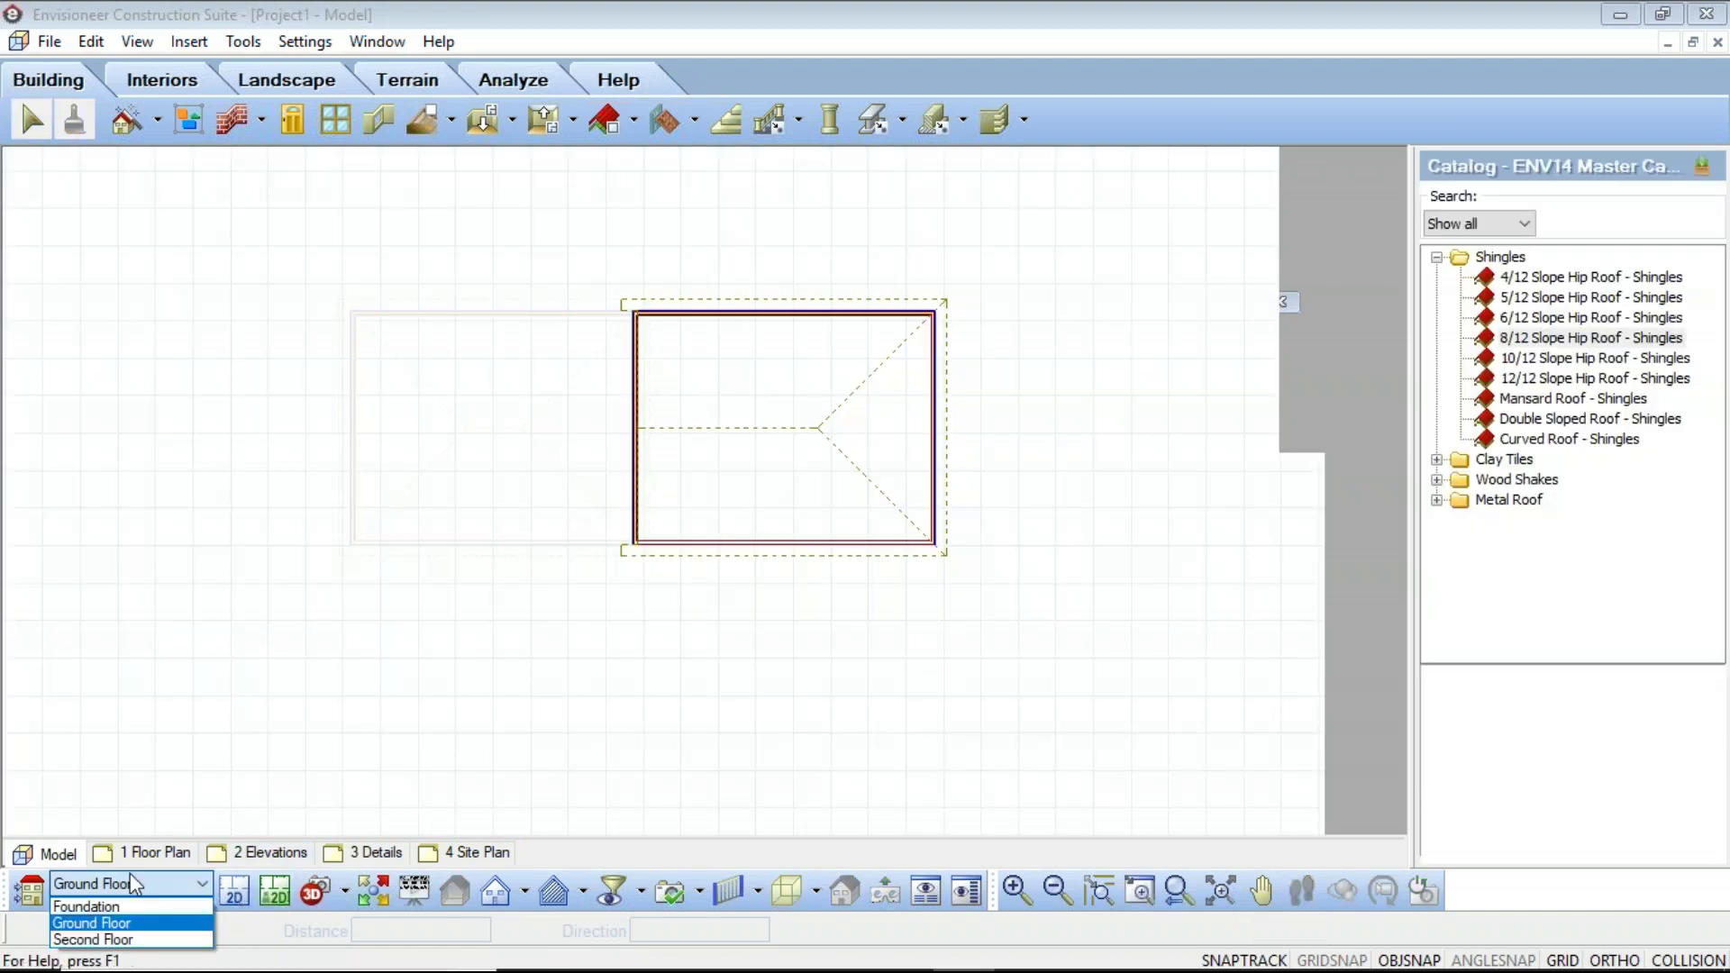
left_click(90, 939)
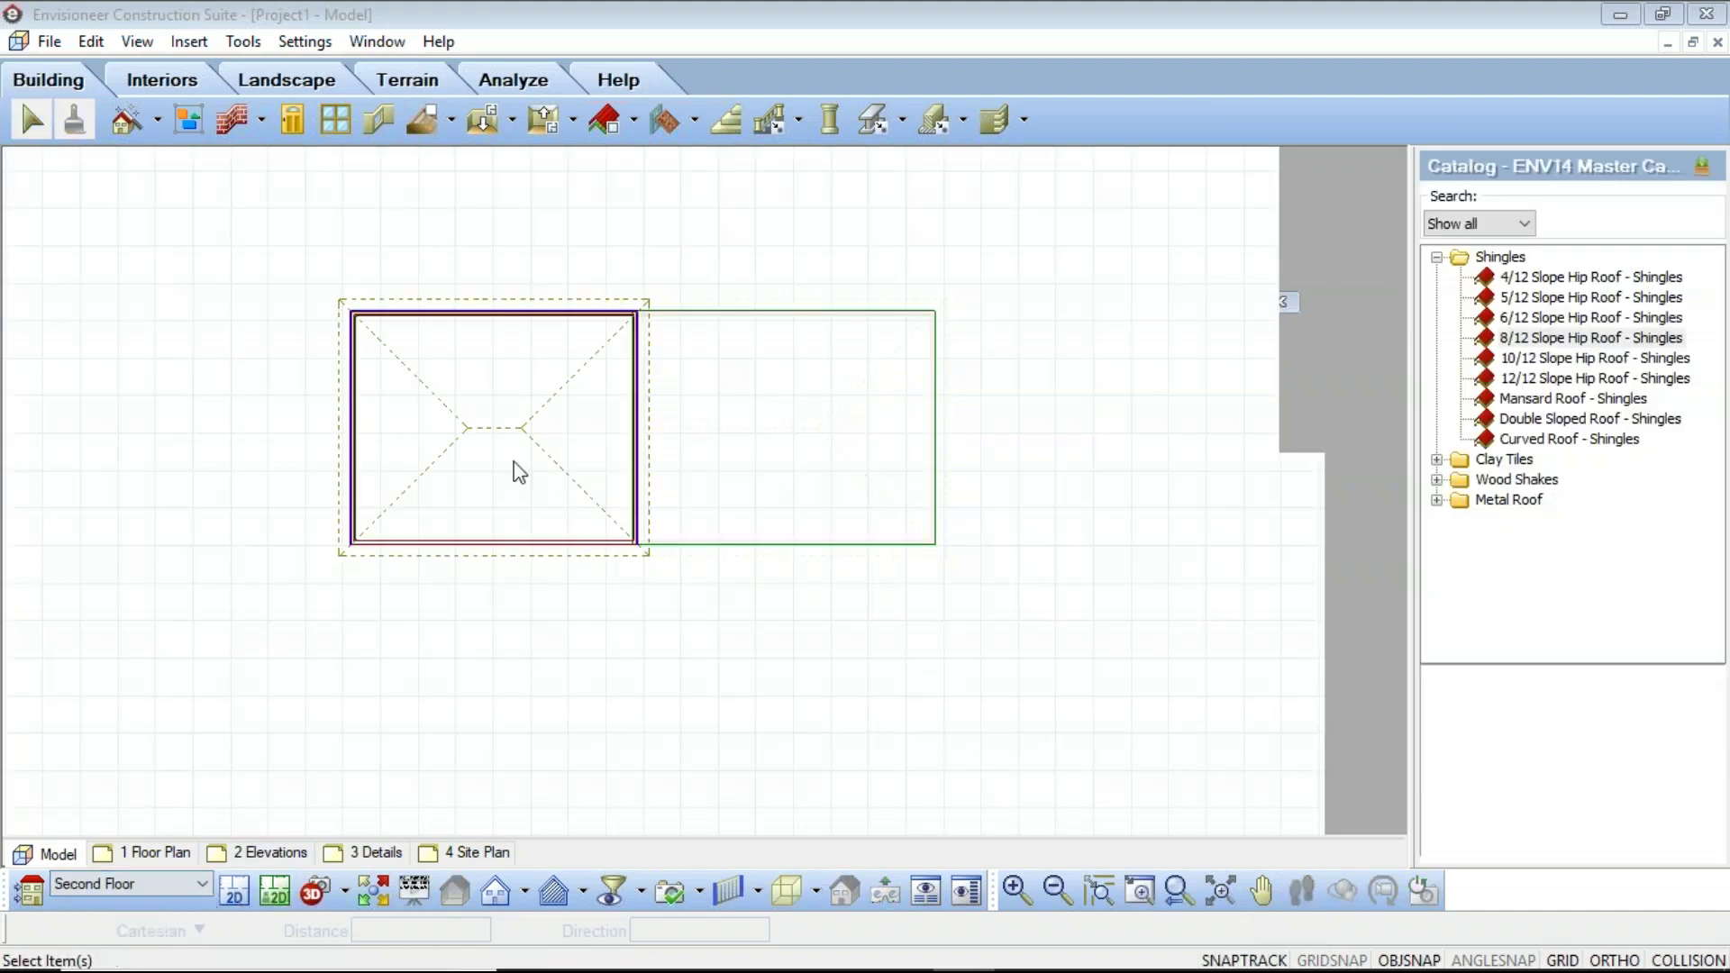
left_click(650, 458)
right_click(604, 397)
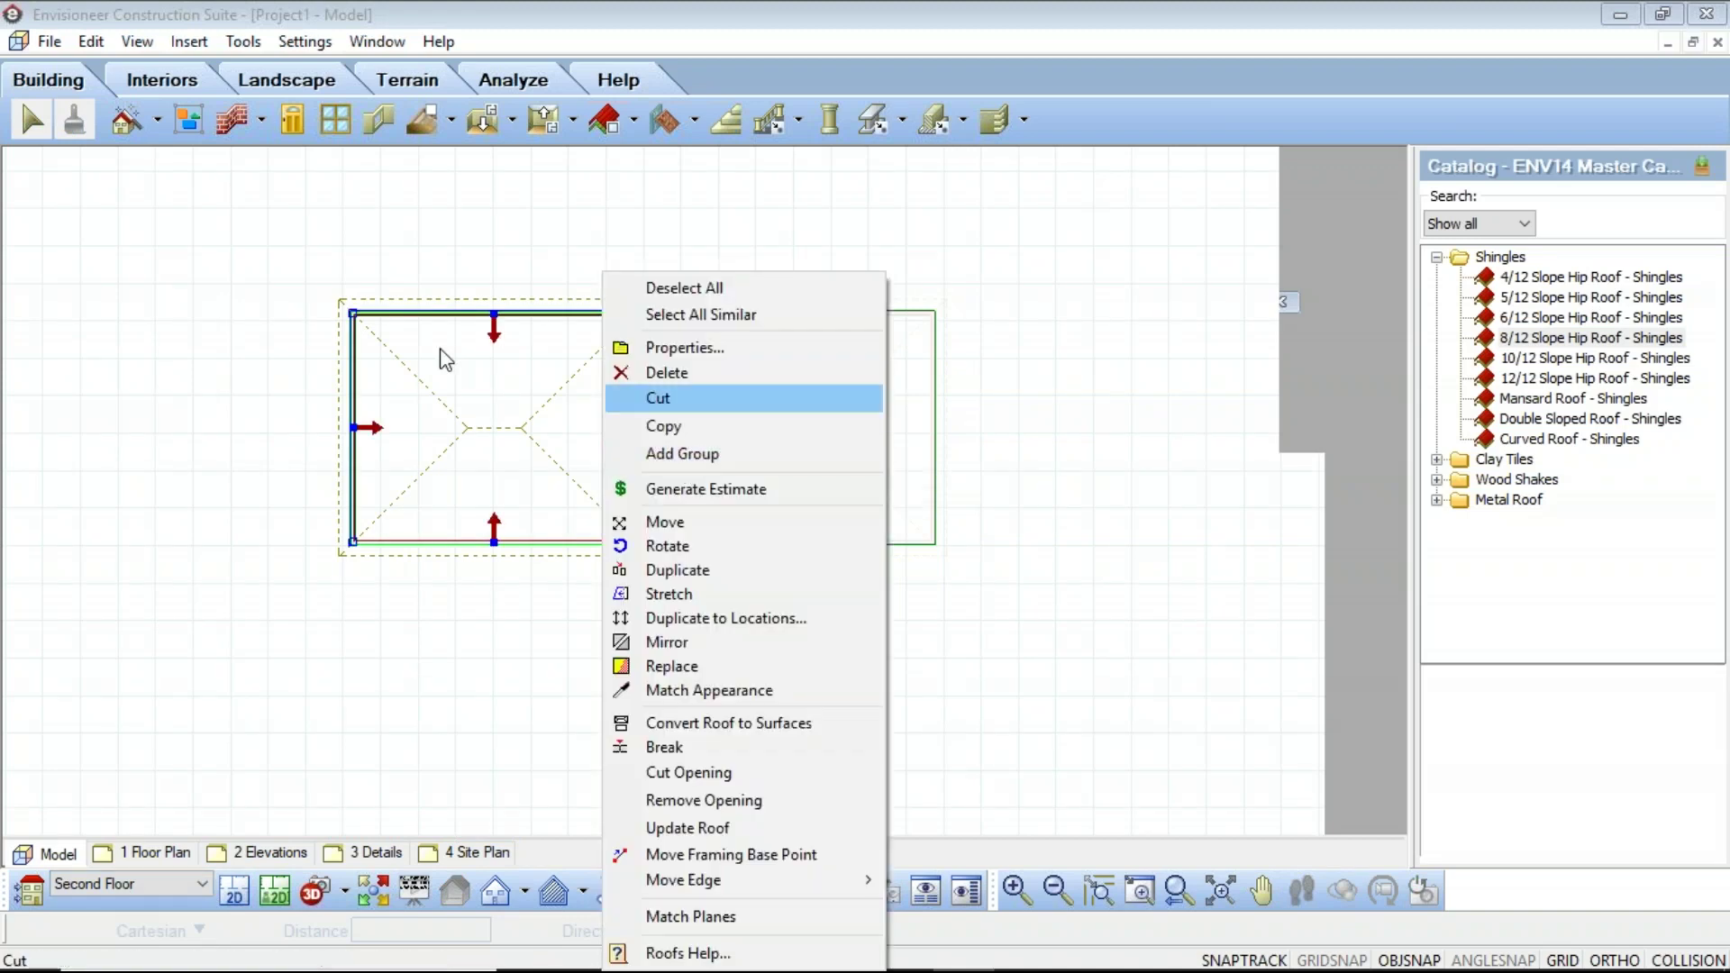
left_click(371, 430)
right_click(371, 430)
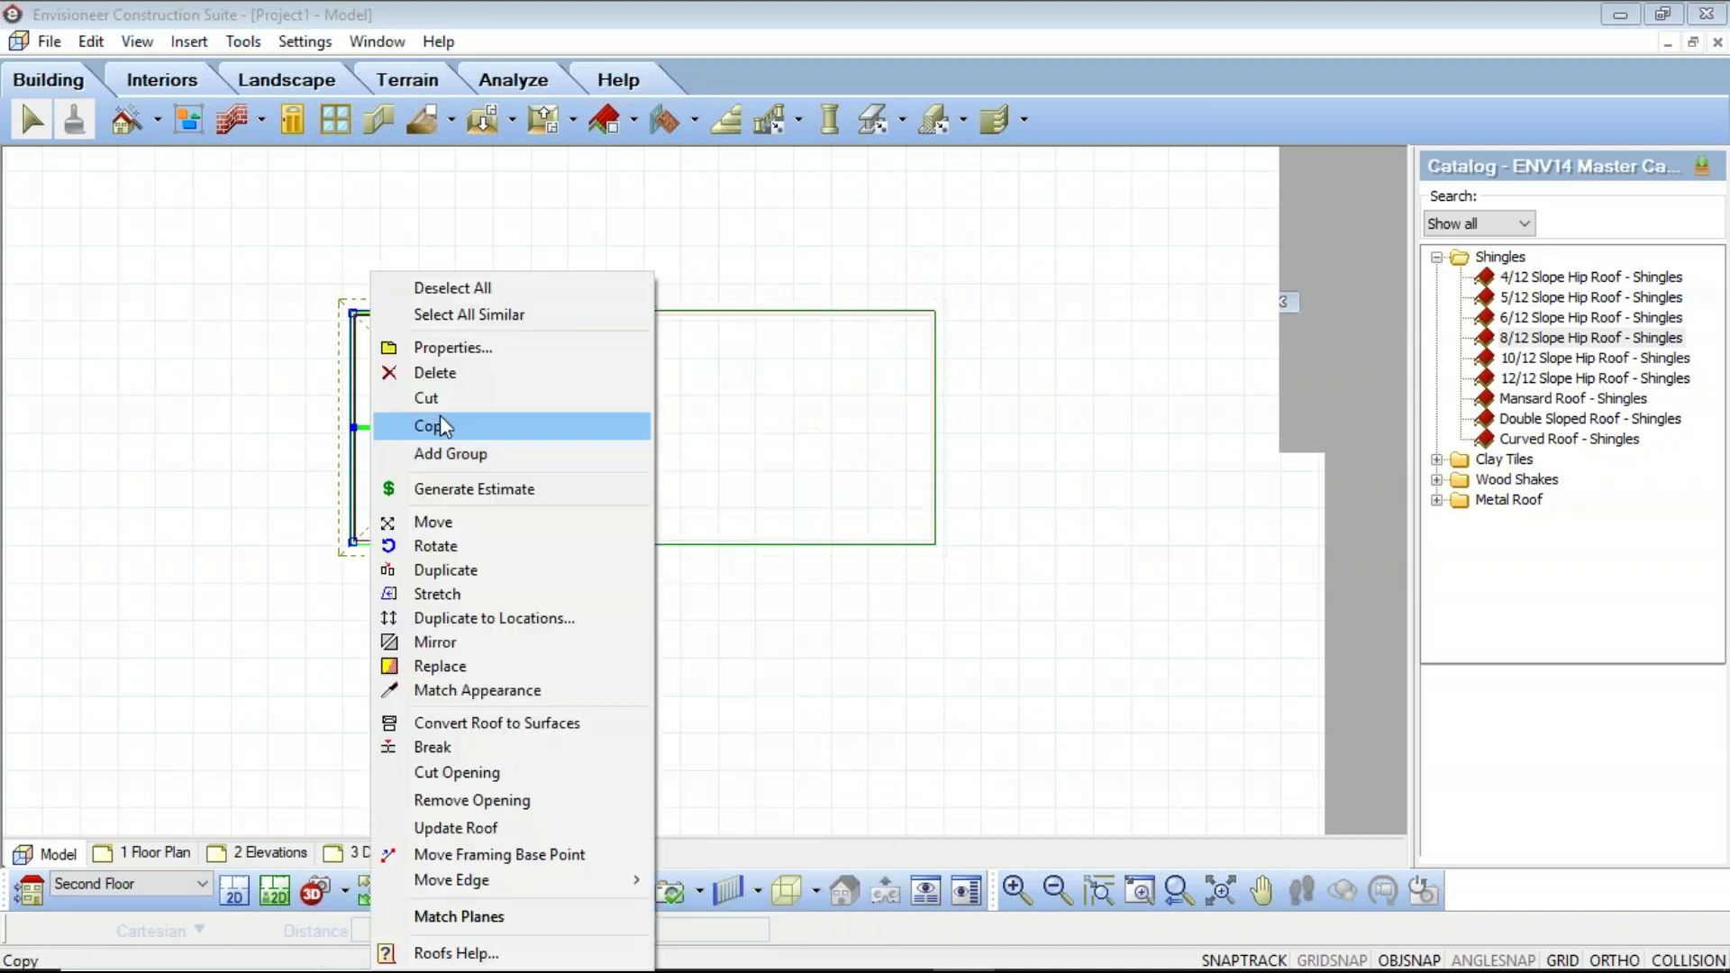
left_click(469, 348)
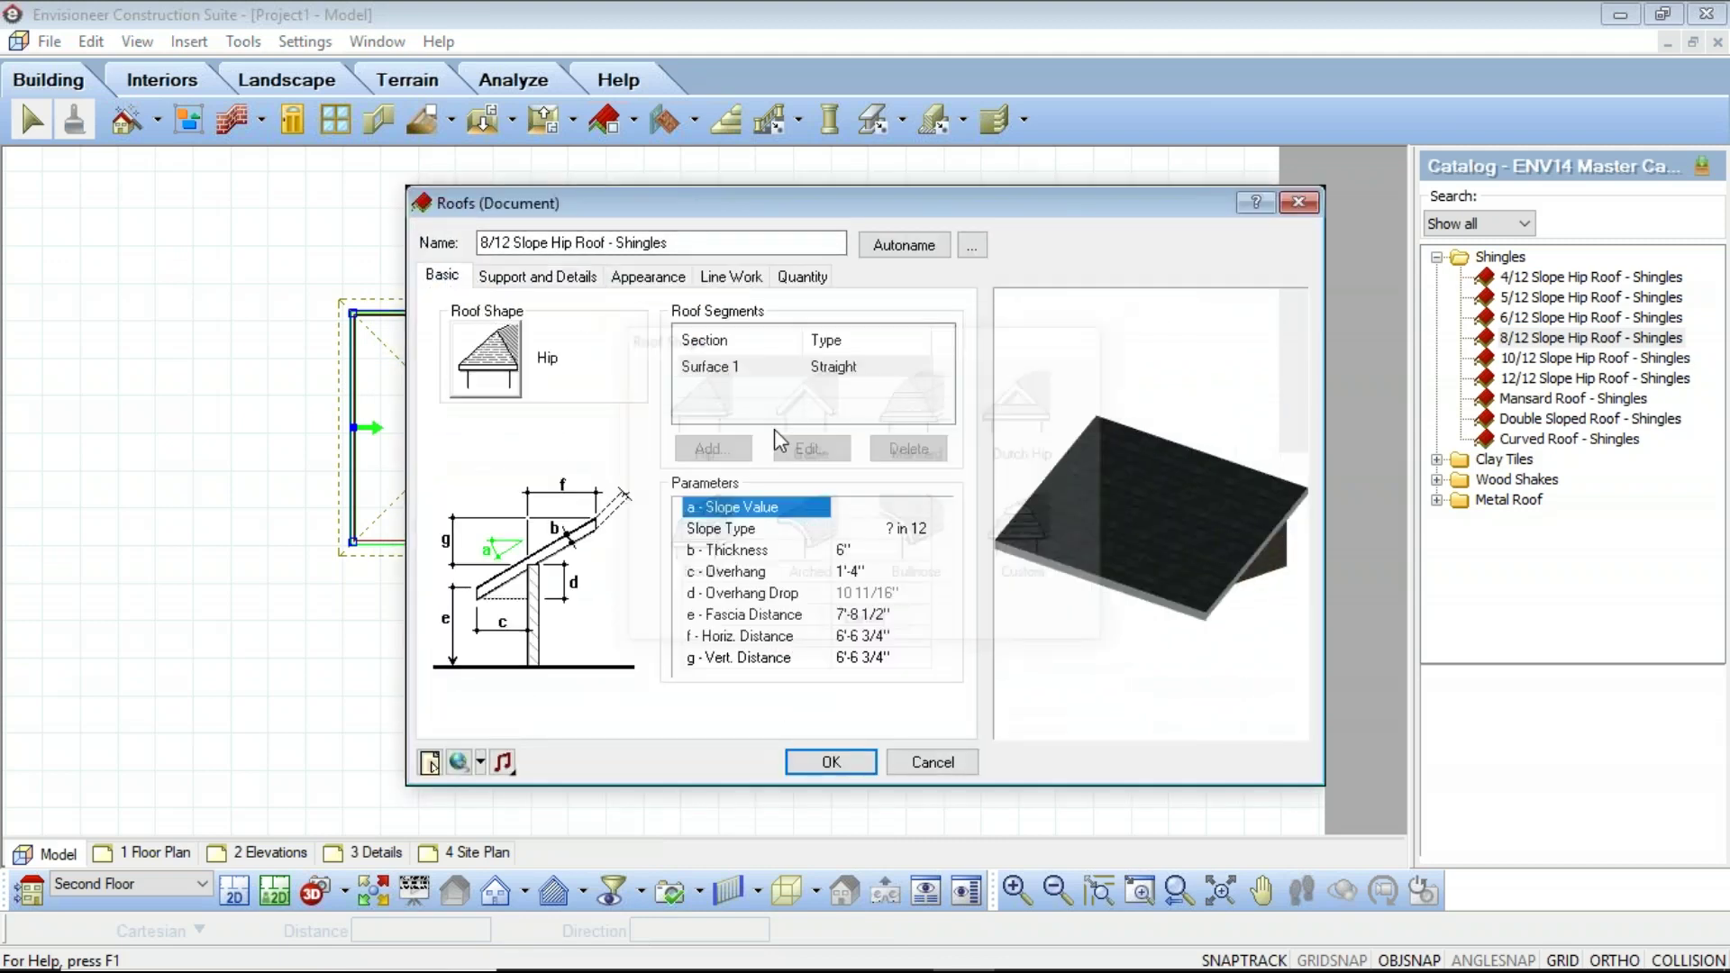
left_click(486, 356)
left_click(806, 410)
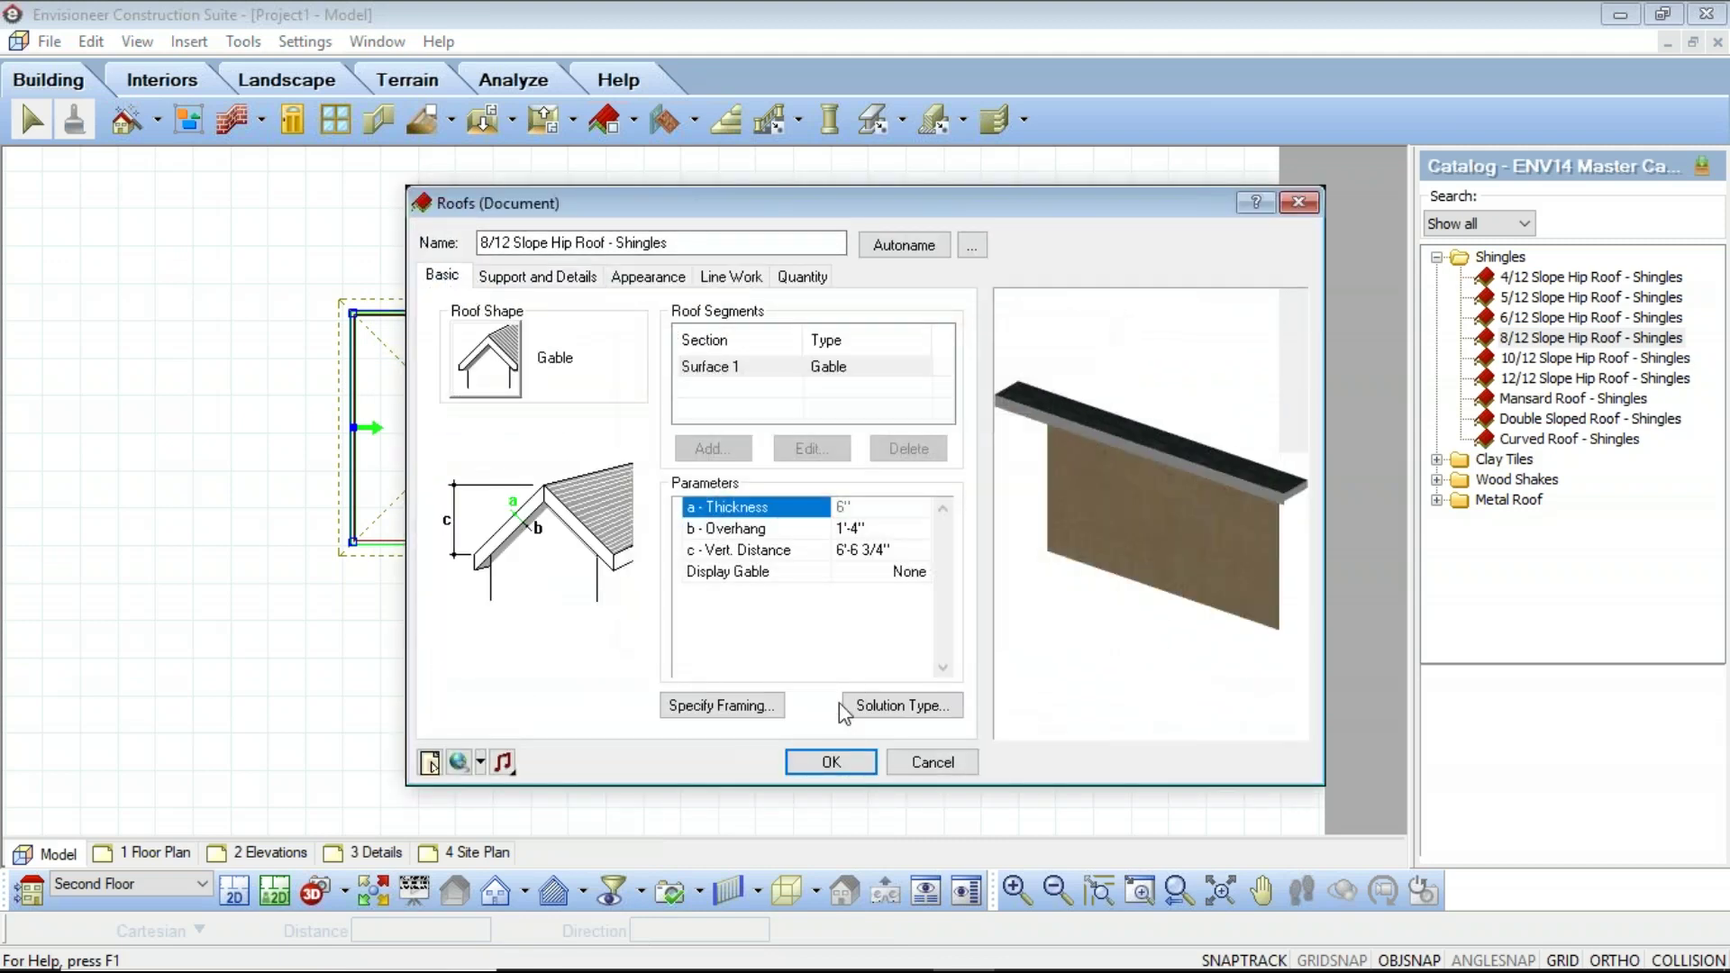
left_click(833, 761)
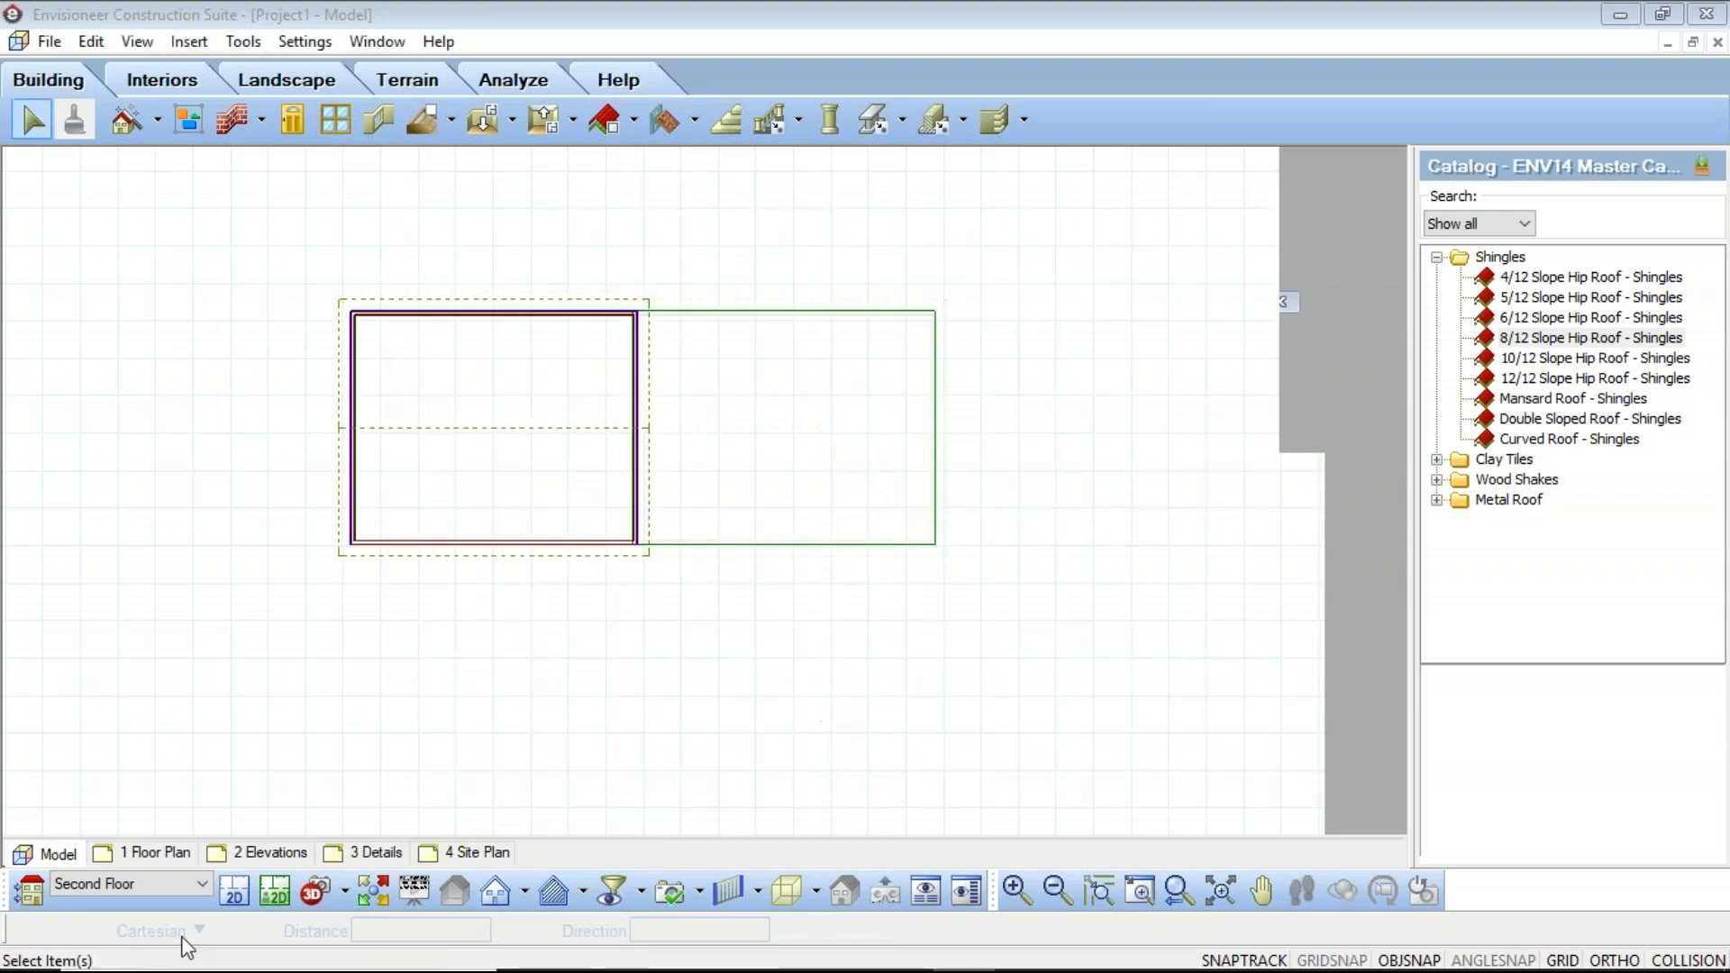
Examine the roofed split-level model in 3D perspective from the opposite side and return to the 2D plan
left_click(344, 892)
left_click(379, 826)
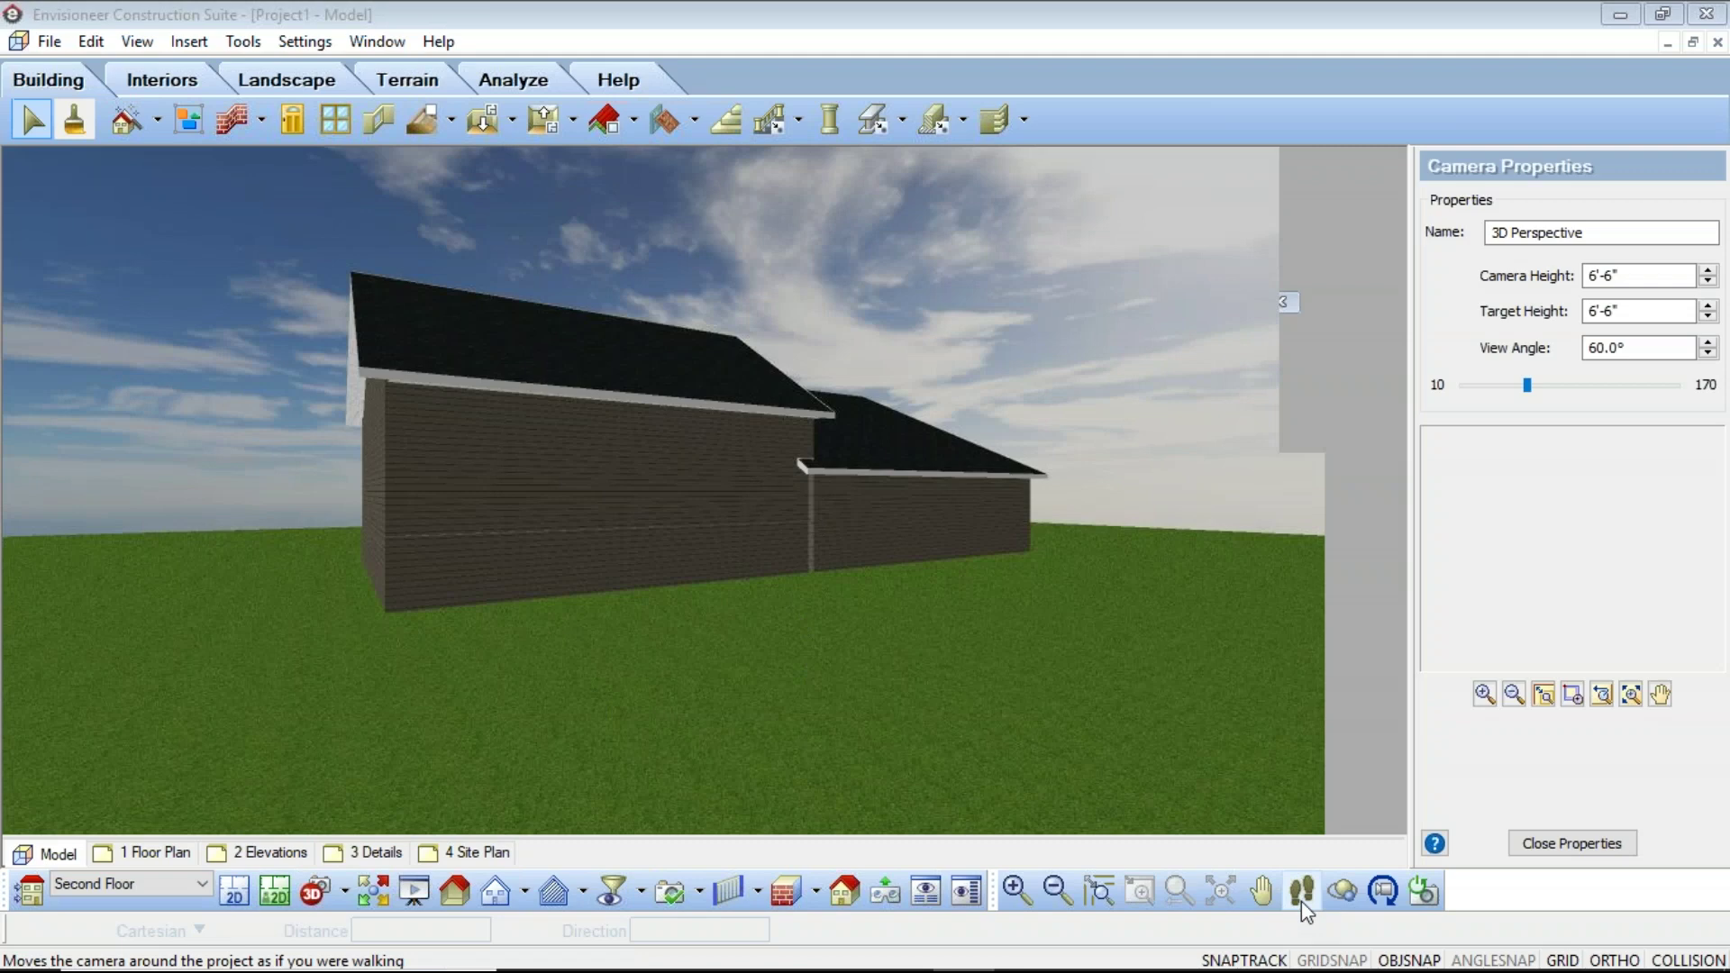
middle_click_drag(356, 397, 761, 602)
right_click(928, 390)
left_click(987, 410)
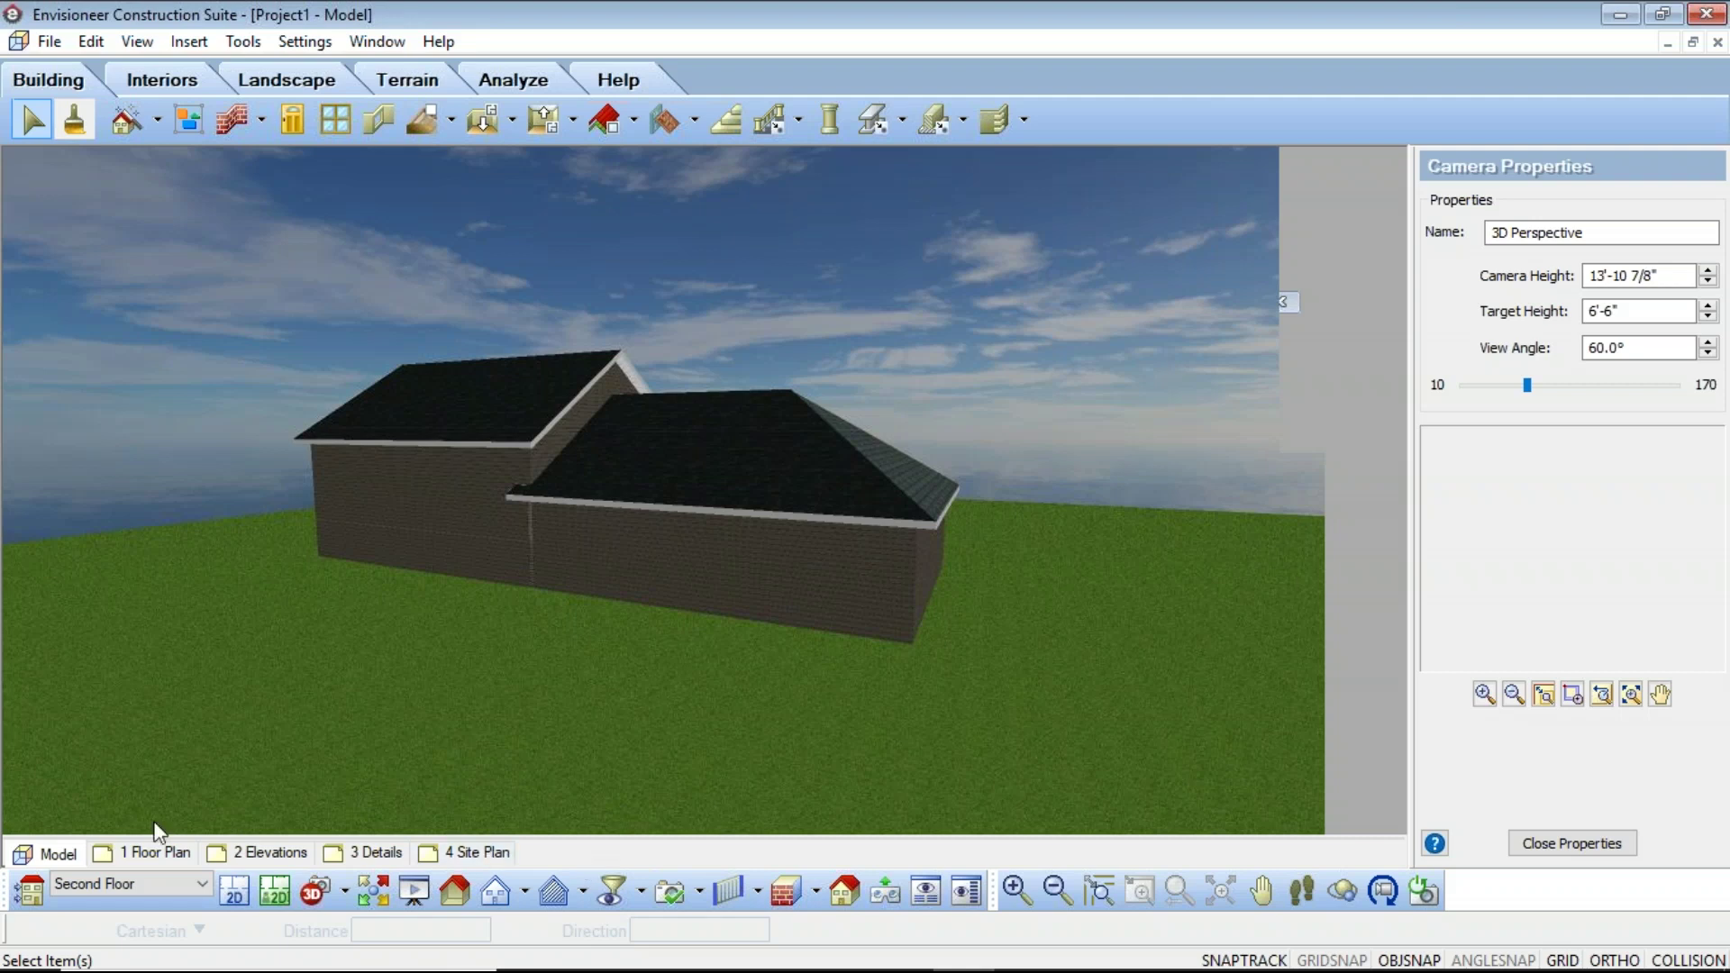
left_click(234, 892)
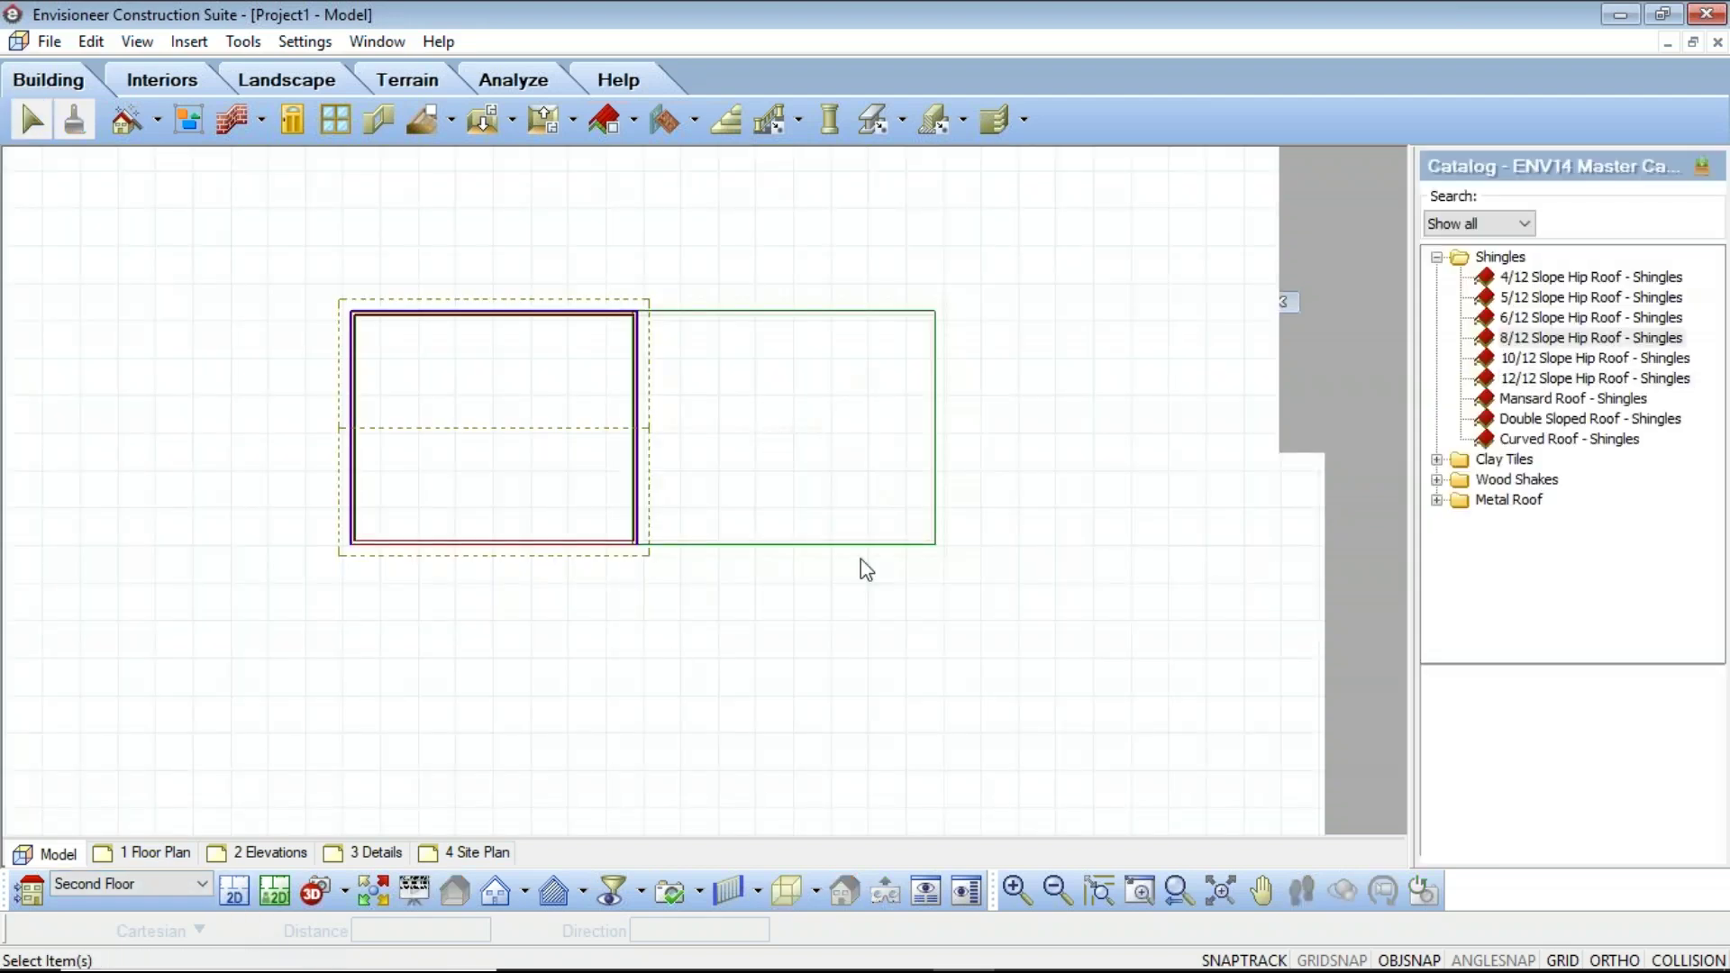